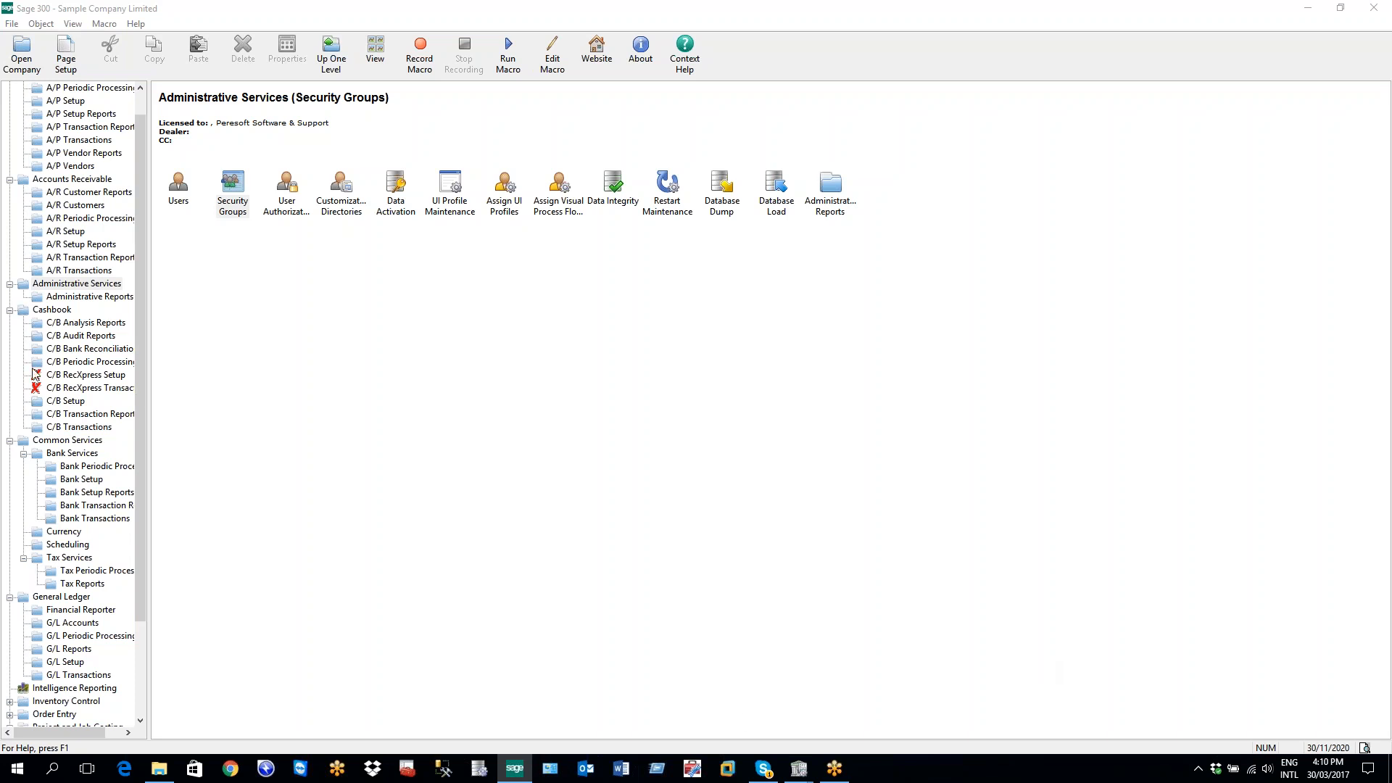
Go to Cashbook setup's EFTXpress Banks and close the leftover C/B Miscellaneous Codes window
left_click(64, 401)
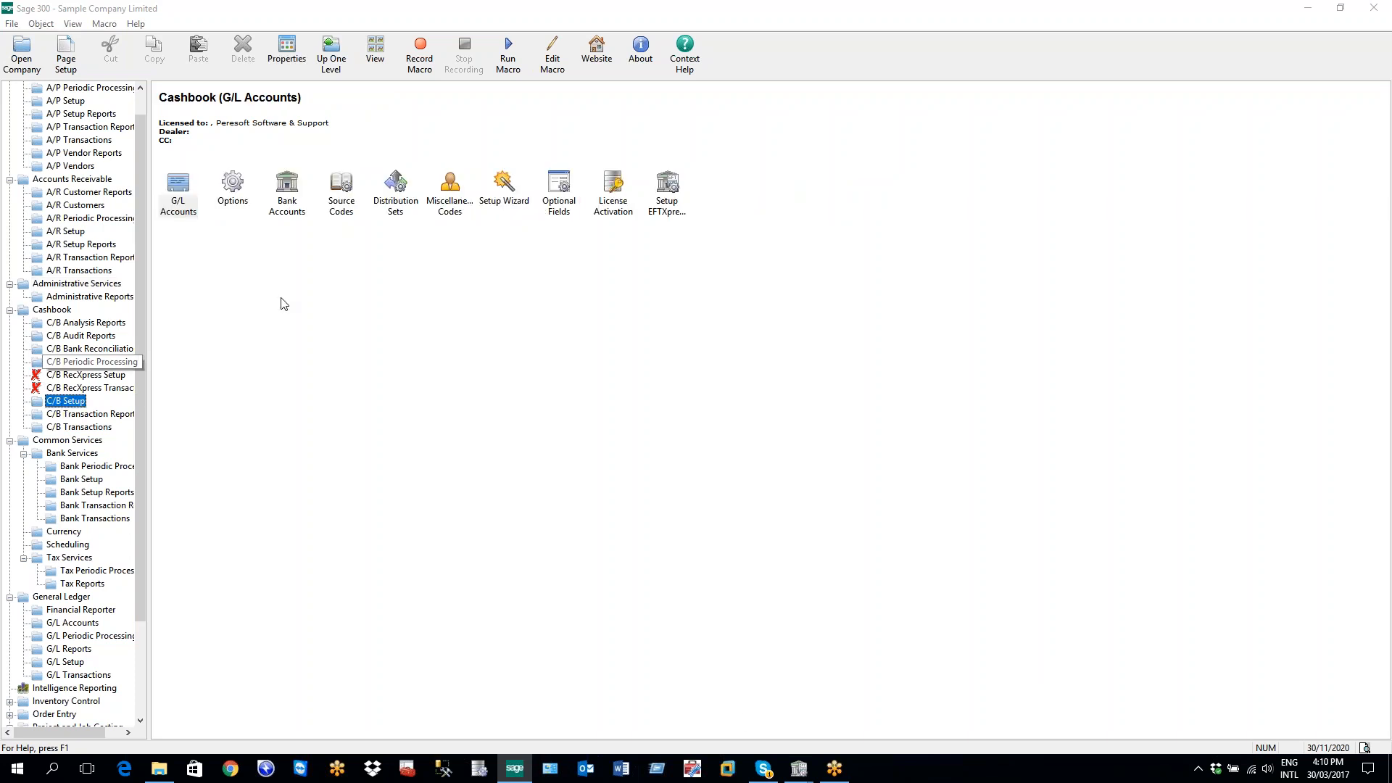
left_click(660, 209)
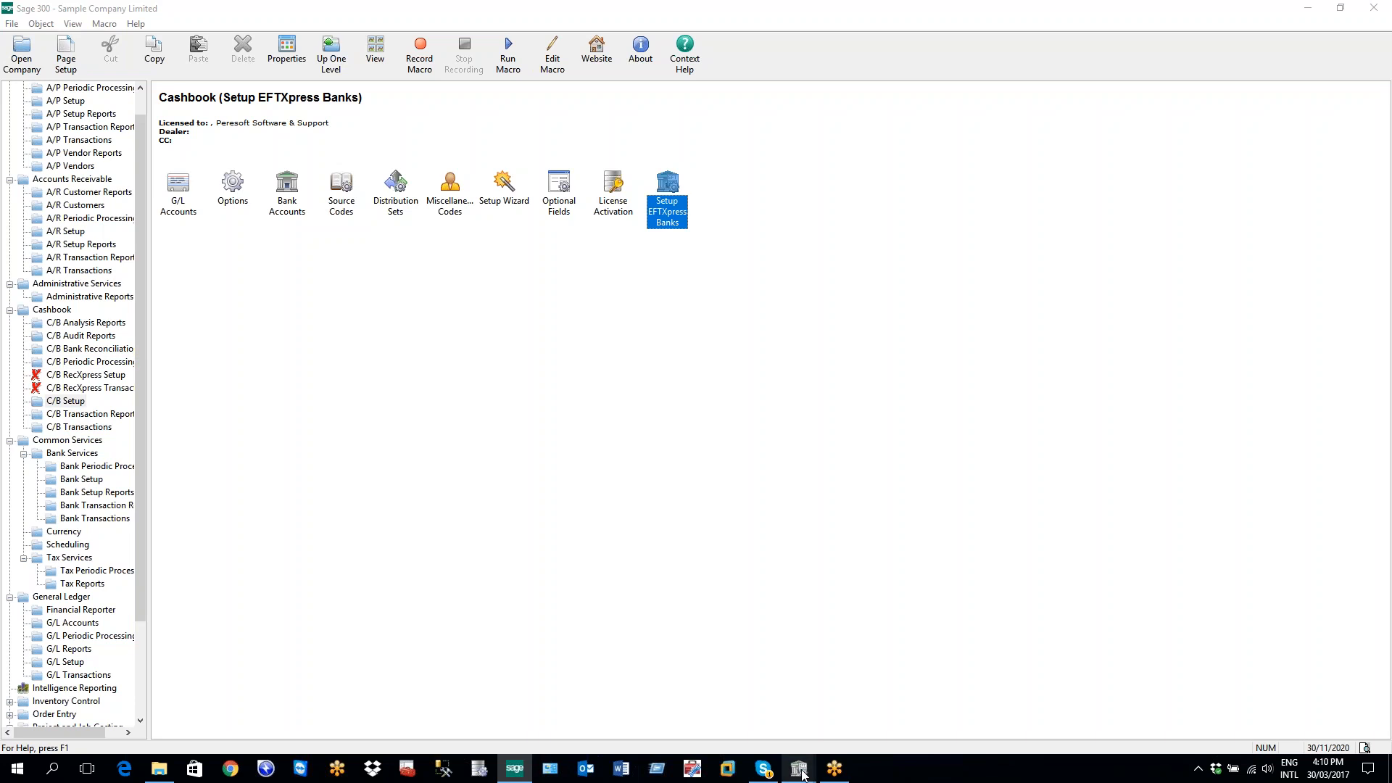
mouse_move(803, 772)
mouse_move(830, 717)
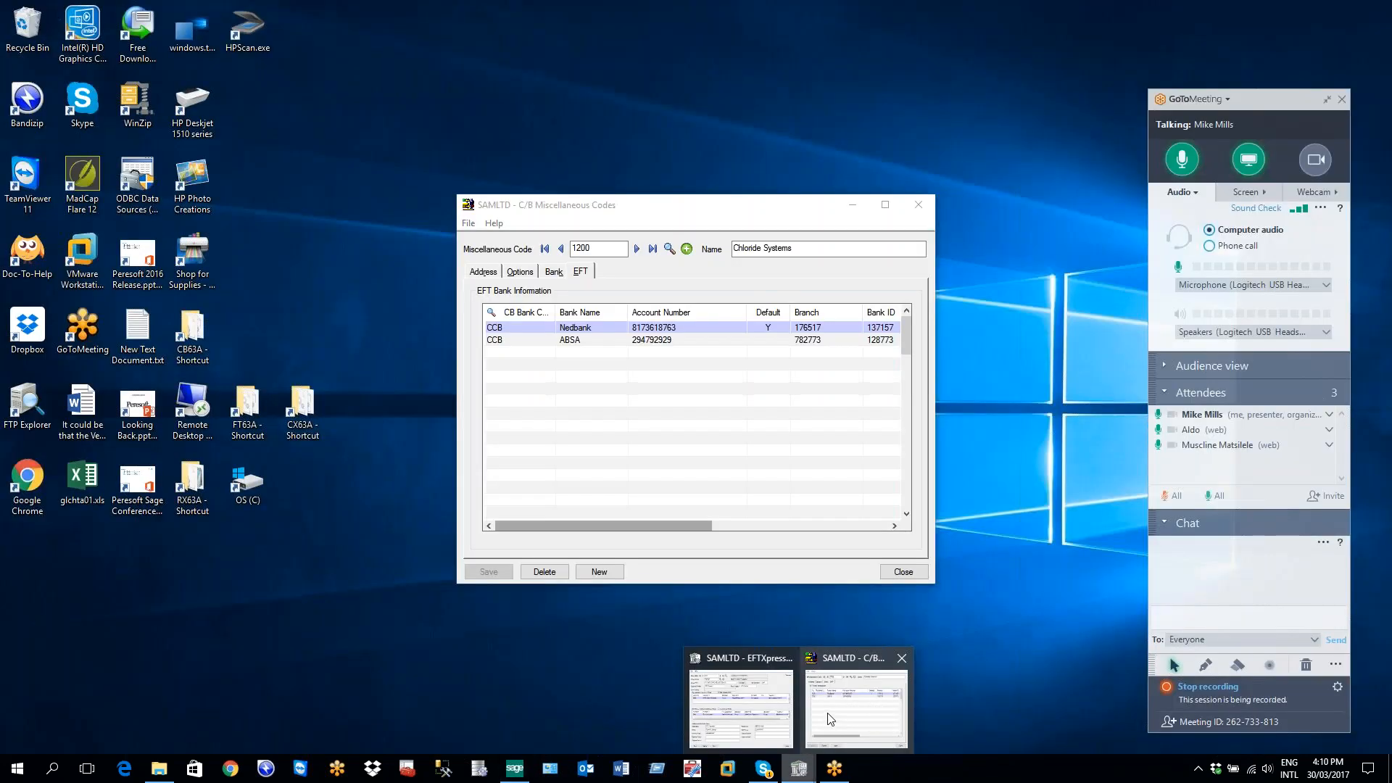
left_click(903, 658)
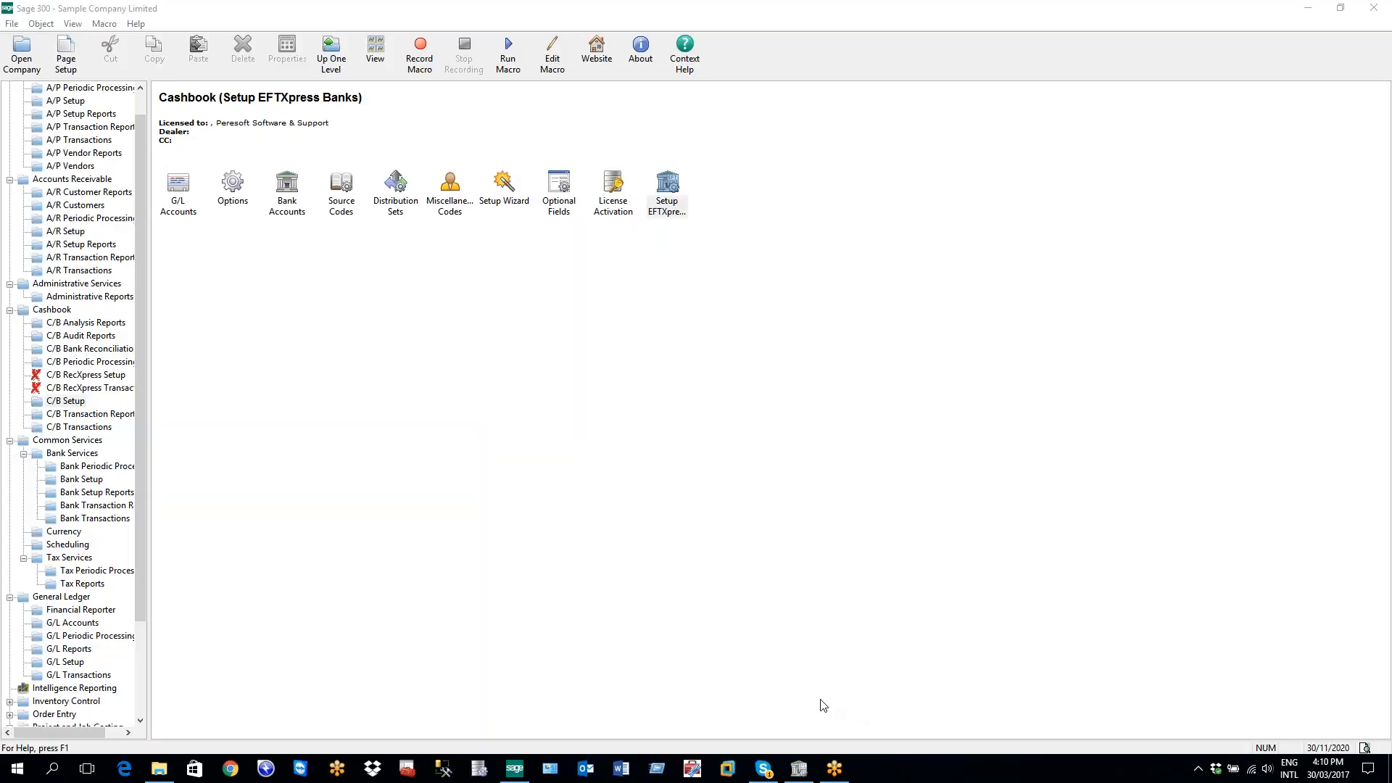
In EFTXpress Bank Codes, bring up the bank format list for bank code CCB
left_click(798, 770)
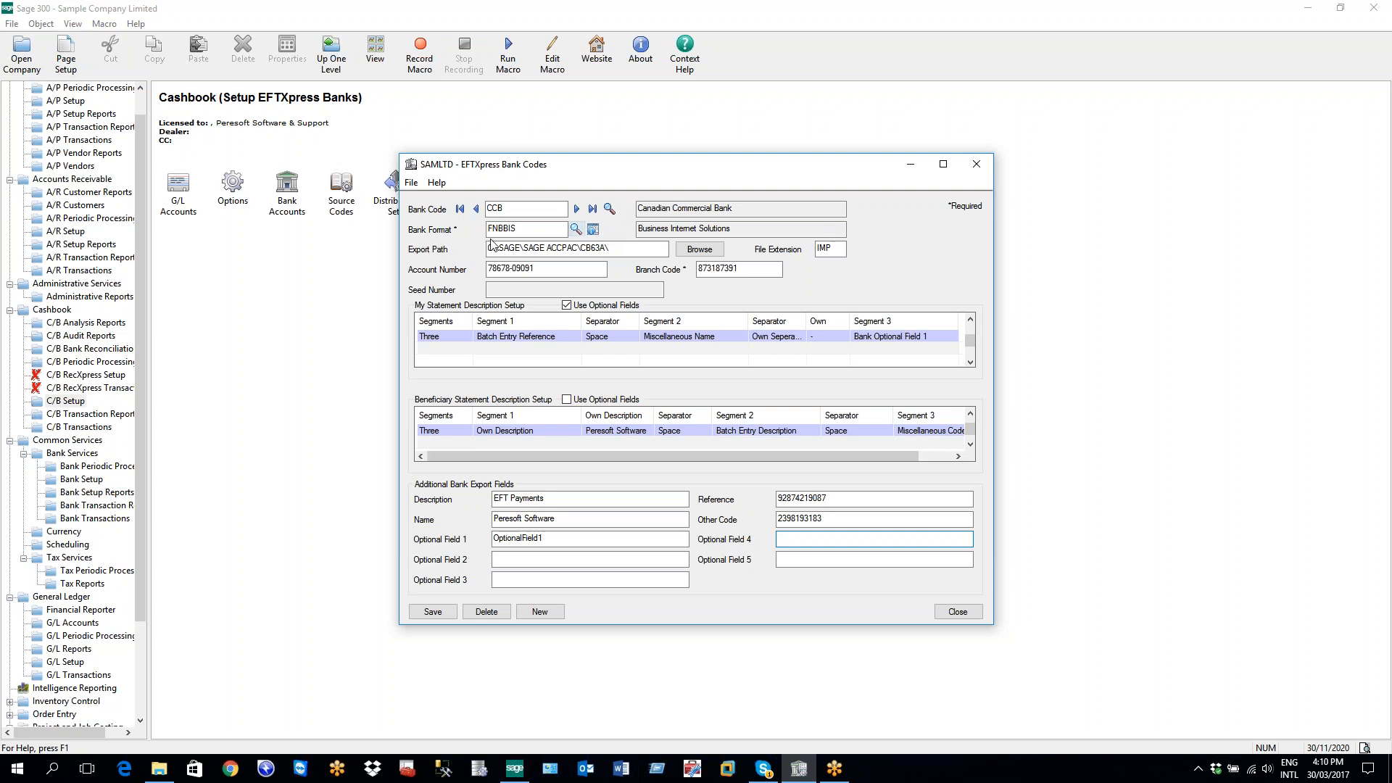
left_click(491, 209)
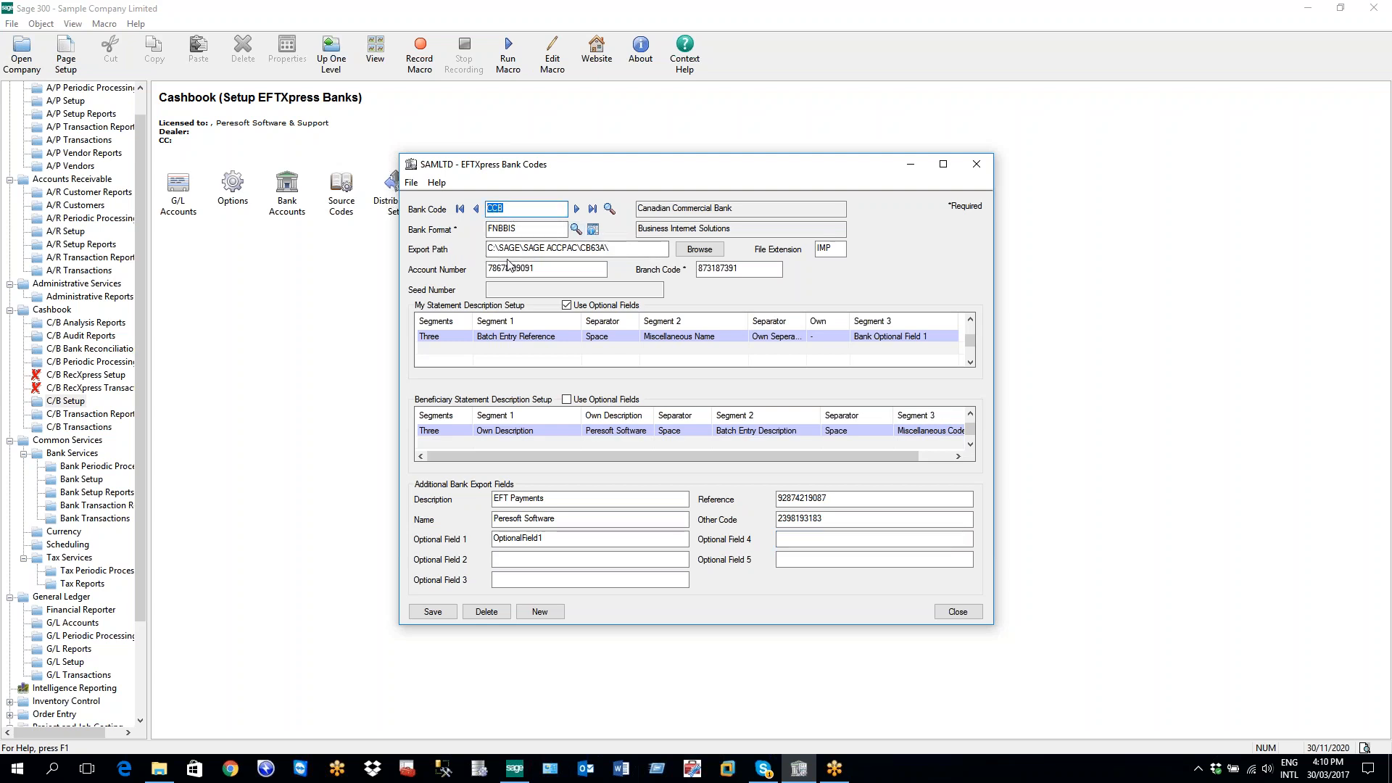
left_click(484, 230)
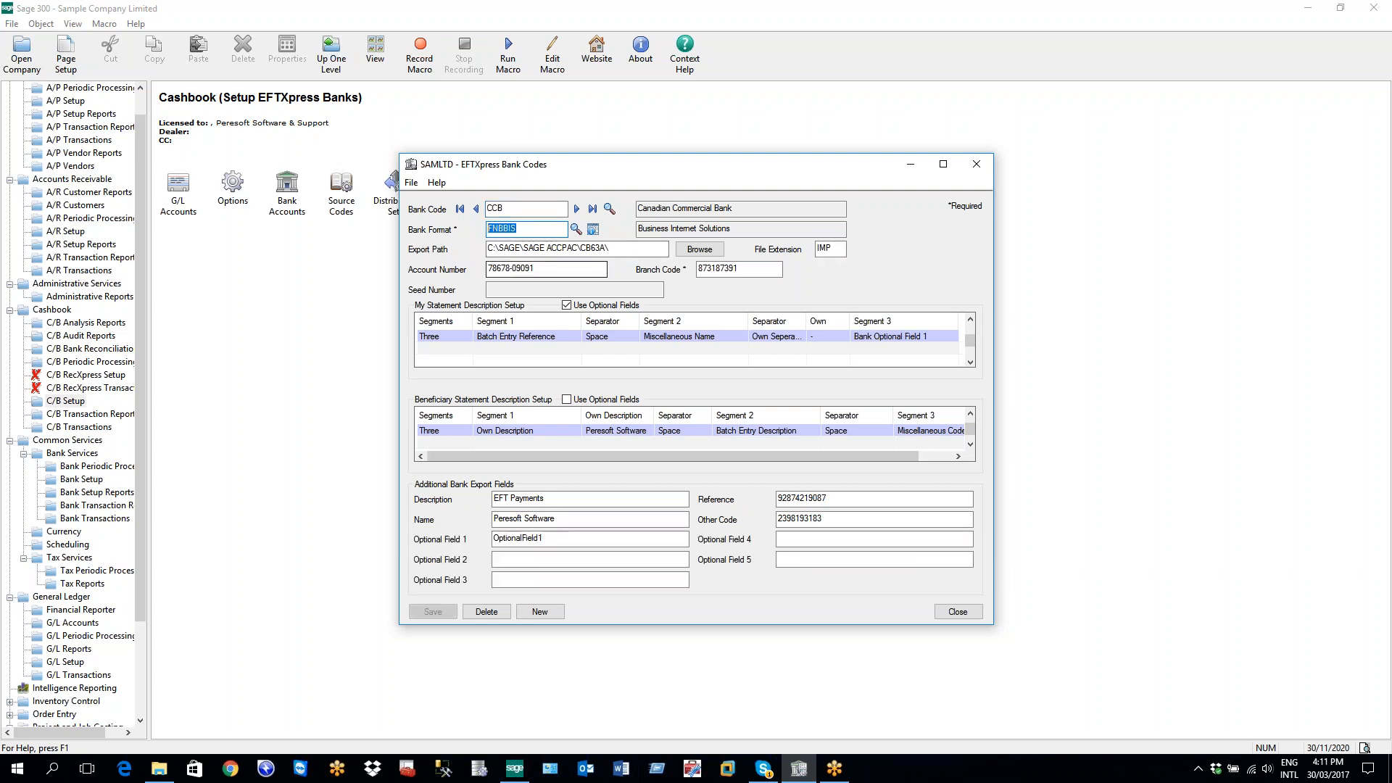
left_click(576, 230)
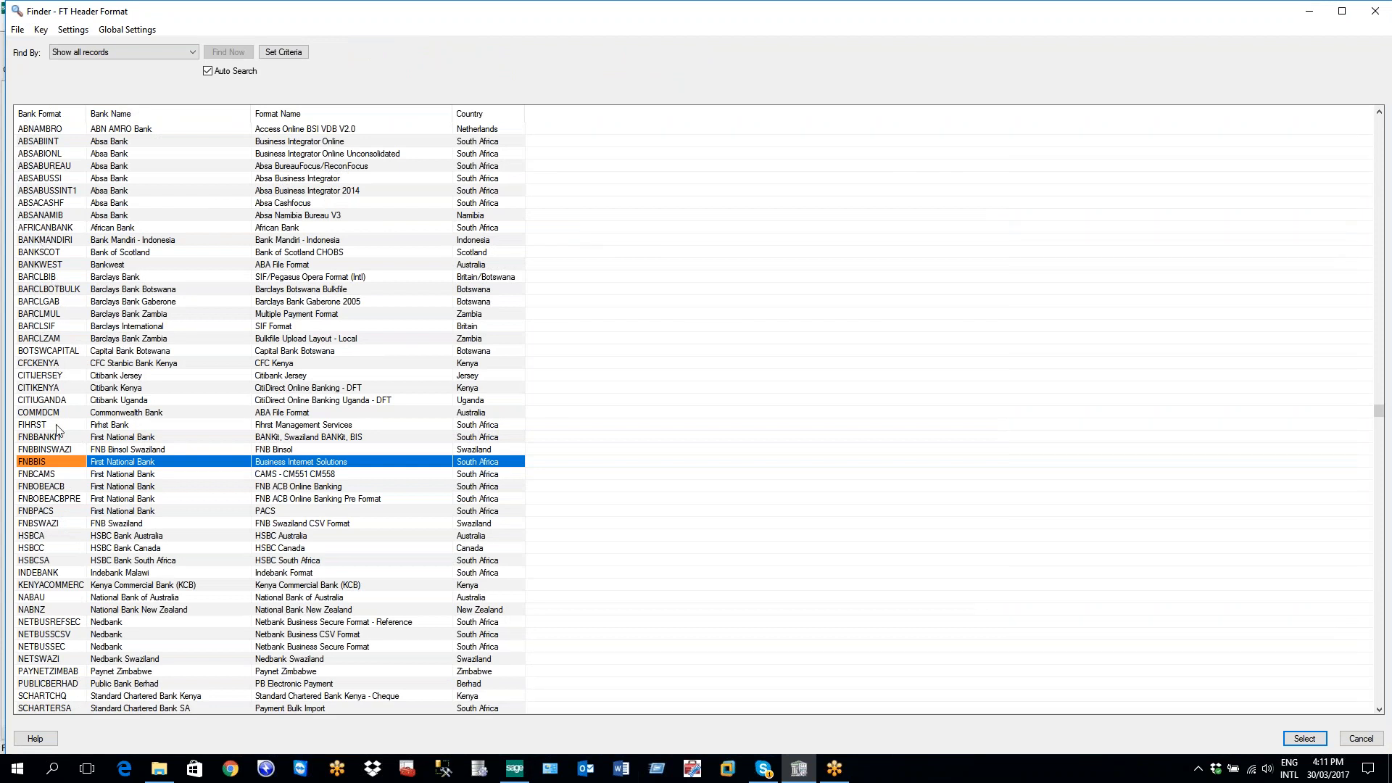
Keep FNBBIS First National Bank as CCB's format and view its EFTXpress Formats definition
double_click(56, 463)
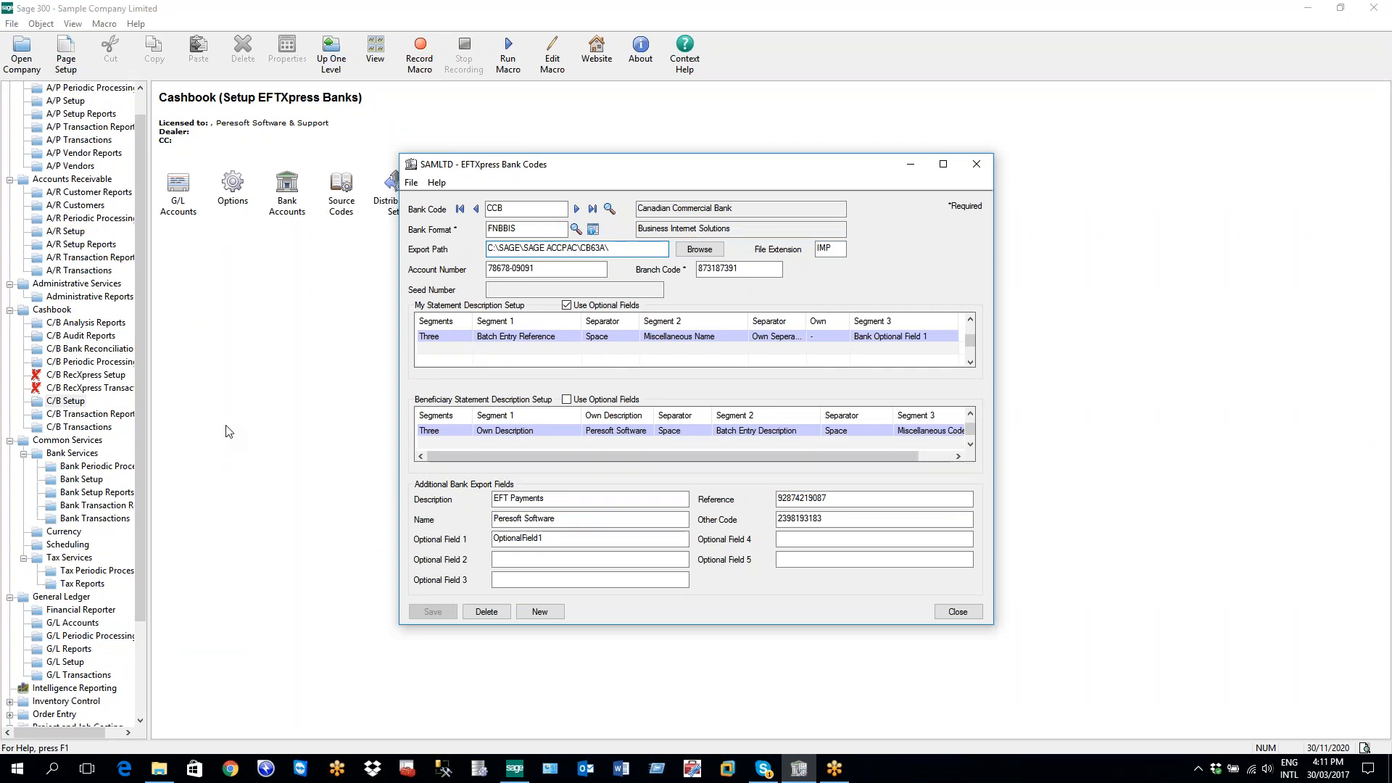
left_click(593, 229)
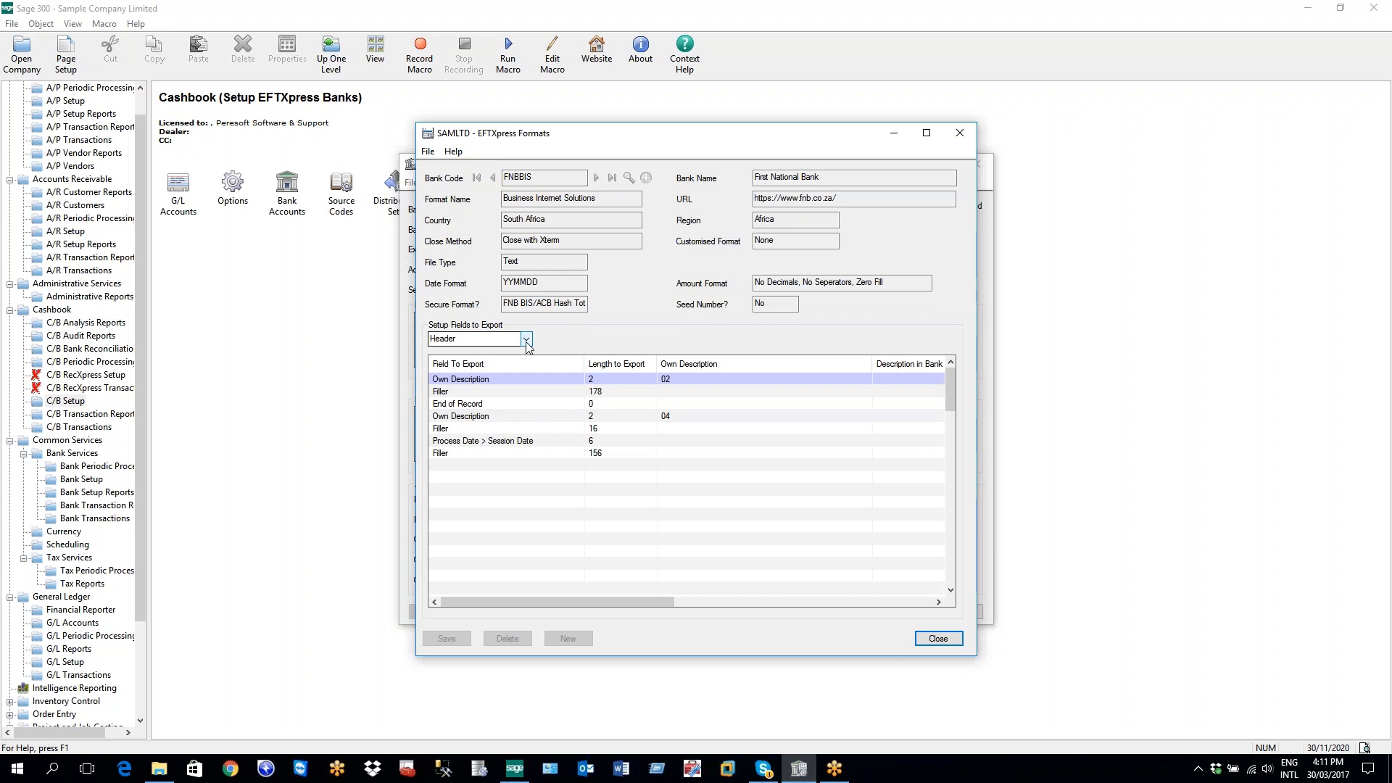
Maximize the FNBBIS format window and review its Detail, Trailer, then Header export fields
left_click(927, 133)
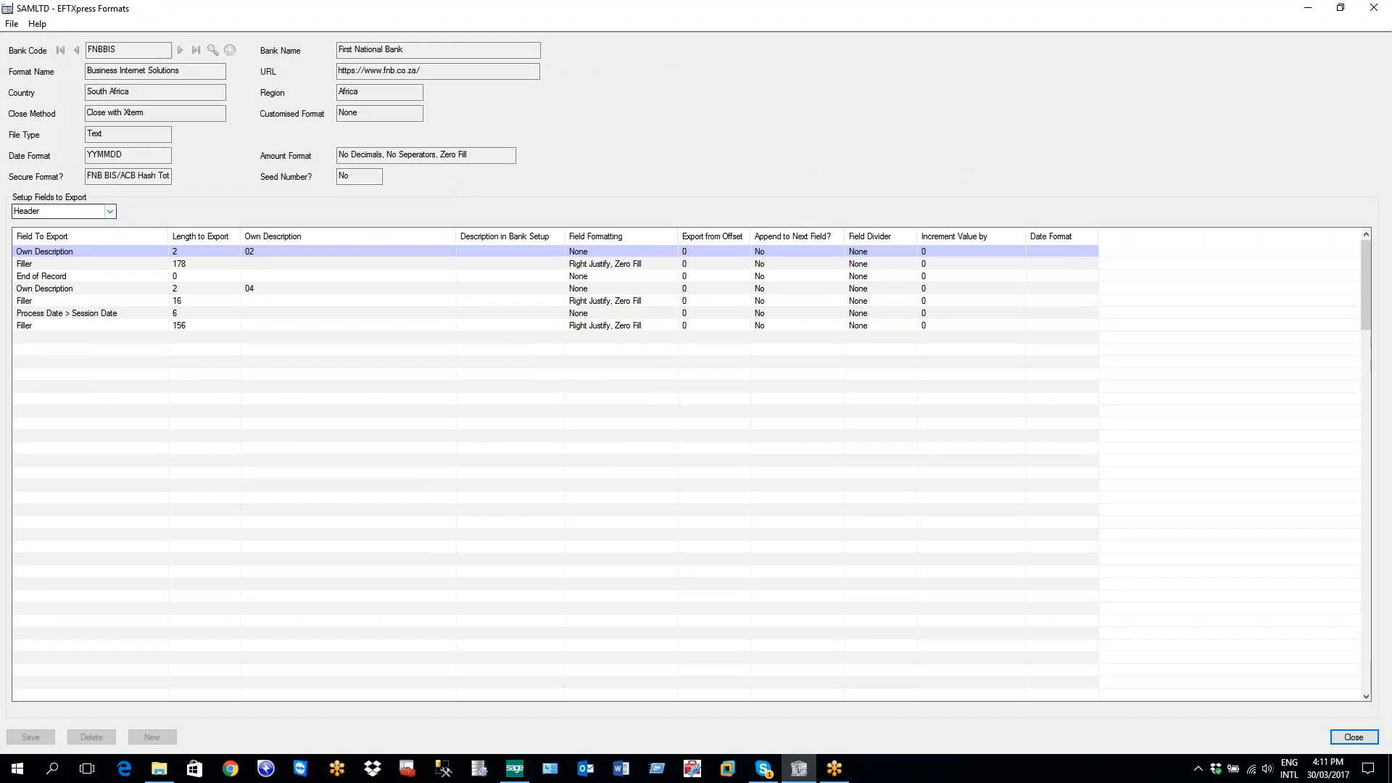
left_click(110, 212)
left_click(65, 219)
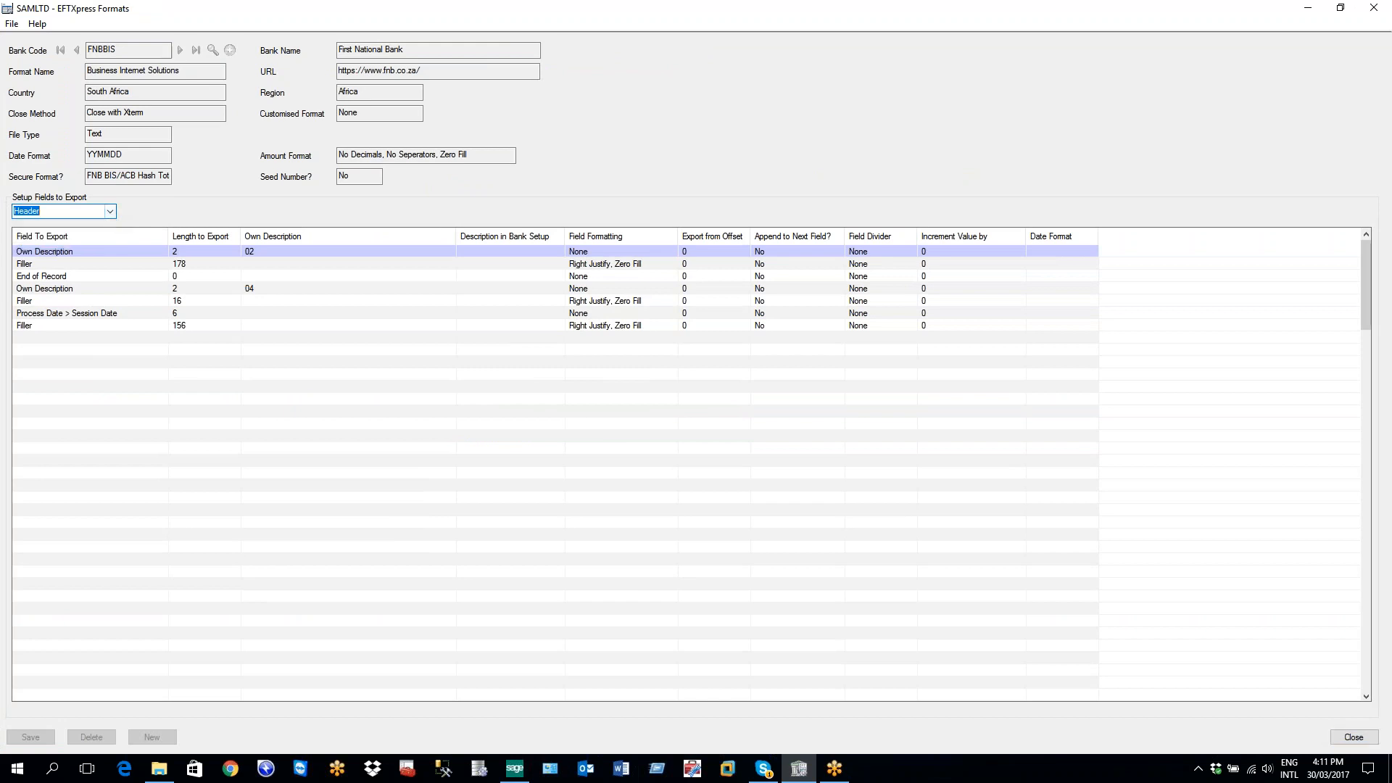
left_click(110, 211)
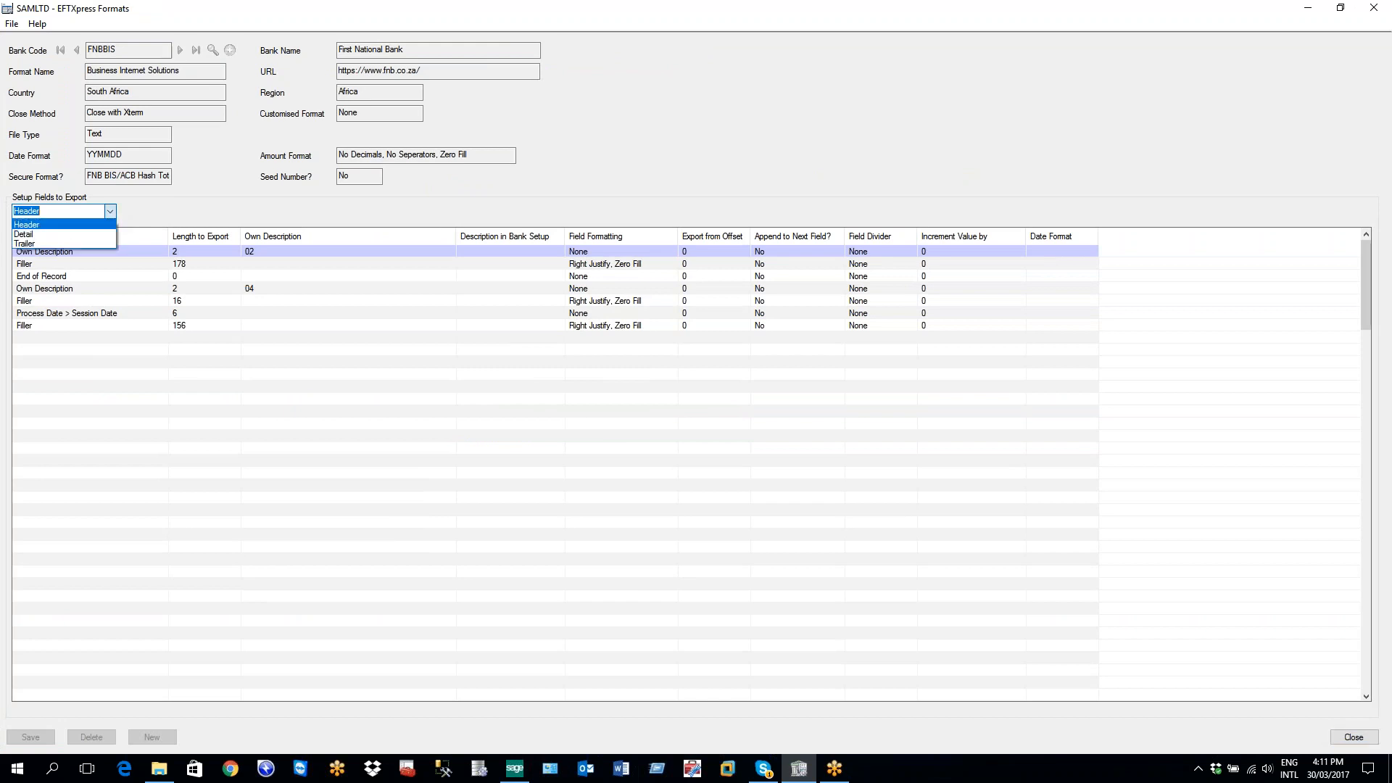
left_click(86, 236)
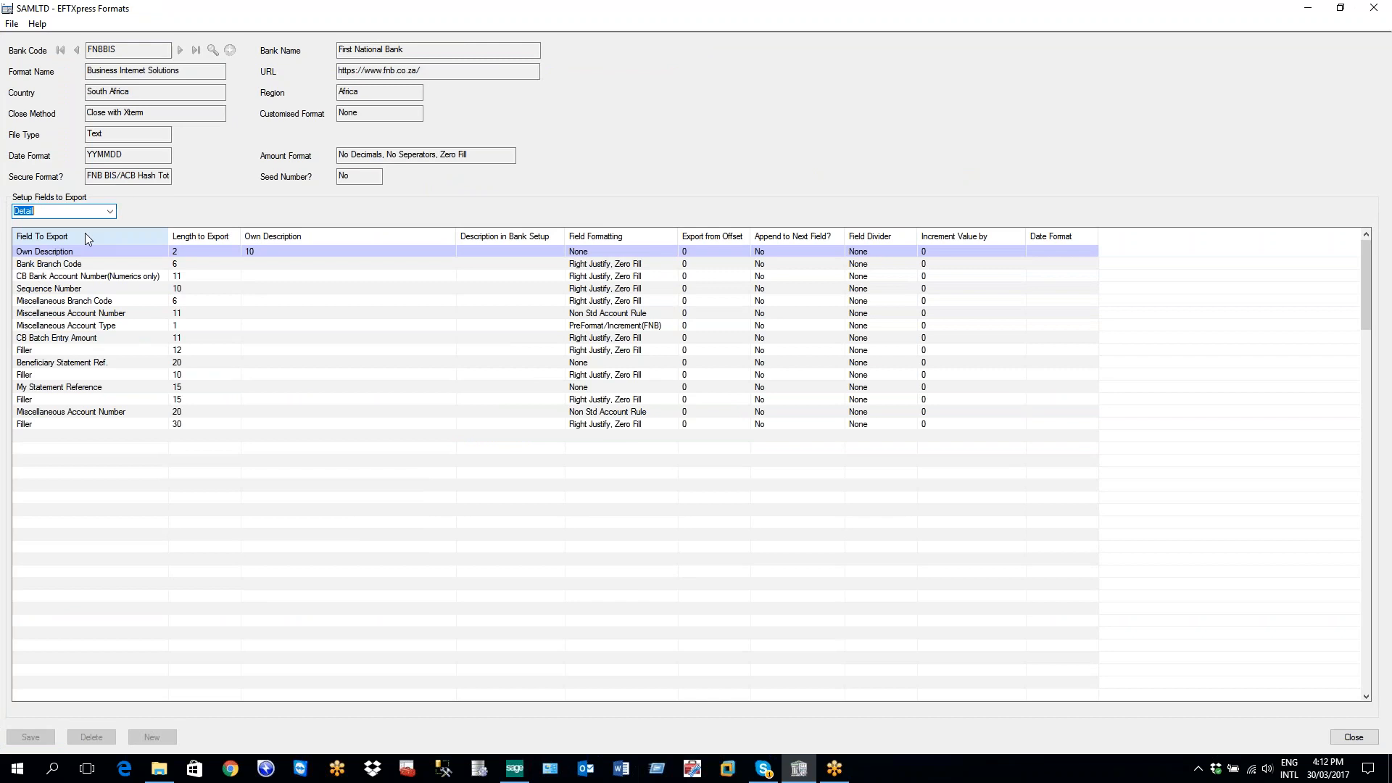
left_click(110, 211)
left_click(58, 243)
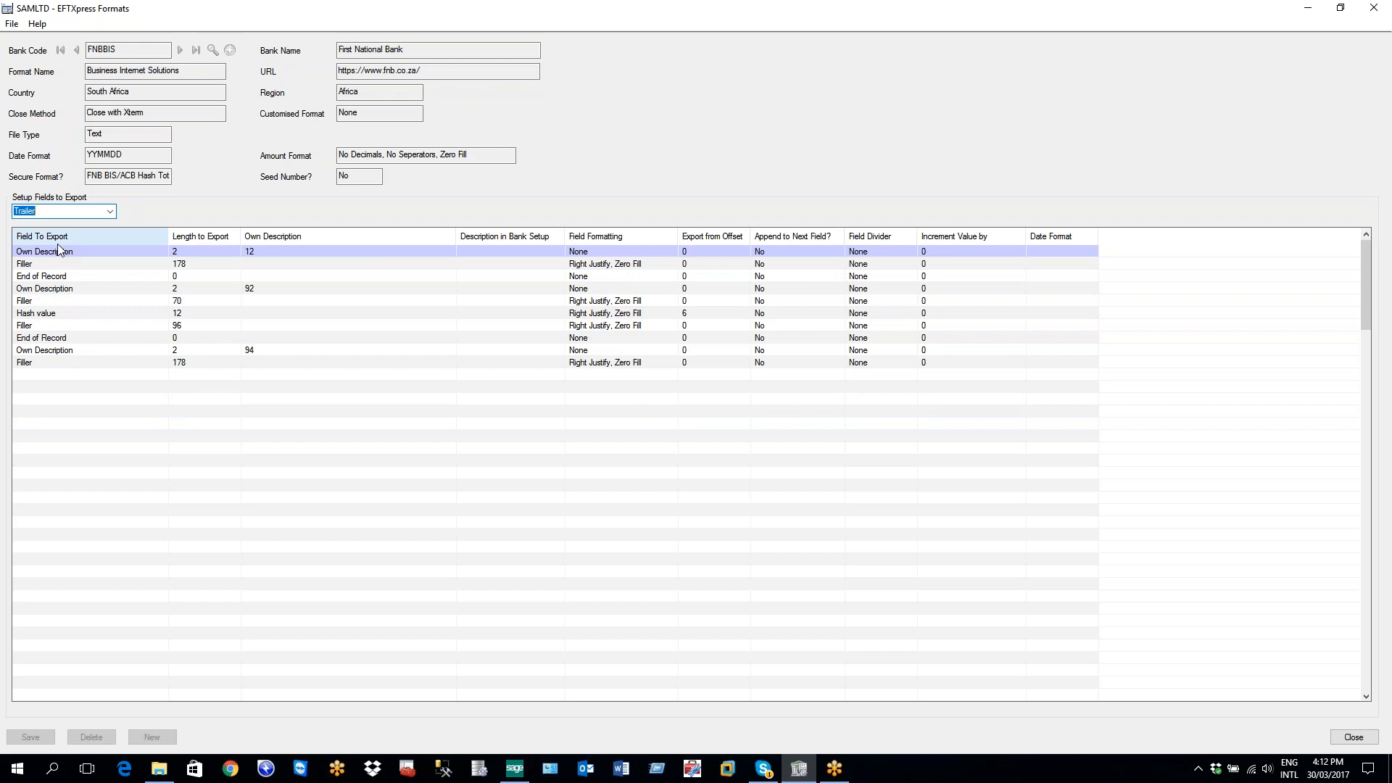
left_click(108, 211)
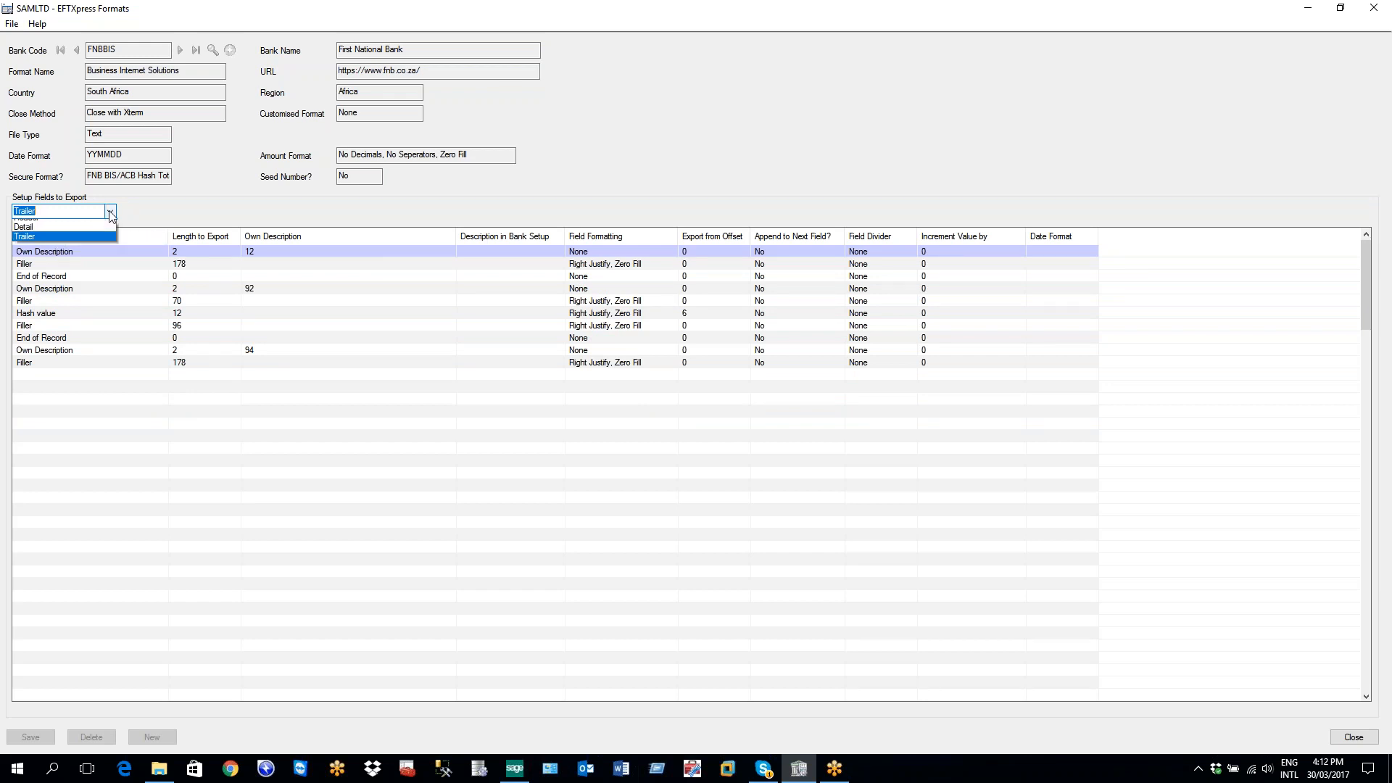
left_click(72, 227)
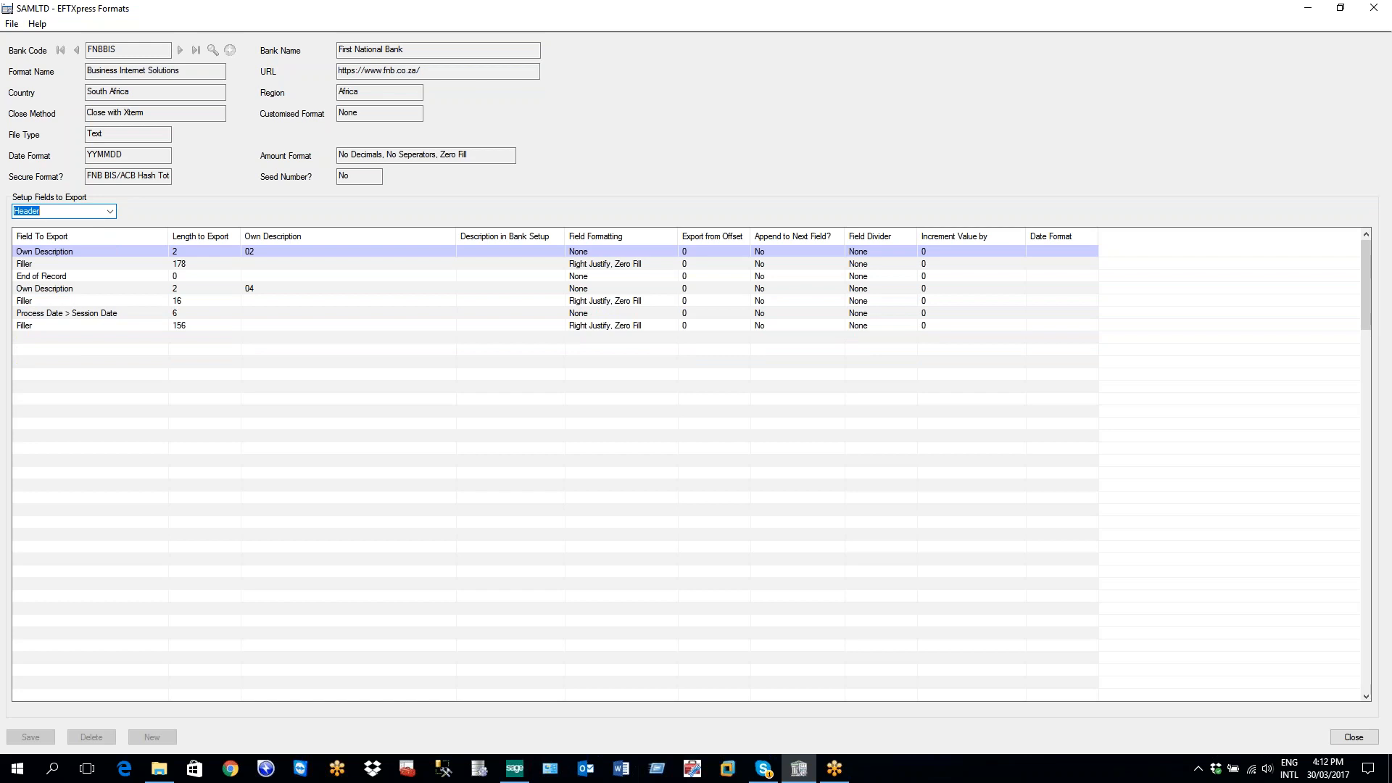
Inspect each of the seven FNBBIS Header fields, ending on Process Date > Session Date
left_click(34, 253)
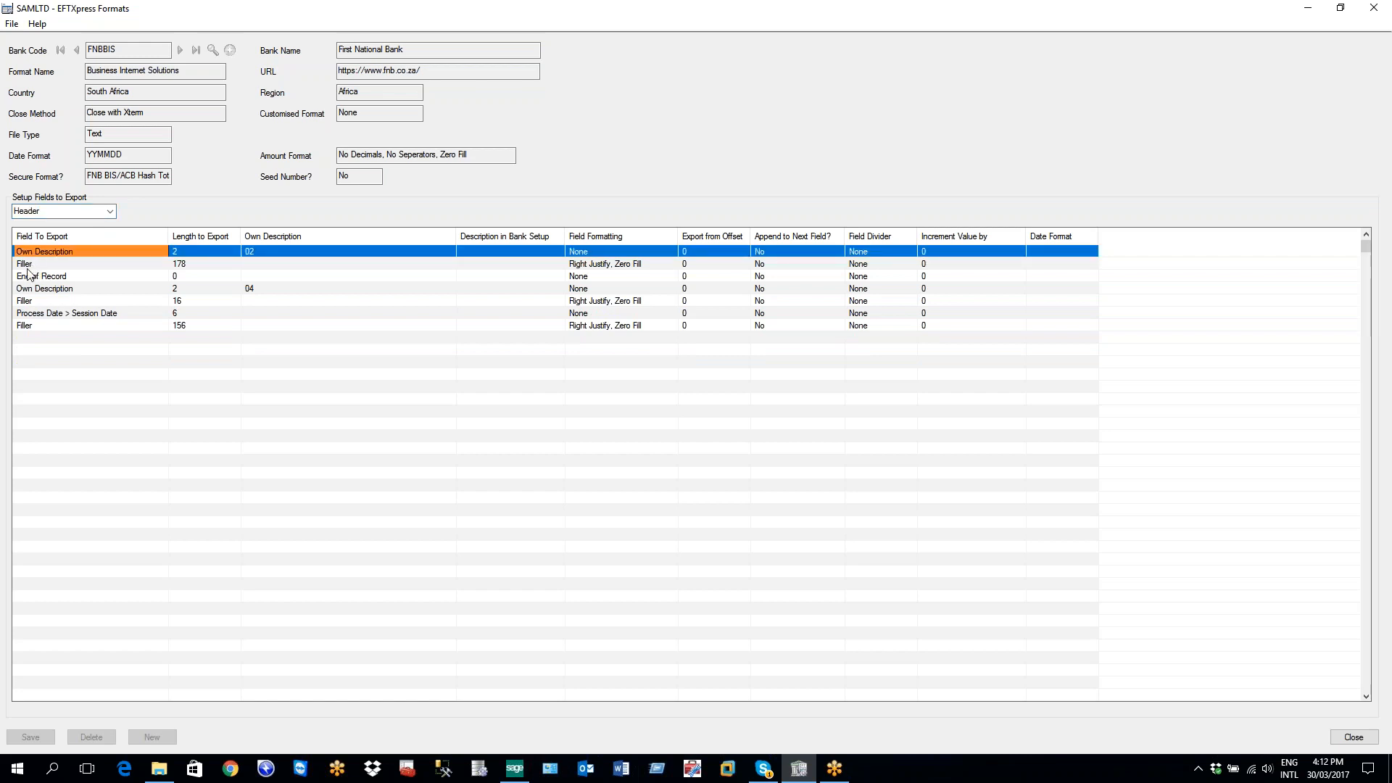
left_click(32, 265)
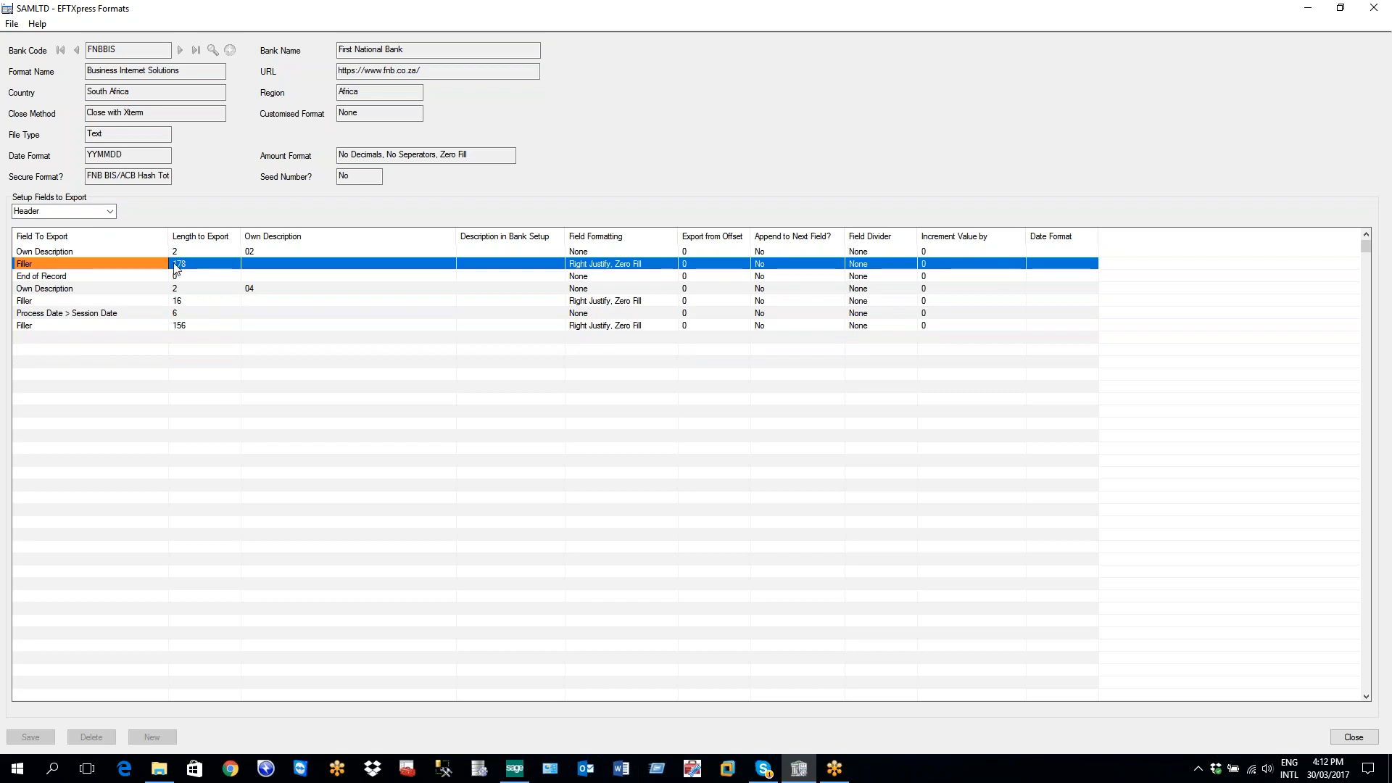
left_click(64, 278)
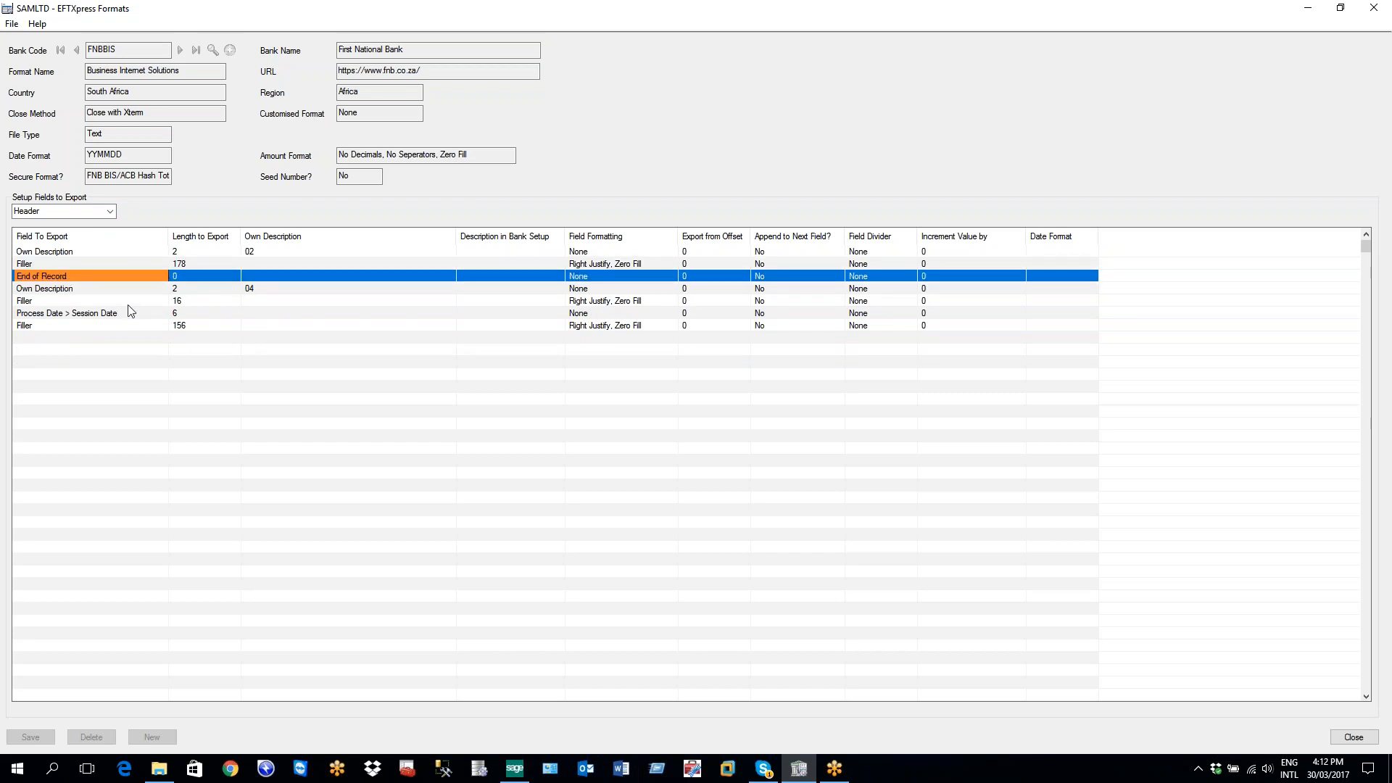
left_click(64, 291)
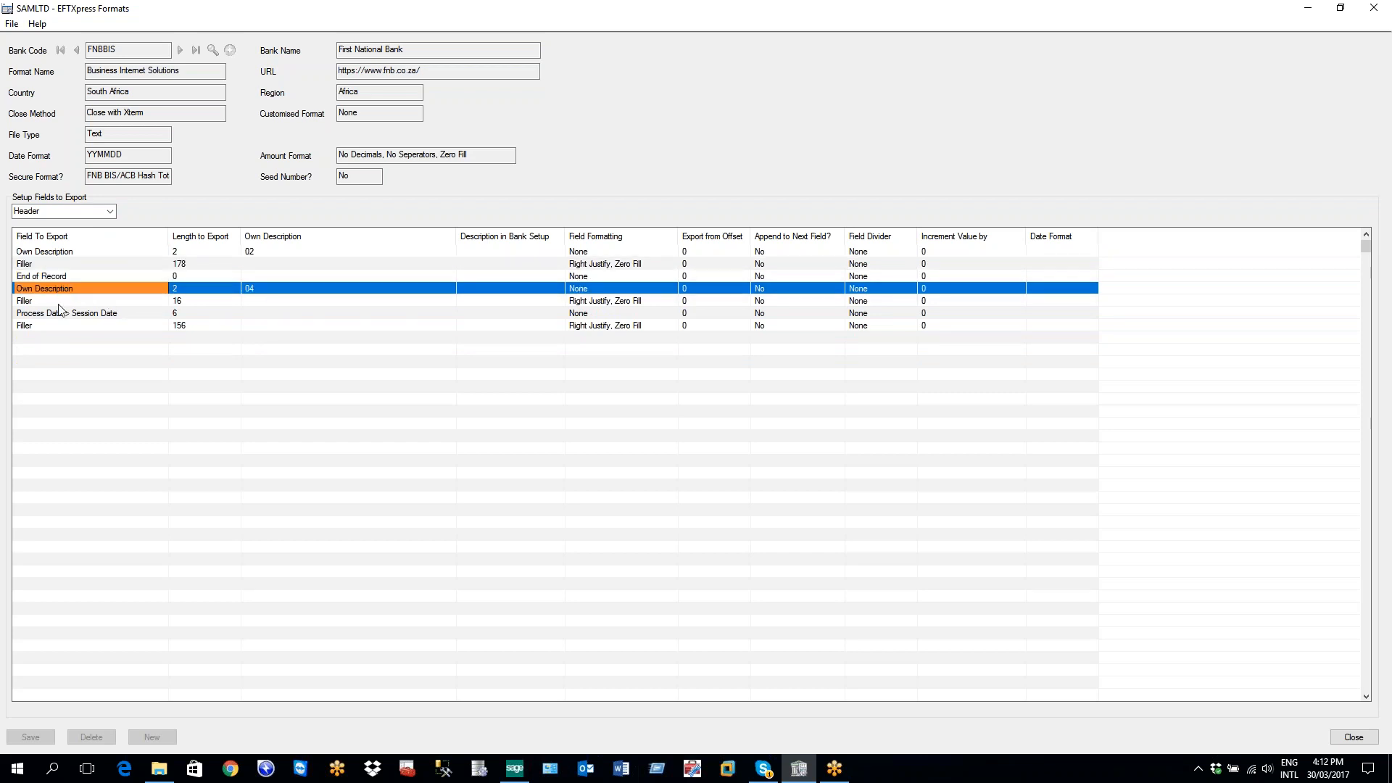
left_click(51, 302)
left_click(56, 312)
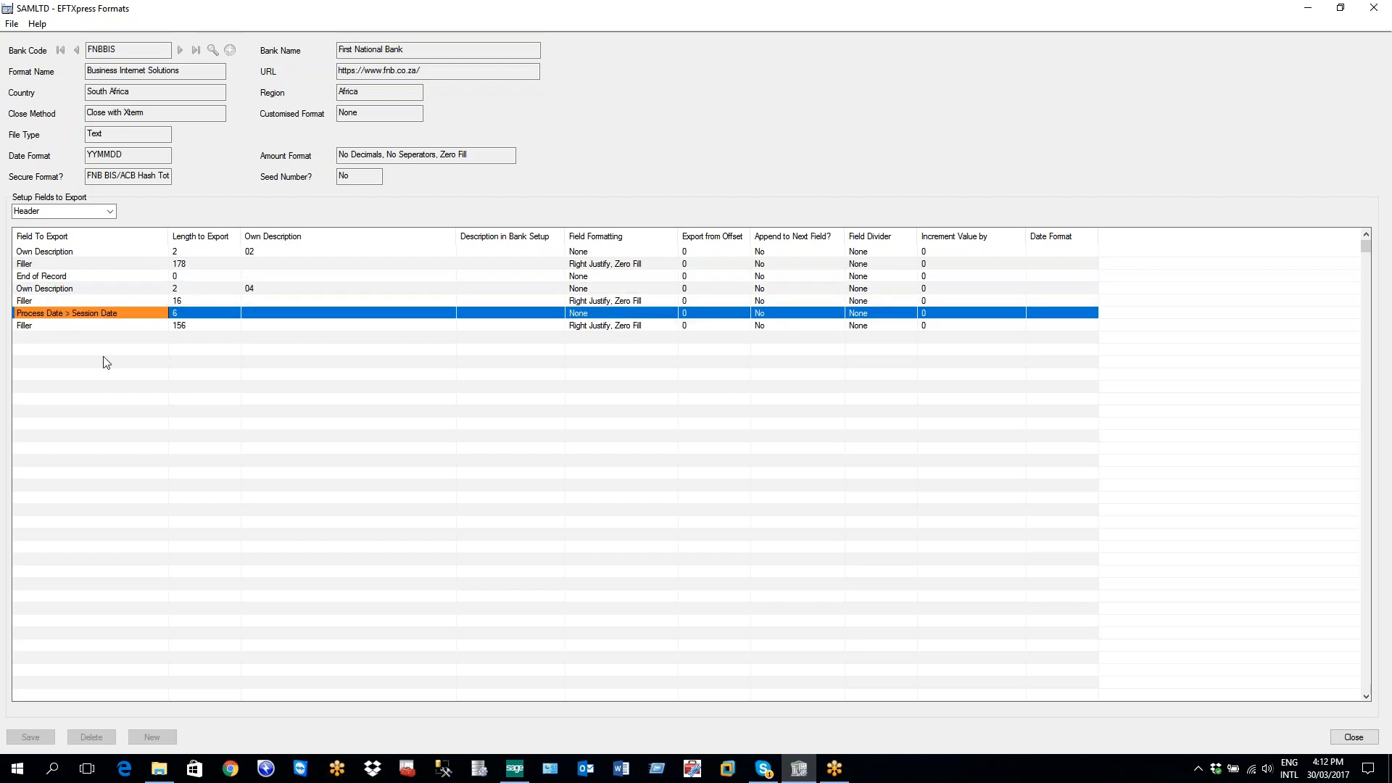
left_click(42, 326)
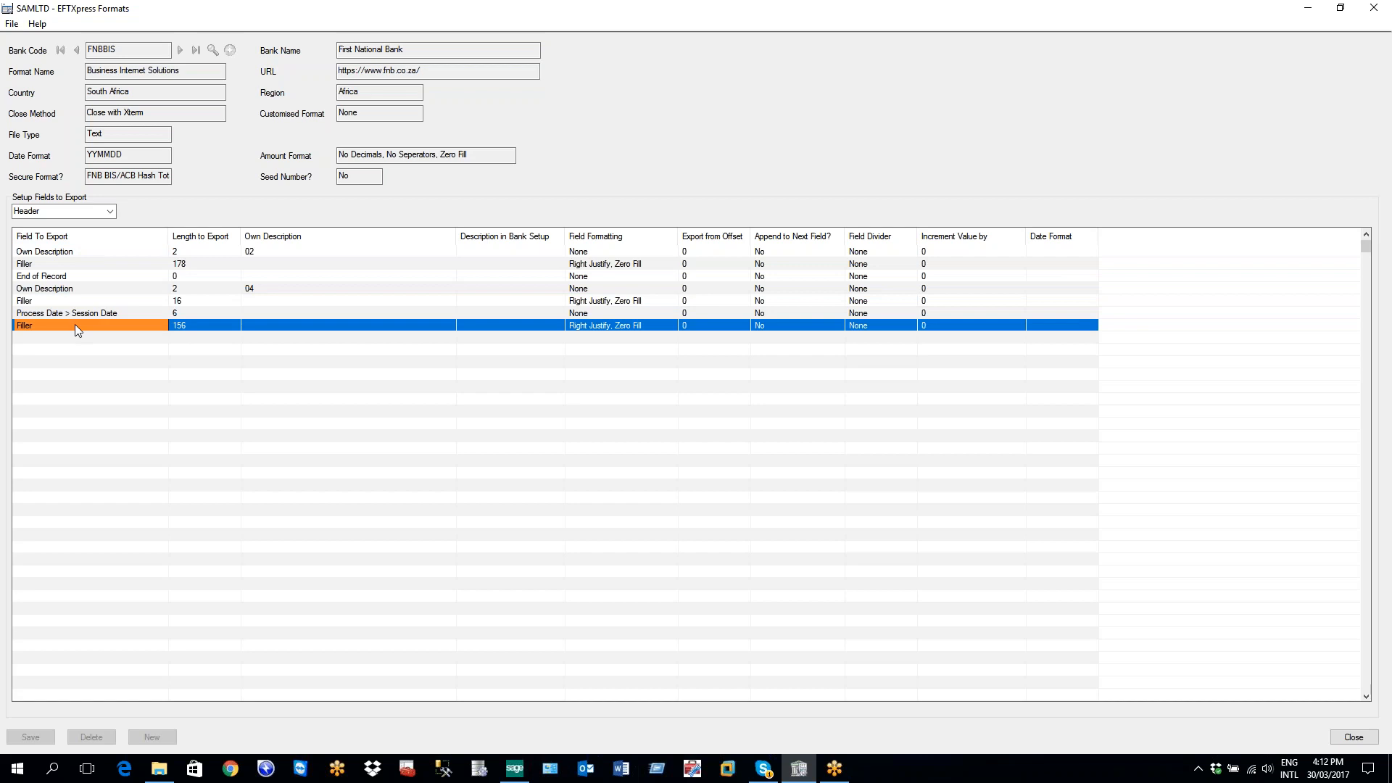
left_click(64, 313)
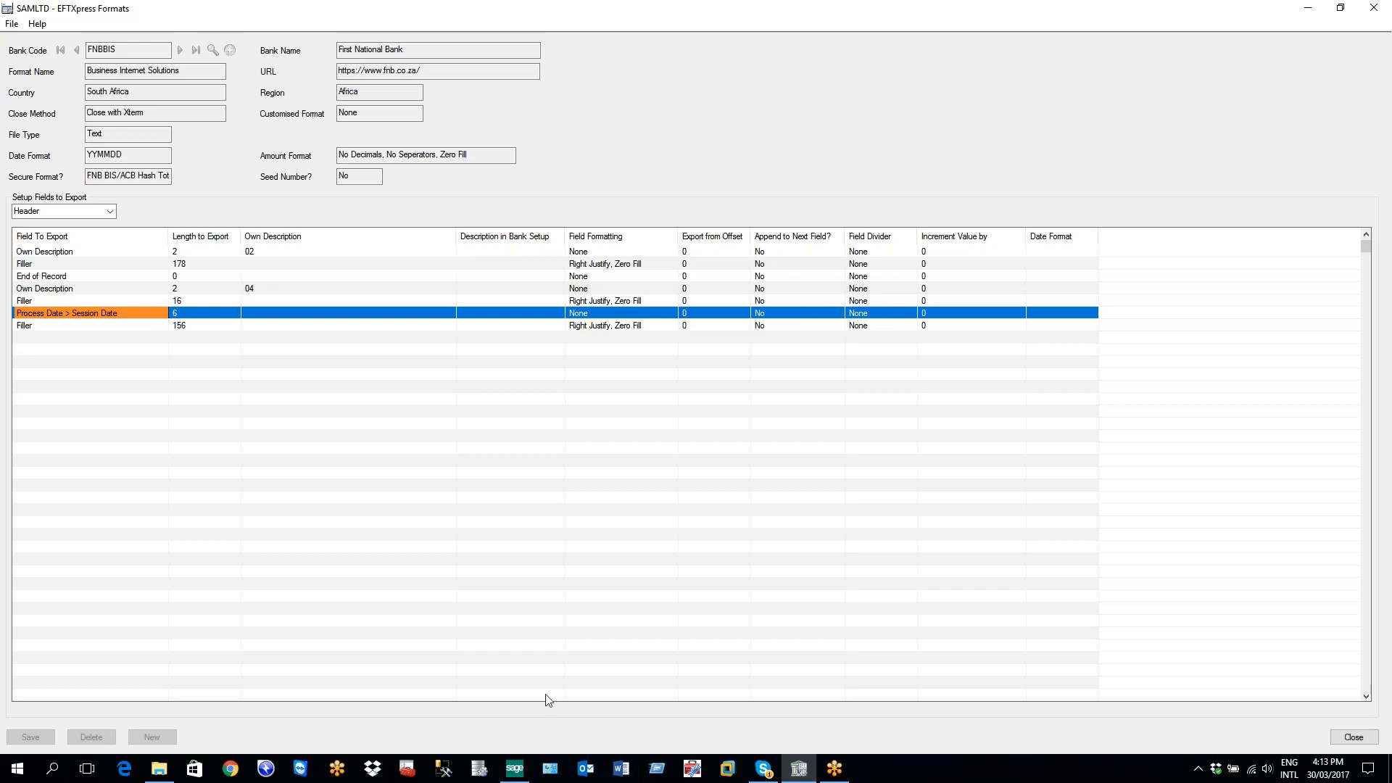
Create new cashbook batch 000008 in Cashbook transactions and show its batch control details
left_click(515, 768)
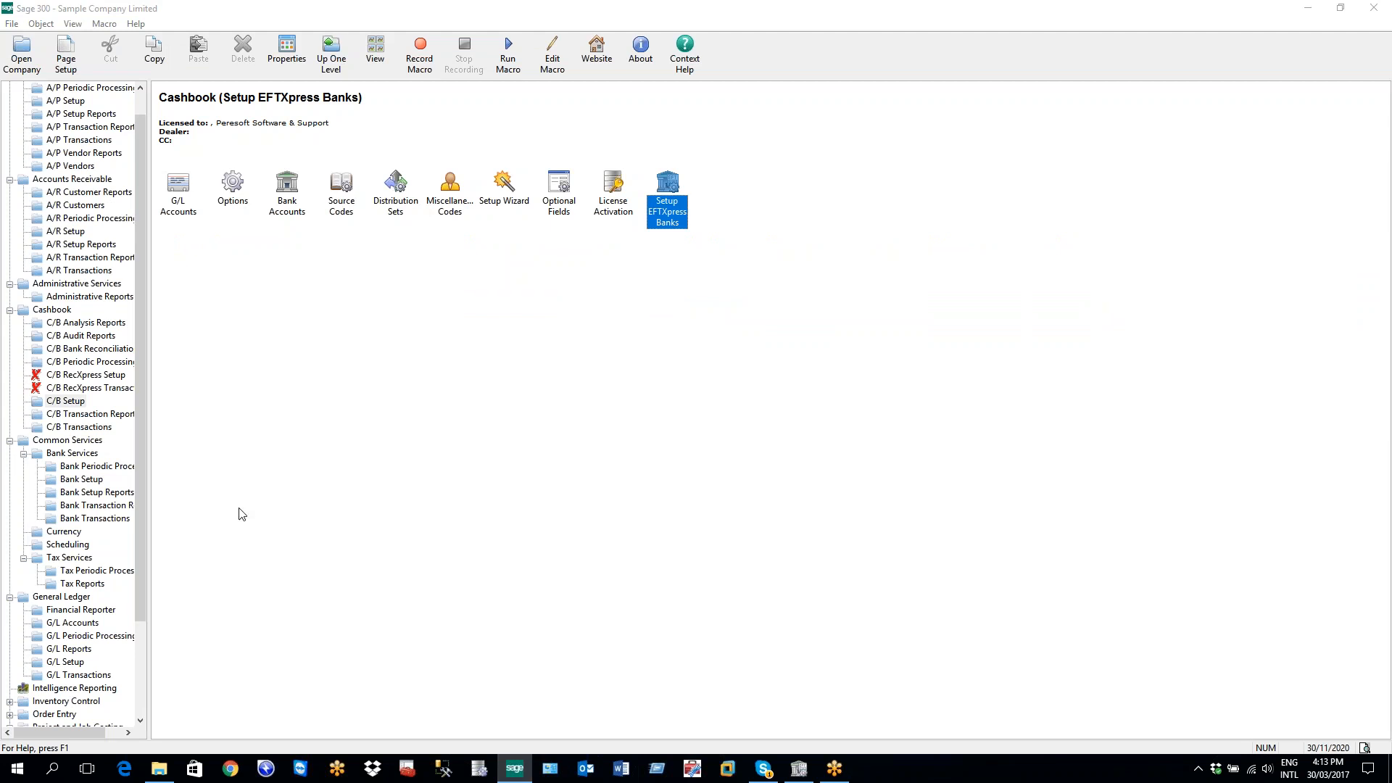
left_click(73, 427)
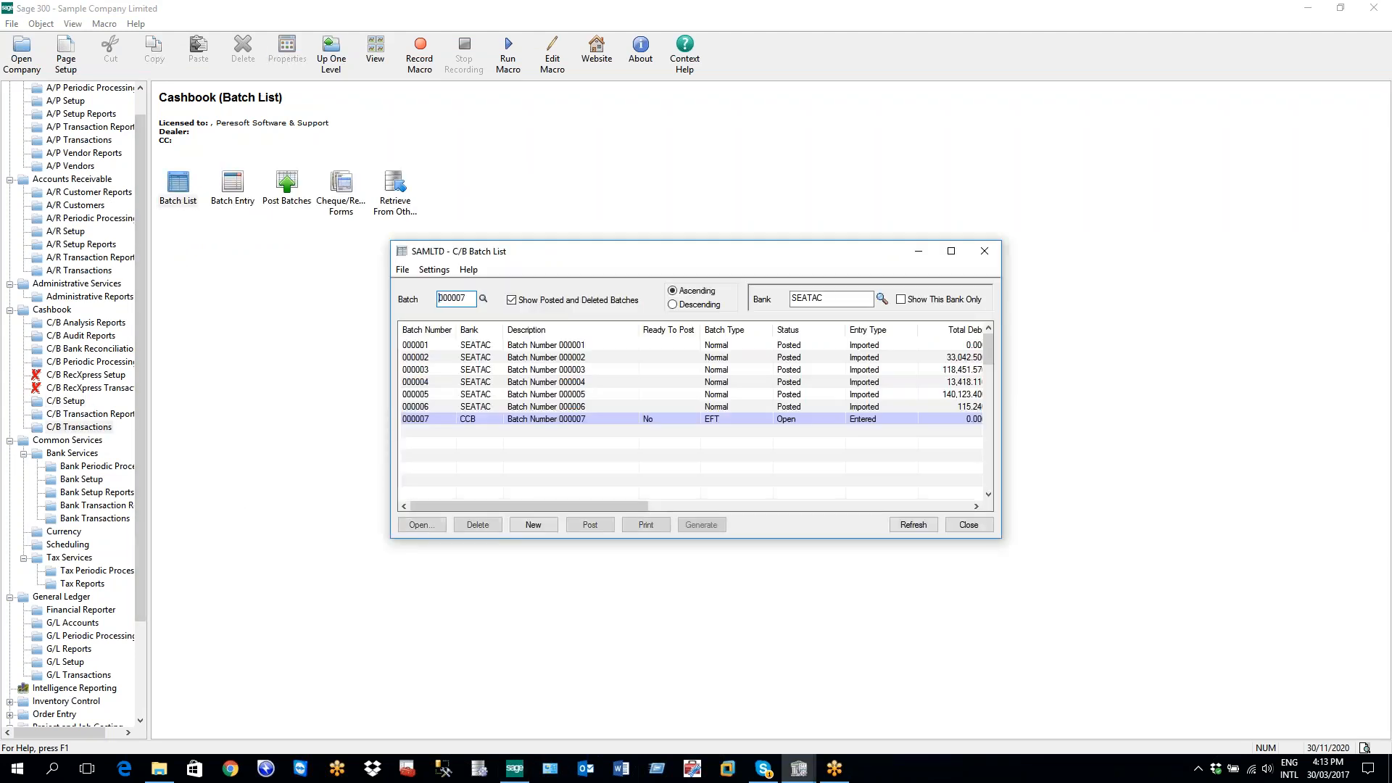
left_click(533, 524)
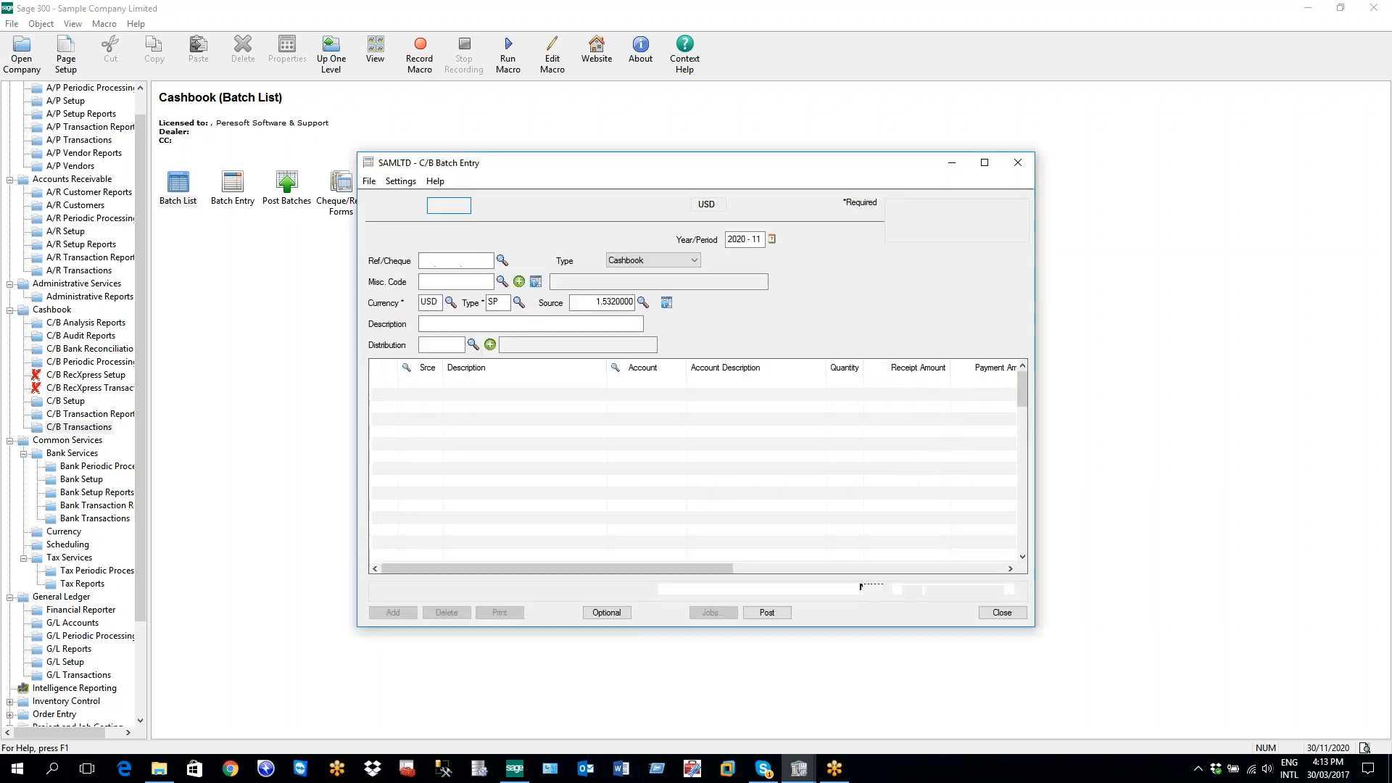
left_click(546, 206)
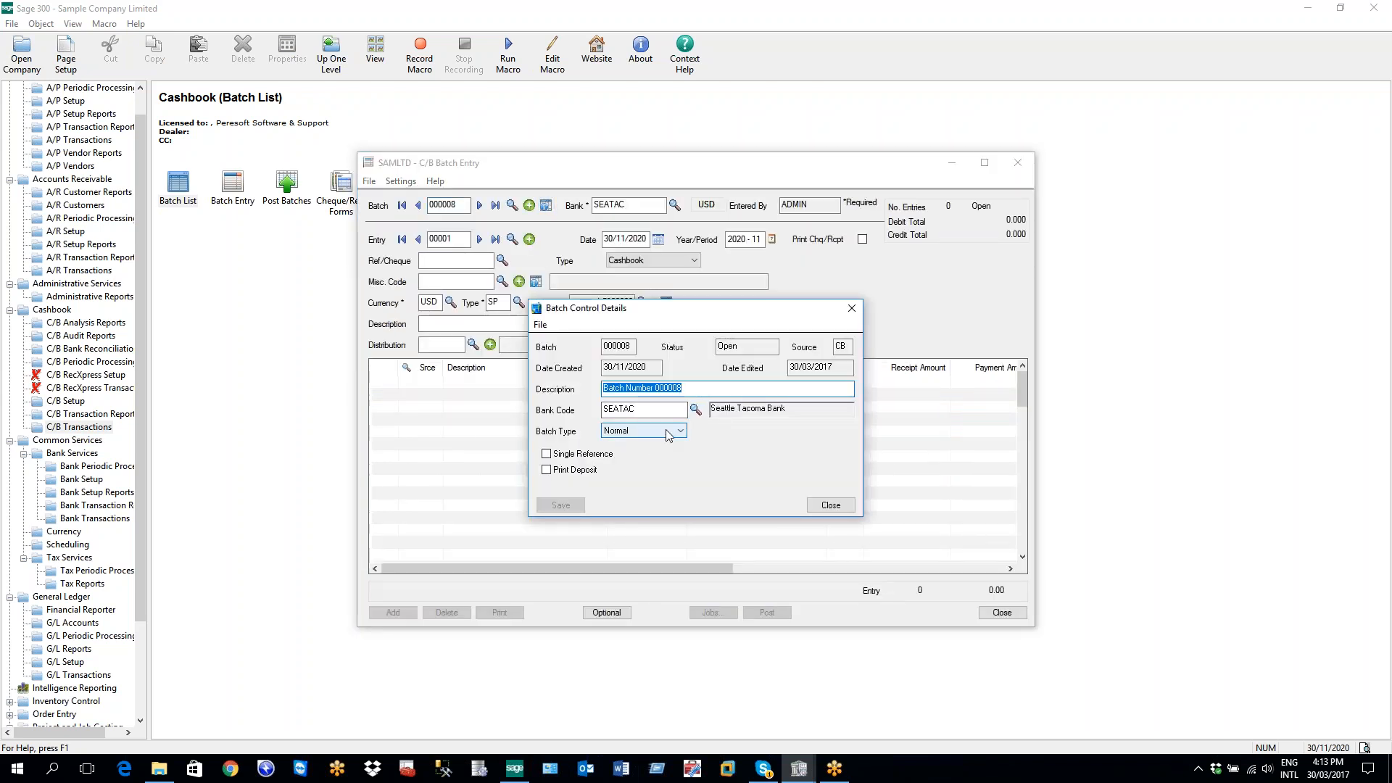
Preview batch 000008 as type EFT with process date 30/11/2020, then discard the changes
left_click(666, 430)
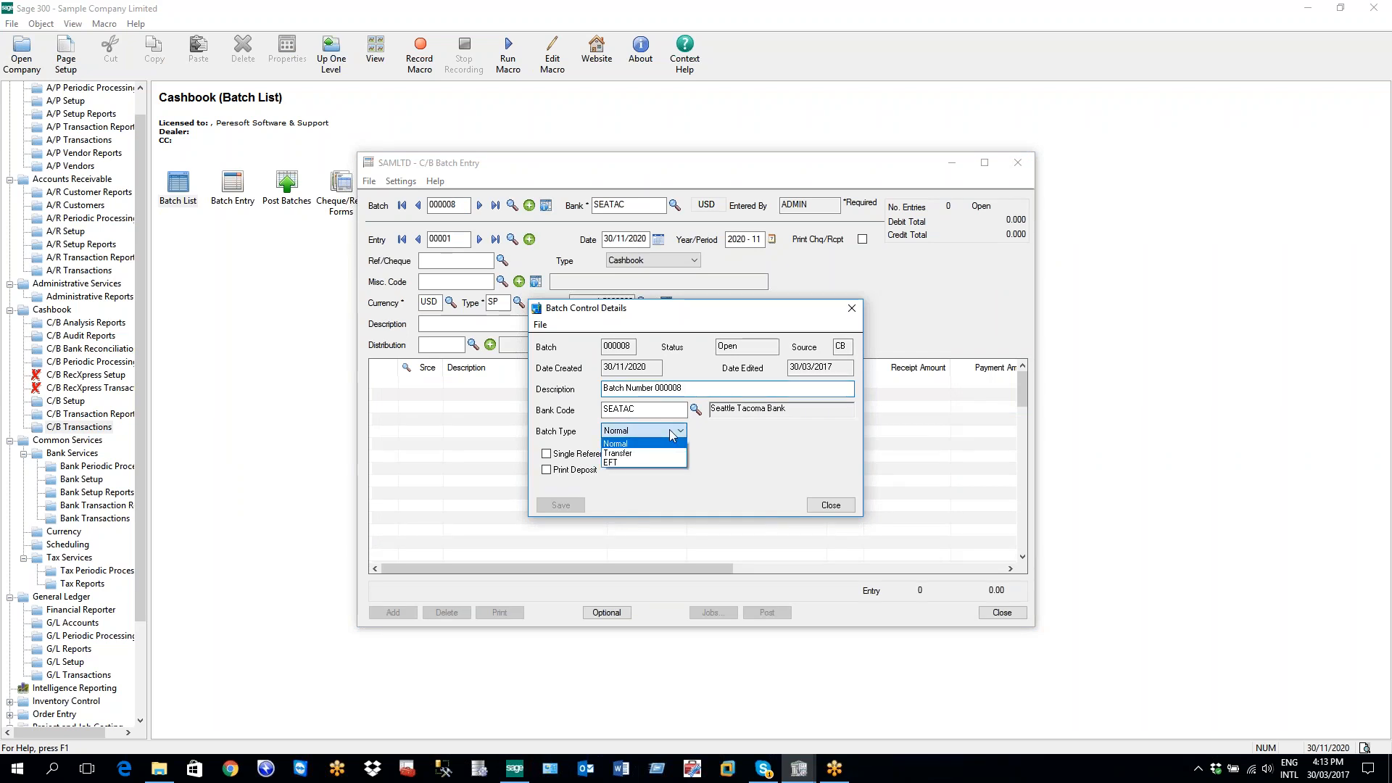
left_click(632, 463)
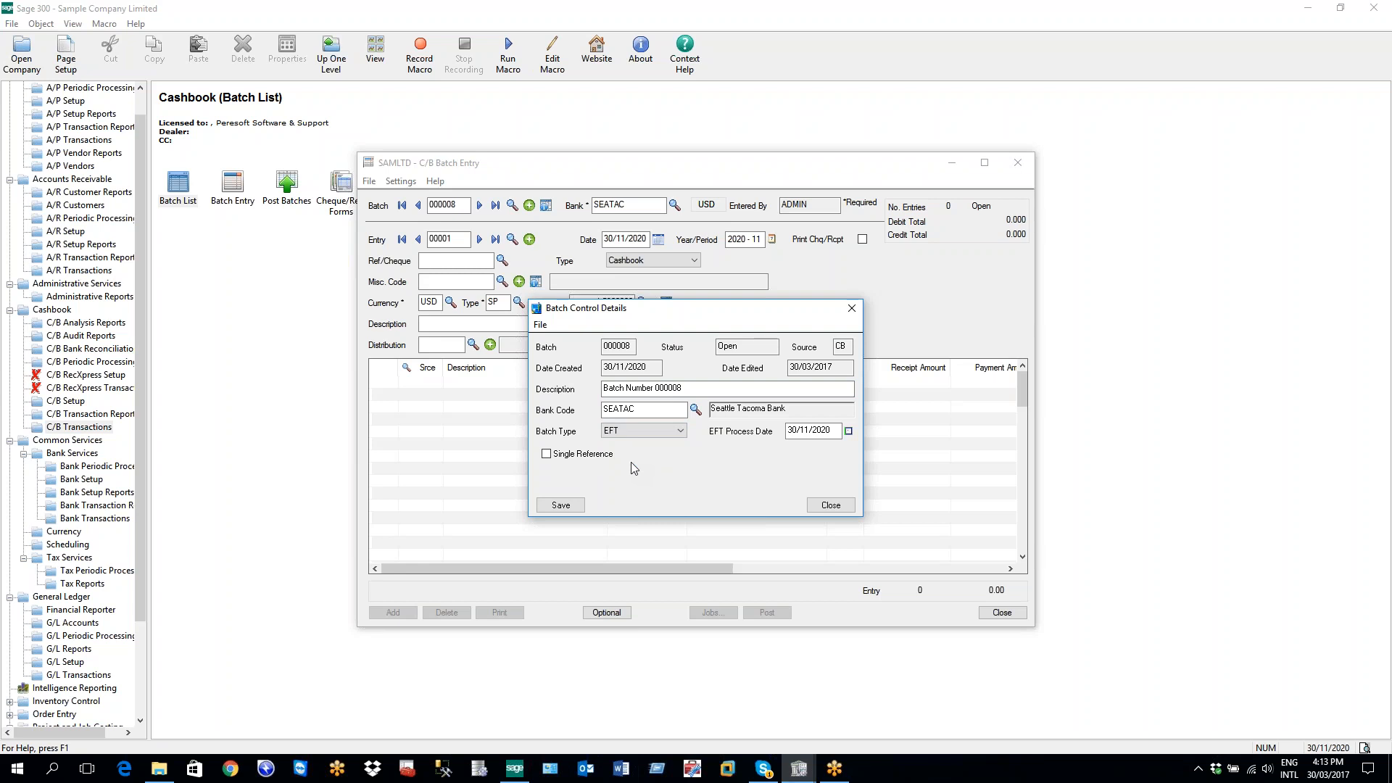
left_click(790, 433)
left_click(852, 308)
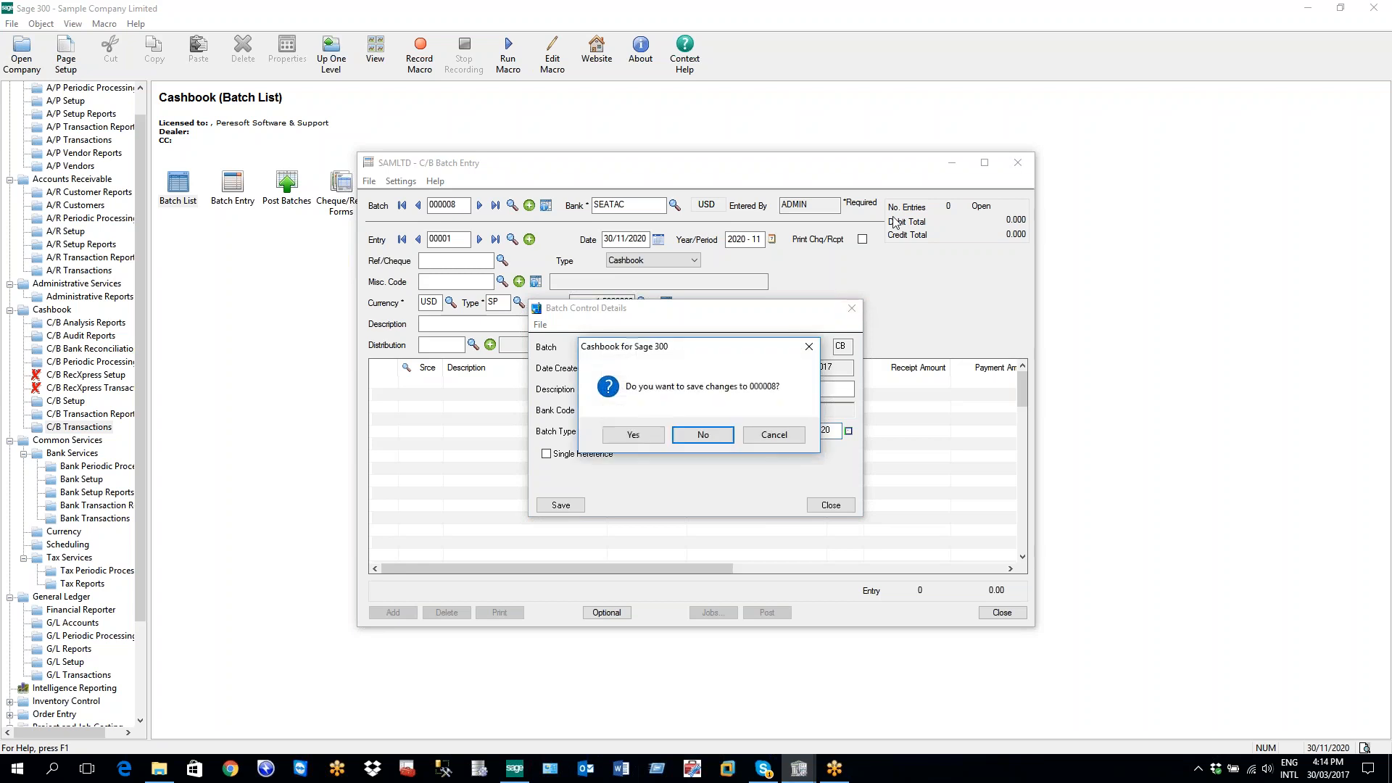
left_click(703, 435)
Return to EFTXpress Formats and show FNBBIS's Detail fields, starting with Own Description and Bank Branch Code
mouse_move(807, 777)
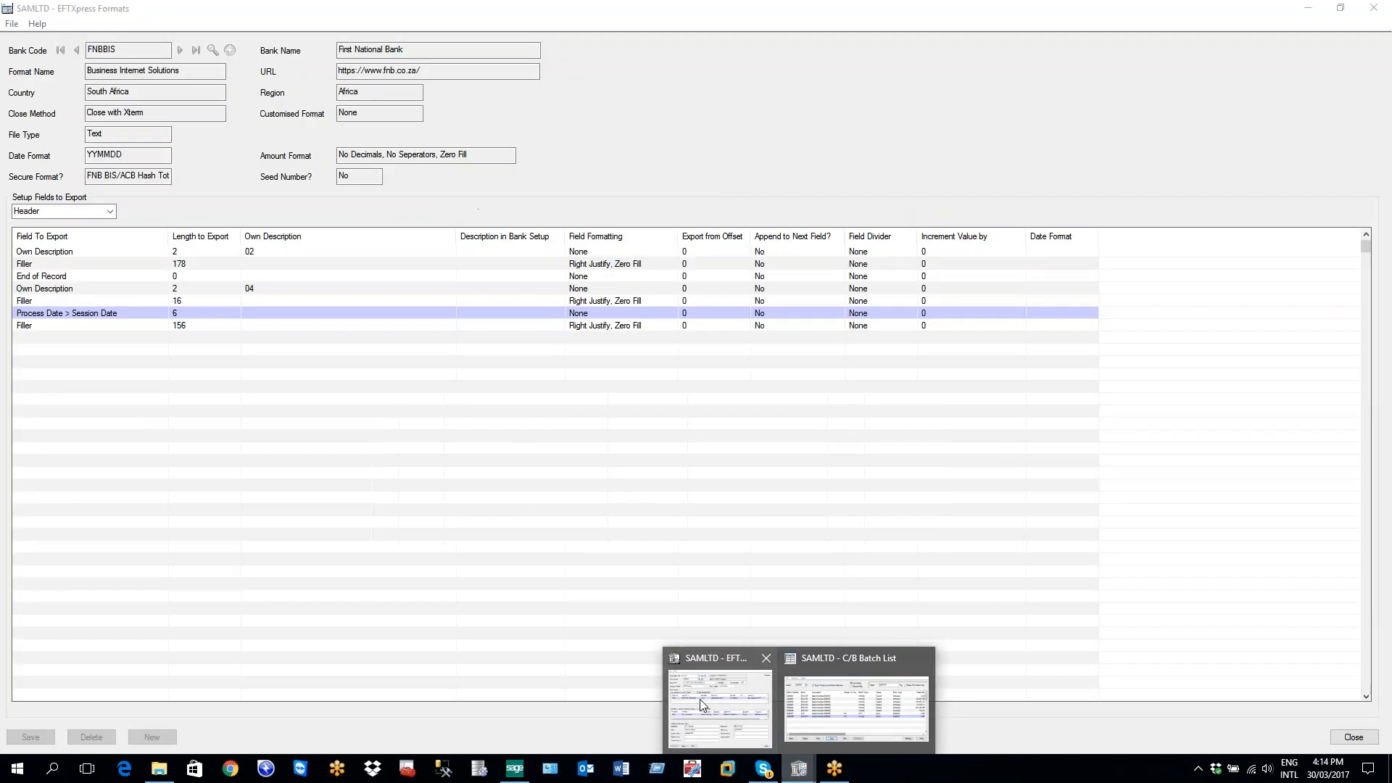
left_click(699, 699)
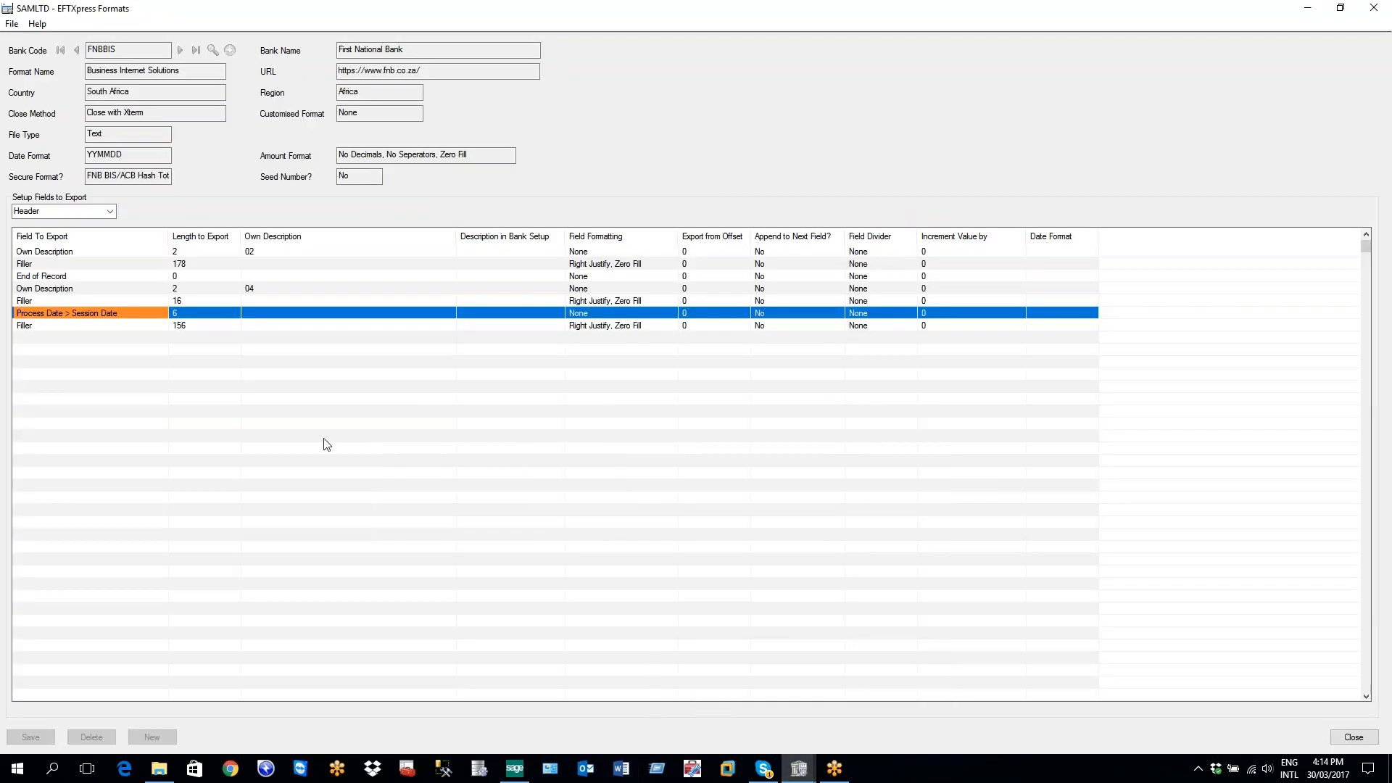
left_click(109, 211)
left_click(82, 234)
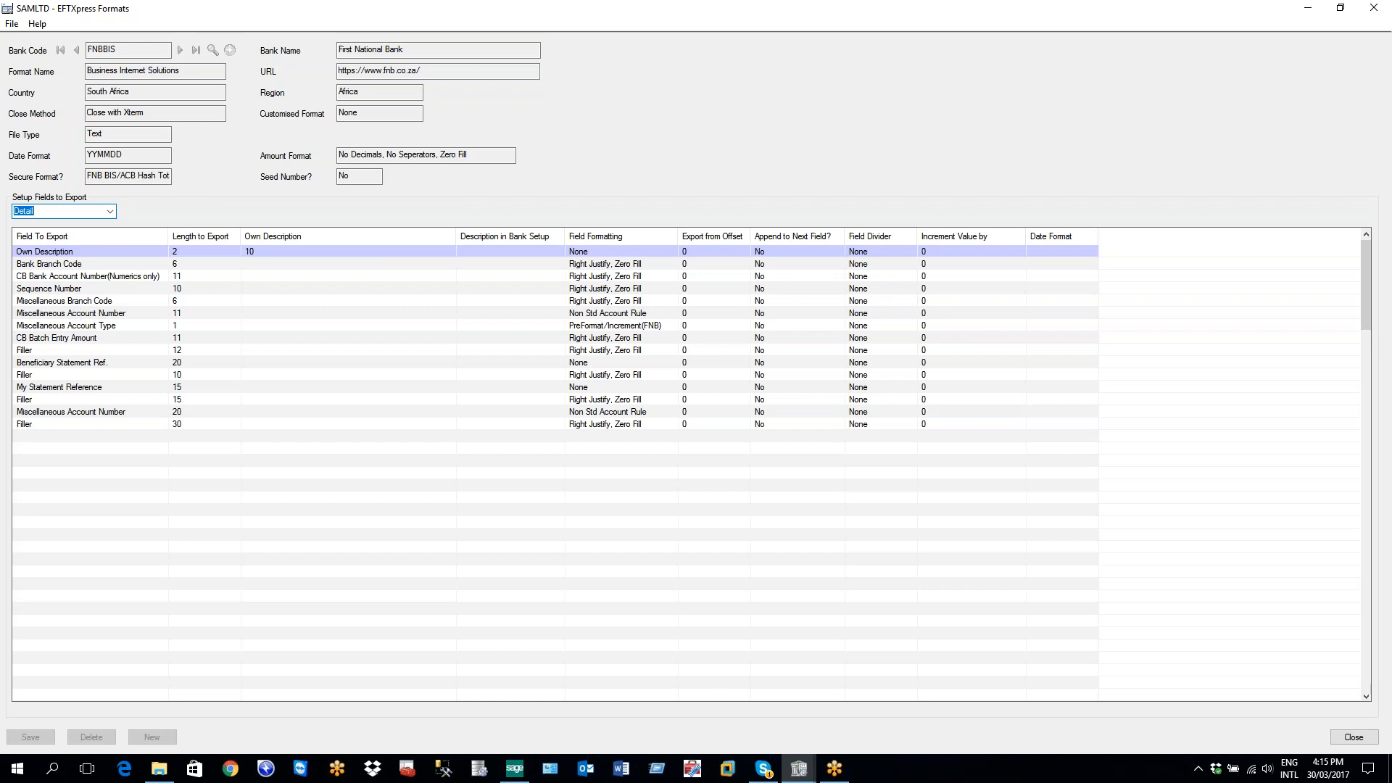
left_click(57, 267)
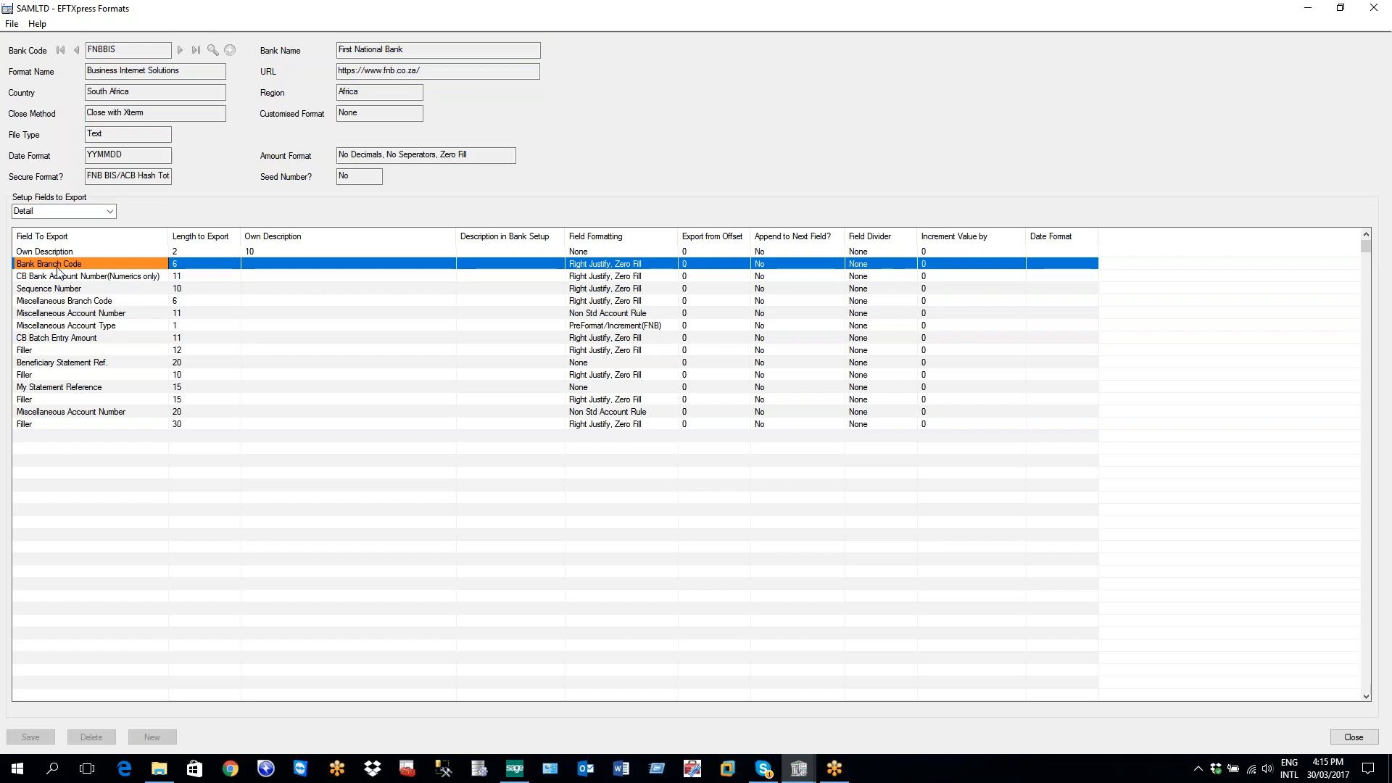
key("Down")
key("Down")
key("Down")
key("Down")
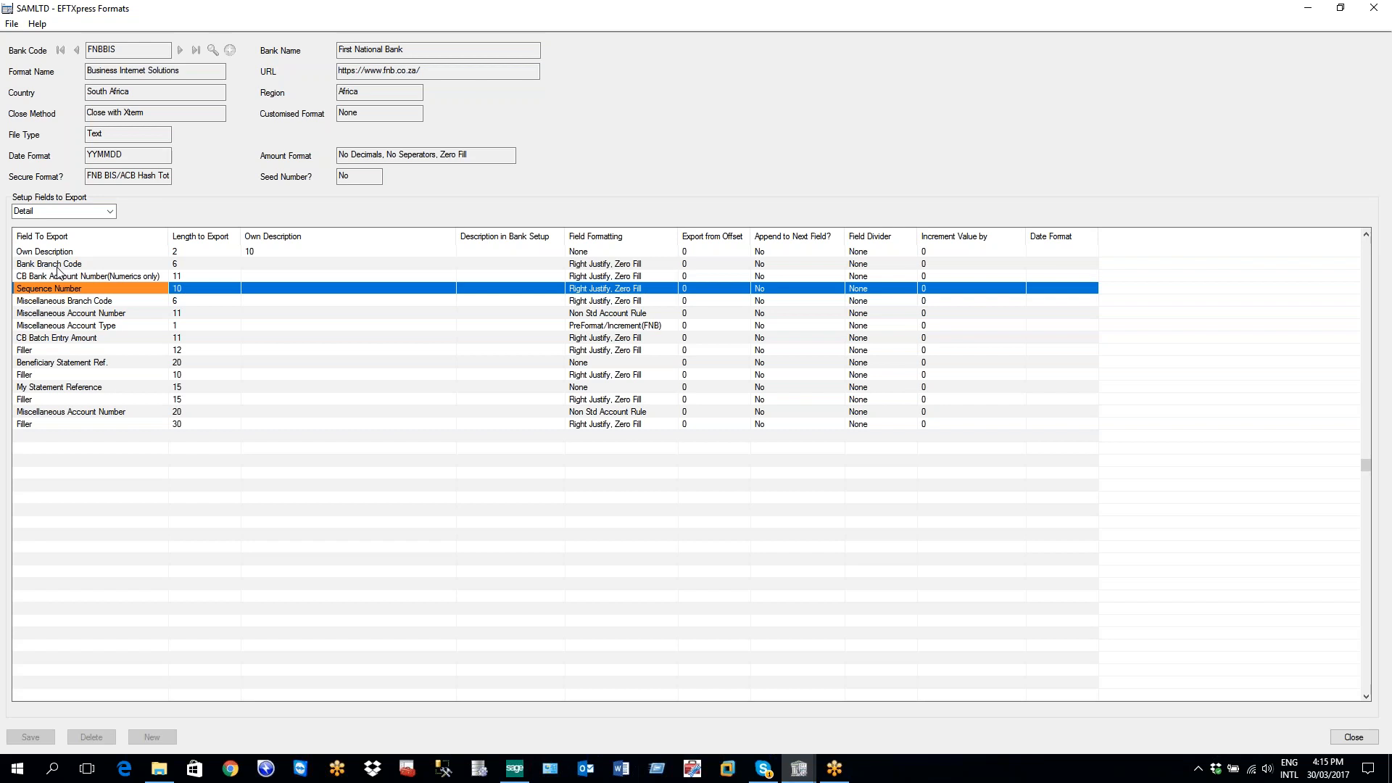
key("Up")
key("Up")
key("Up")
key("Up")
key("Up")
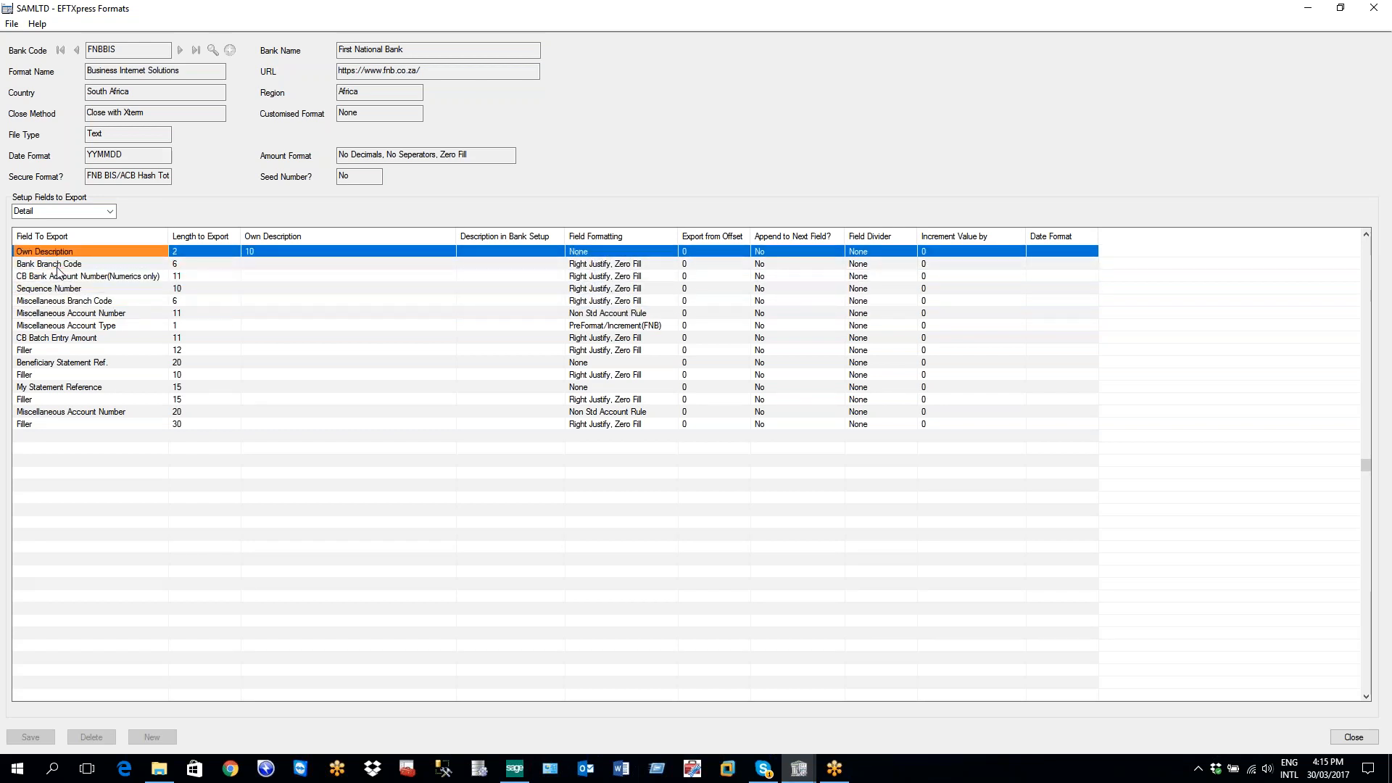
key("Down")
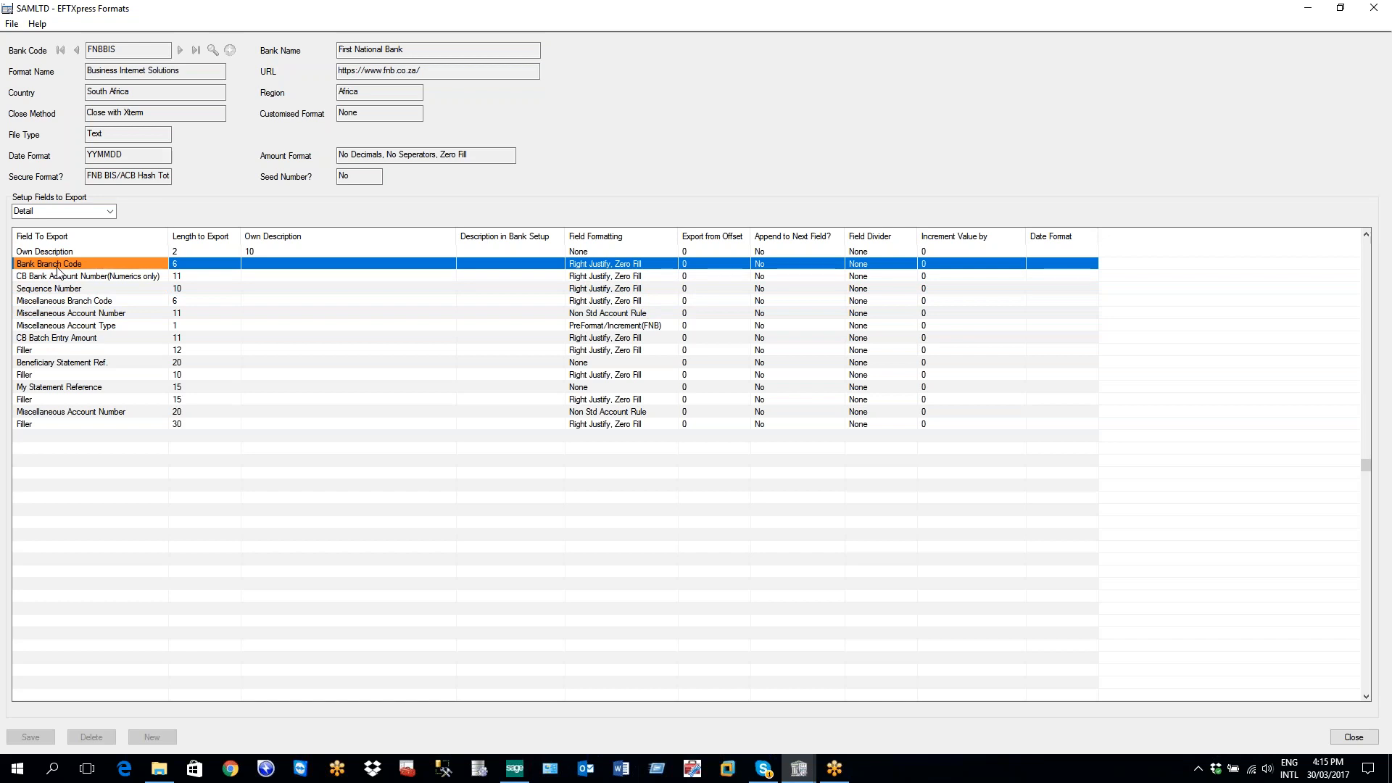
key("Down")
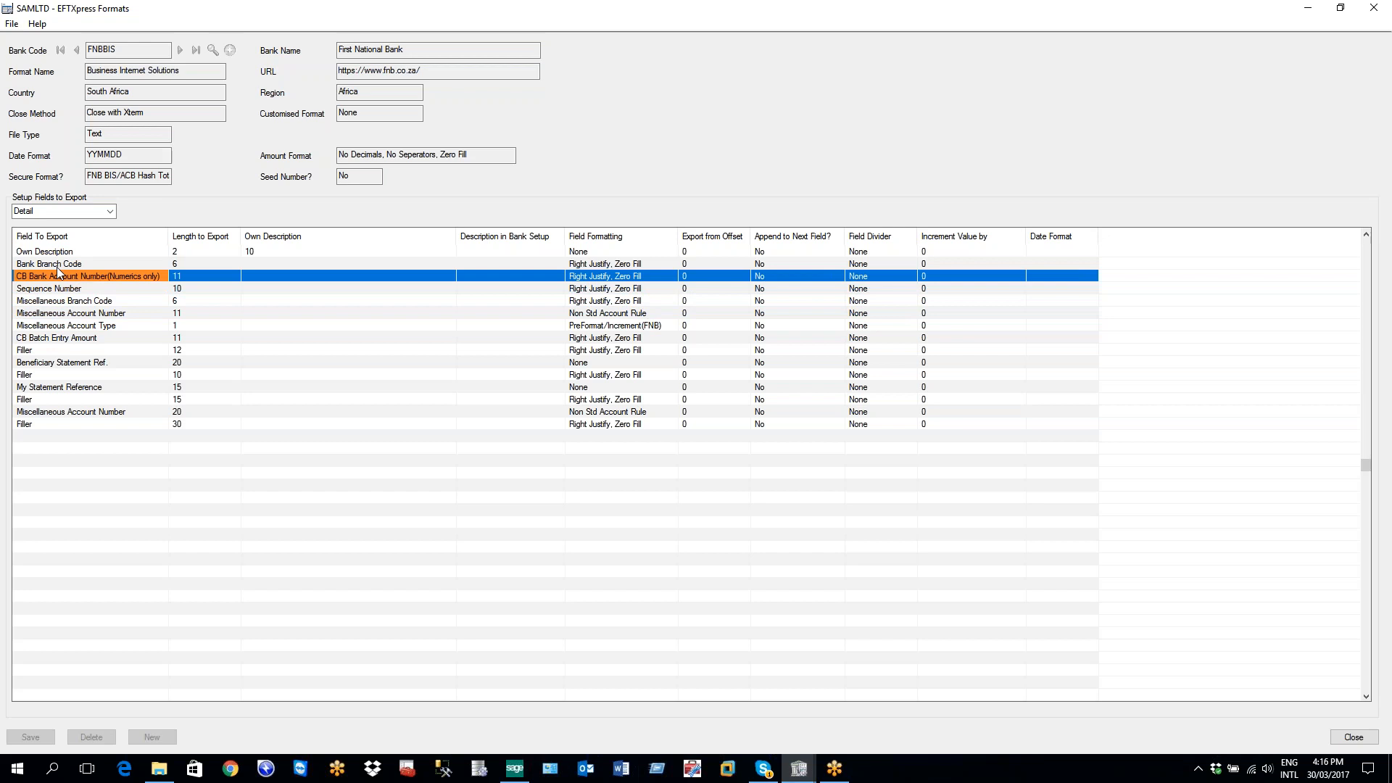
key("Down")
key("Down")
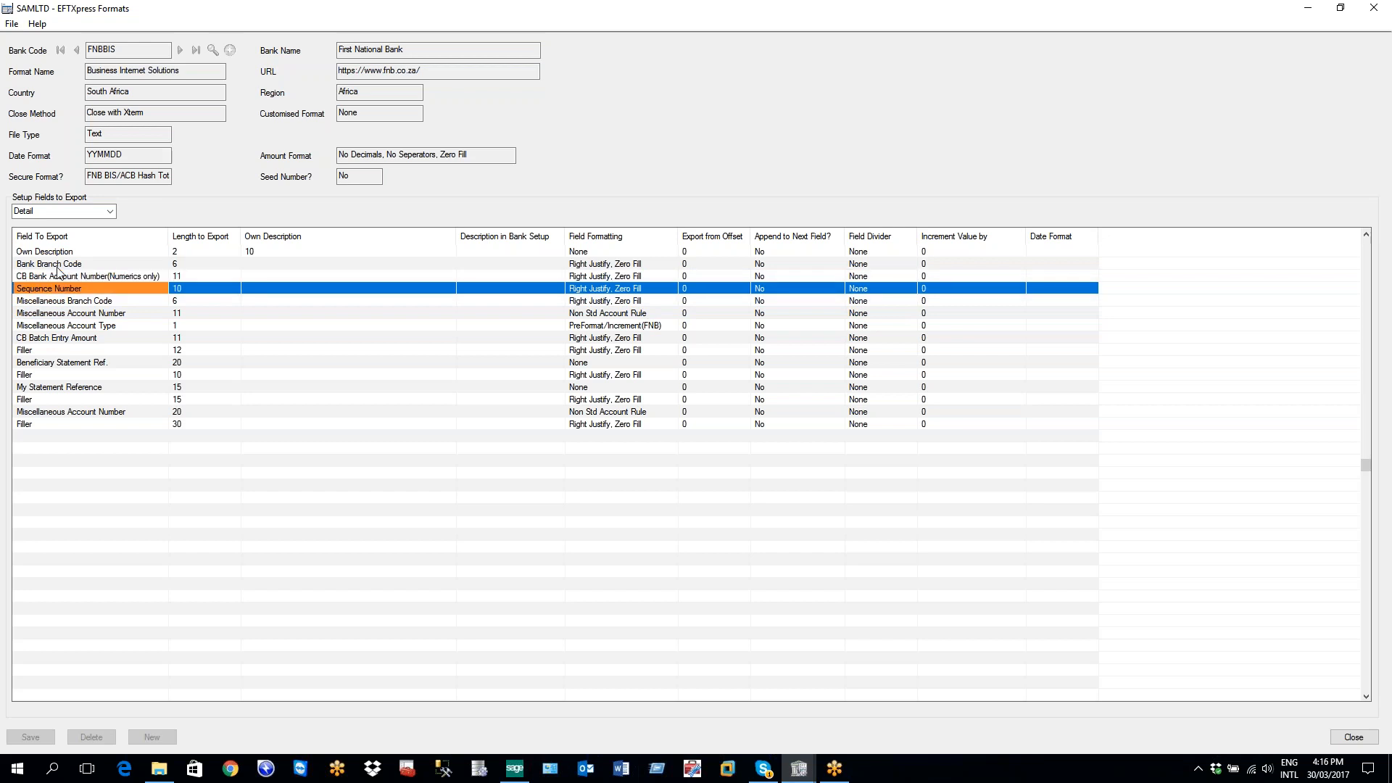
key("Down")
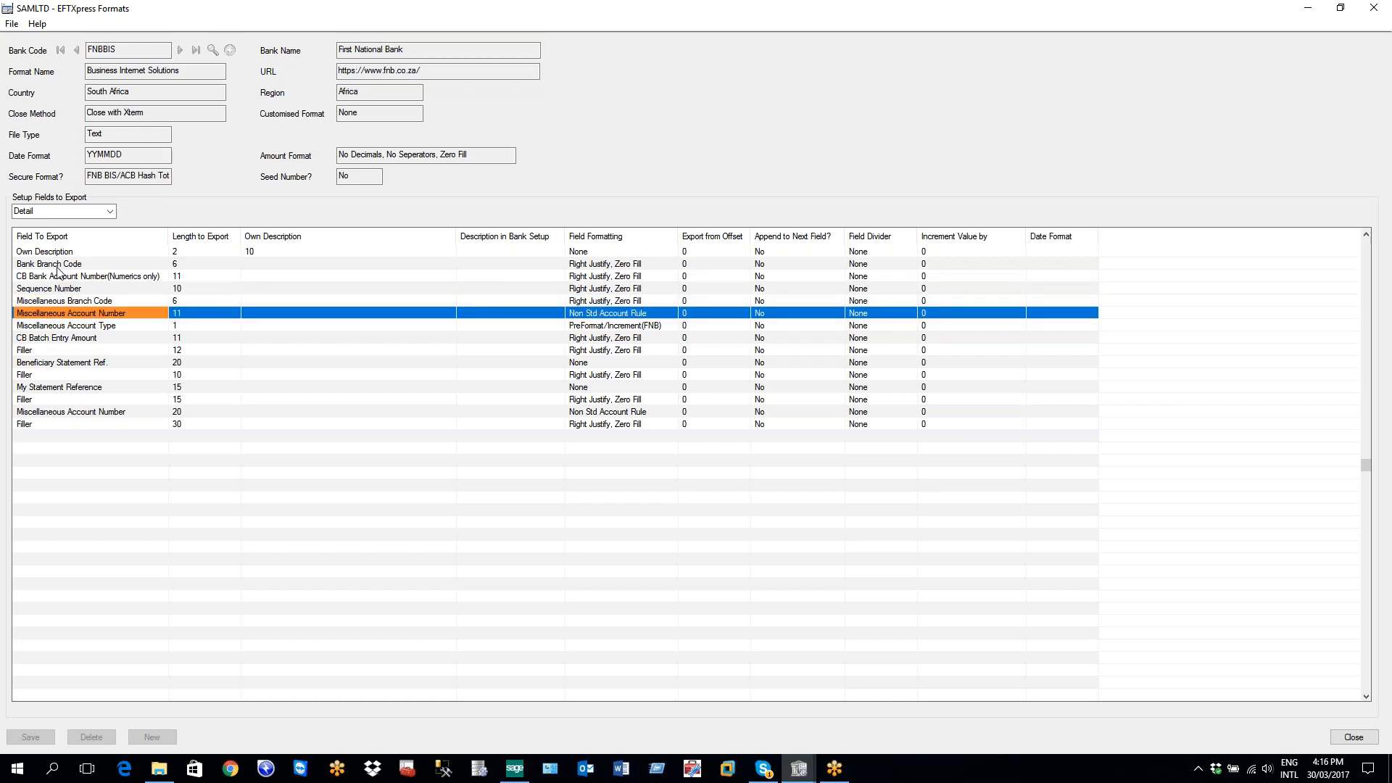
key("Down")
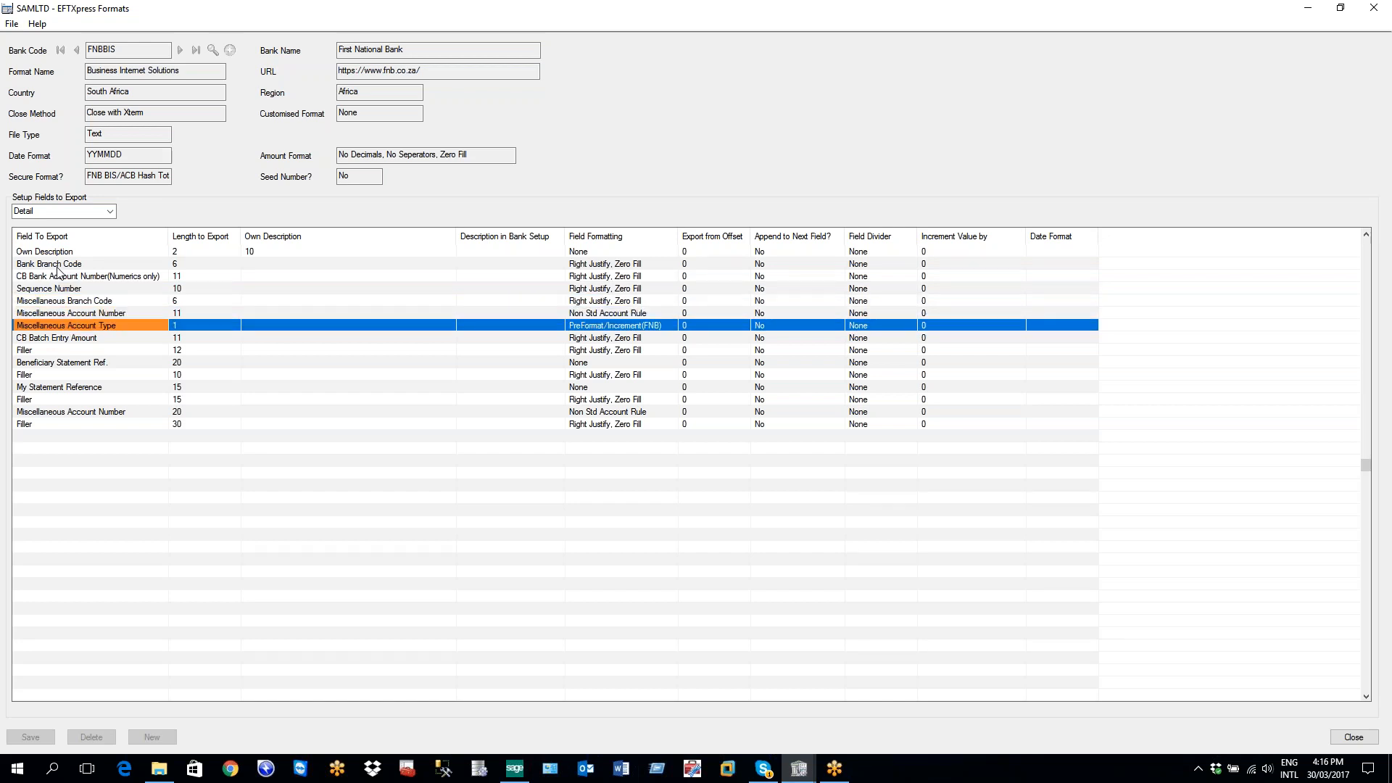
key("Down")
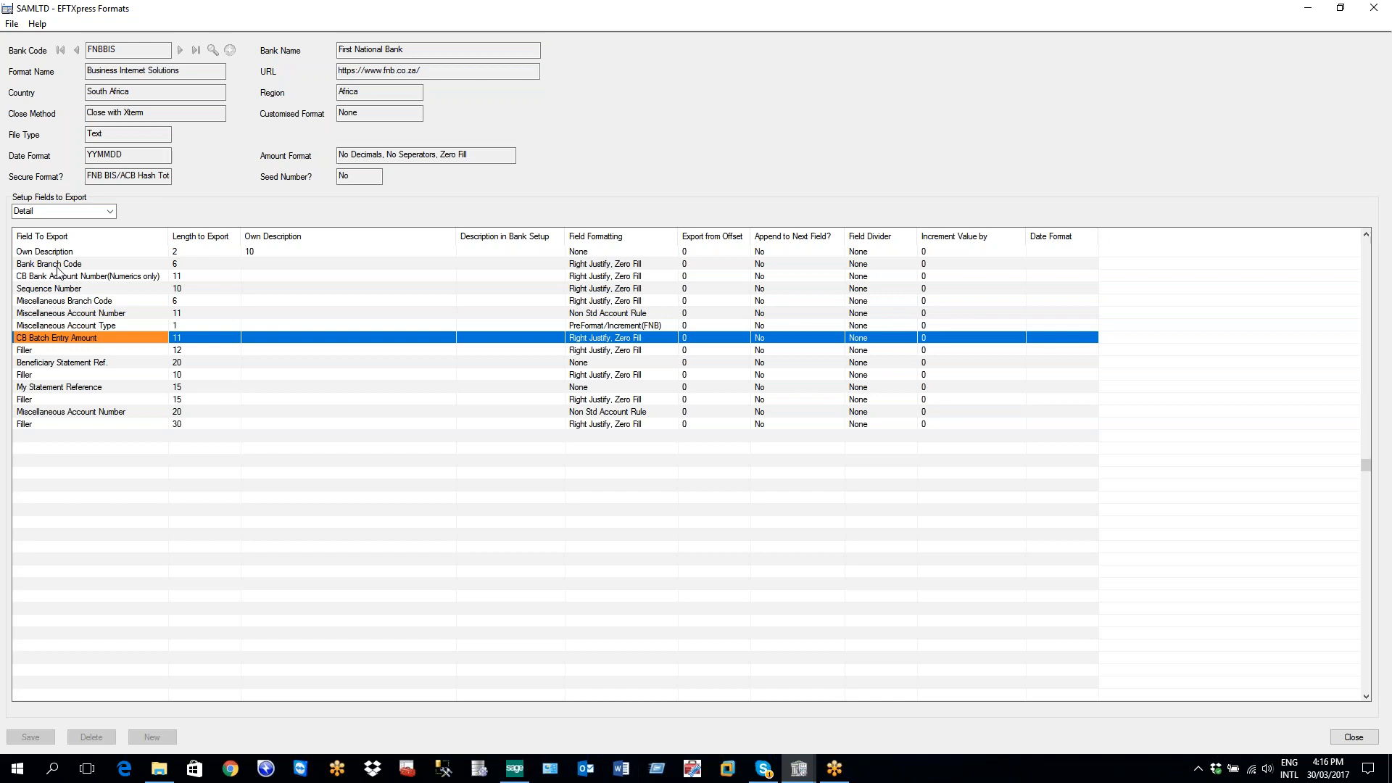
key("Down")
key("Down")
key("Down")
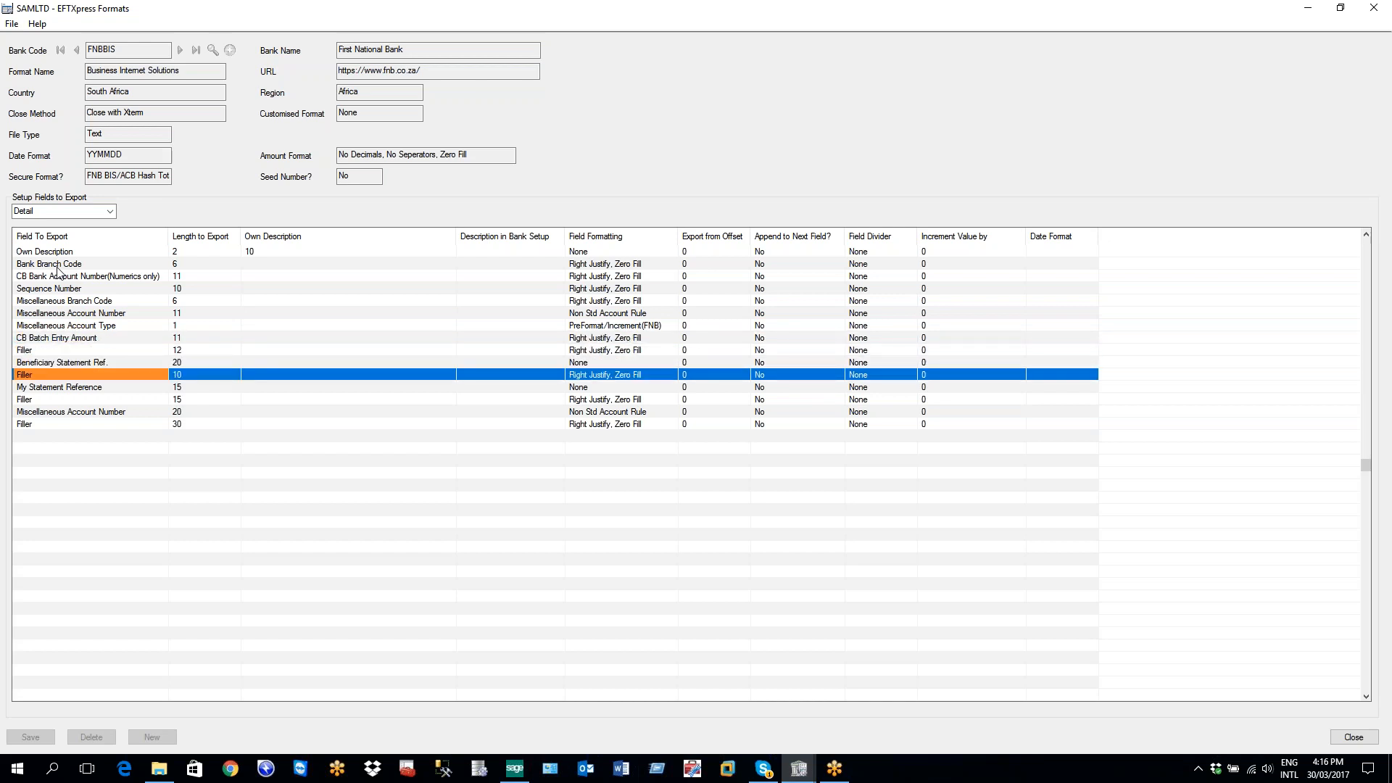
key("Down")
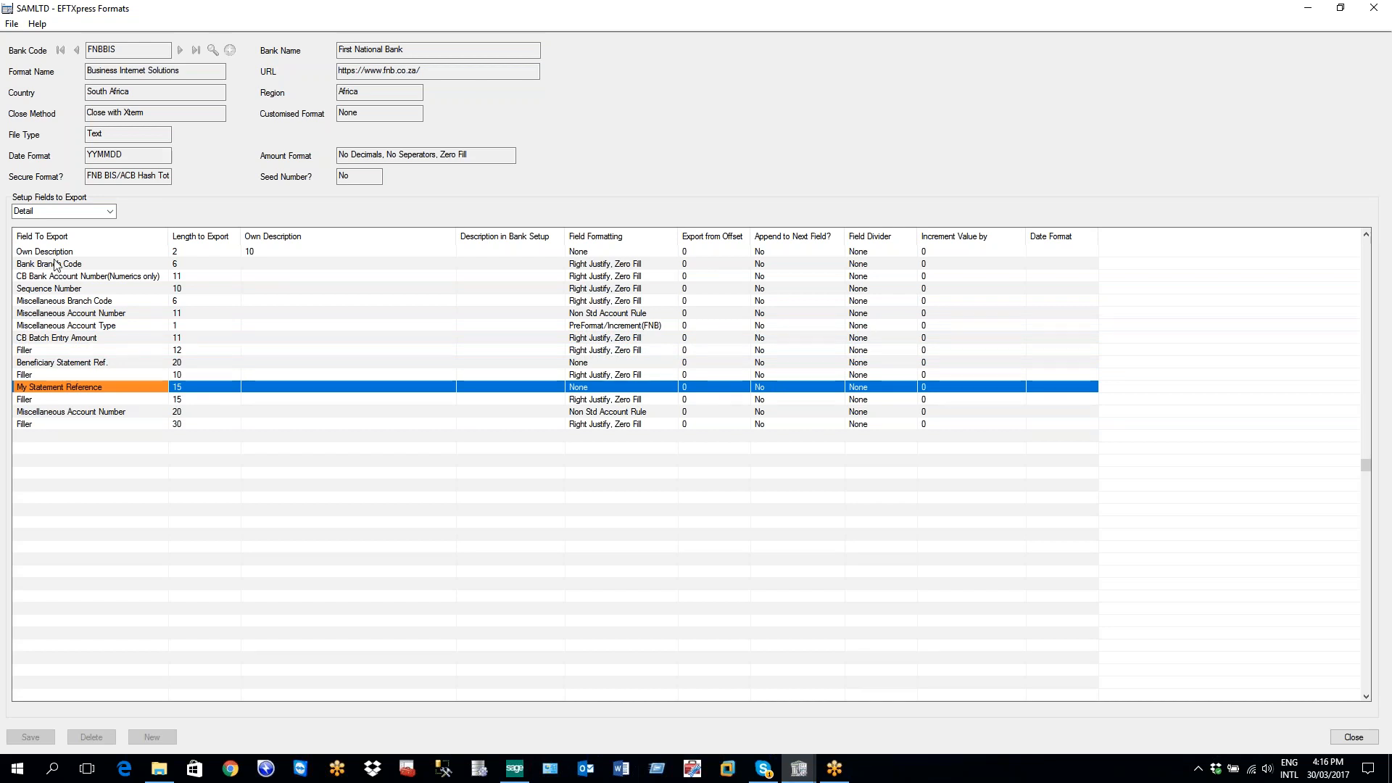
left_click(79, 212)
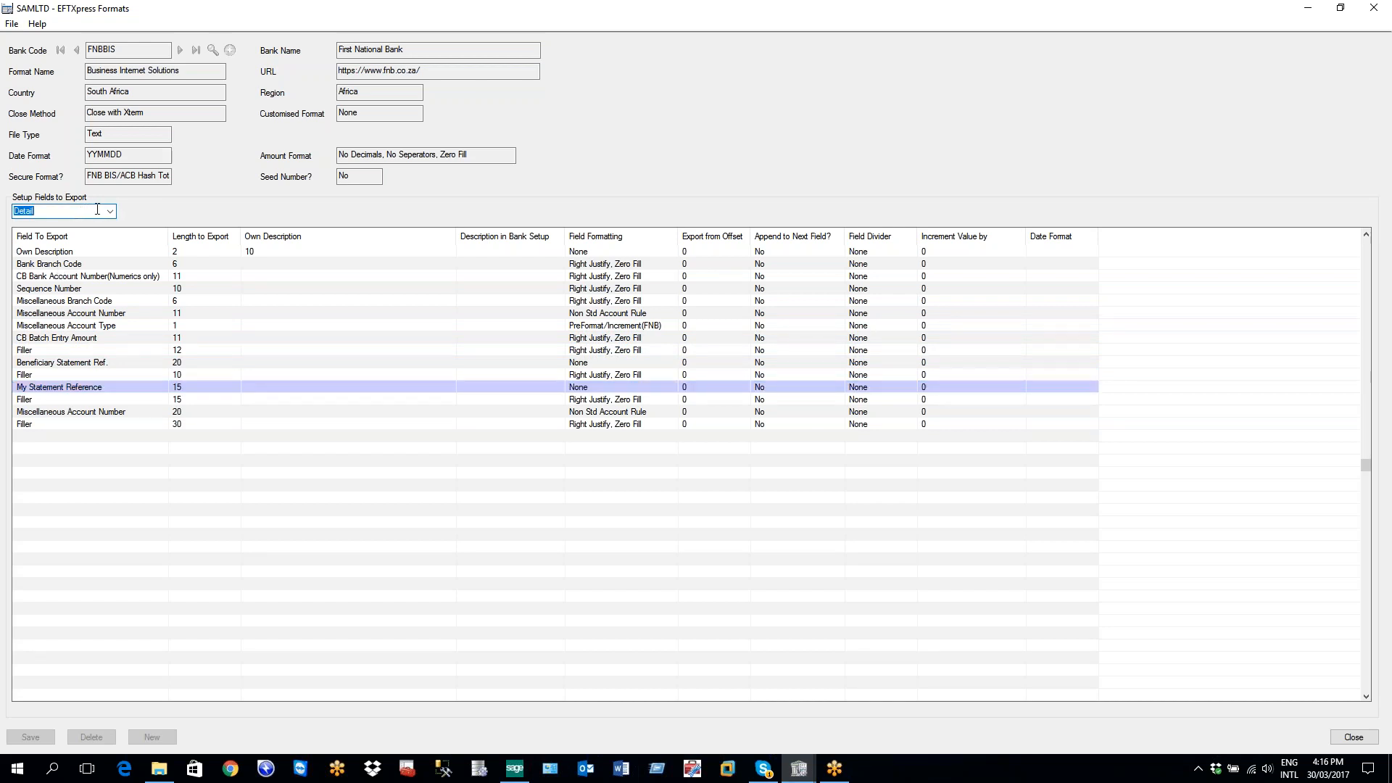
Review FNBBIS's Trailer export fields, then close EFTXpress Formats back to CCB's bank code record
left_click(110, 212)
left_click(79, 244)
left_click(58, 276)
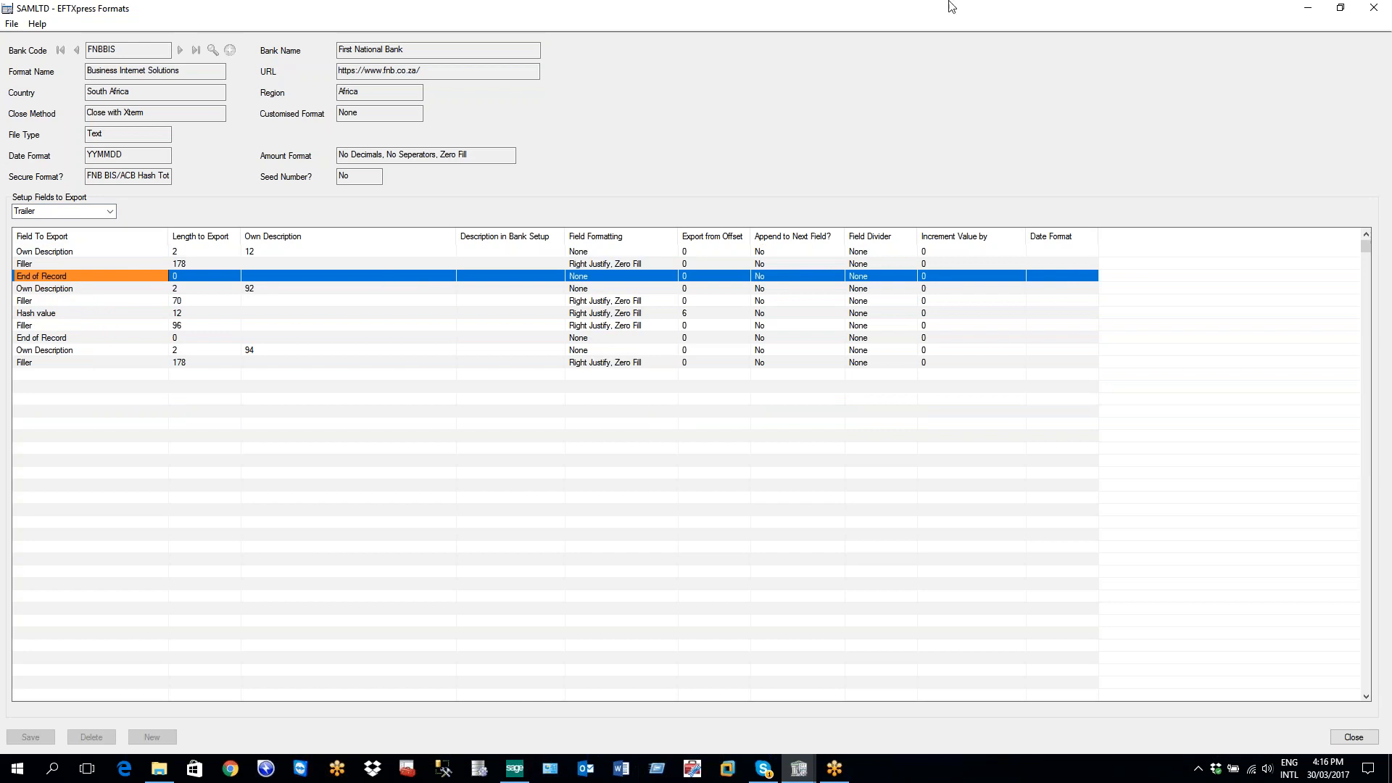
left_click(1375, 6)
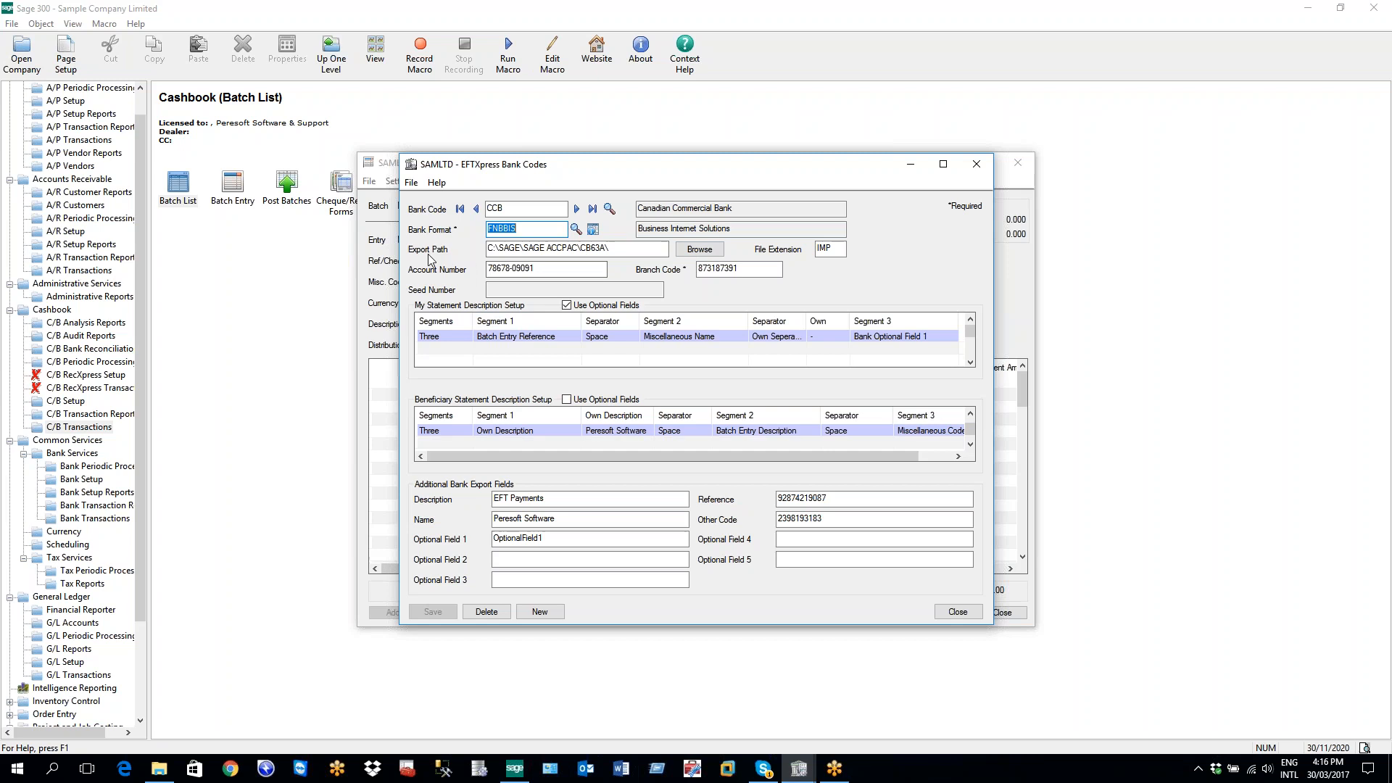
mouse_move(623, 249)
left_mouse_down()
mouse_move(531, 256)
mouse_move(626, 248)
left_mouse_up()
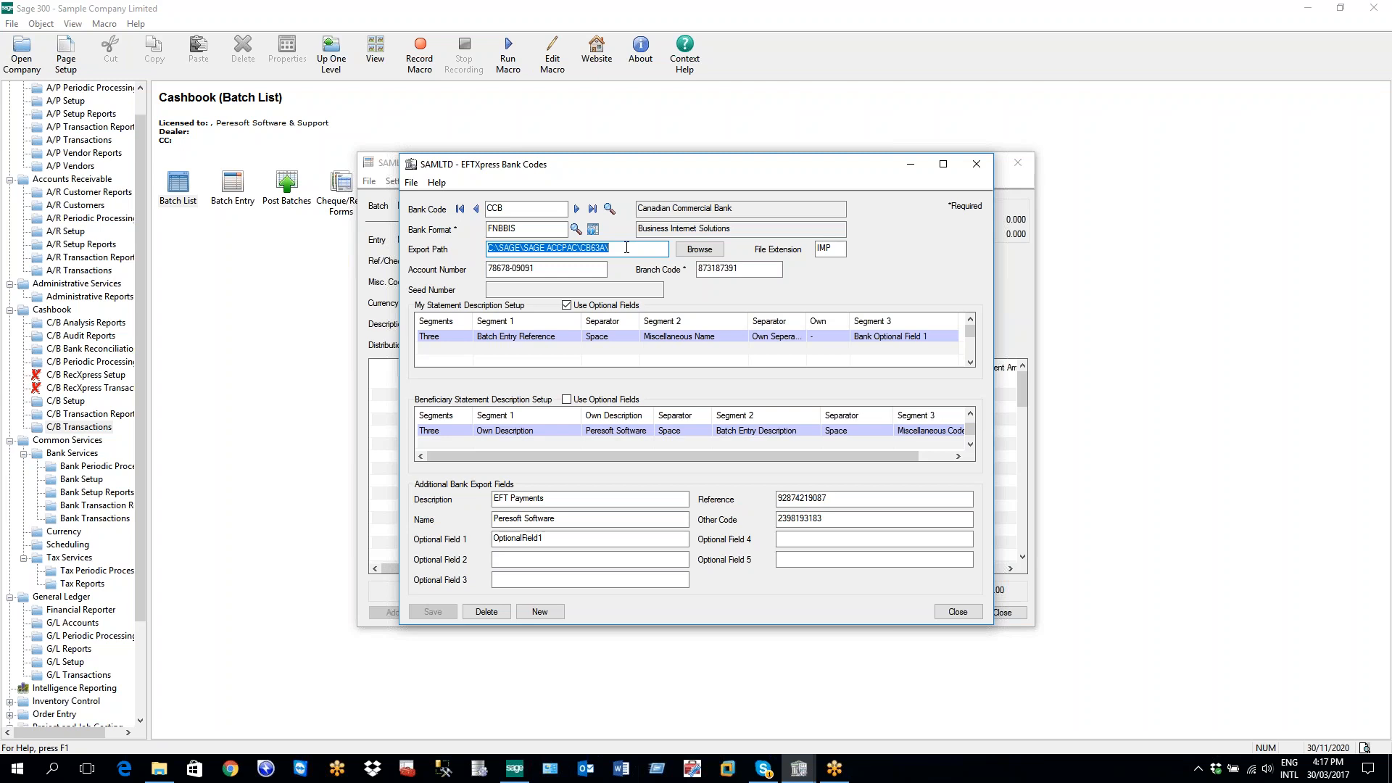
key("Tab")
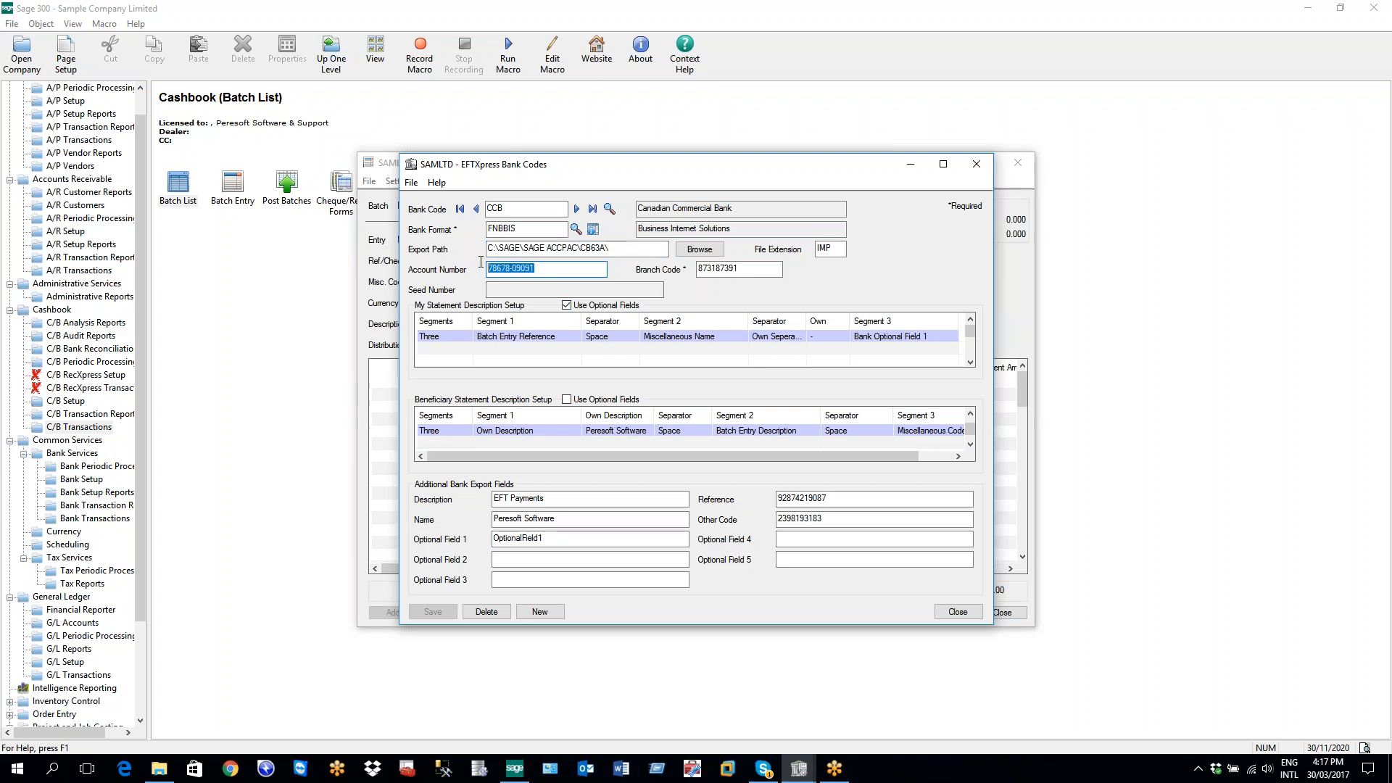
key("shift+Tab")
key("shift+Tab")
key("shift+Tab")
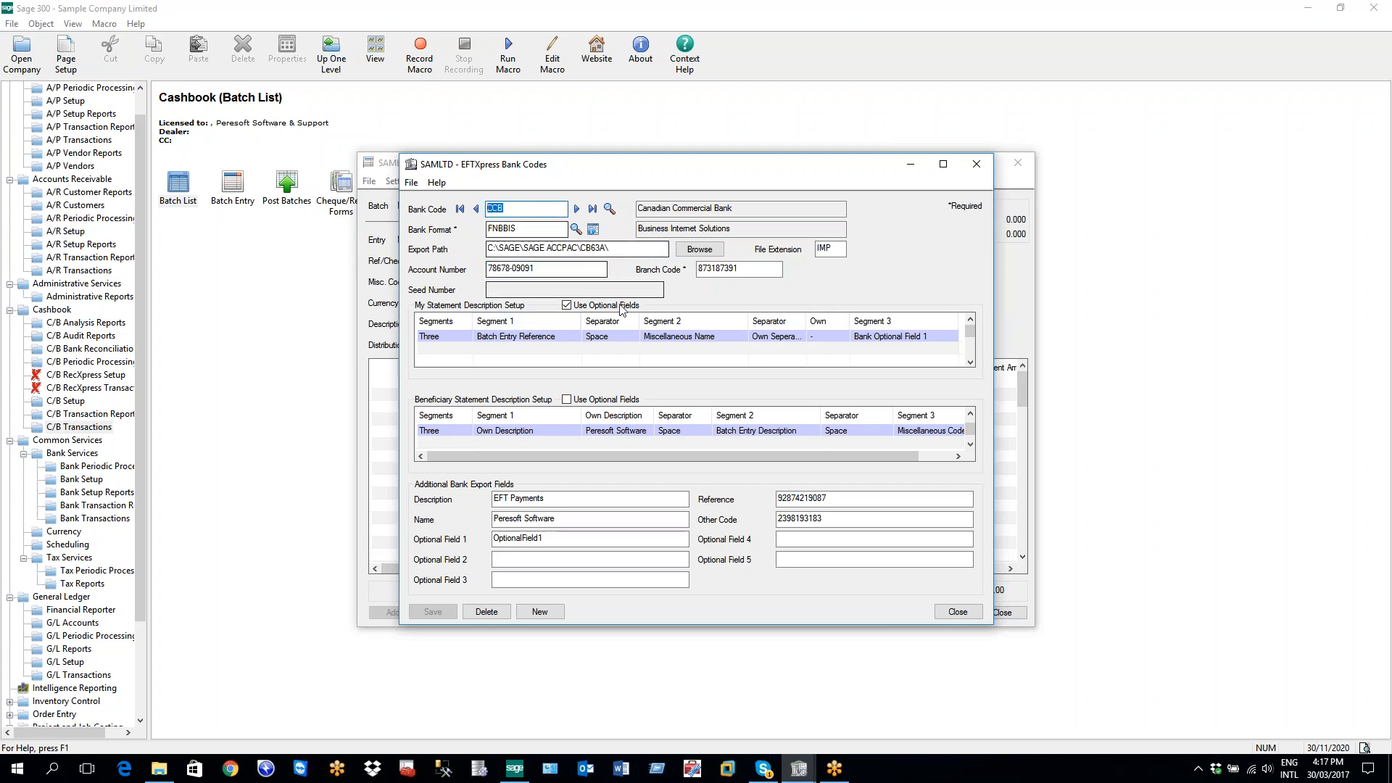
left_click(551, 271)
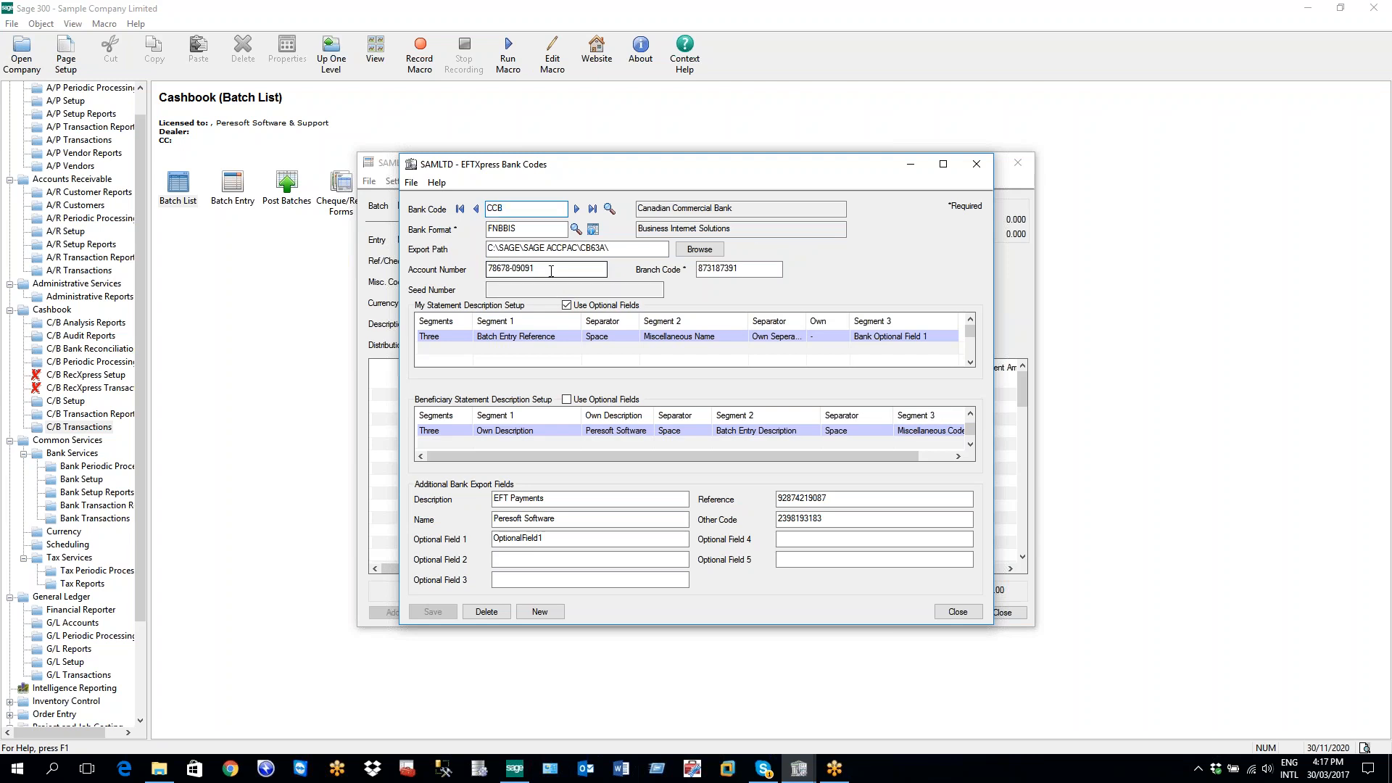
left_click_drag(551, 272, 484, 270)
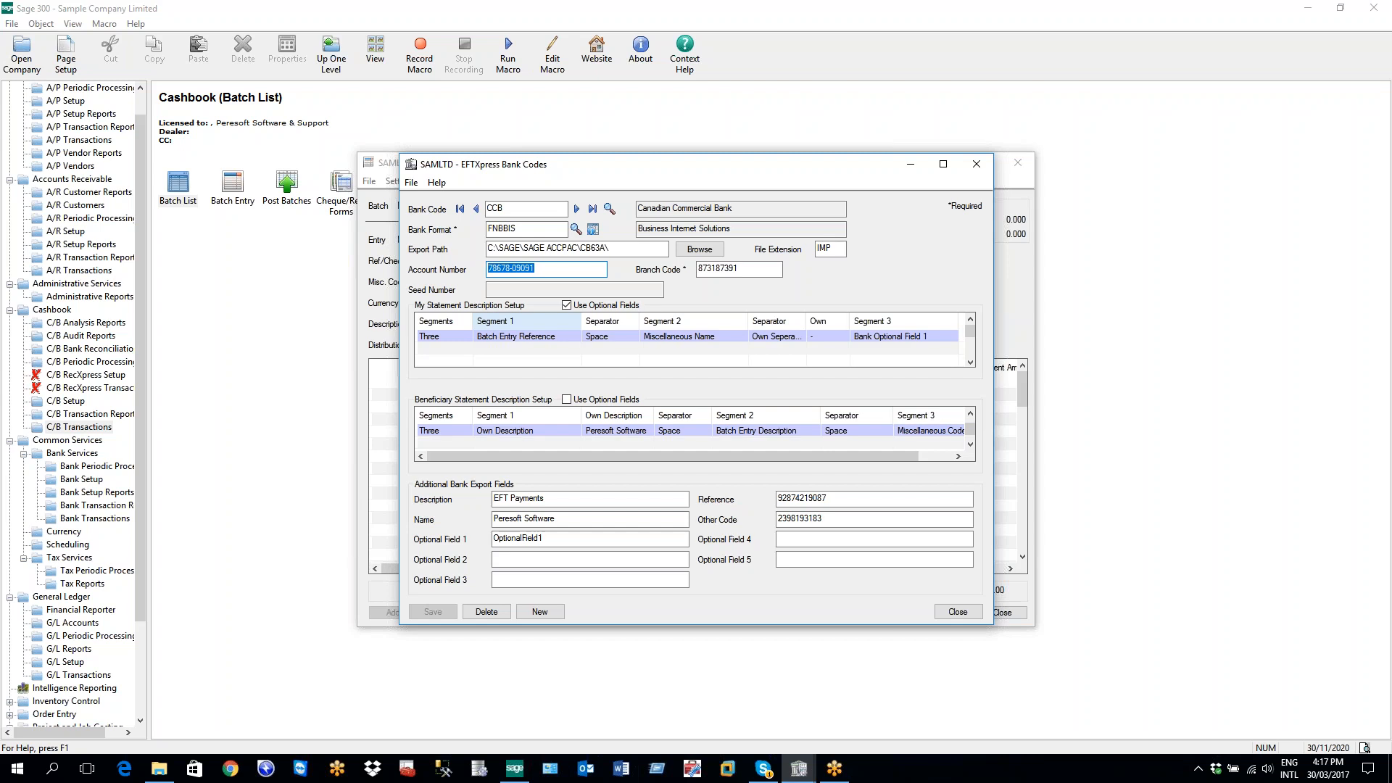
left_click(733, 270)
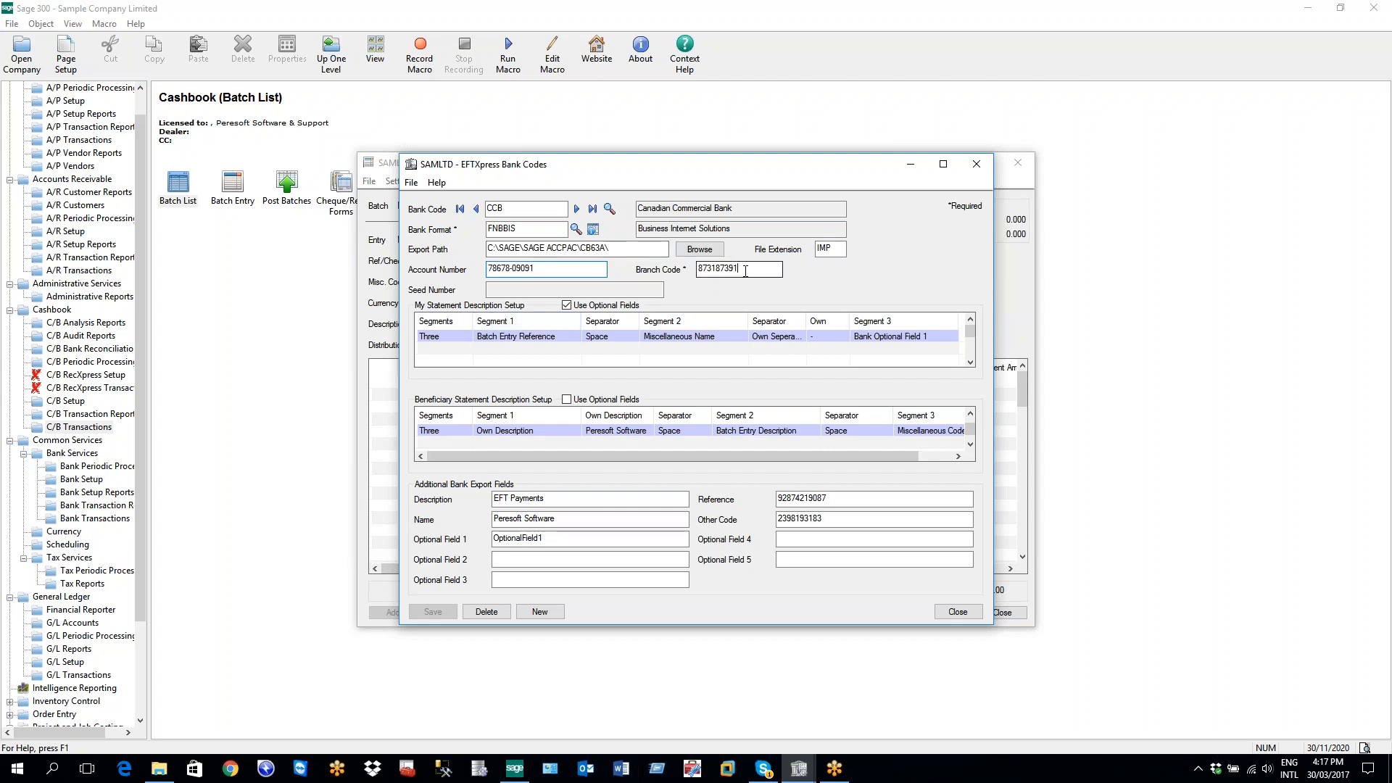
left_click_drag(733, 270, 699, 270)
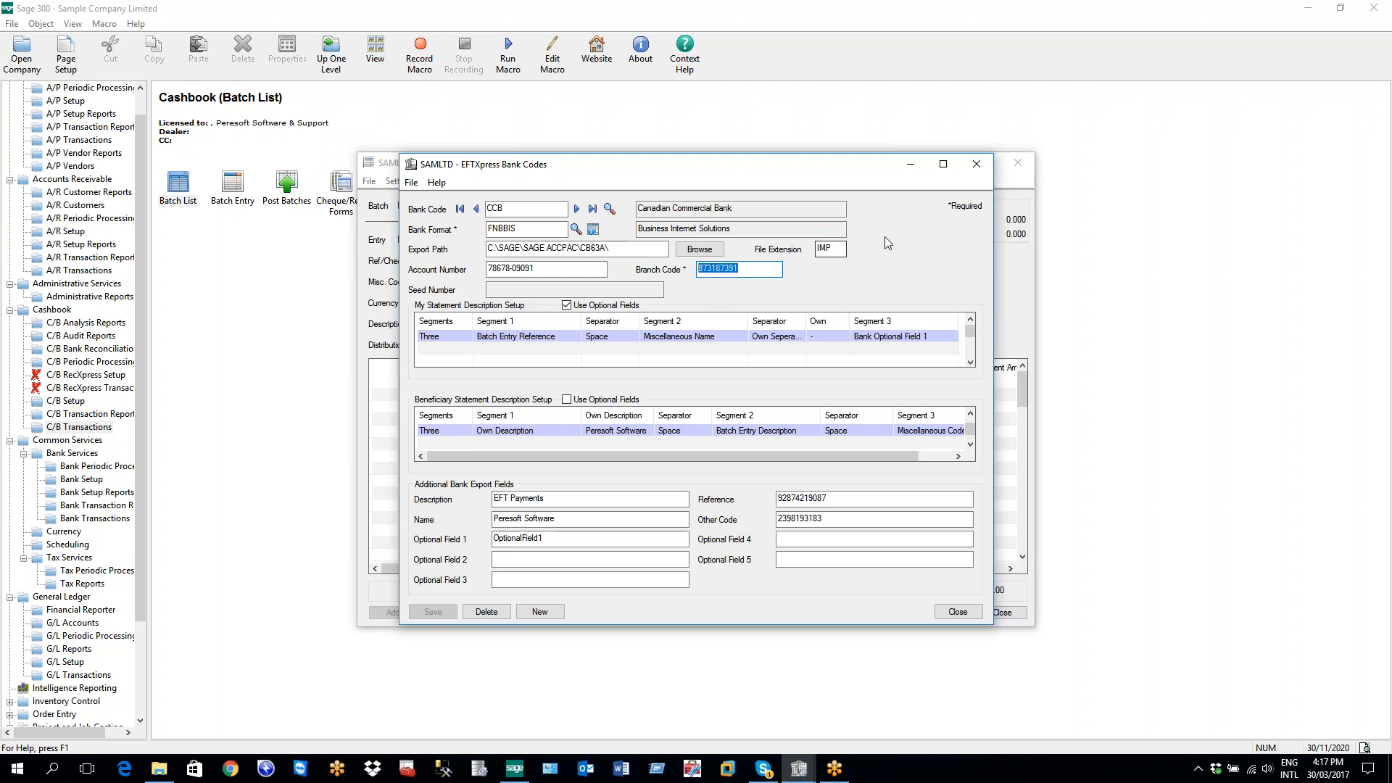
left_click(831, 250)
double_click(830, 250)
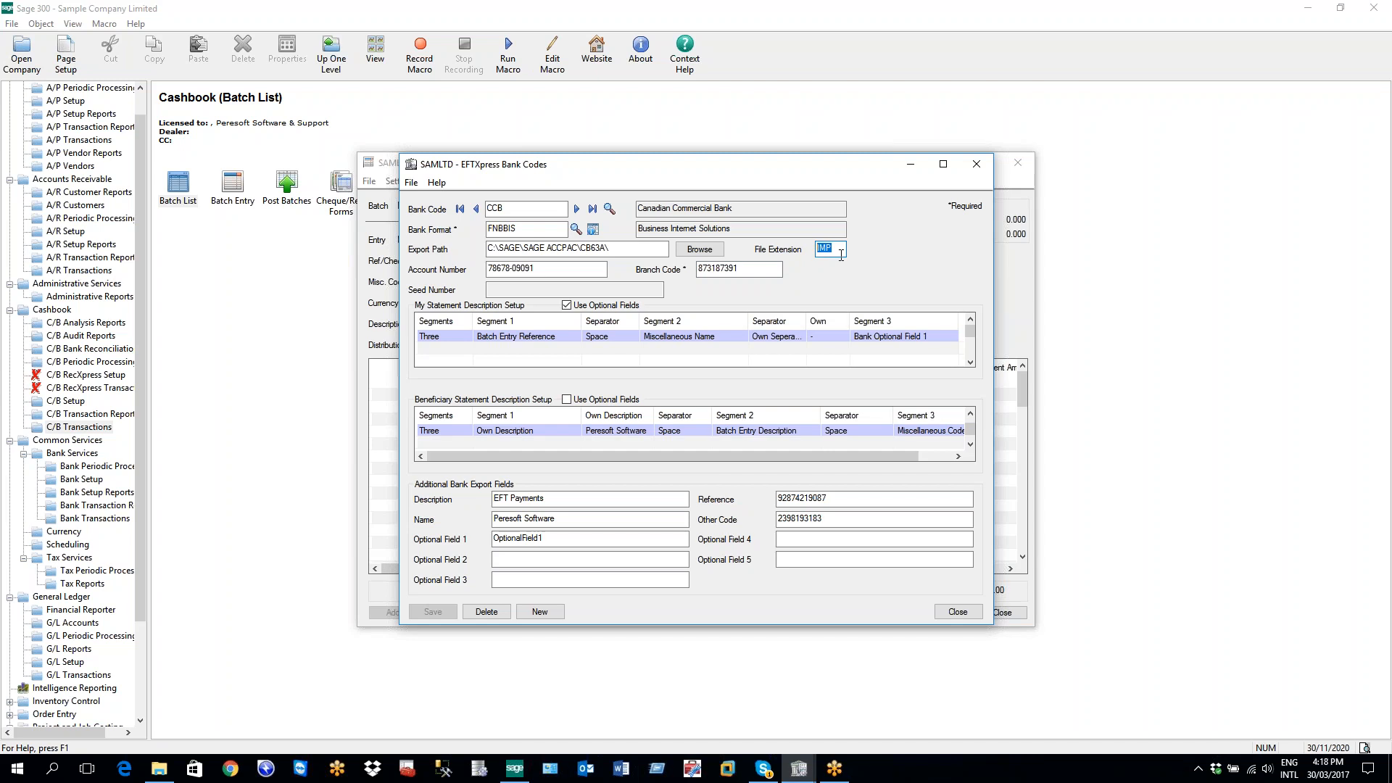
left_click(533, 288)
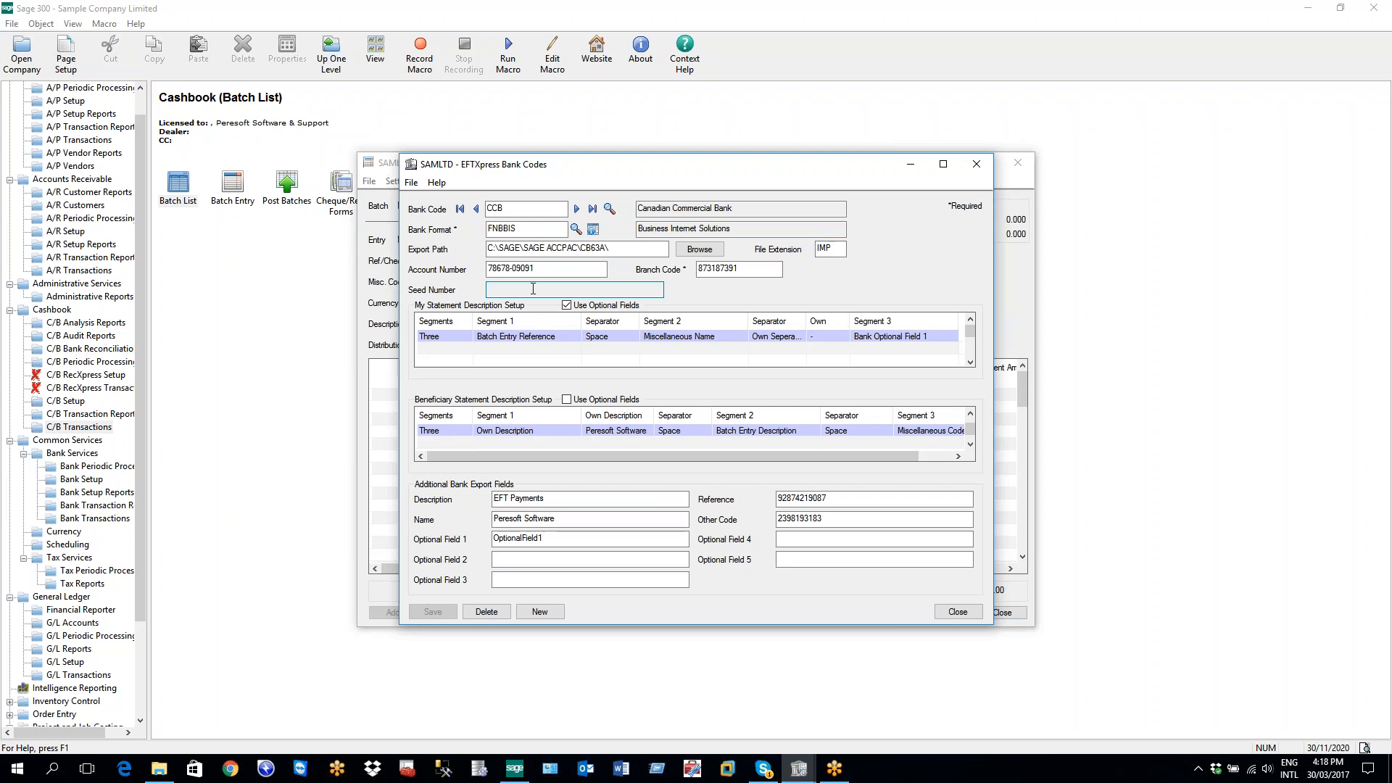
left_click(567, 305)
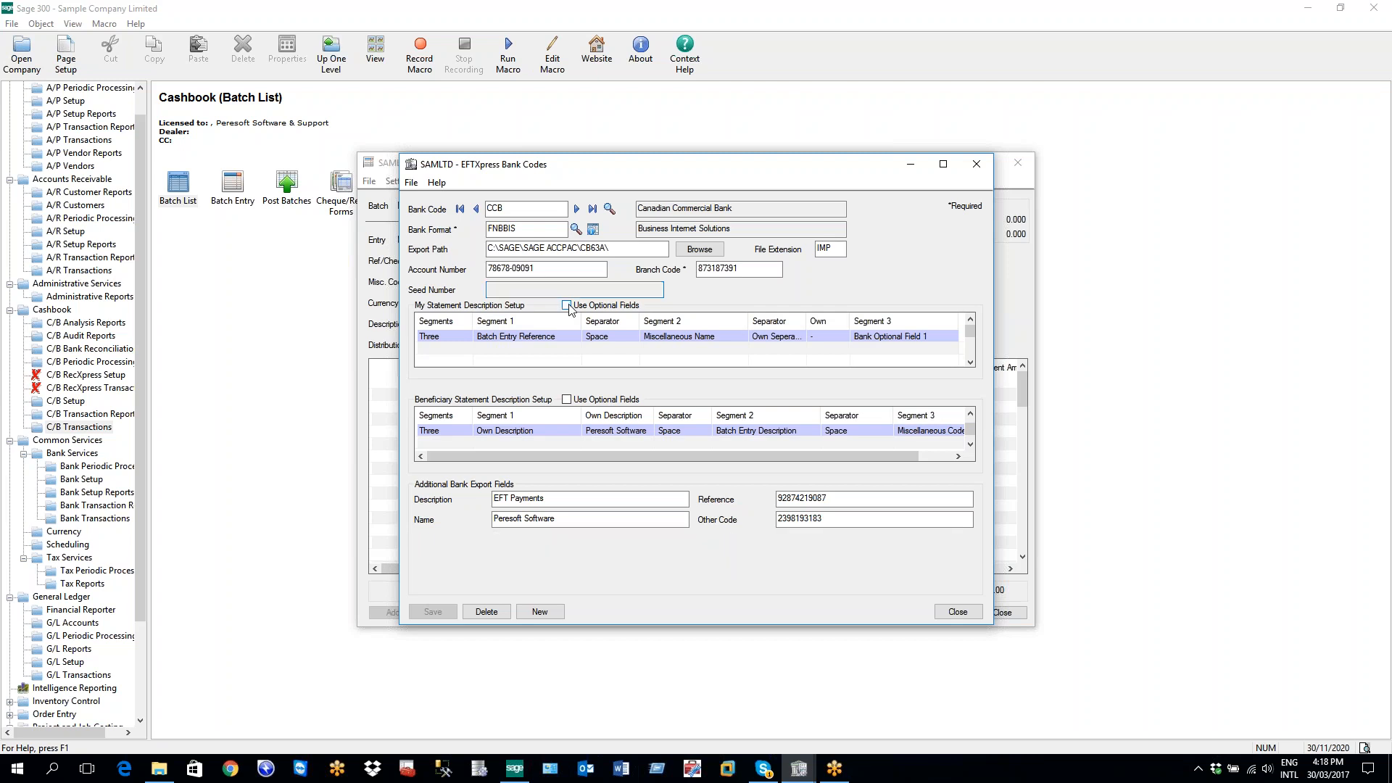
left_click(566, 306)
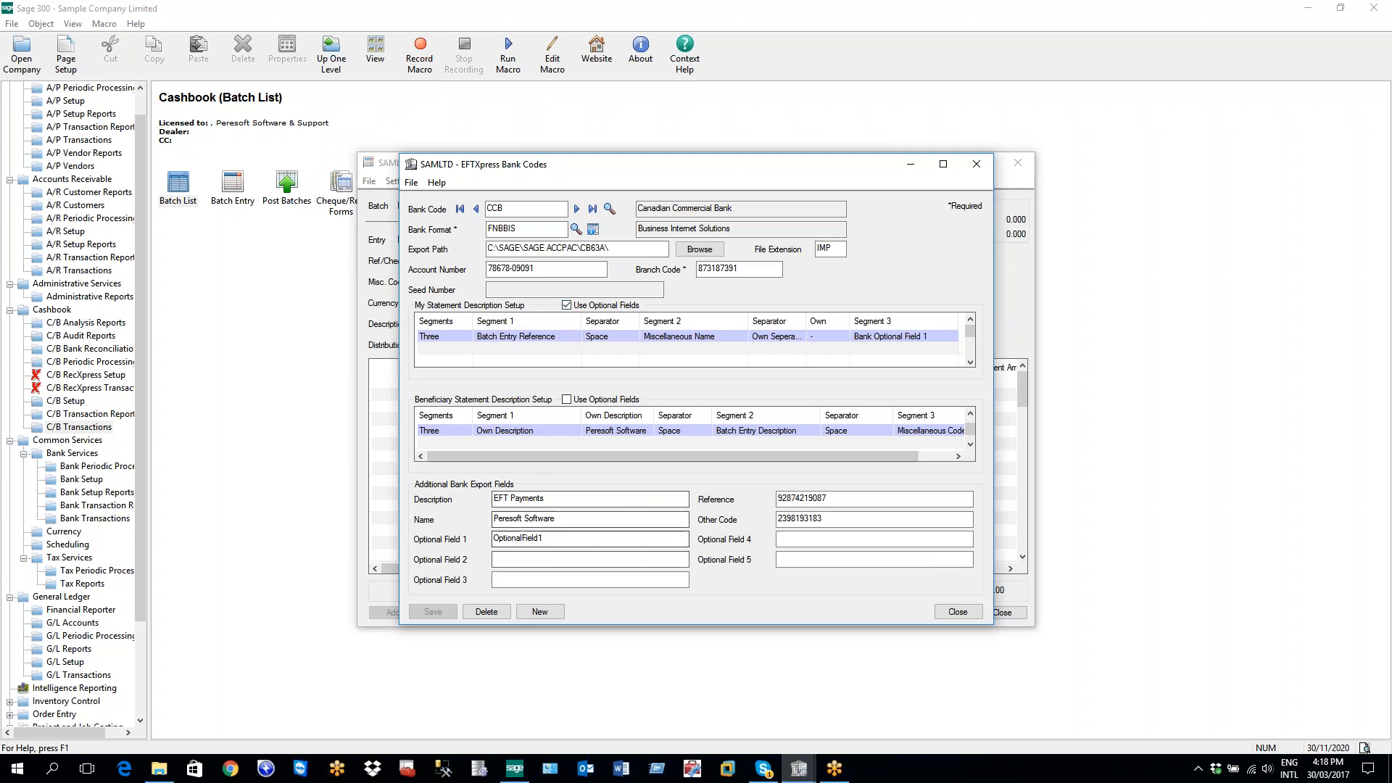
left_click(525, 578)
key("Tab")
key("Tab")
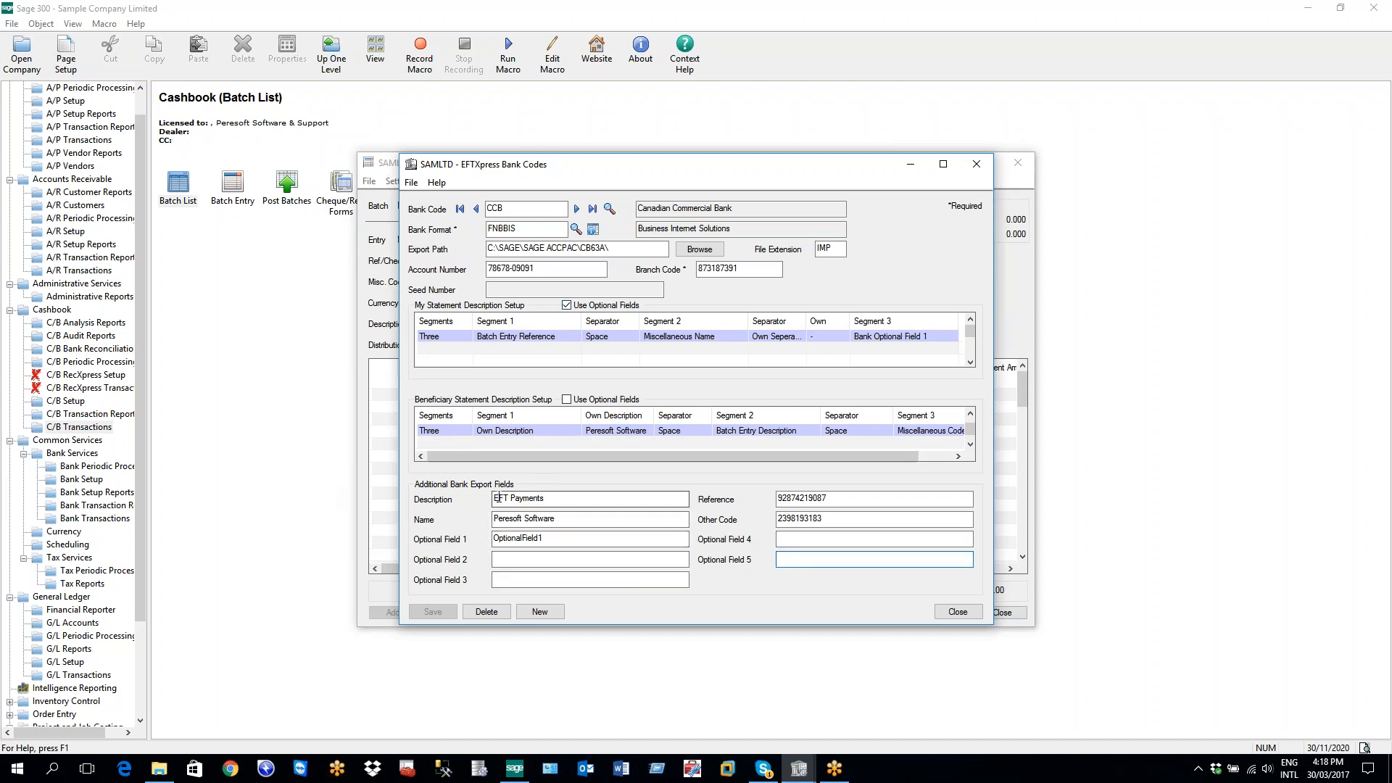
left_click(524, 578)
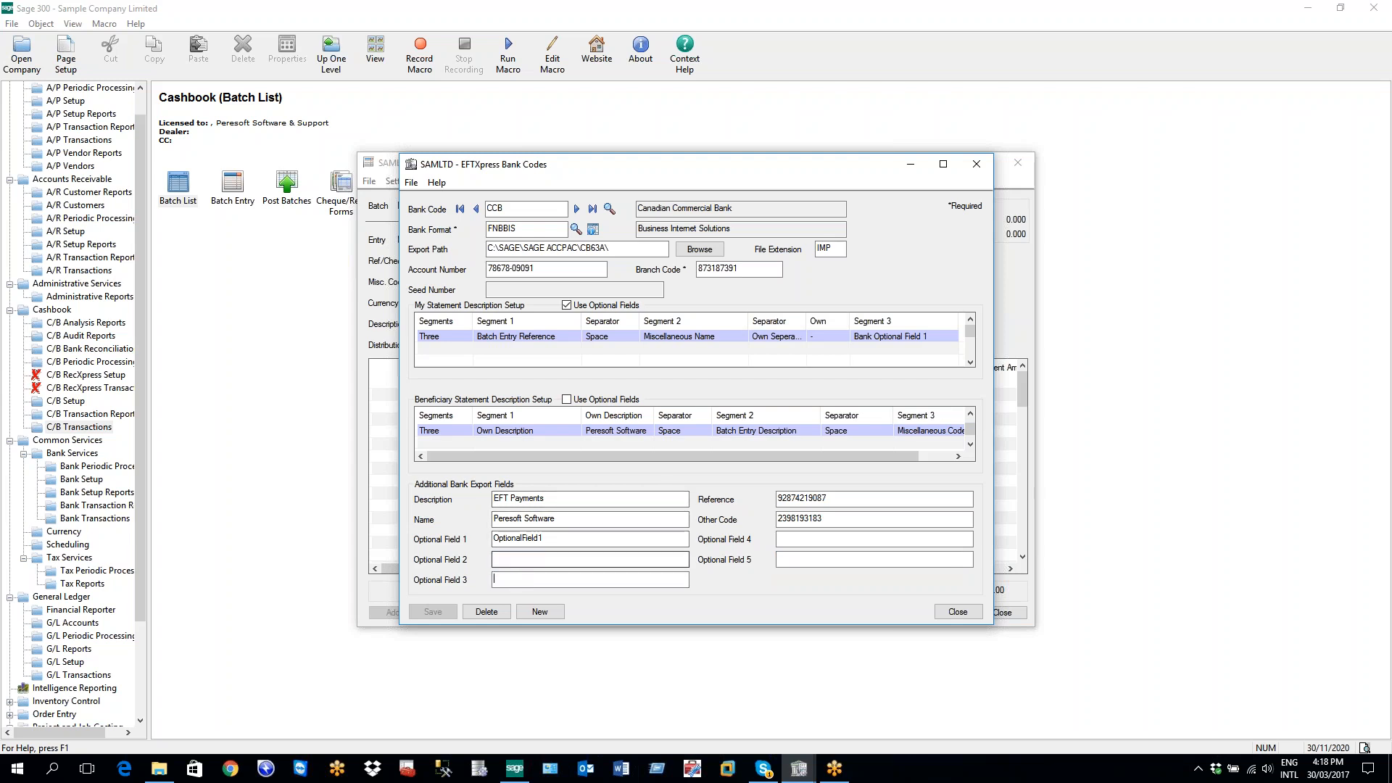
left_click(566, 306)
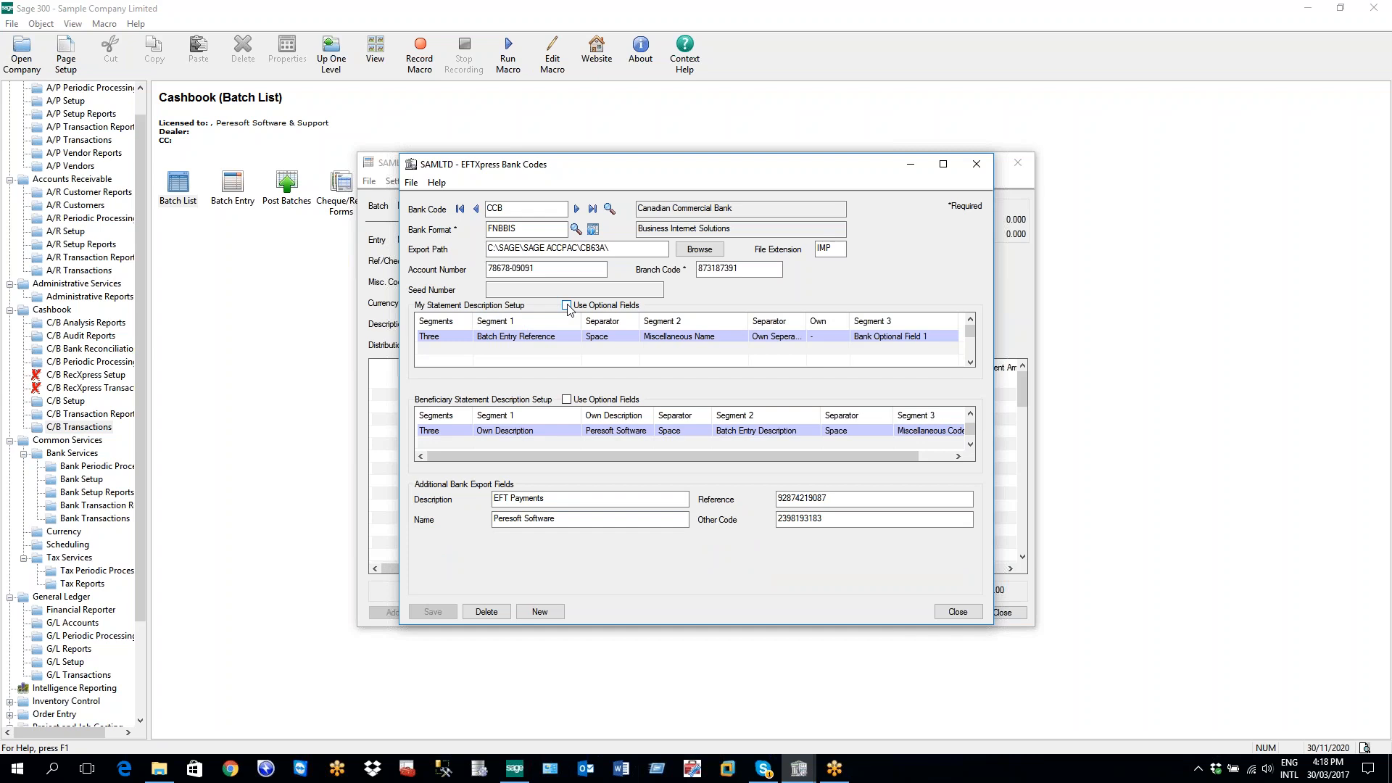
left_click(567, 306)
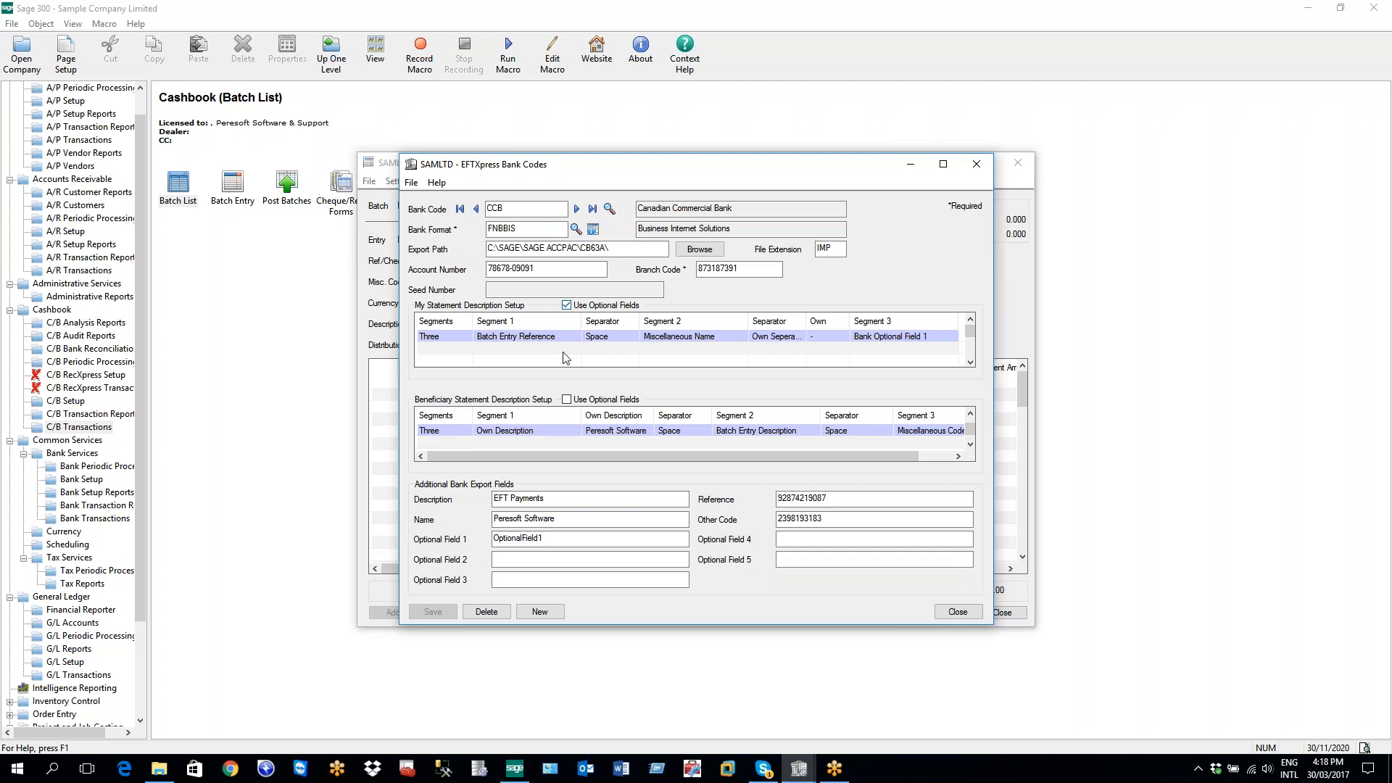
left_click(535, 578)
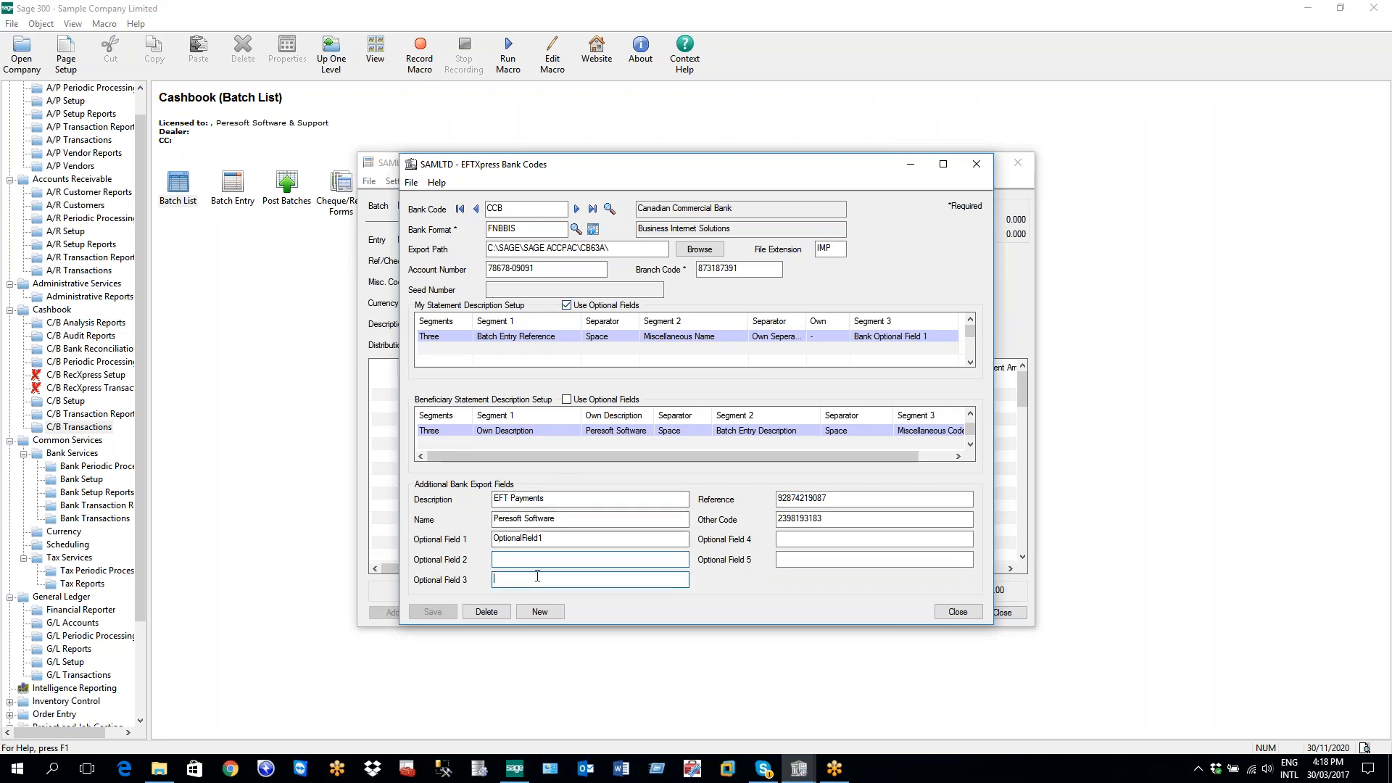
left_click(783, 558)
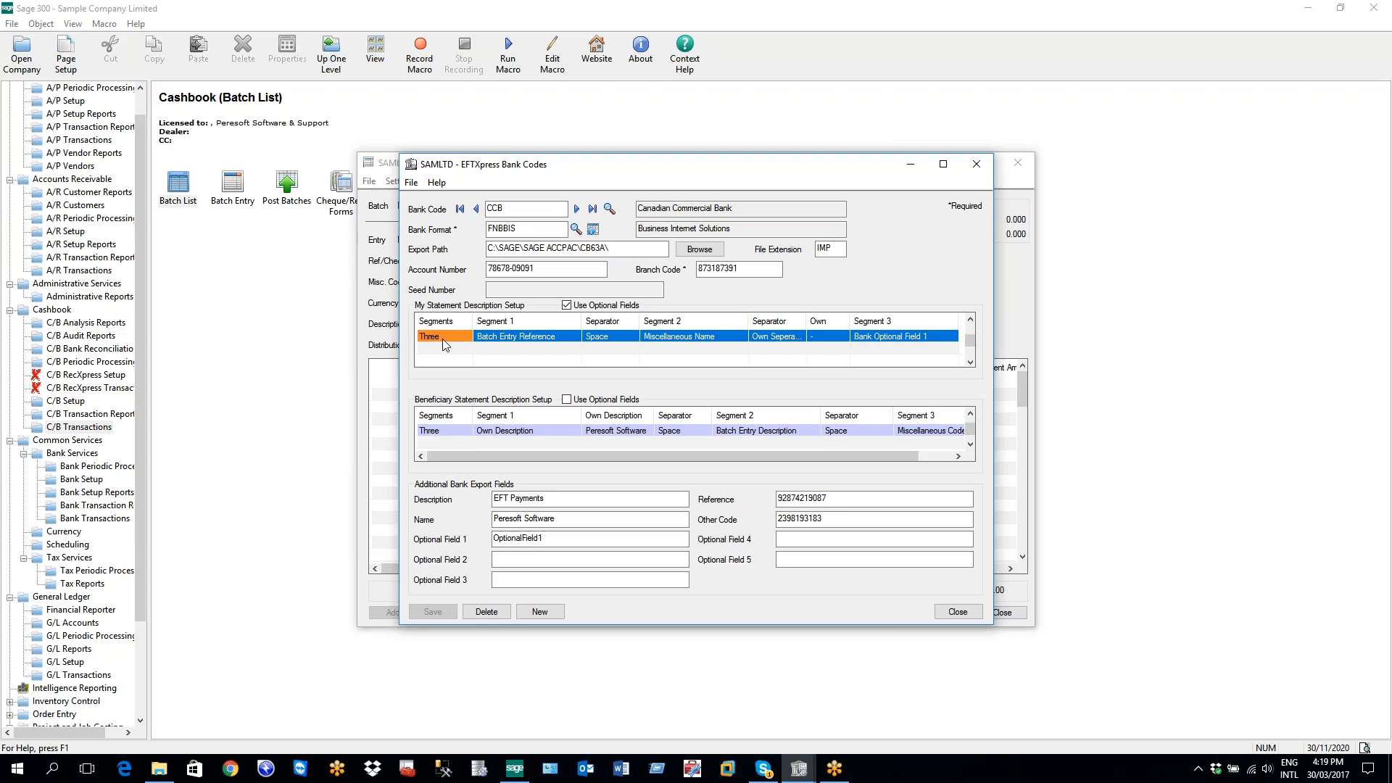
Select the Beneficiary, then My Statement description rows and drop down My Statement's segment count (Three)
left_click(446, 431)
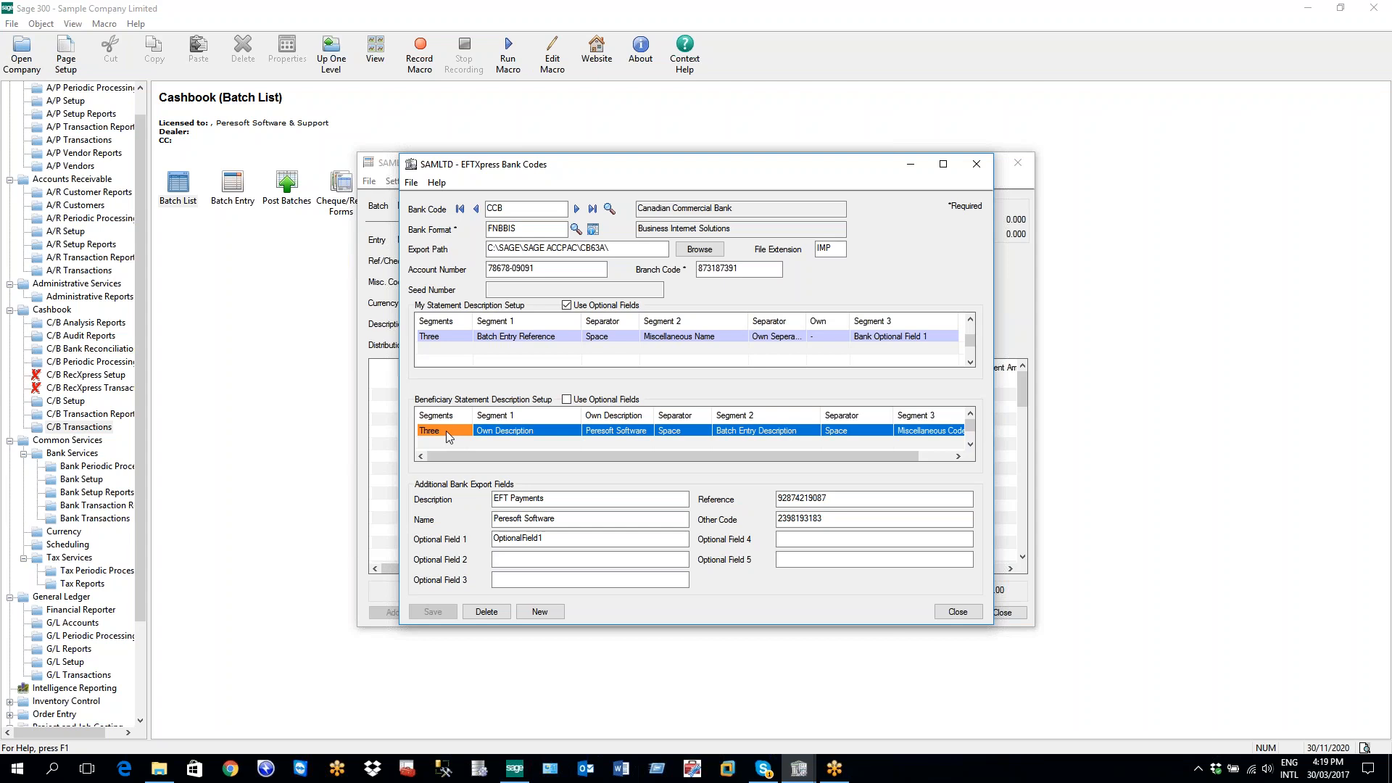
left_click(432, 339)
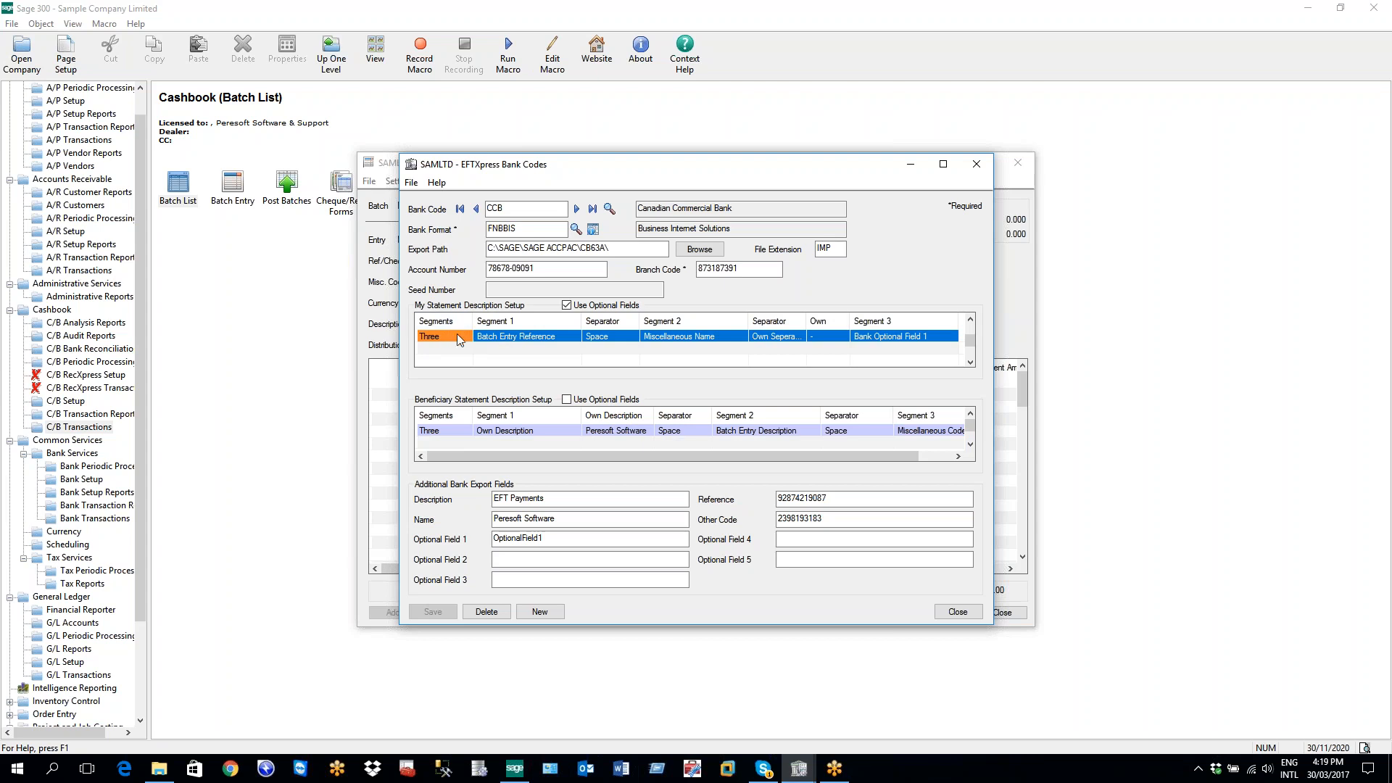
left_click(468, 339)
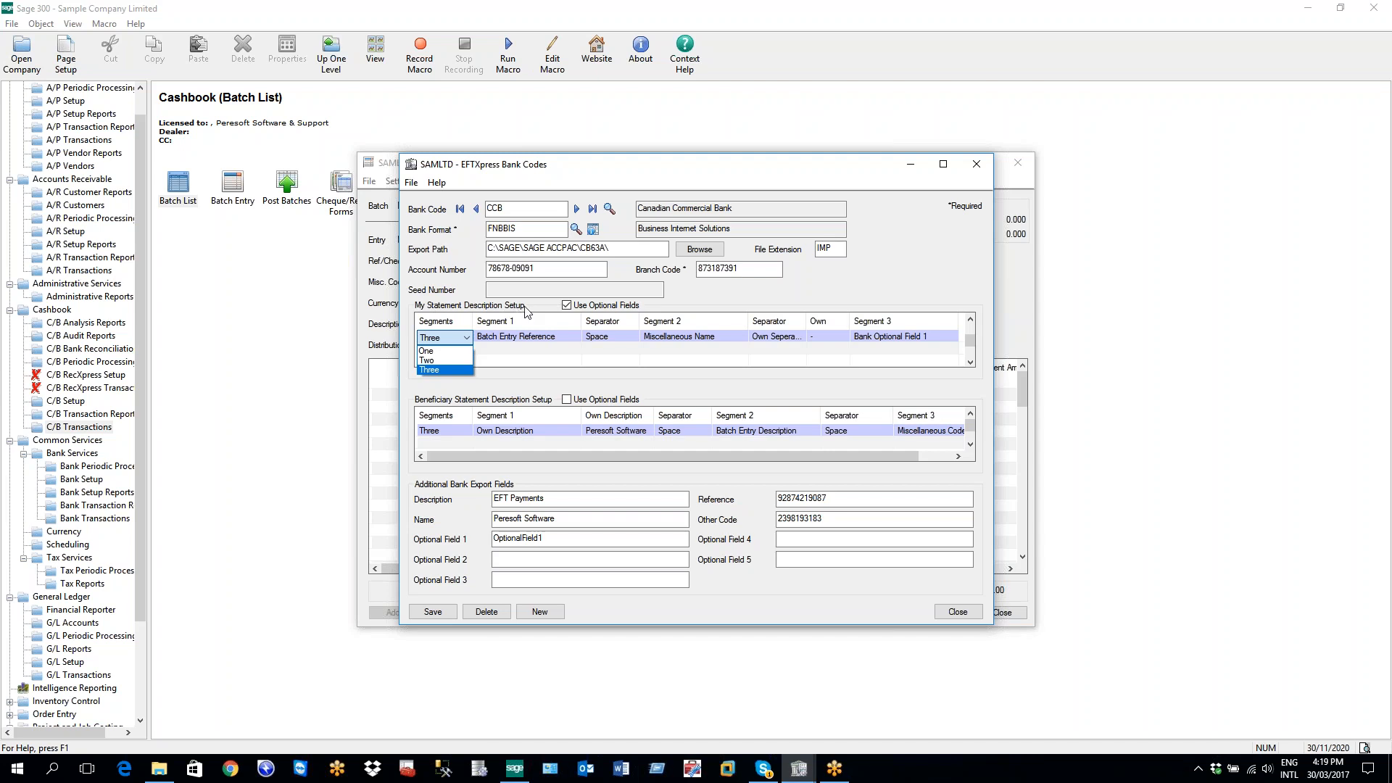
Keep three segments with Batch Entry Reference as Segment 1, and list the first separator's options
left_click(433, 370)
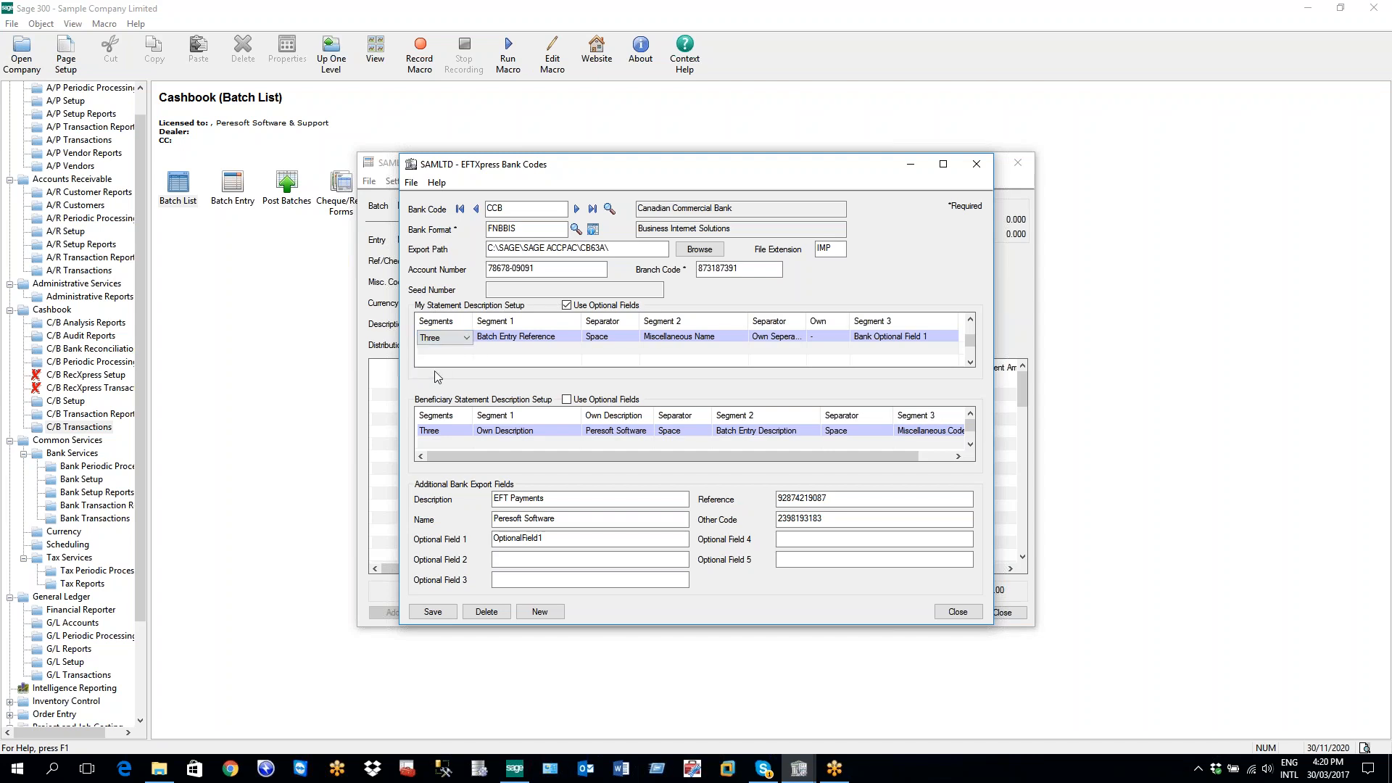
left_click(496, 338)
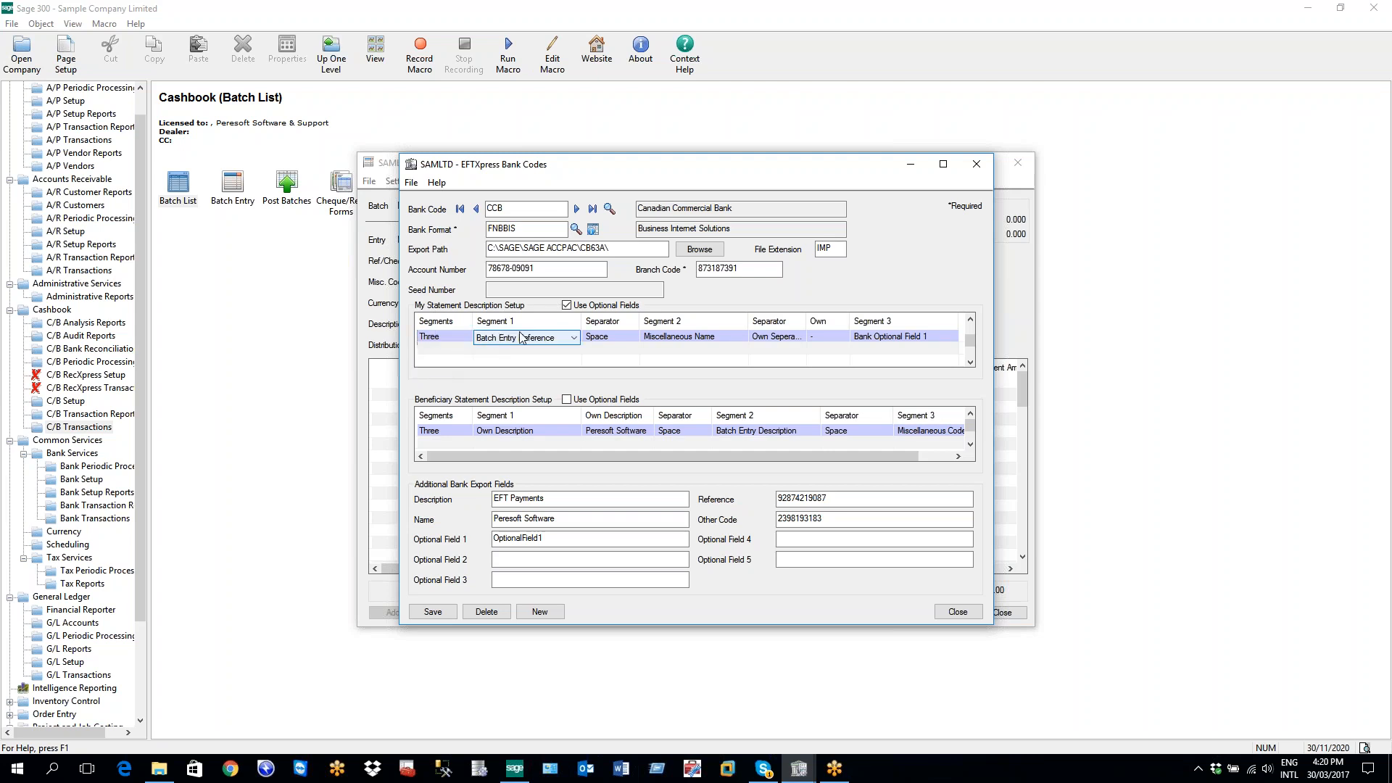
left_click(574, 338)
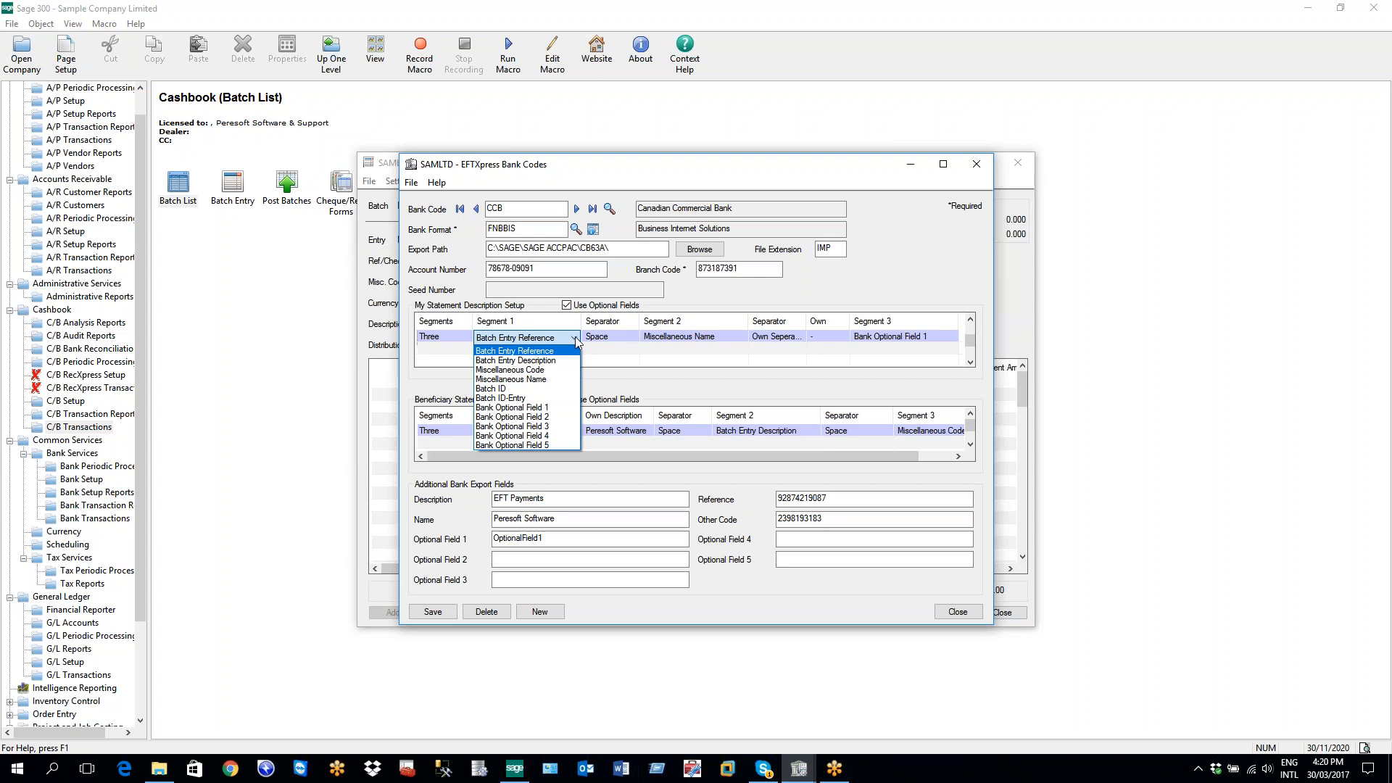
left_click(576, 338)
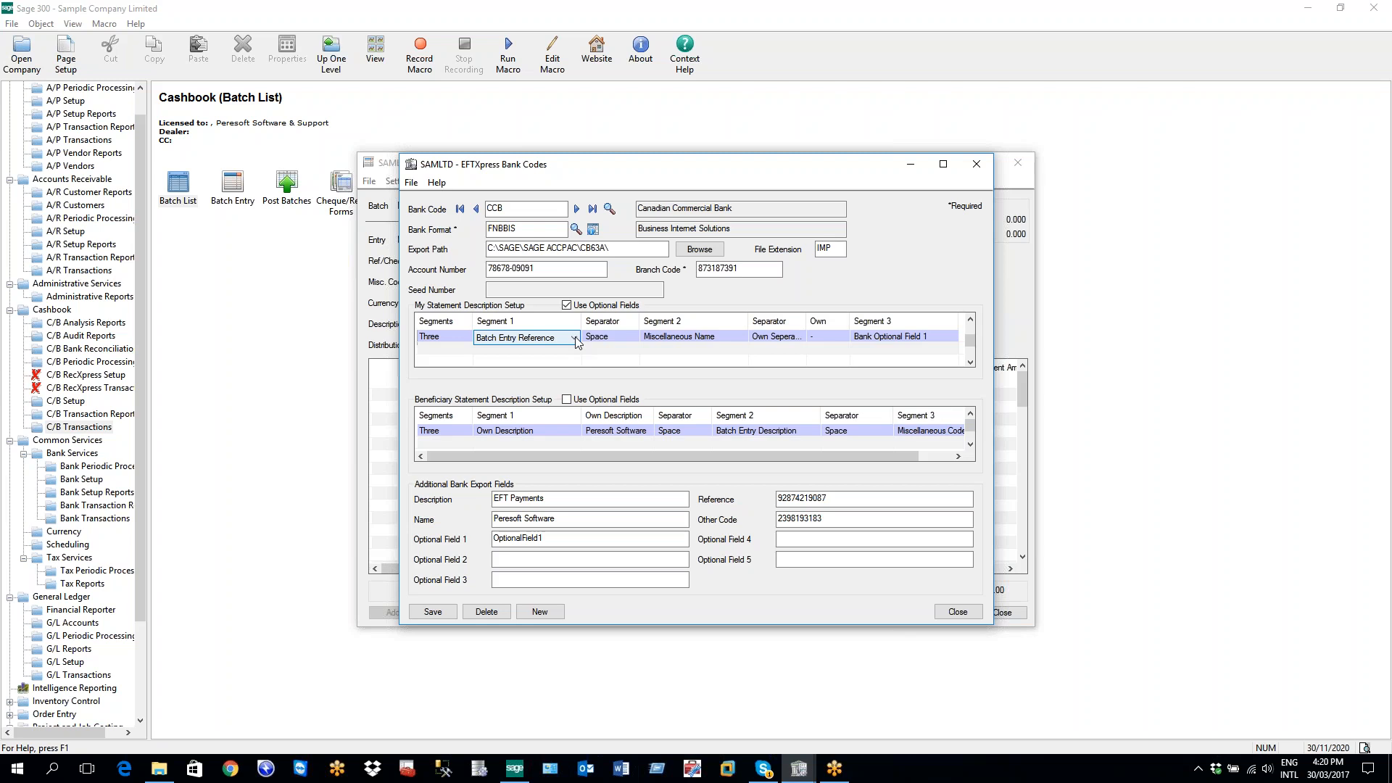
left_click(622, 337)
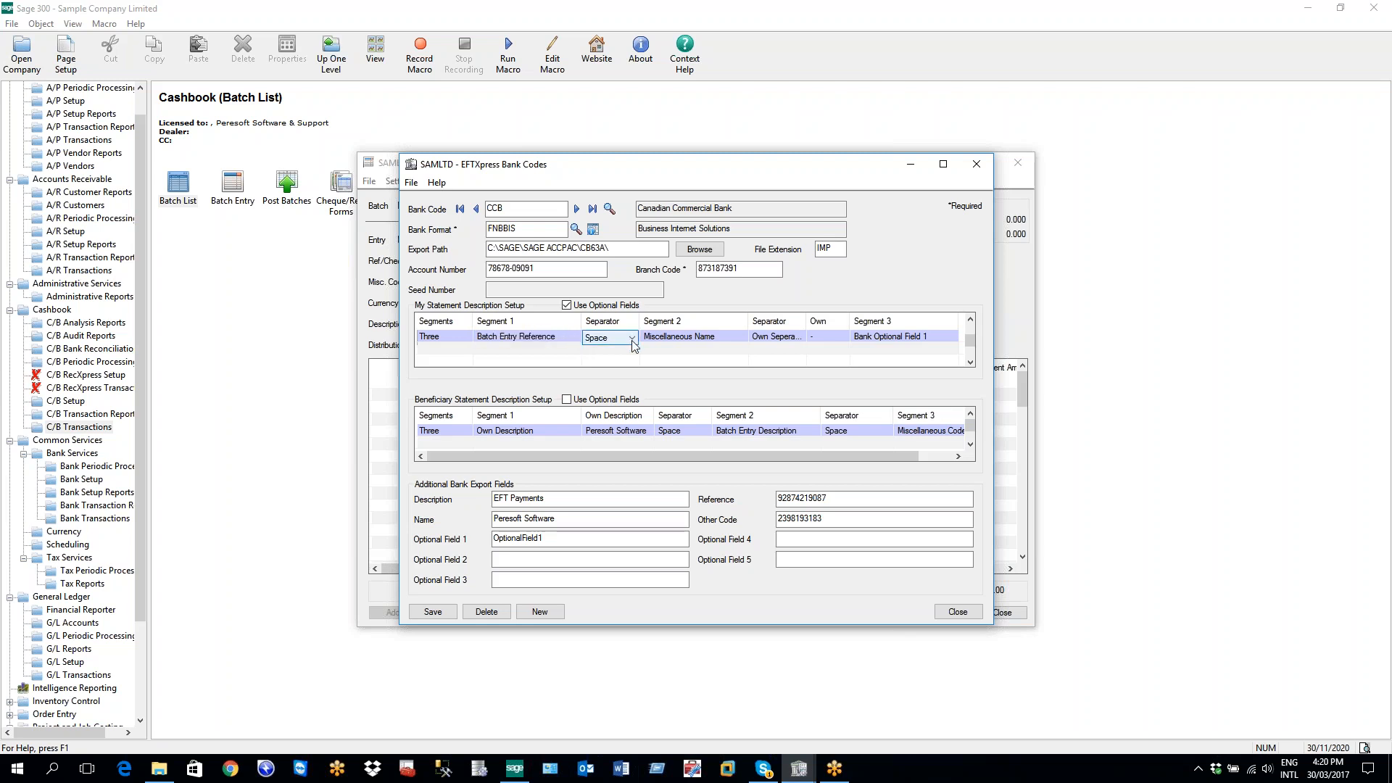
left_click(633, 338)
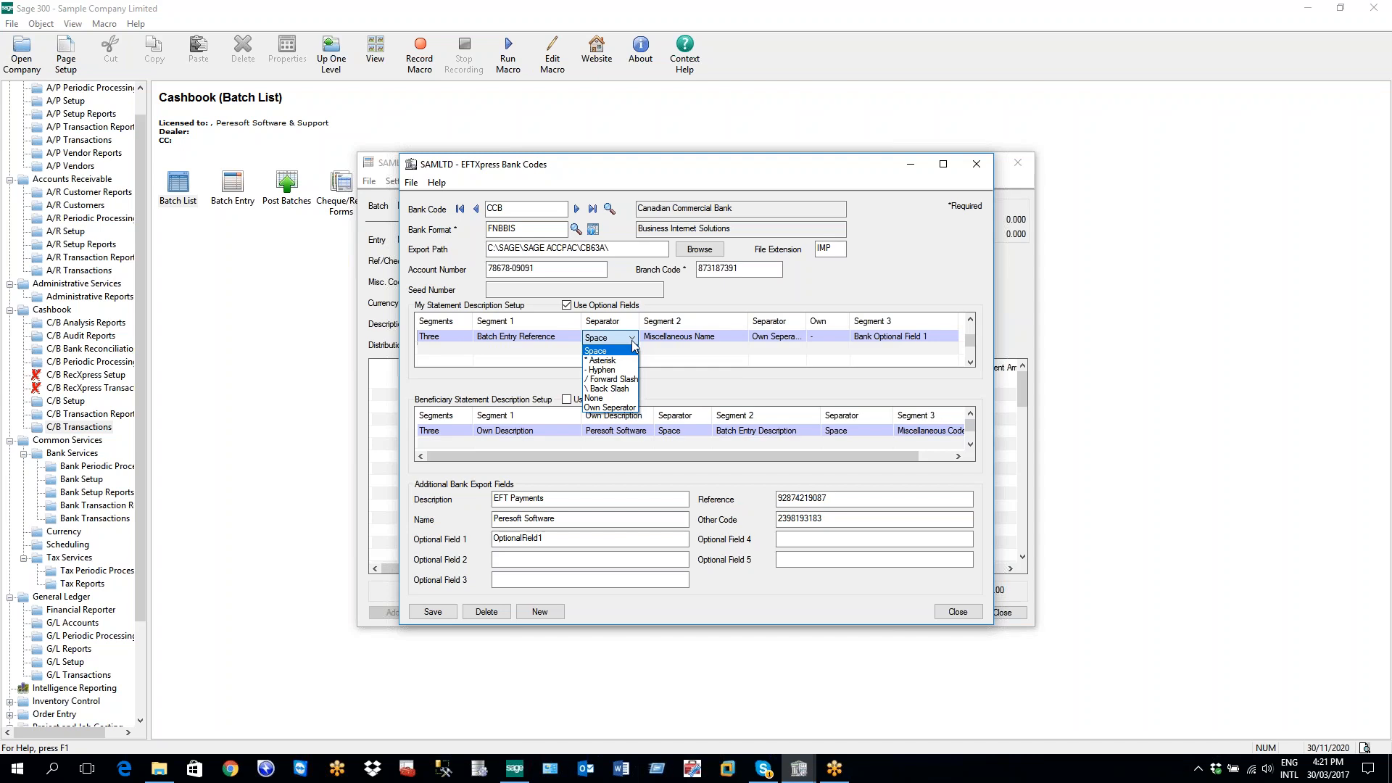
Try Own Separator for the first separator, then set it back to Space
left_click(611, 408)
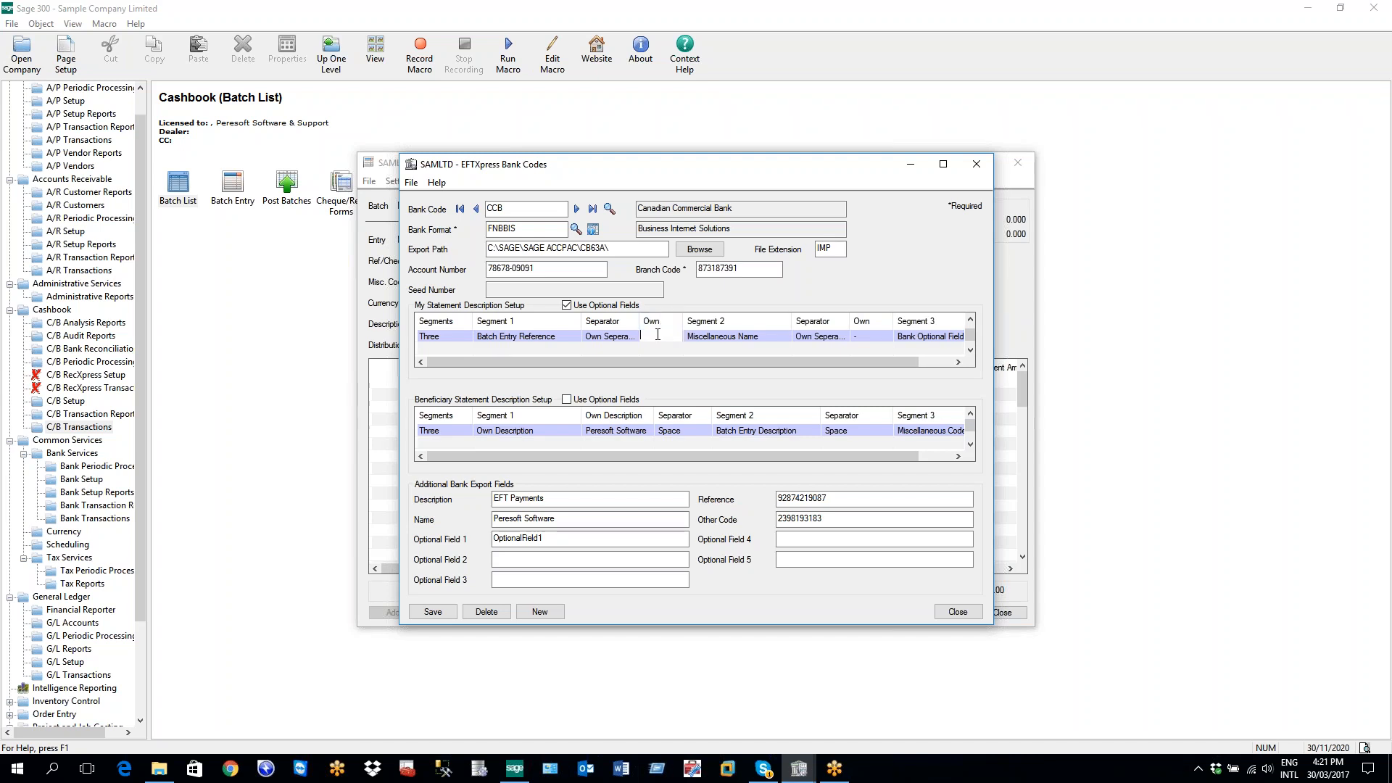
left_click(625, 337)
left_click(631, 337)
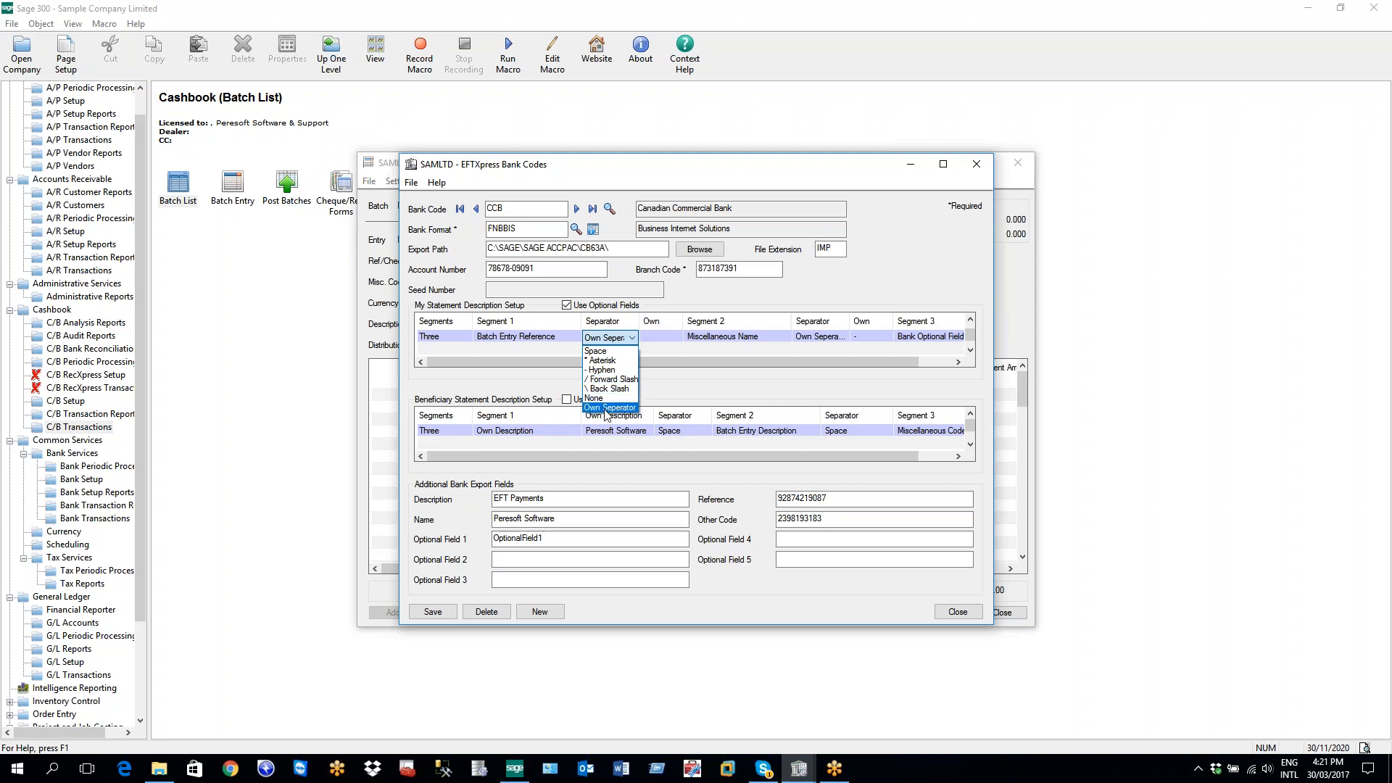
left_click(609, 351)
Keep Miscellaneous Name as Segment 2 with Own Separator '-', and edit Segment 3
left_click(713, 339)
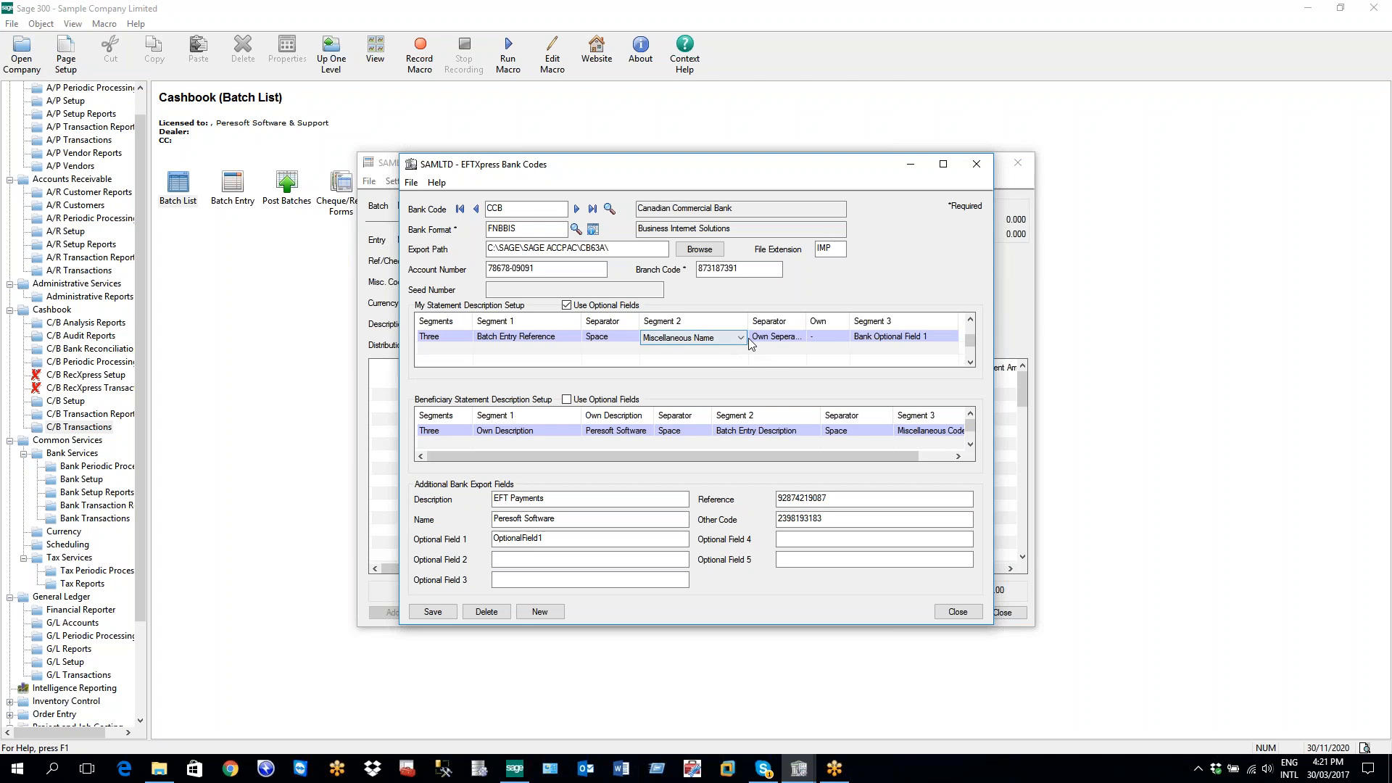
left_click(740, 338)
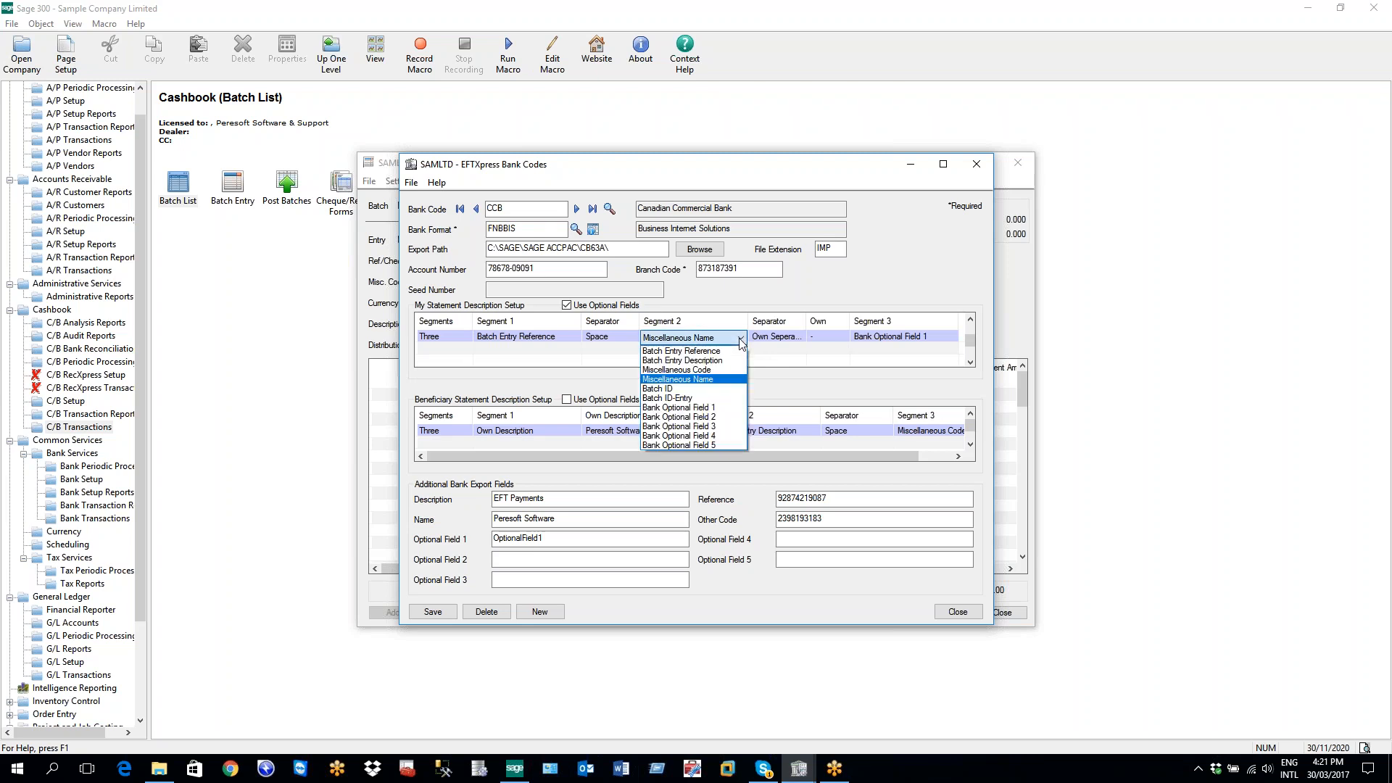
left_click(741, 340)
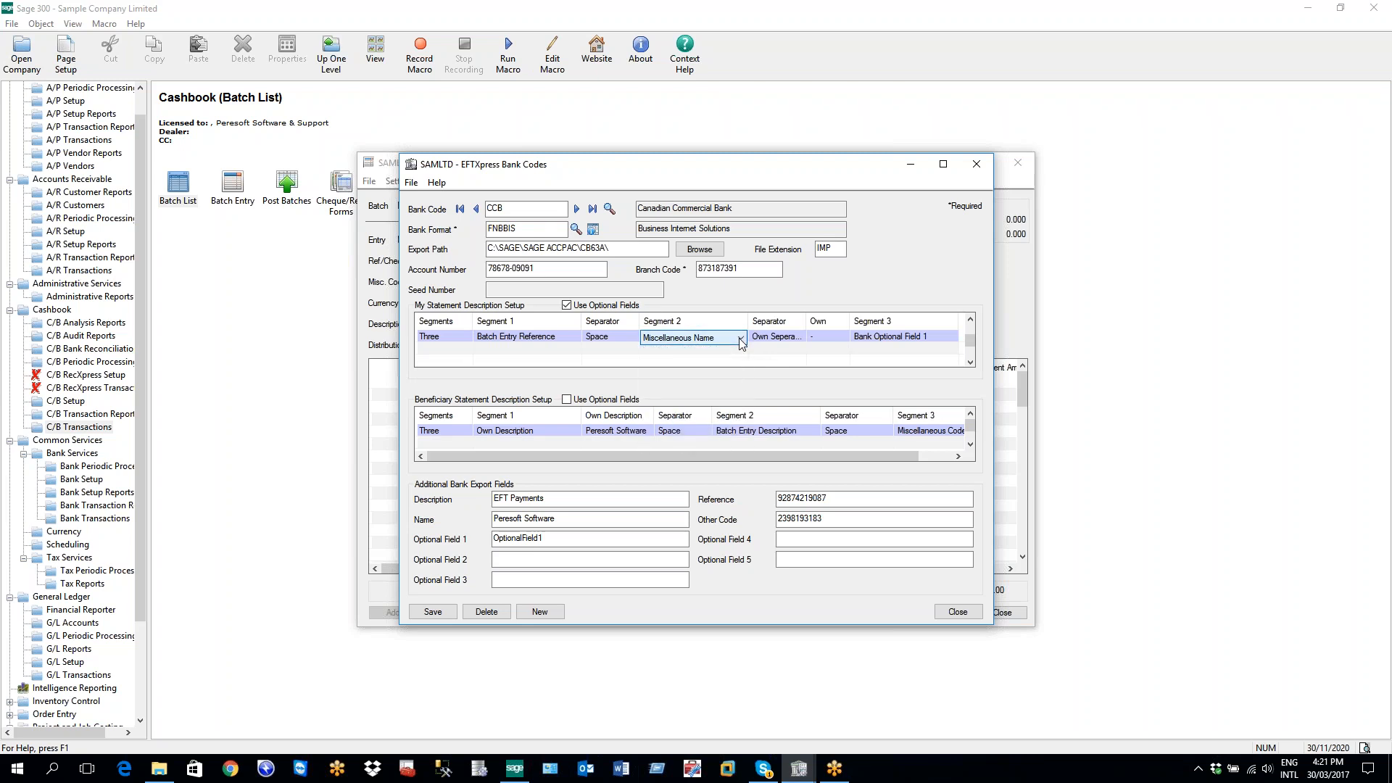
left_click(780, 340)
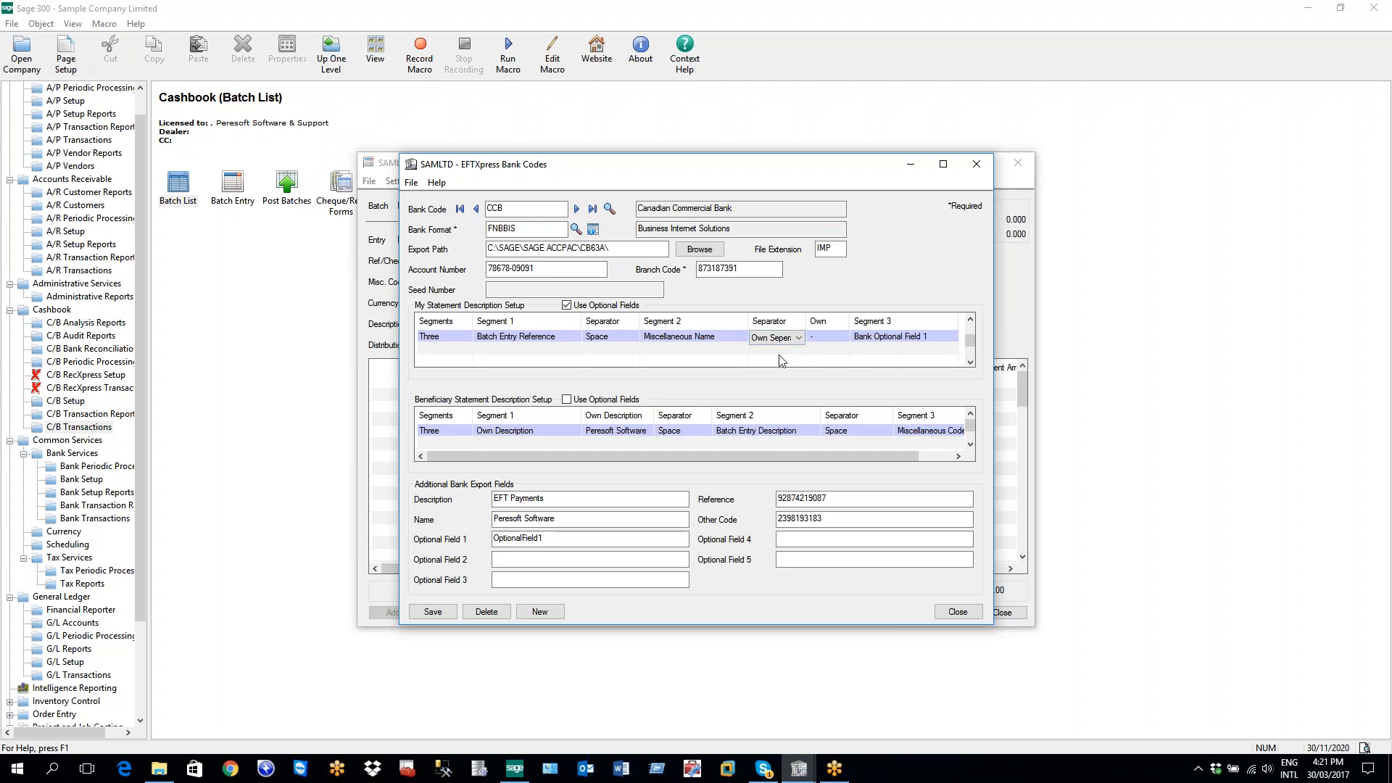
key("Tab")
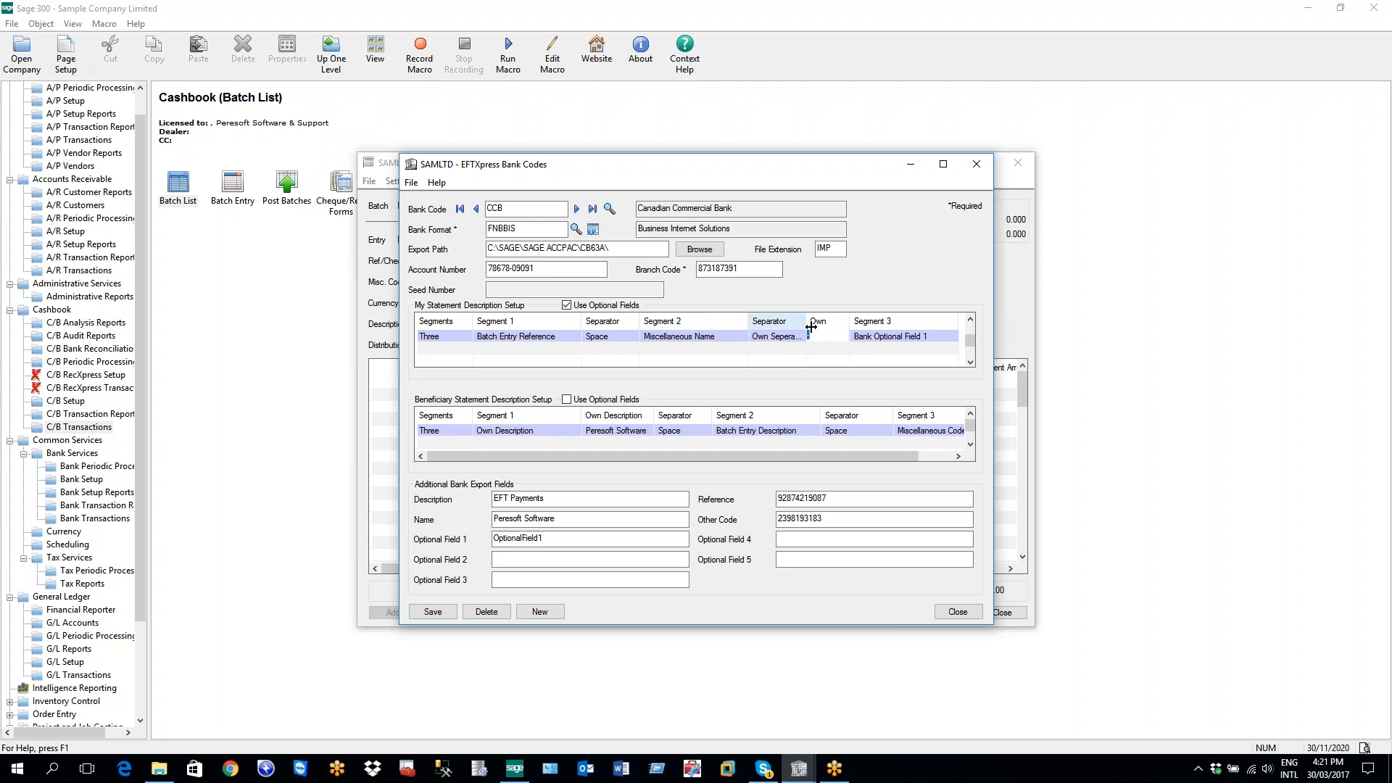
left_click(908, 337)
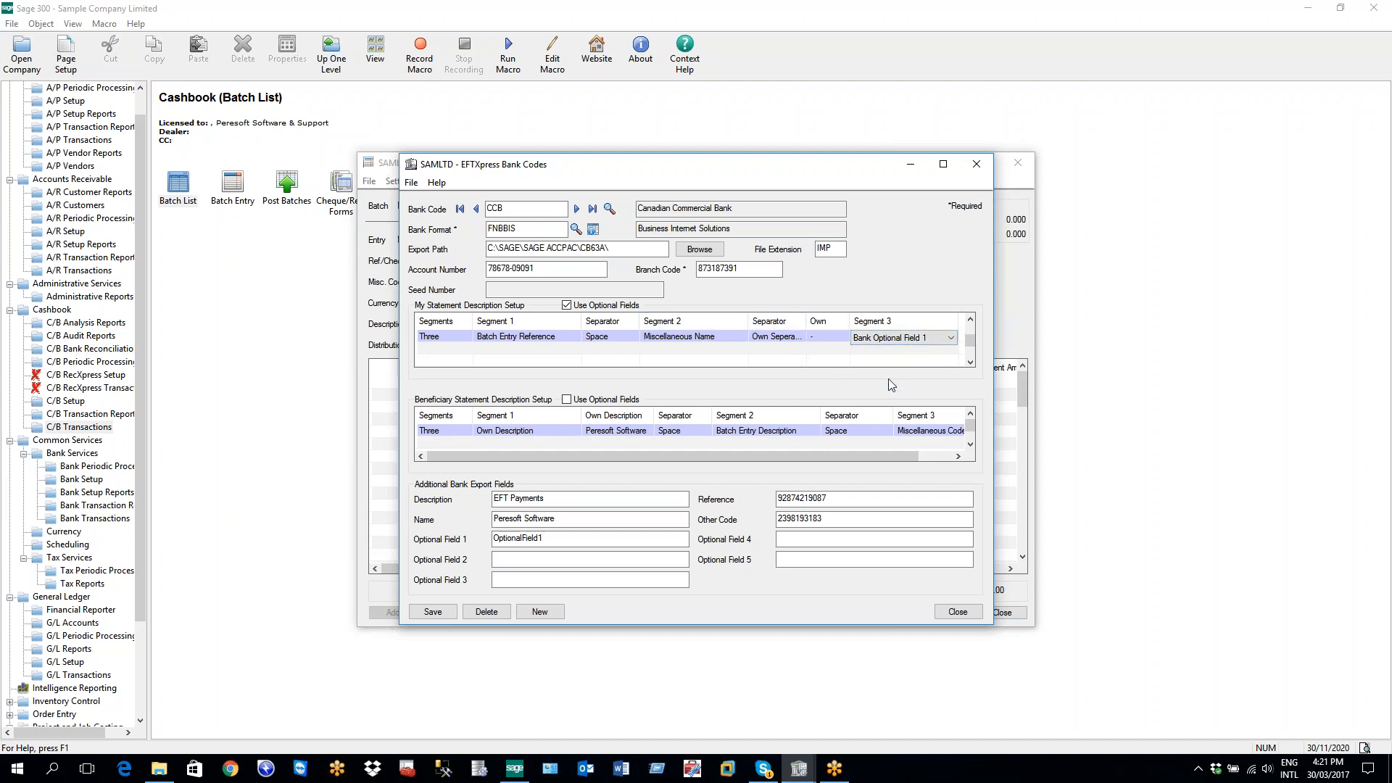
left_click(430, 433)
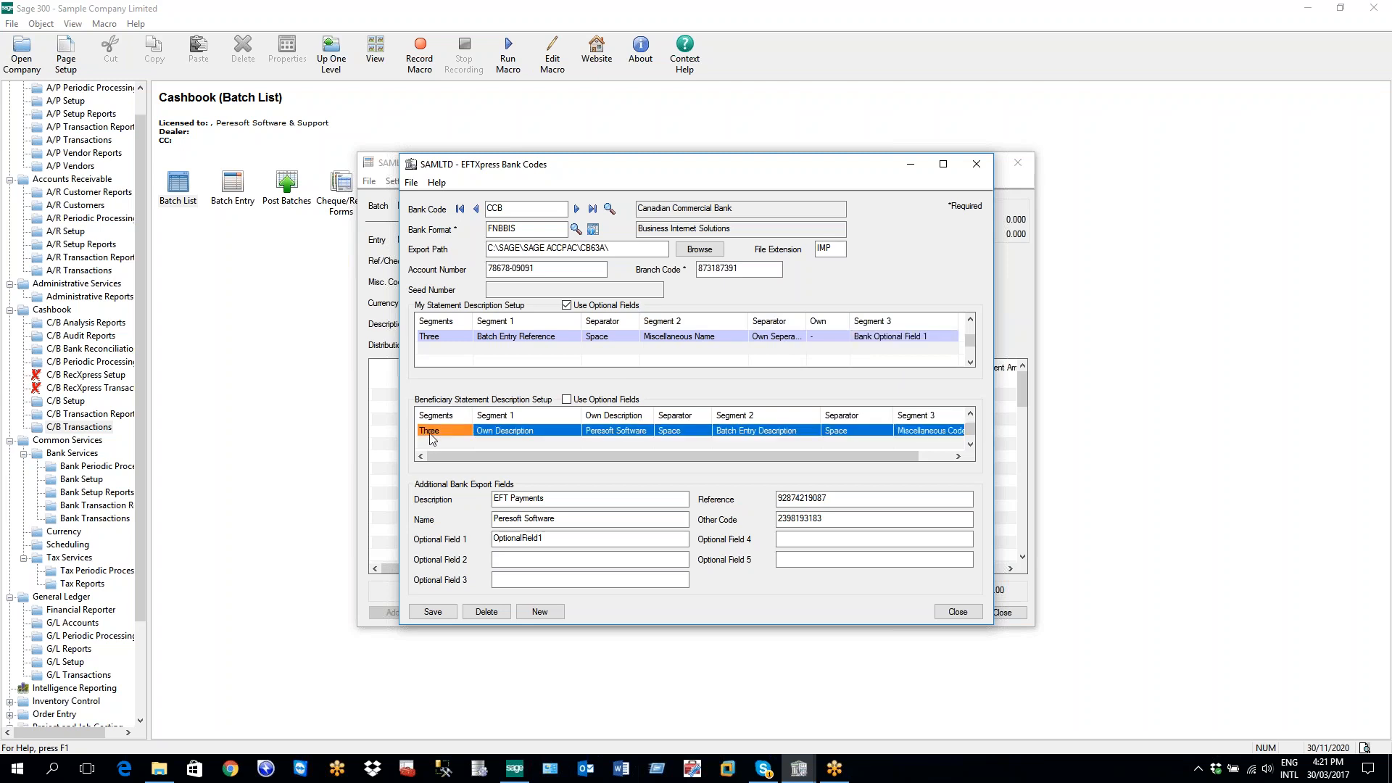
Scroll the Beneficiary Statement grid to review its description columns
left_click_drag(498, 457, 632, 454)
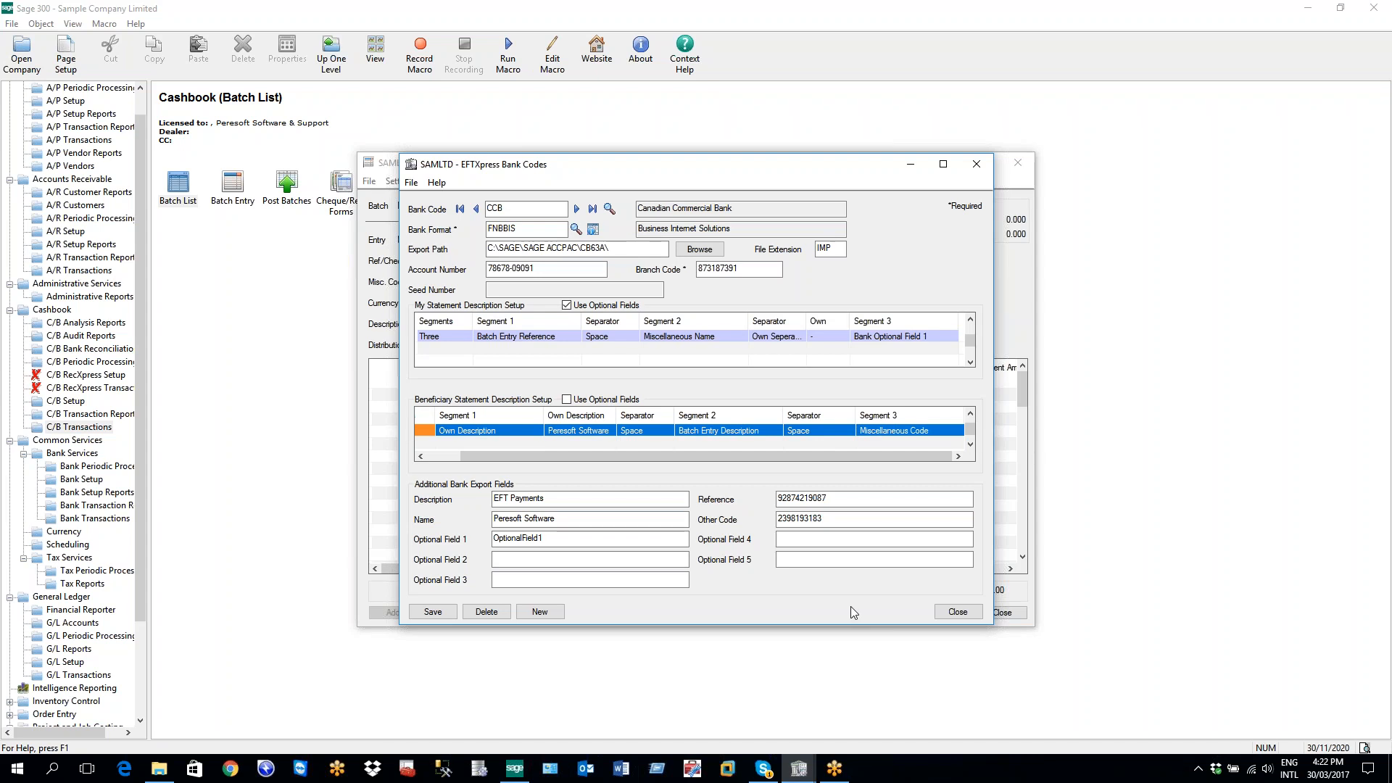
Close EFTXpress Bank Codes without saving CCB, close both batch windows, and open Miscellaneous Codes
left_click(964, 612)
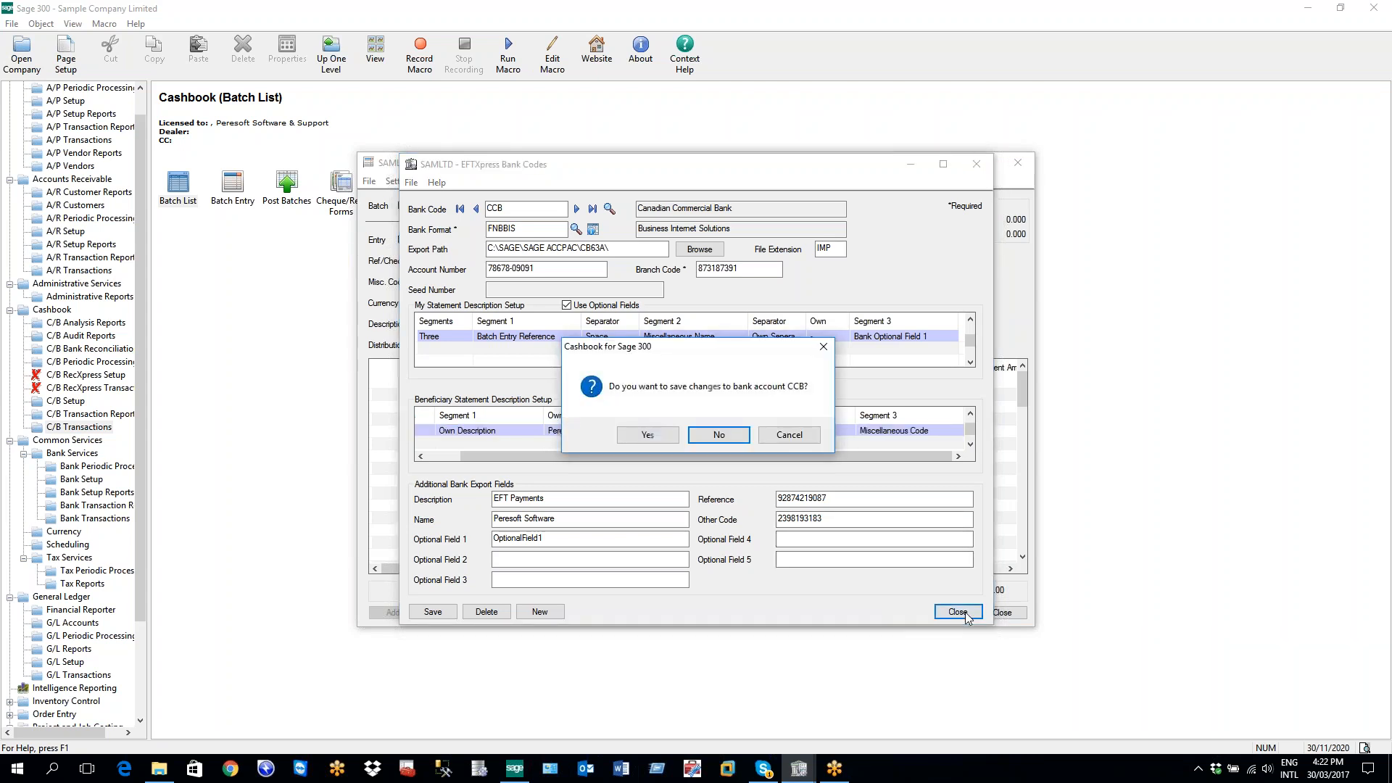
left_click(721, 437)
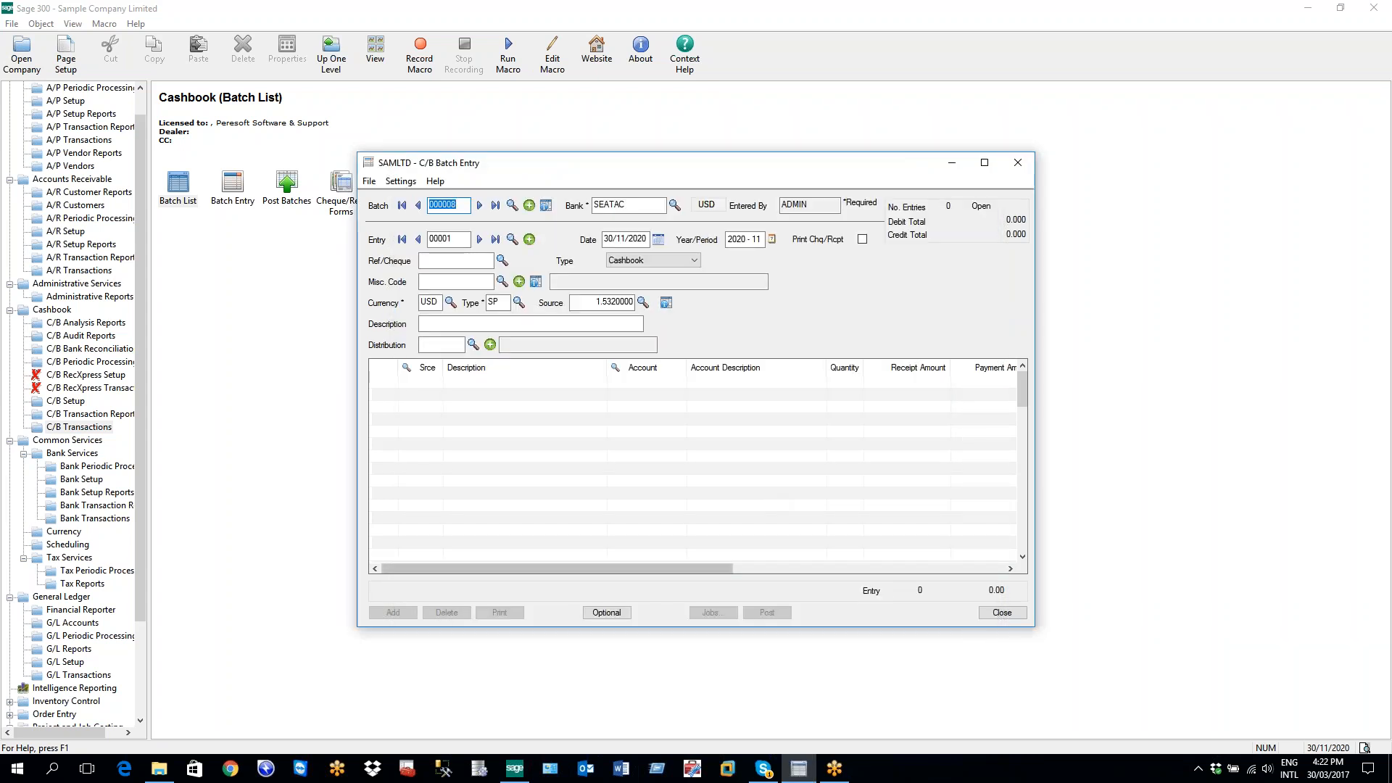
left_click(1002, 614)
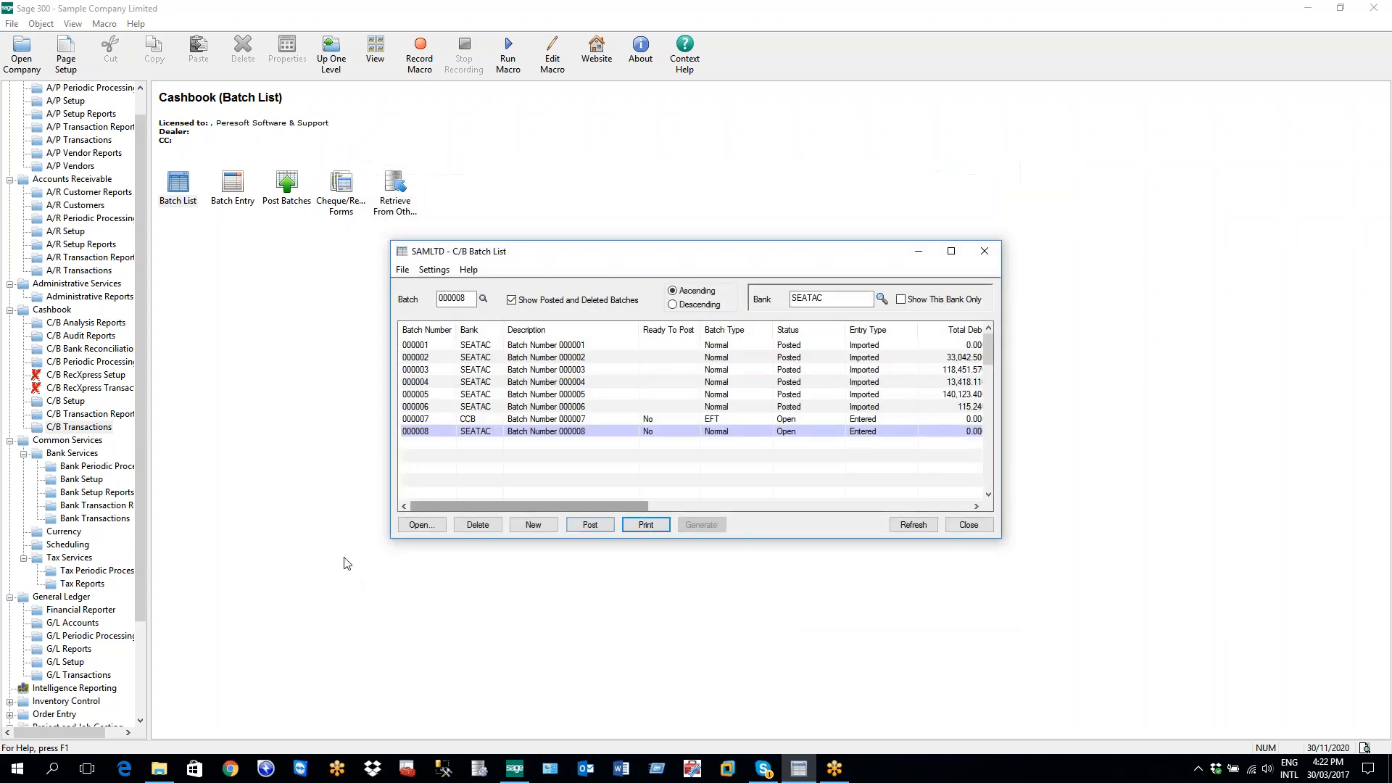
left_click(968, 524)
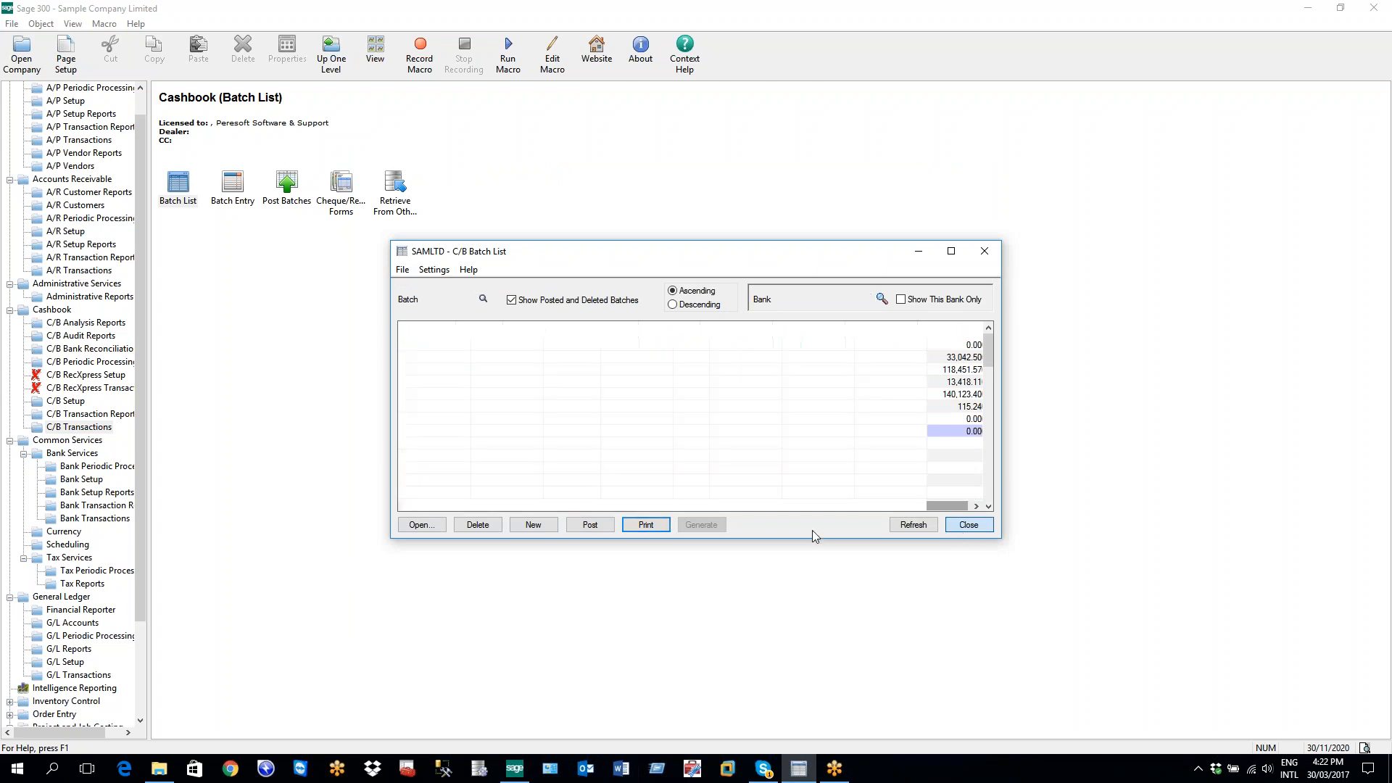
left_click(57, 403)
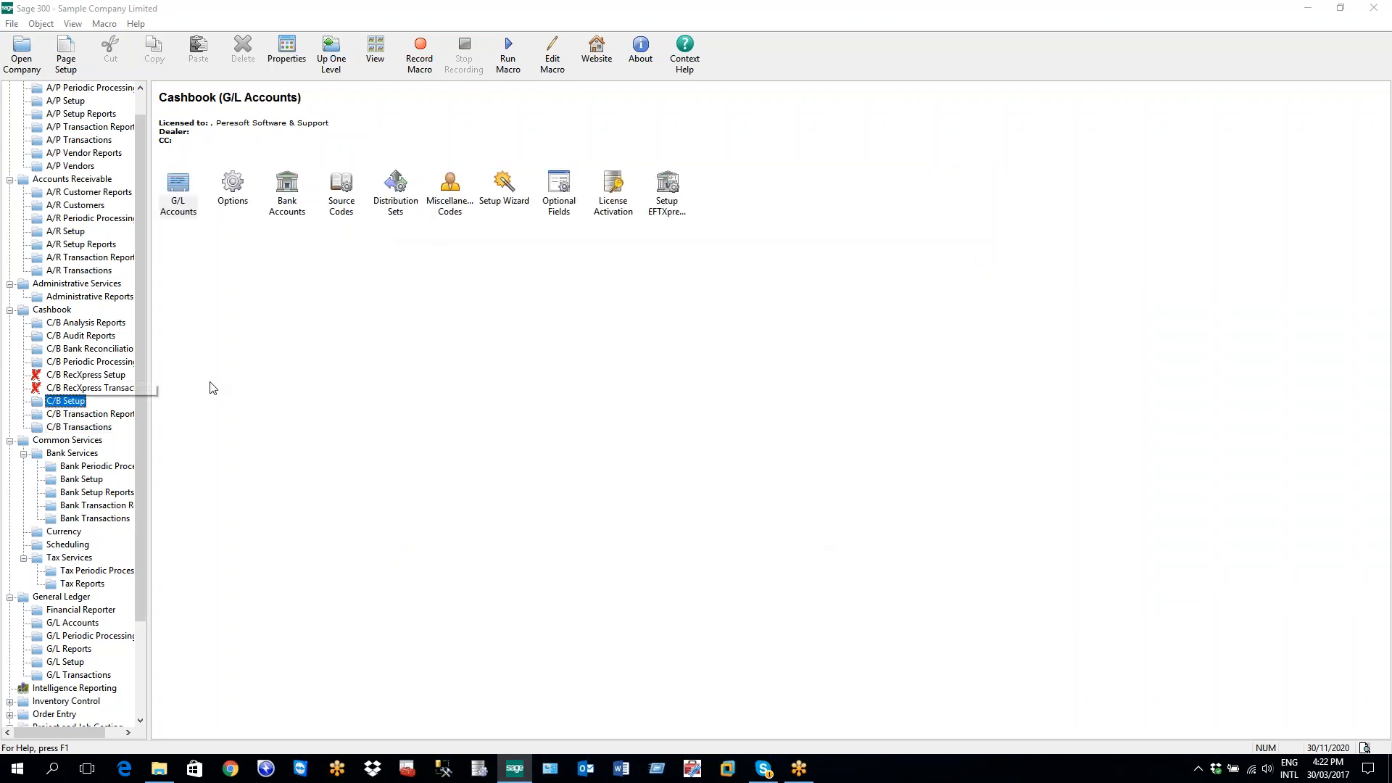
double_click(458, 197)
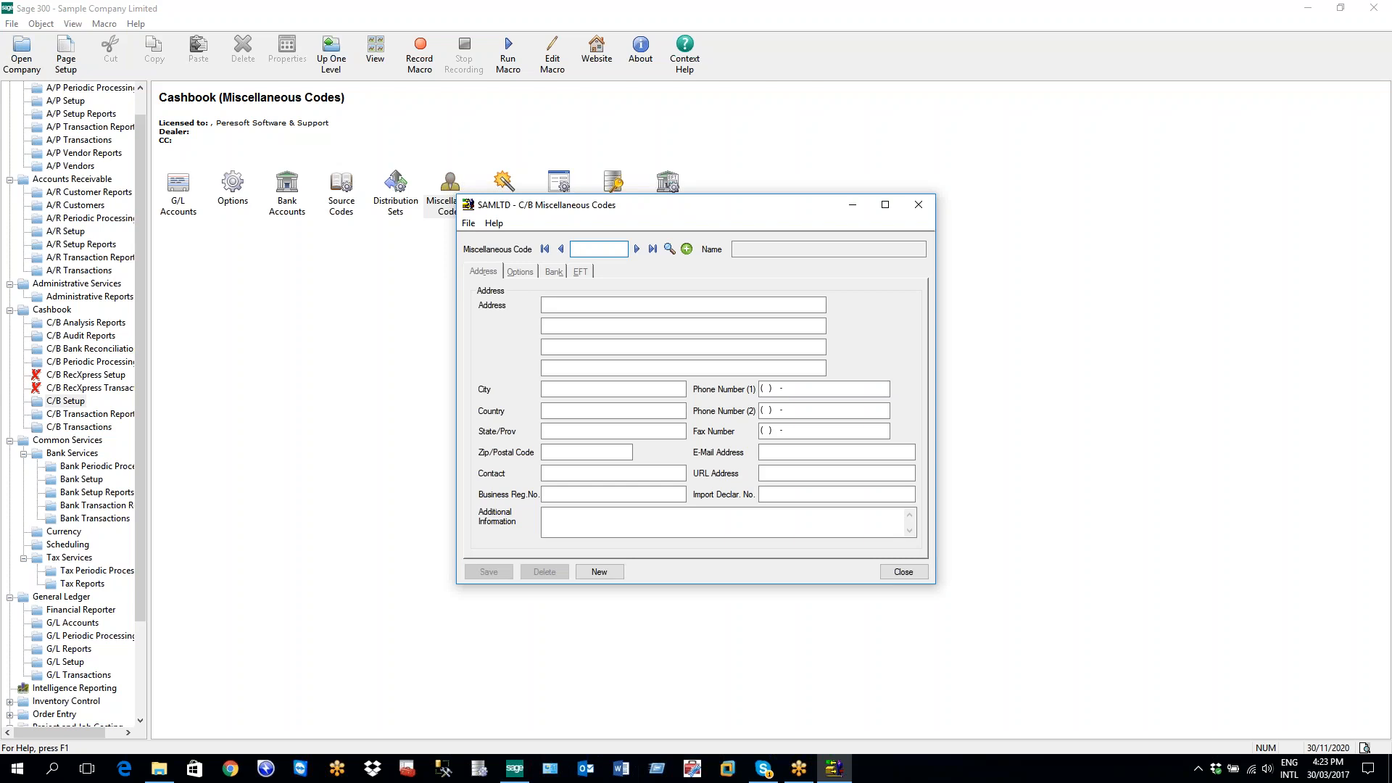
Load miscellaneous code 1200, Chloride Systems, and view its EFT bank details
left_click(636, 248)
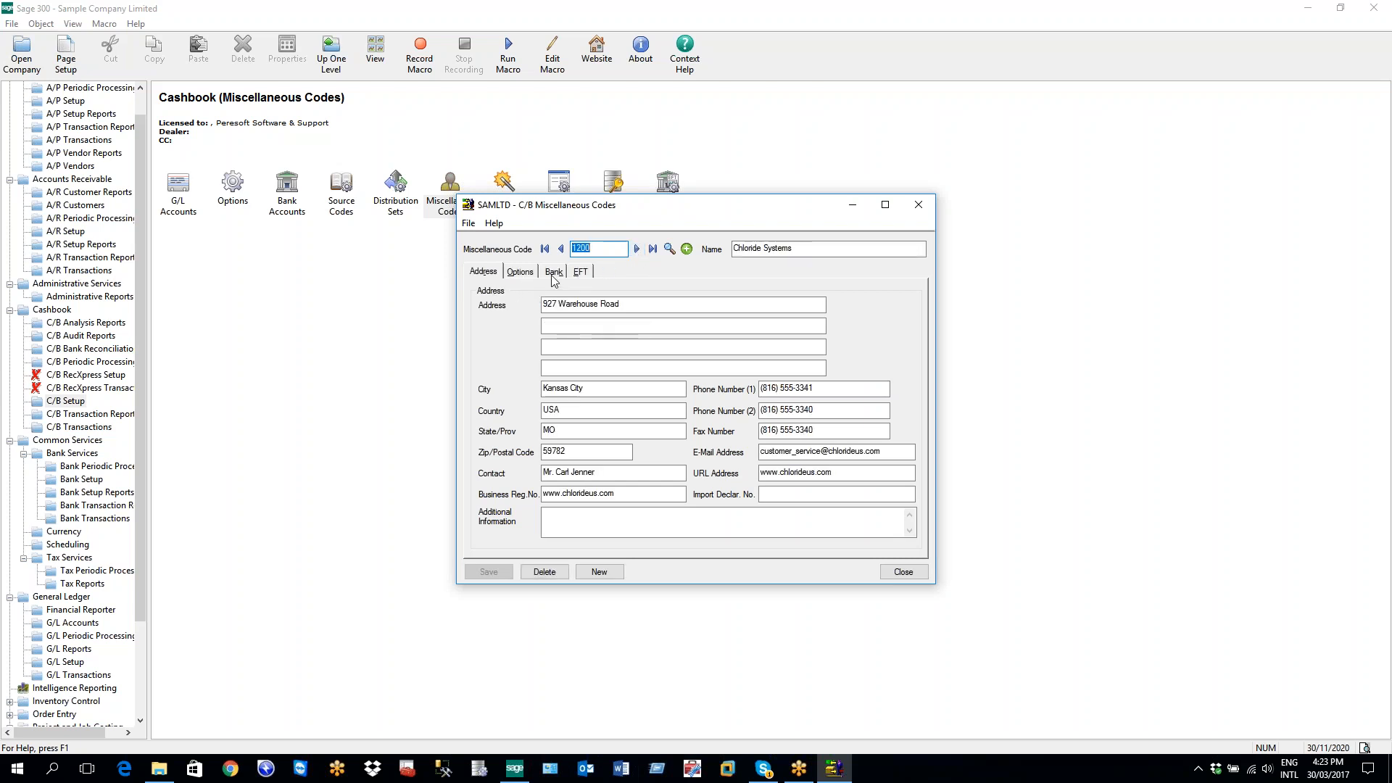
left_click(589, 280)
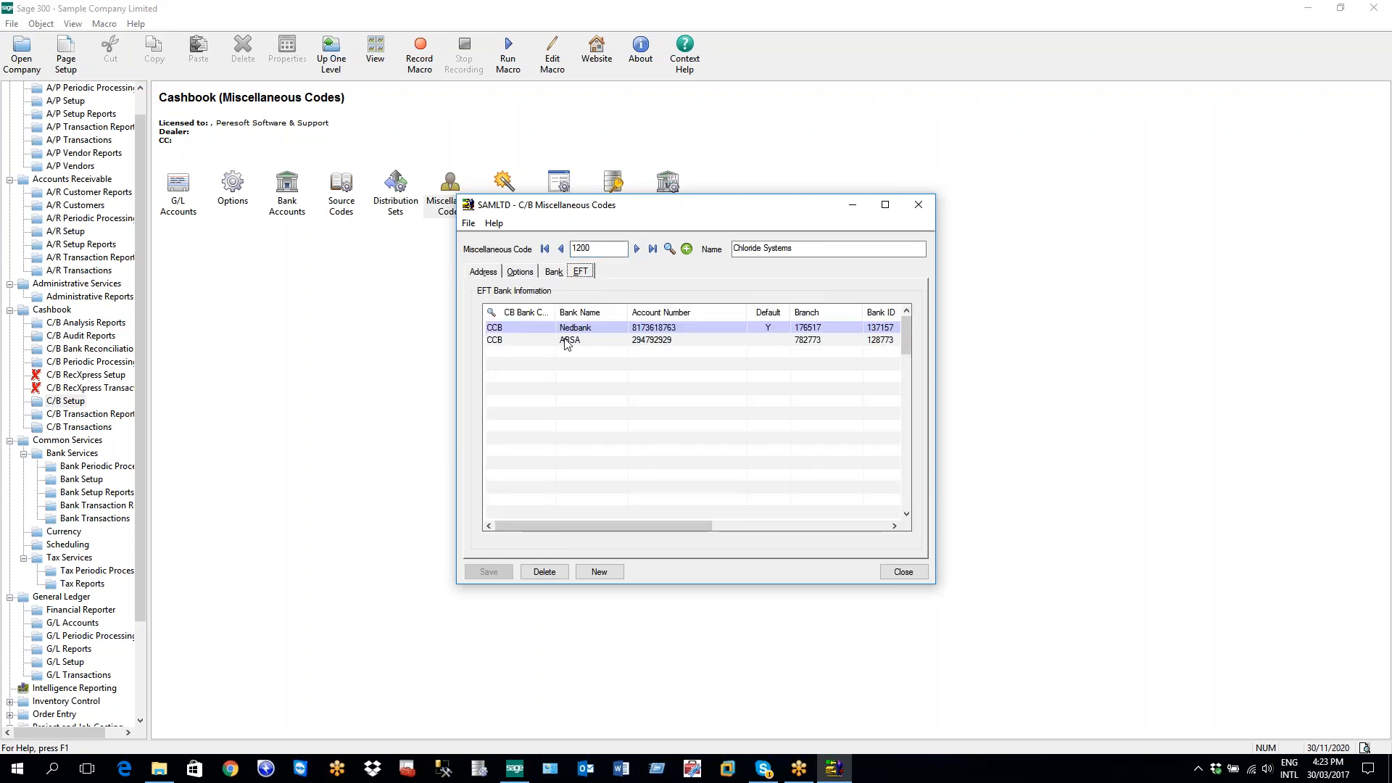
left_click(519, 324)
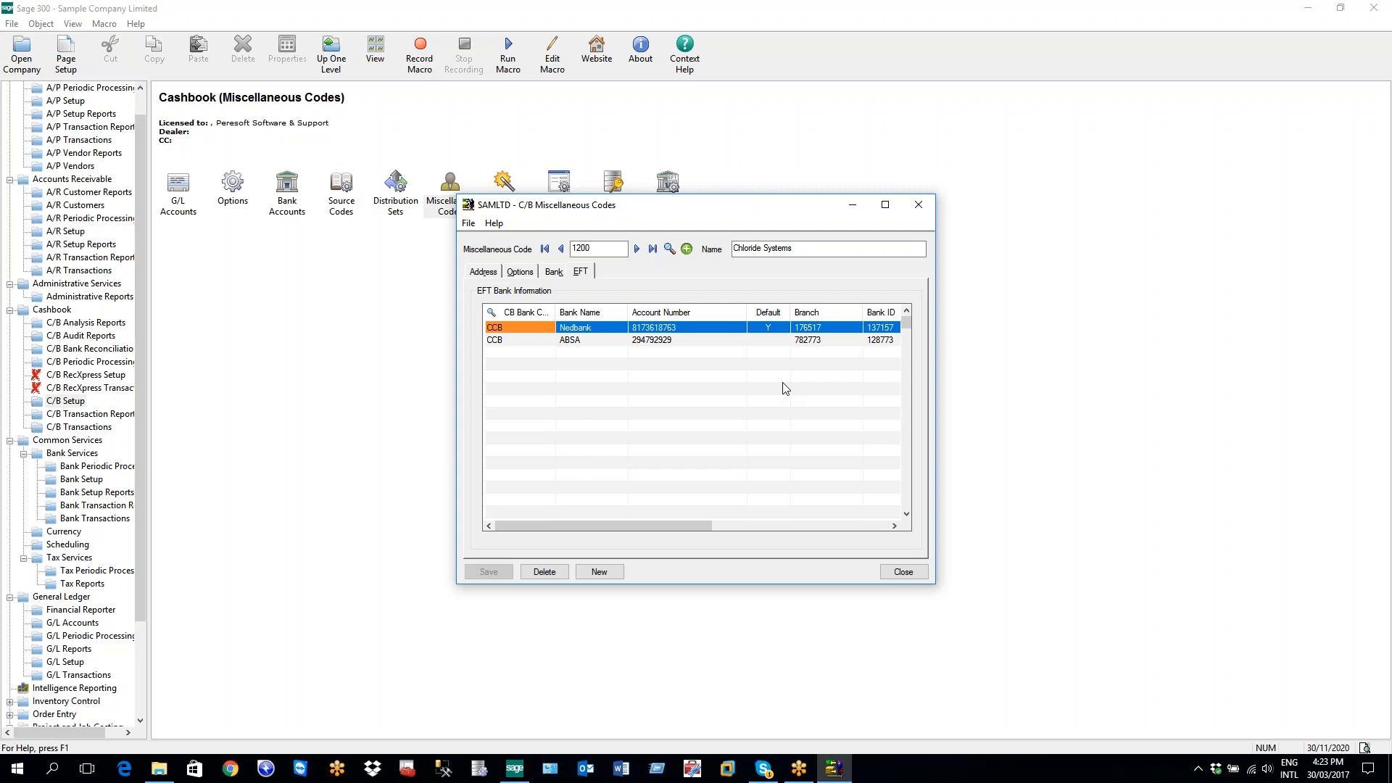
left_click(522, 330)
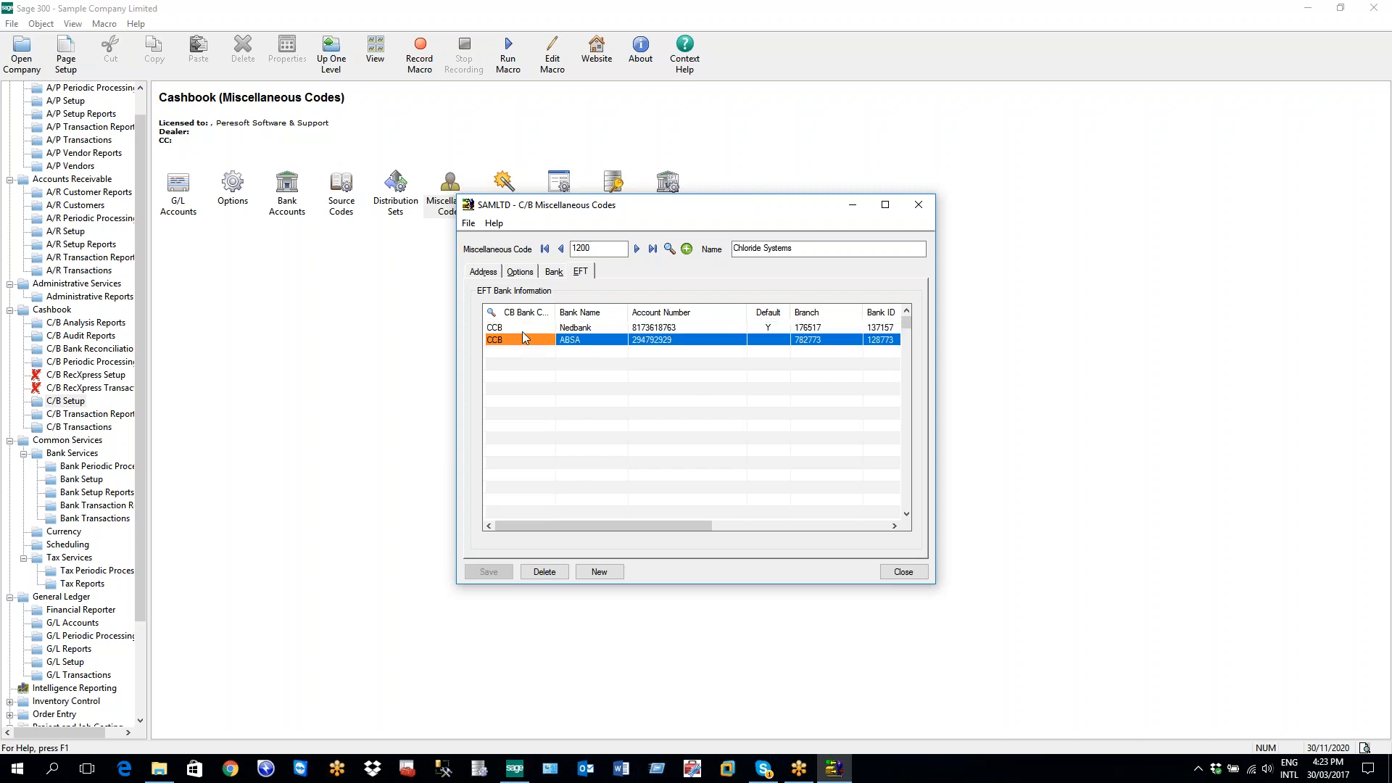
left_click(522, 337)
left_click(574, 249)
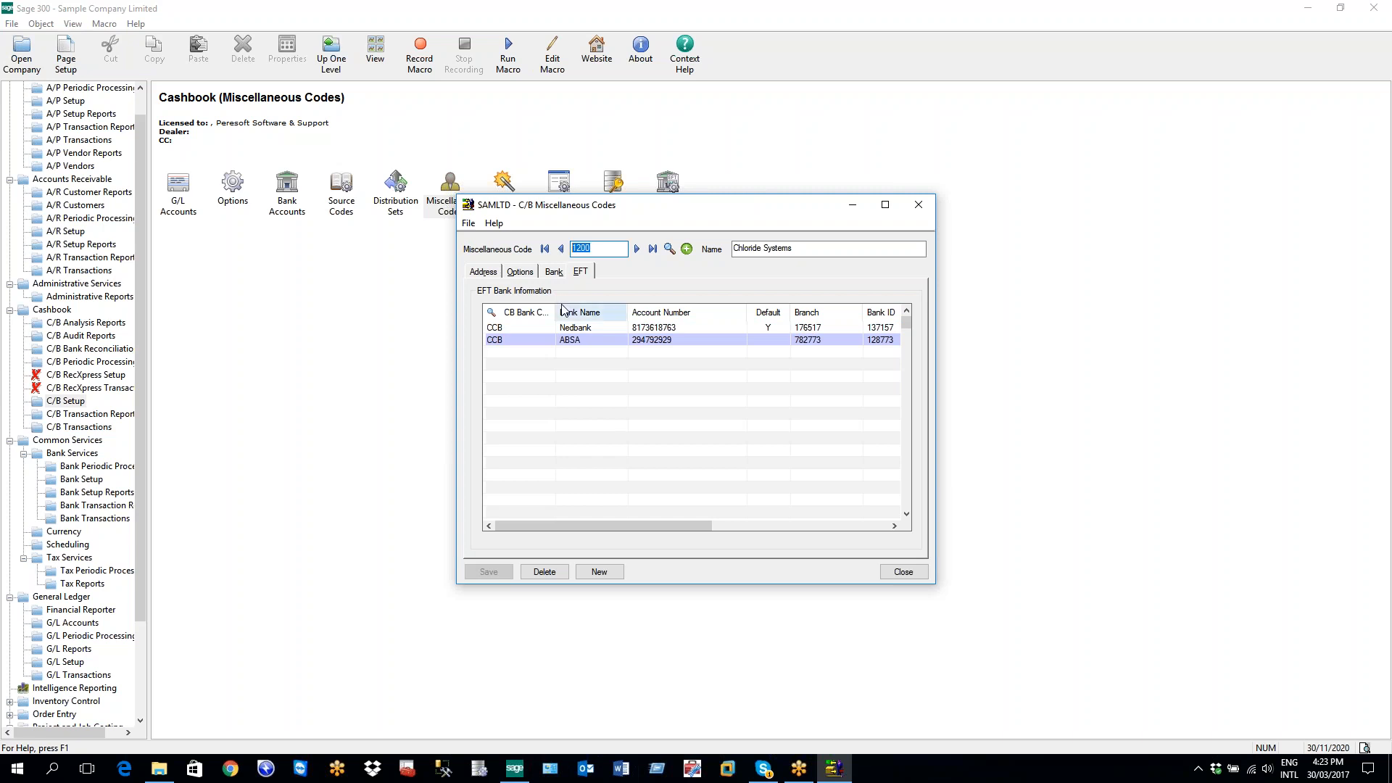
left_click(587, 339)
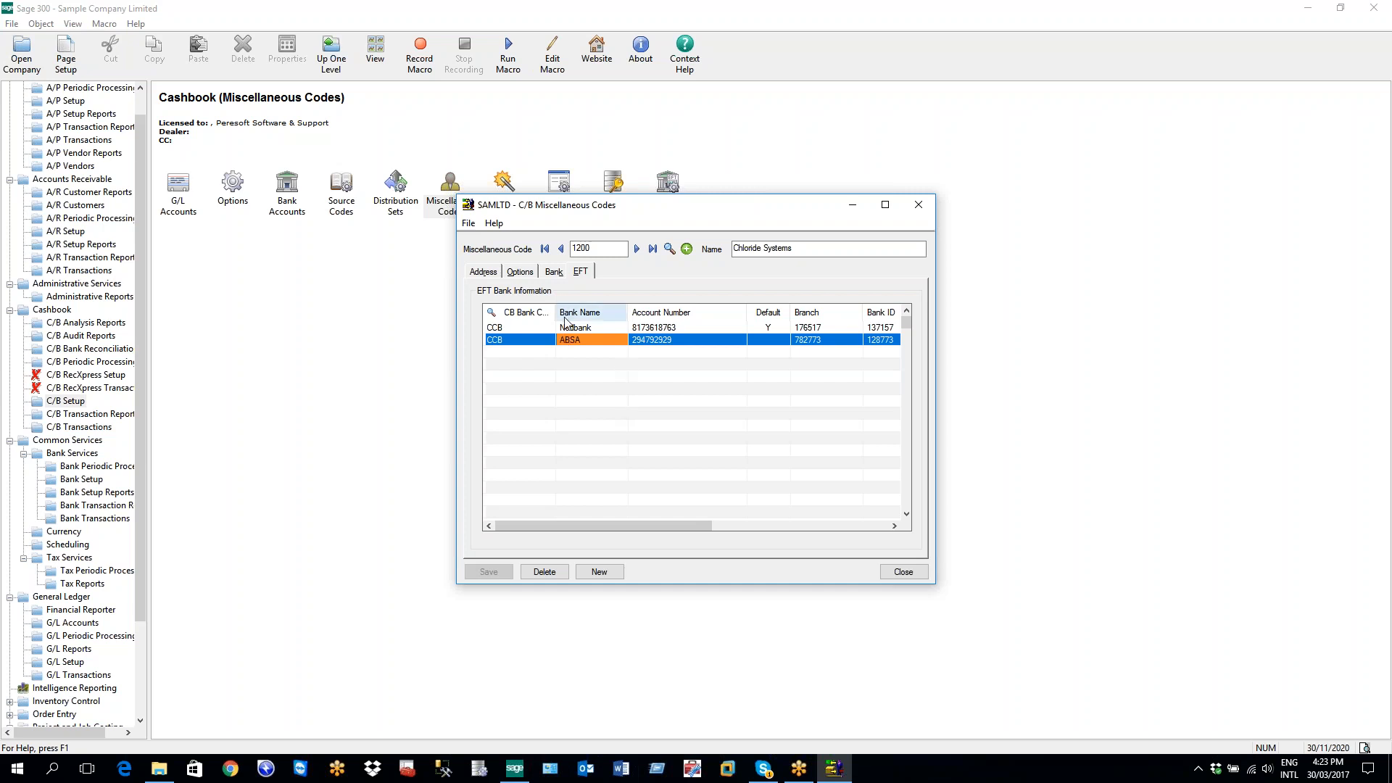
left_click(588, 329)
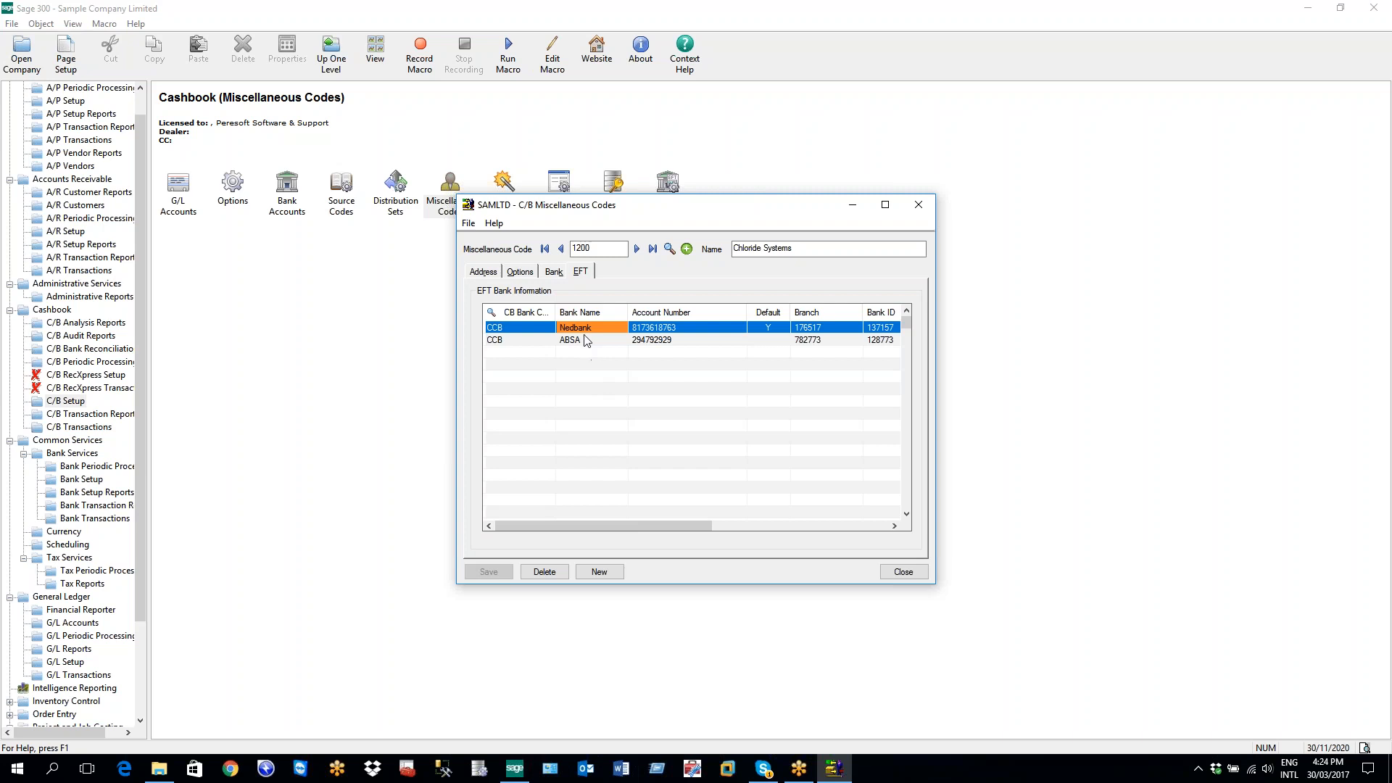
left_click(655, 328)
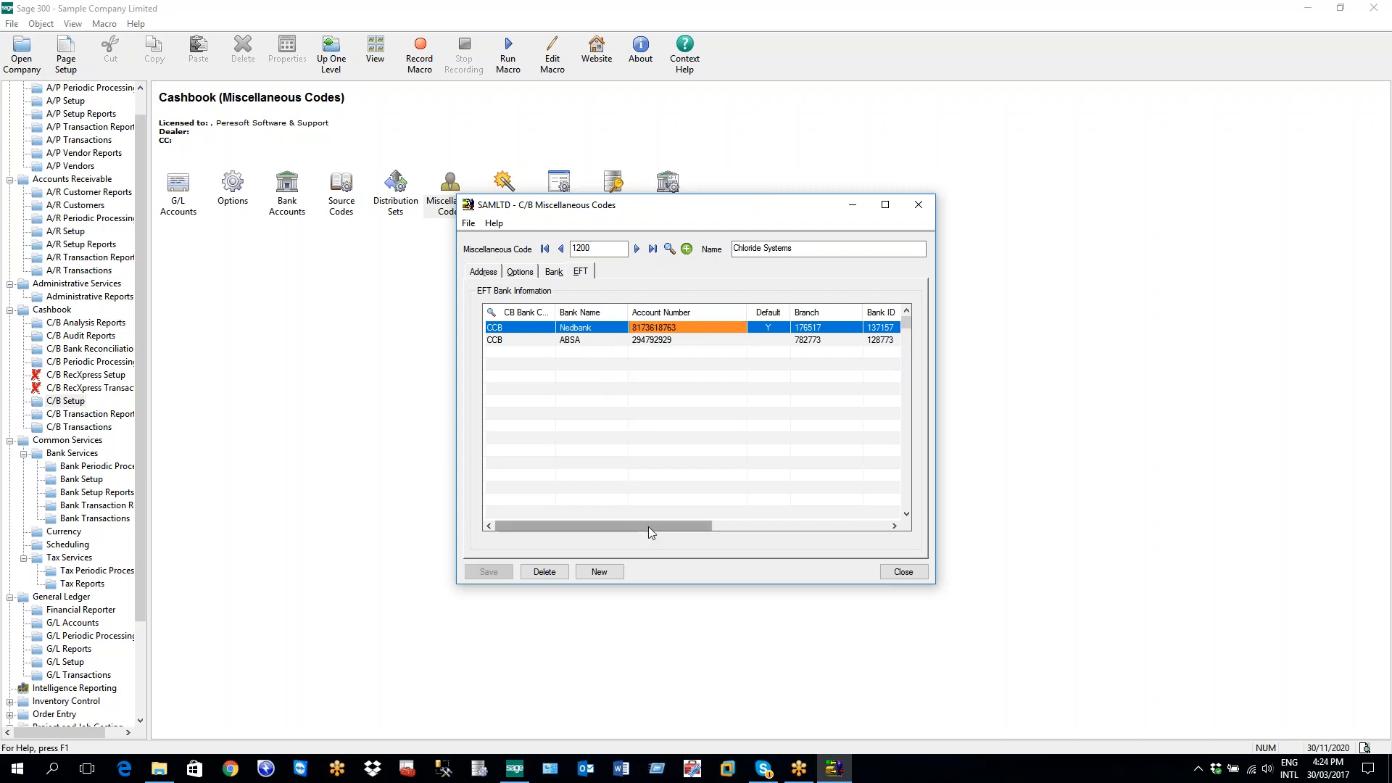
left_click_drag(648, 526, 700, 526)
left_click(680, 328)
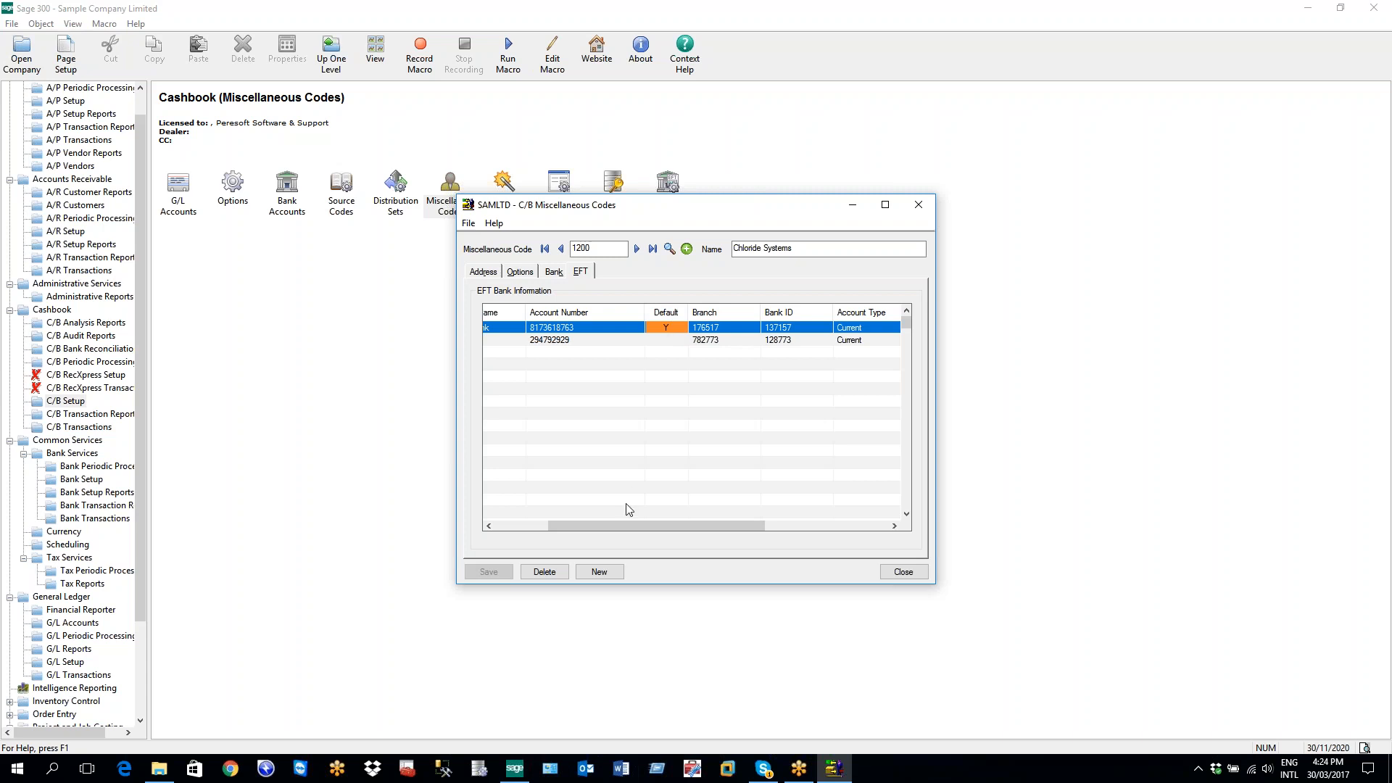
left_click_drag(626, 523, 551, 534)
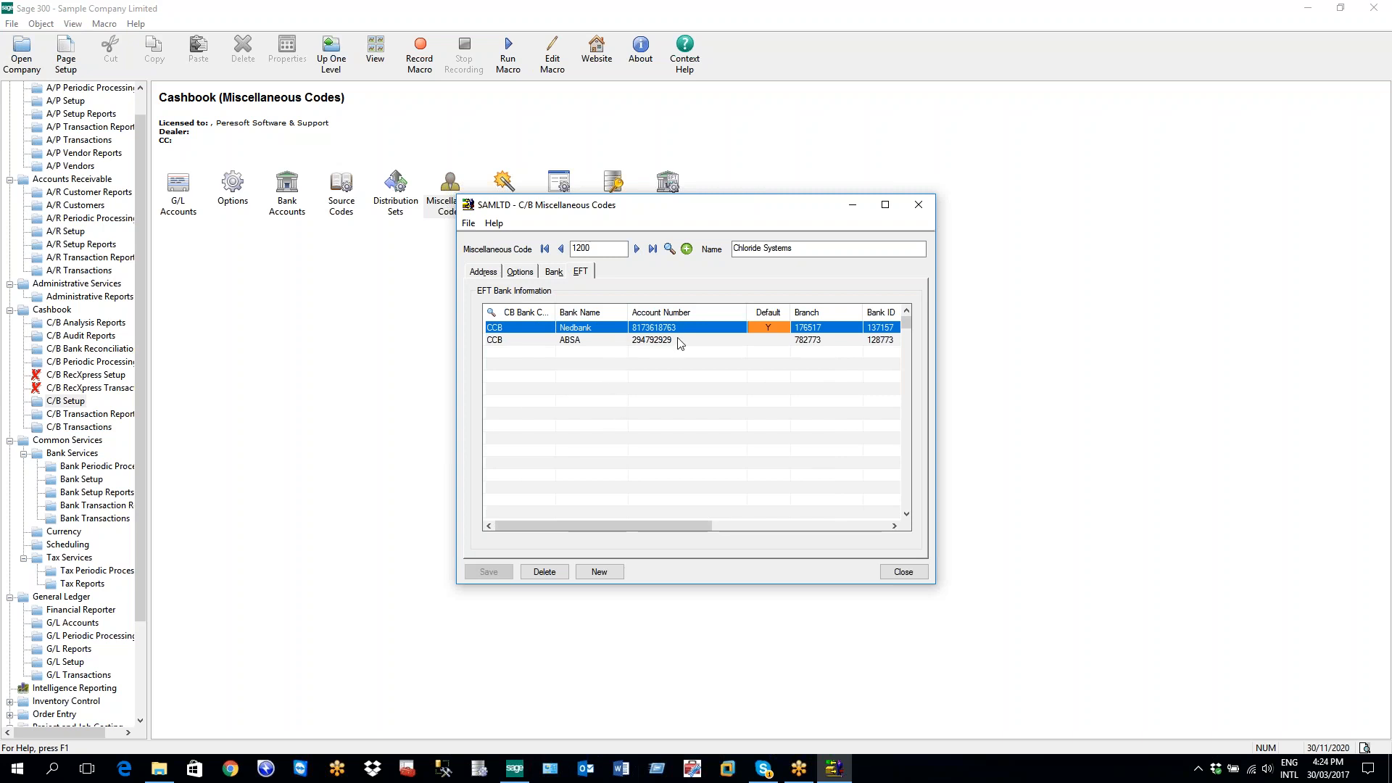
left_click(511, 328)
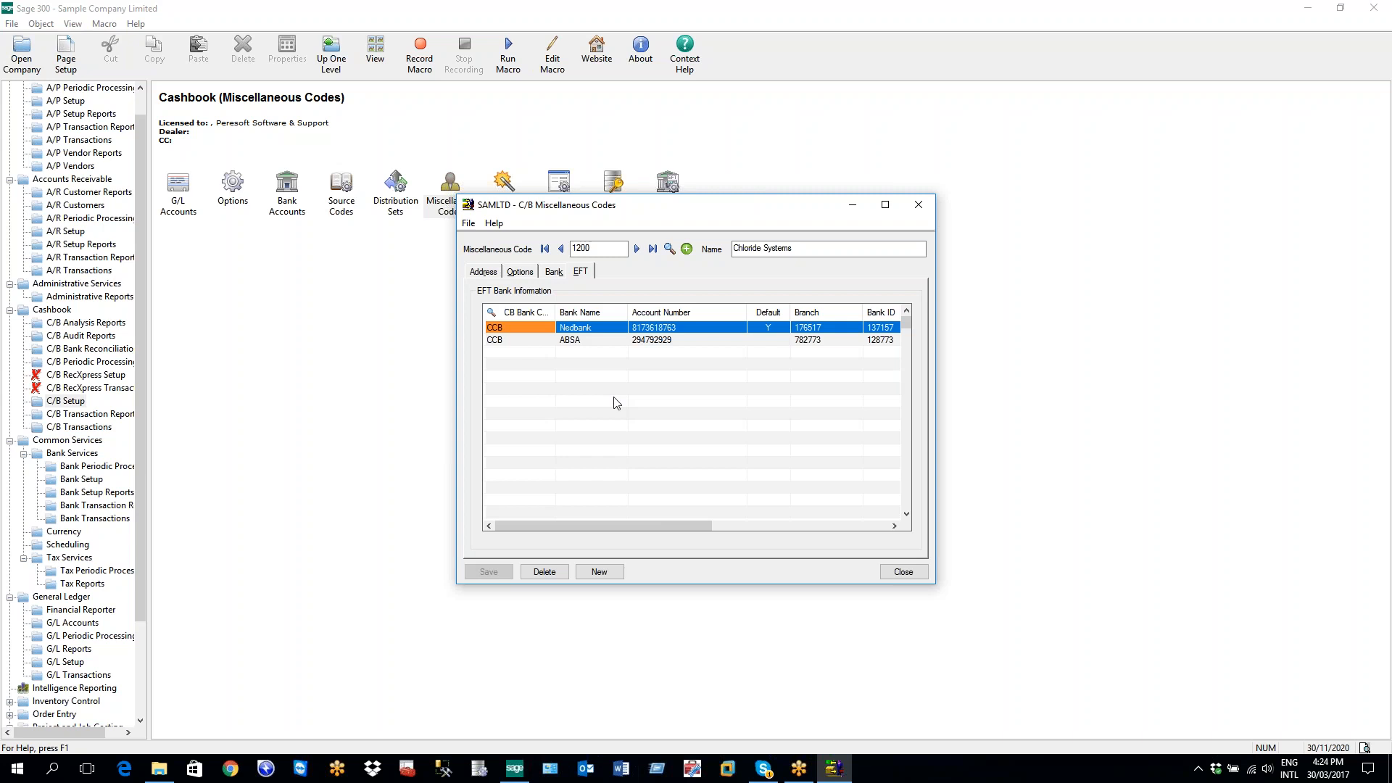
left_click(584, 328)
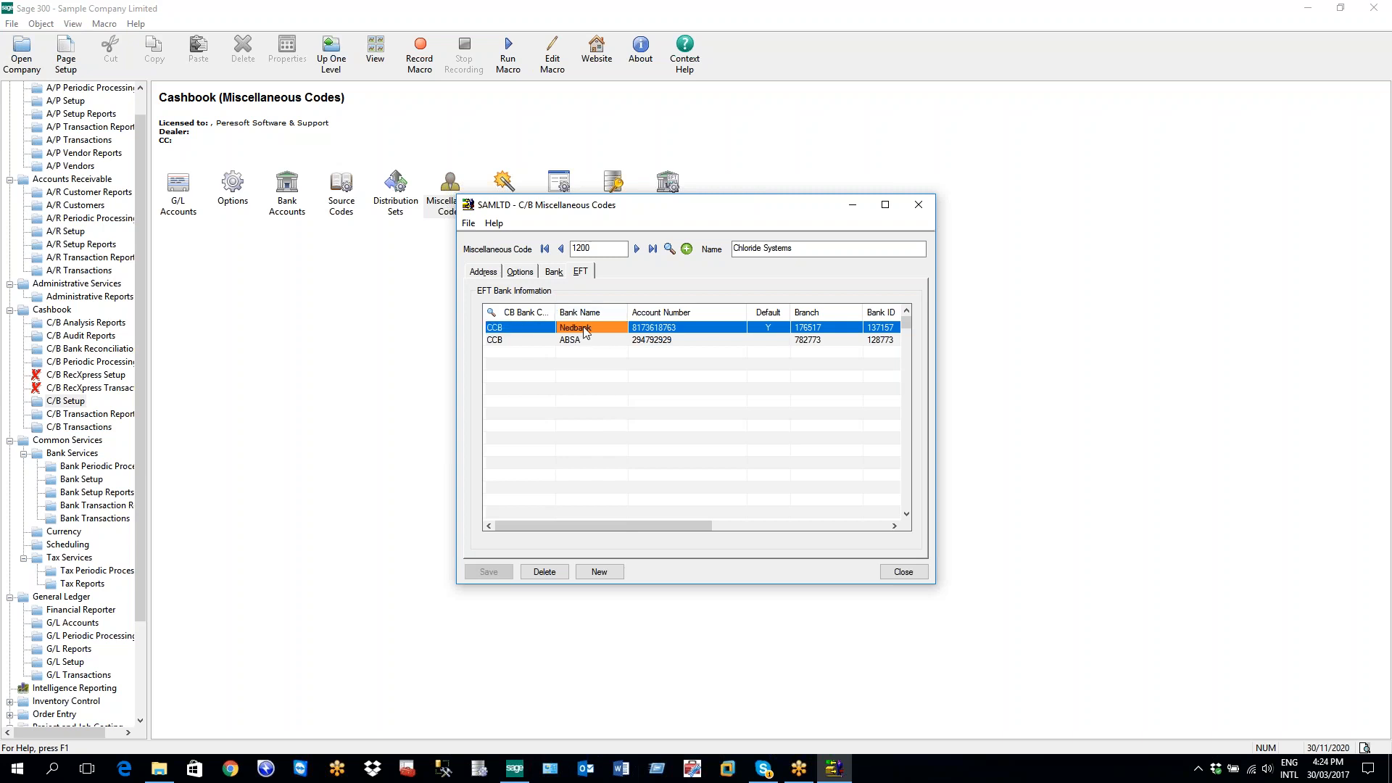
left_click(652, 331)
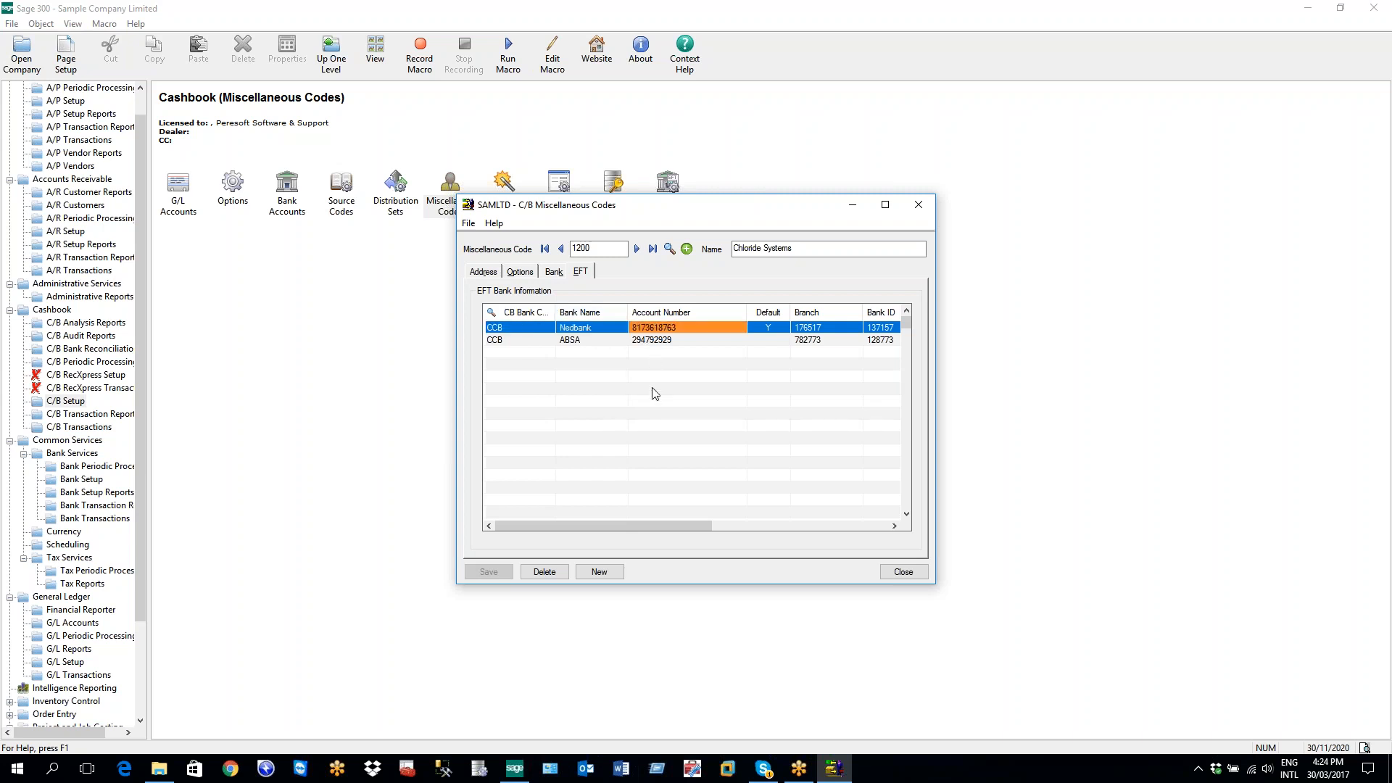
left_click(810, 330)
left_click_drag(700, 530, 782, 524)
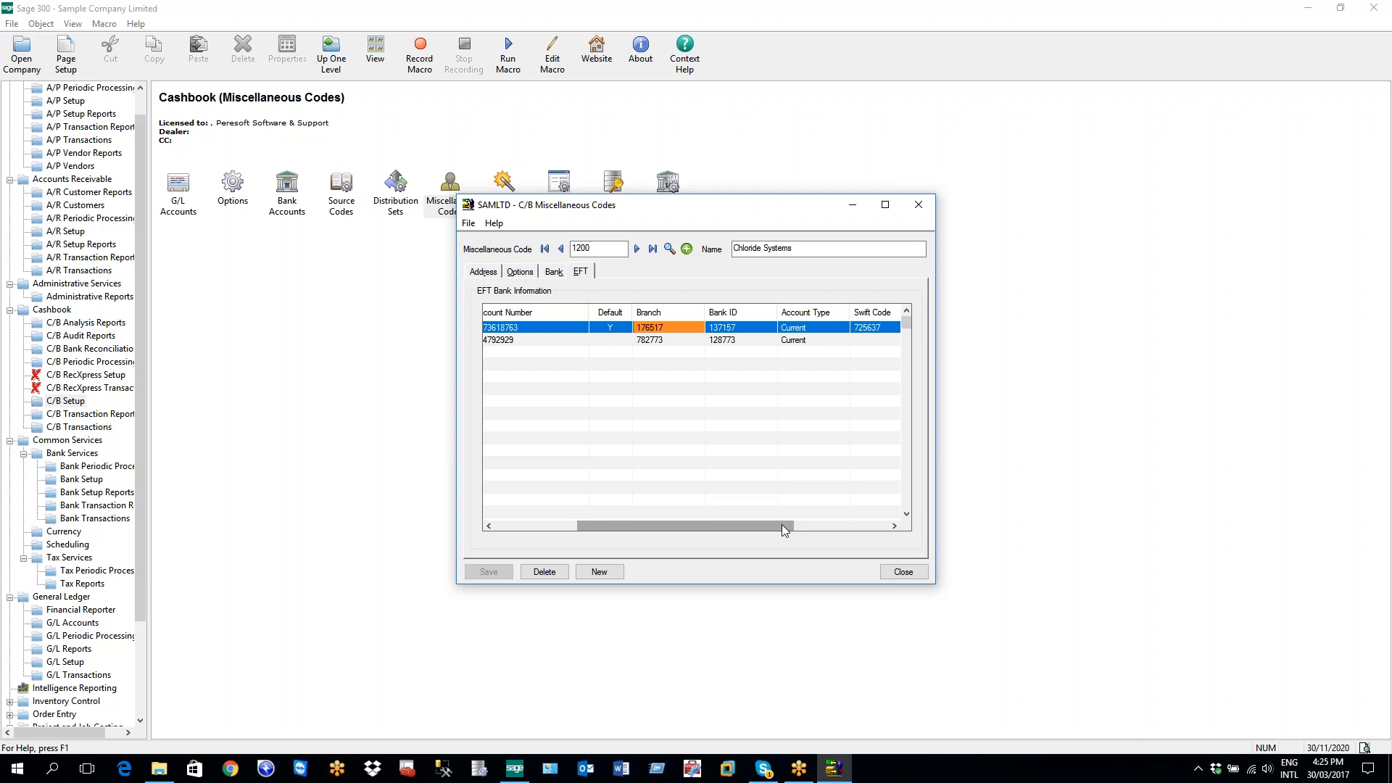
left_click_drag(781, 524, 806, 522)
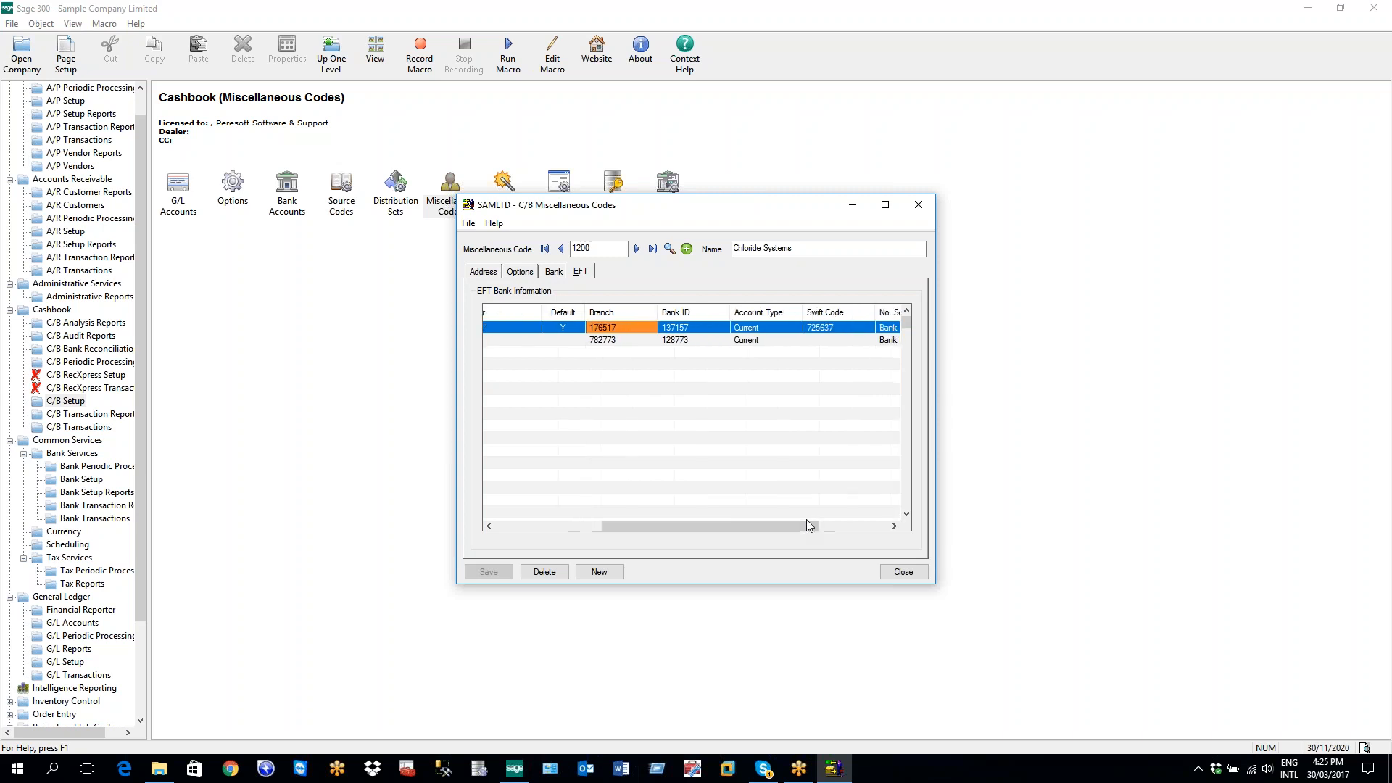
left_click(678, 332)
left_click_drag(667, 523, 697, 523)
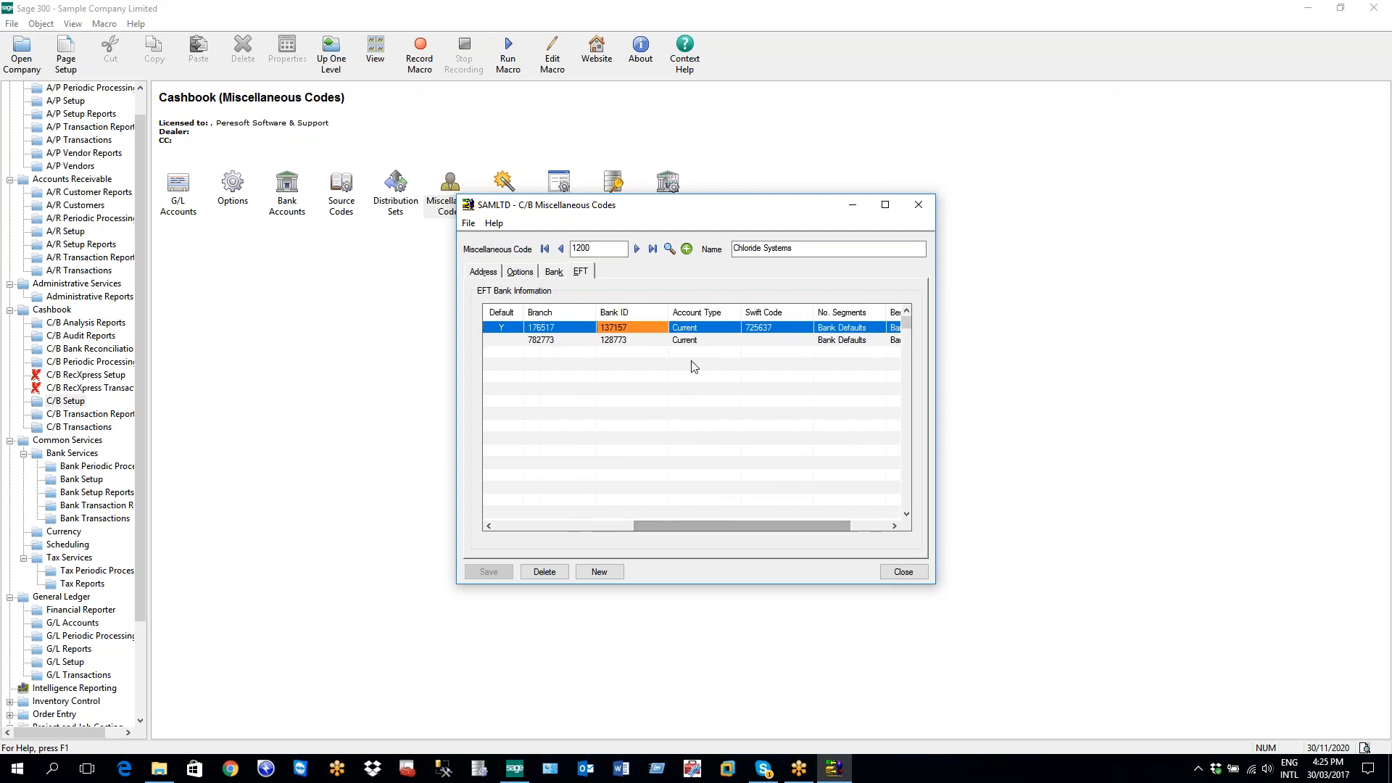
key("Right")
left_click(729, 328)
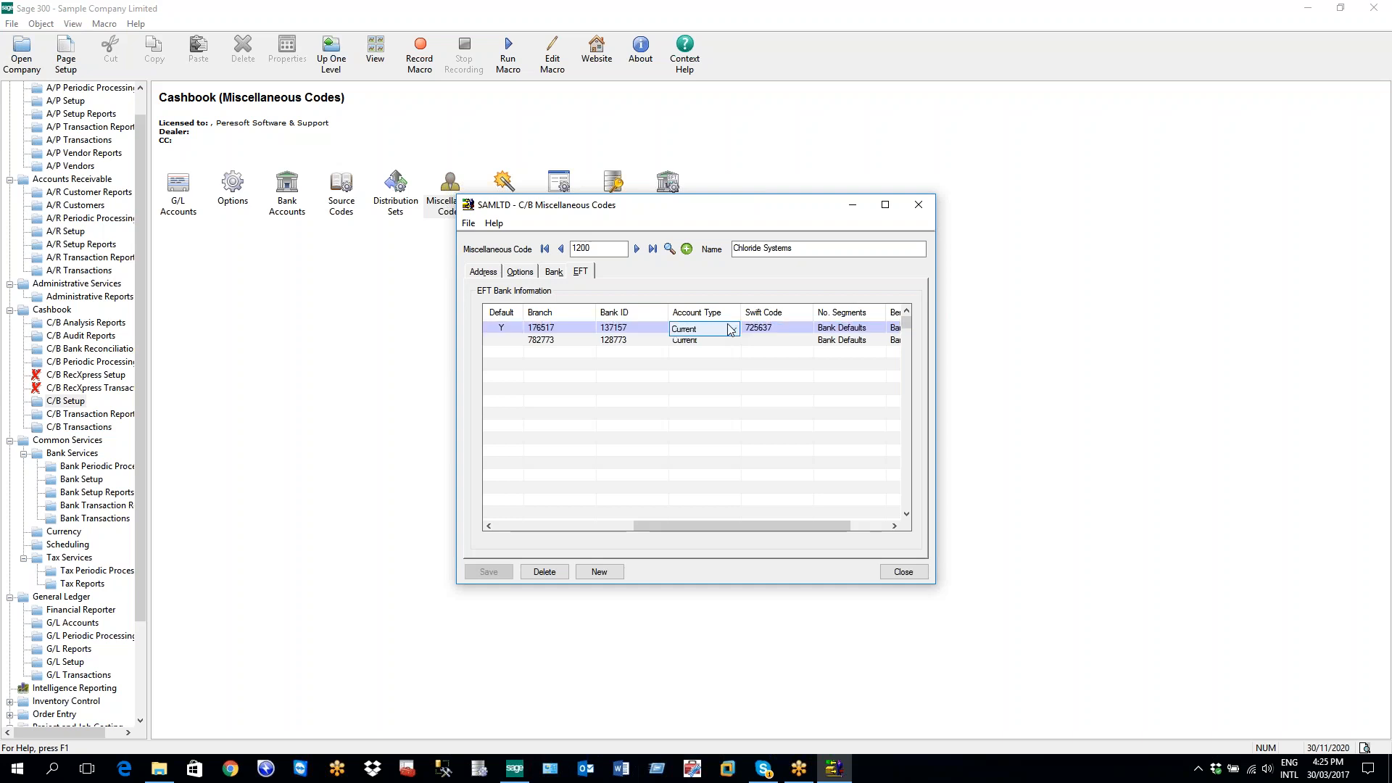
left_click(729, 328)
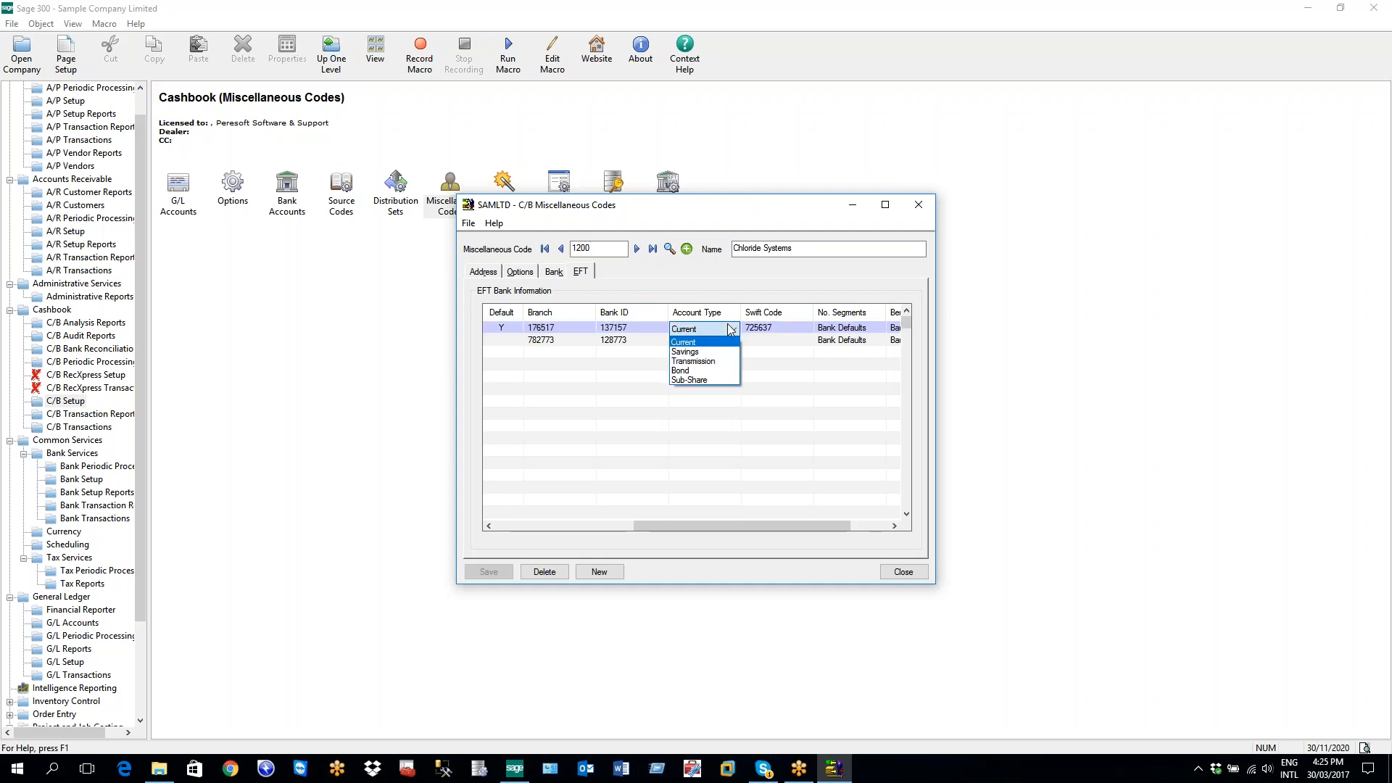
left_click(729, 328)
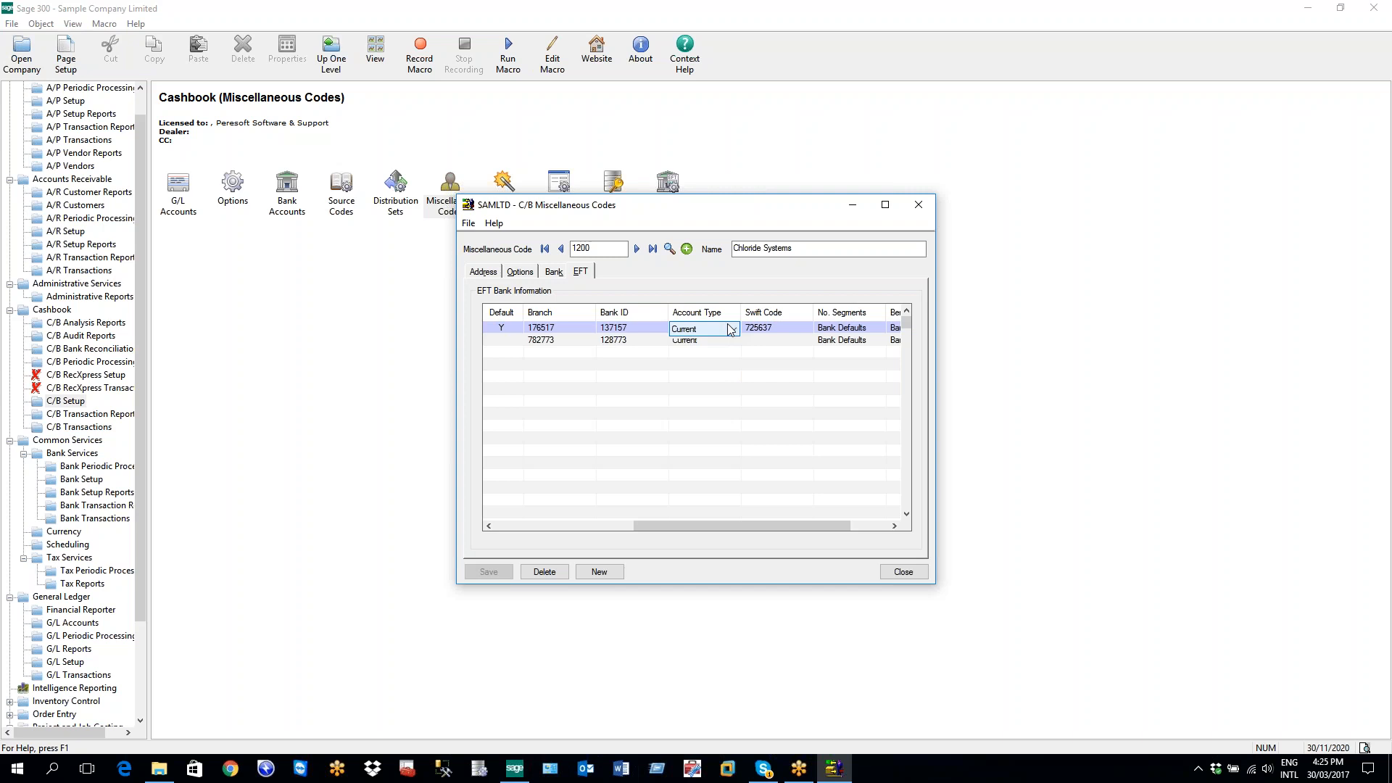
left_click(656, 330)
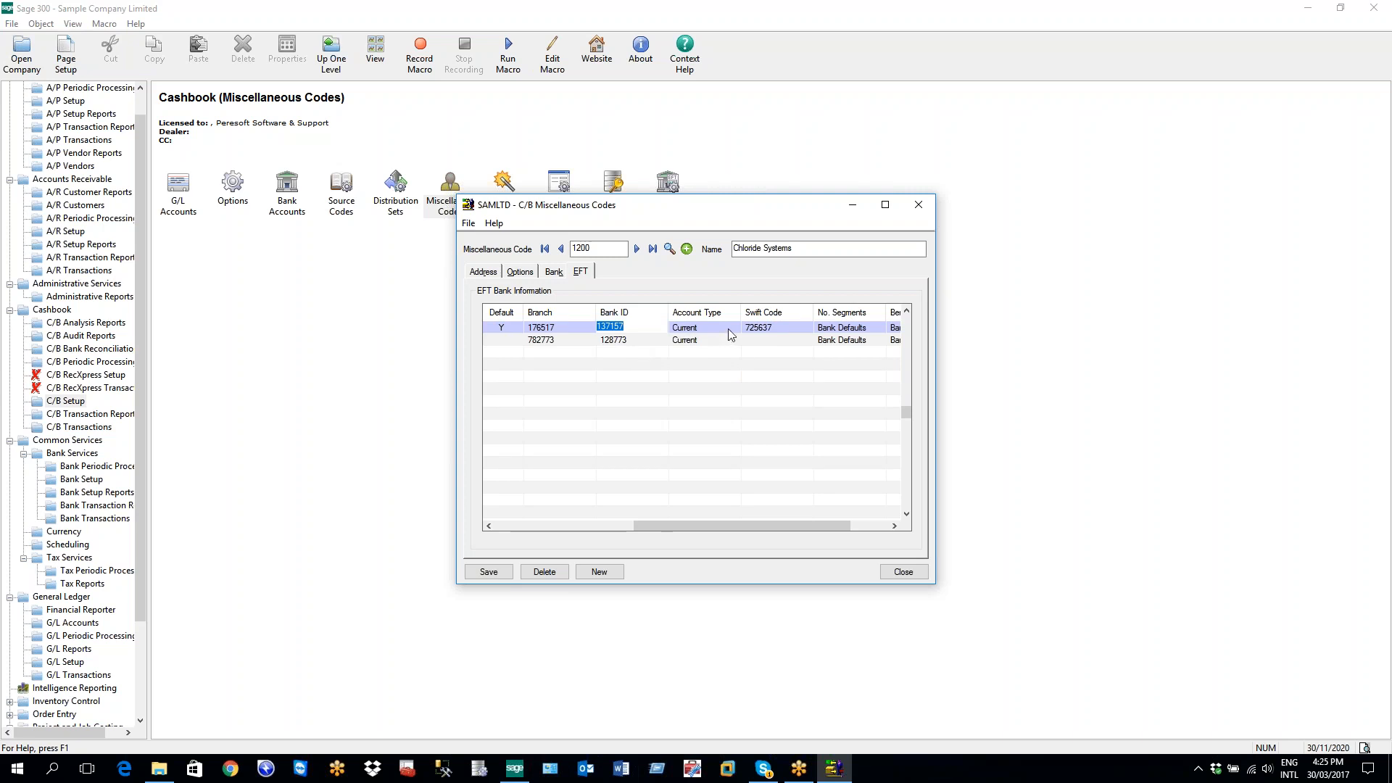
left_click(778, 330)
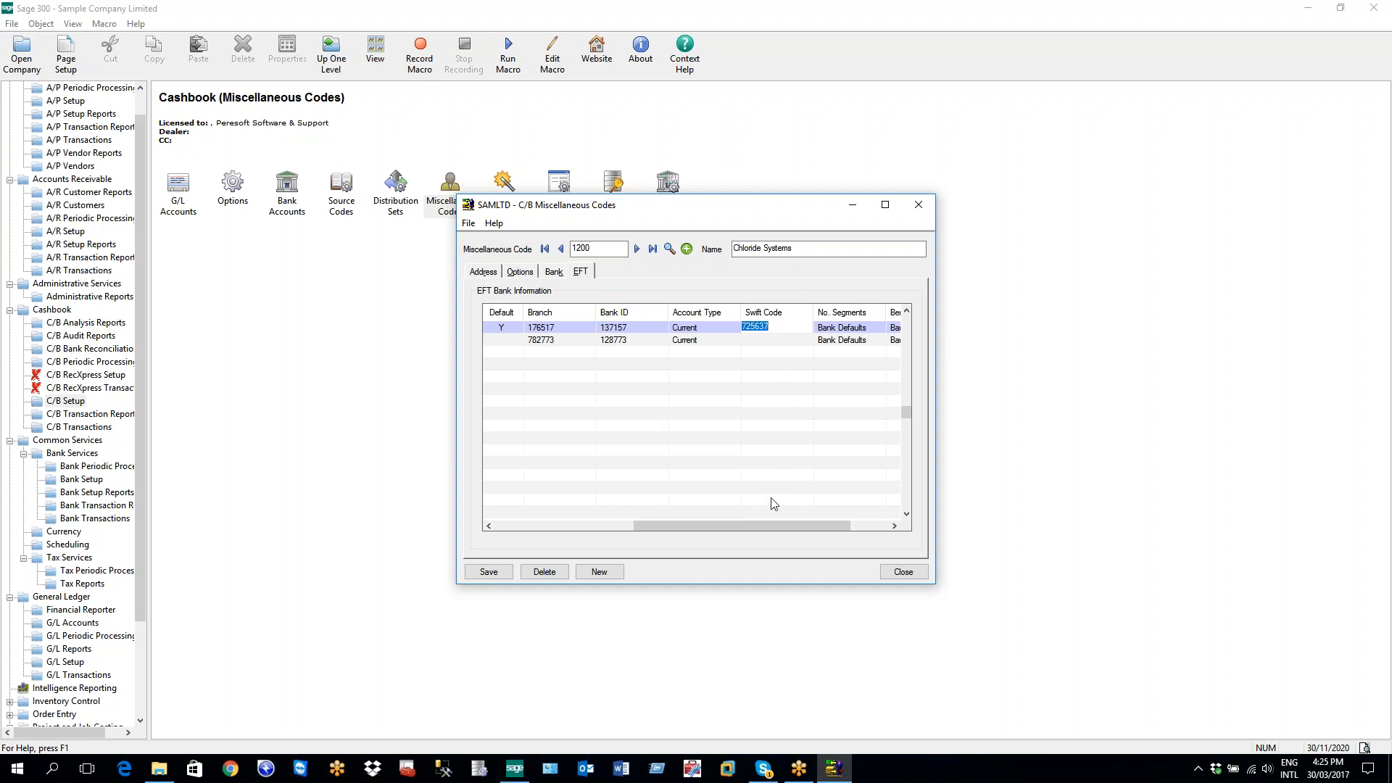
left_click_drag(792, 527, 848, 515)
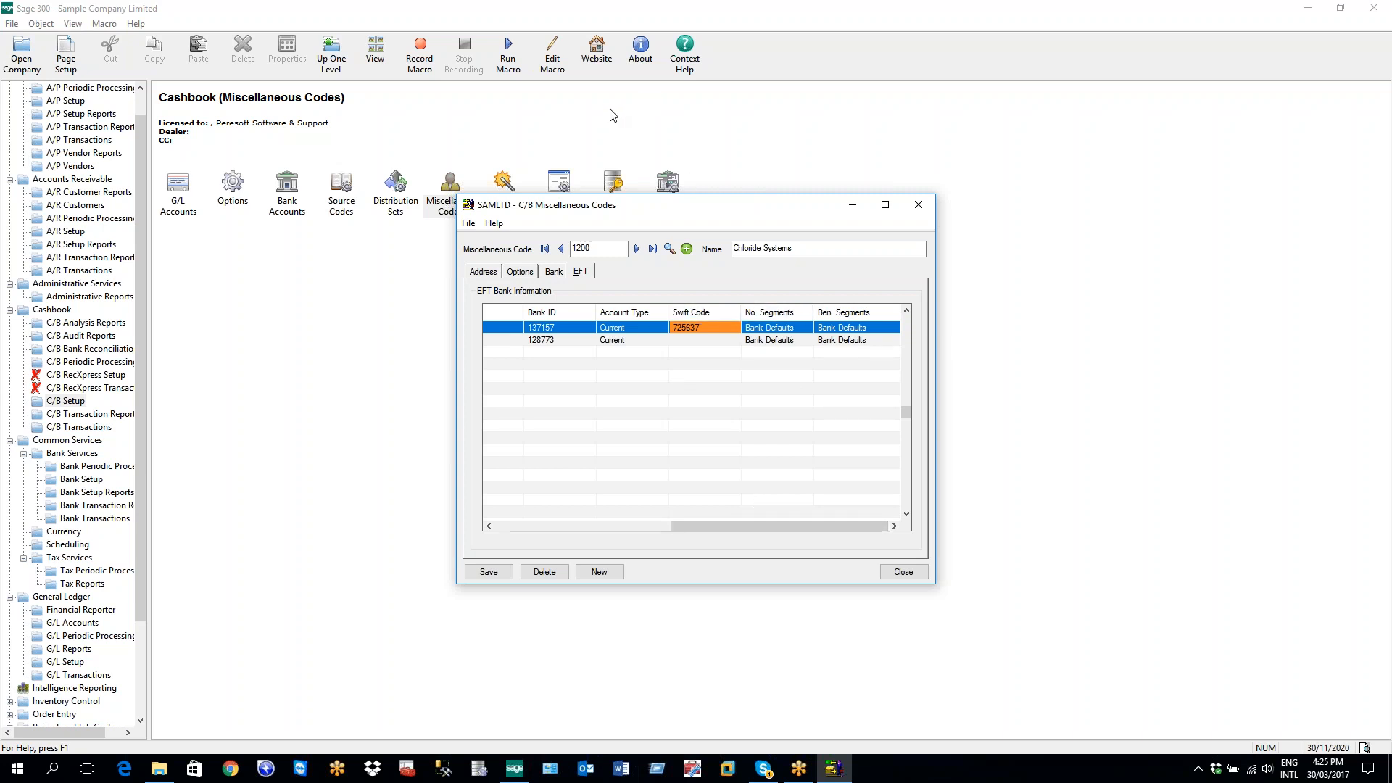
key("Right")
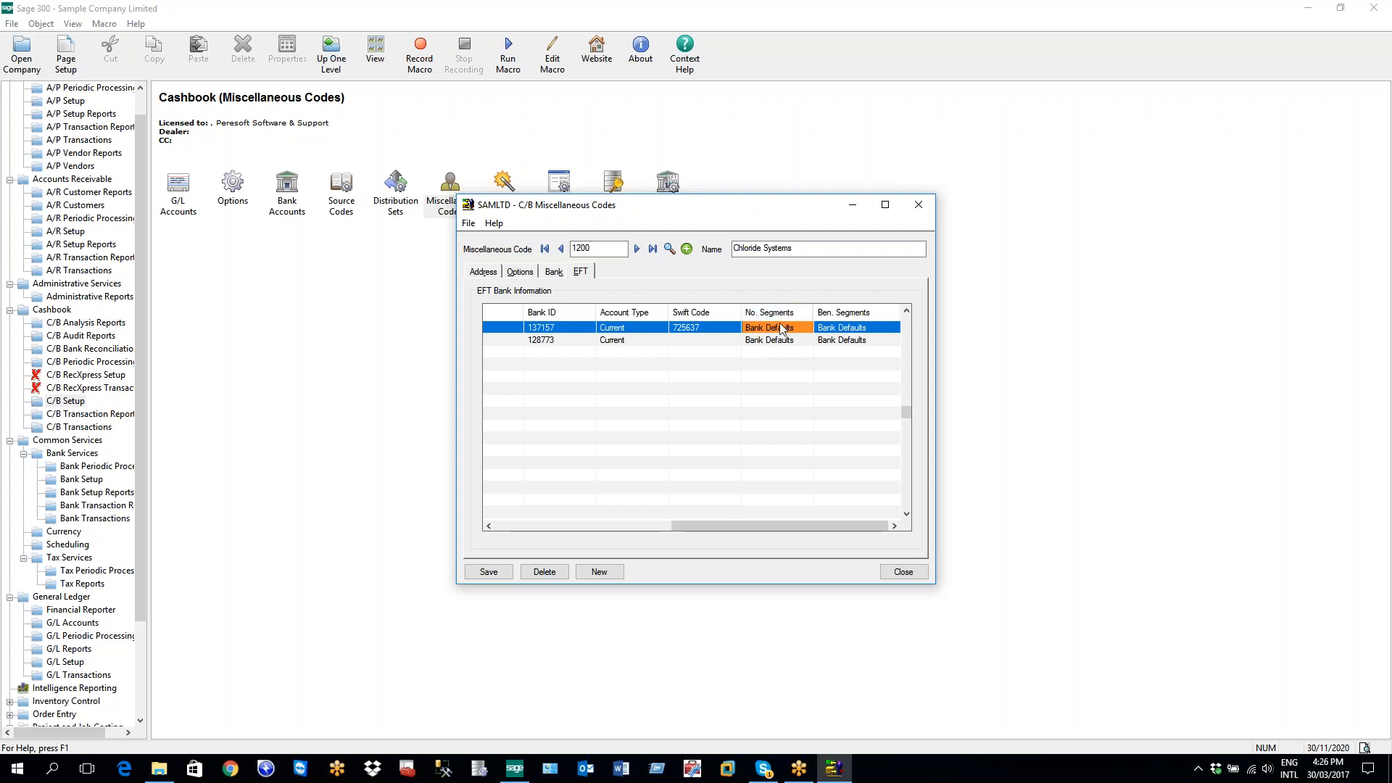
left_click(809, 331)
left_click(809, 330)
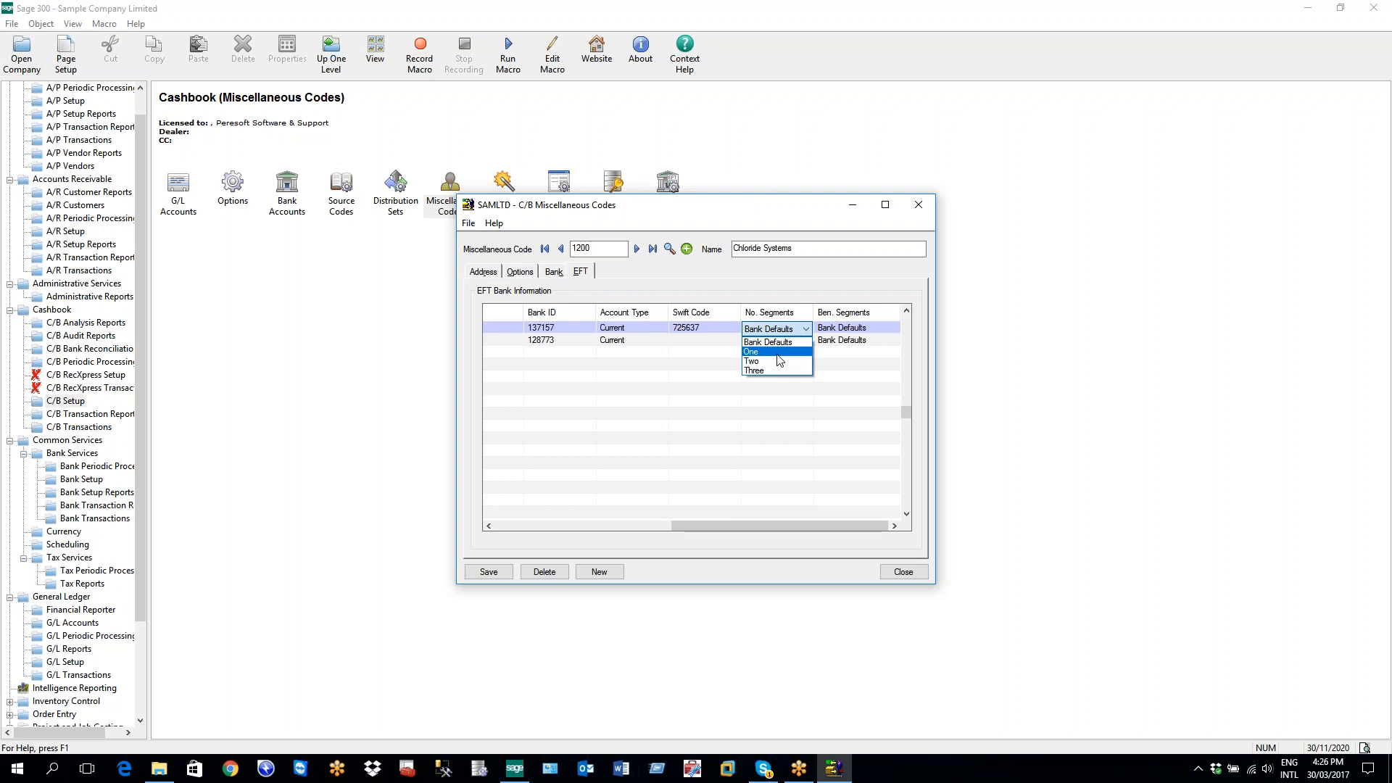
left_click(780, 342)
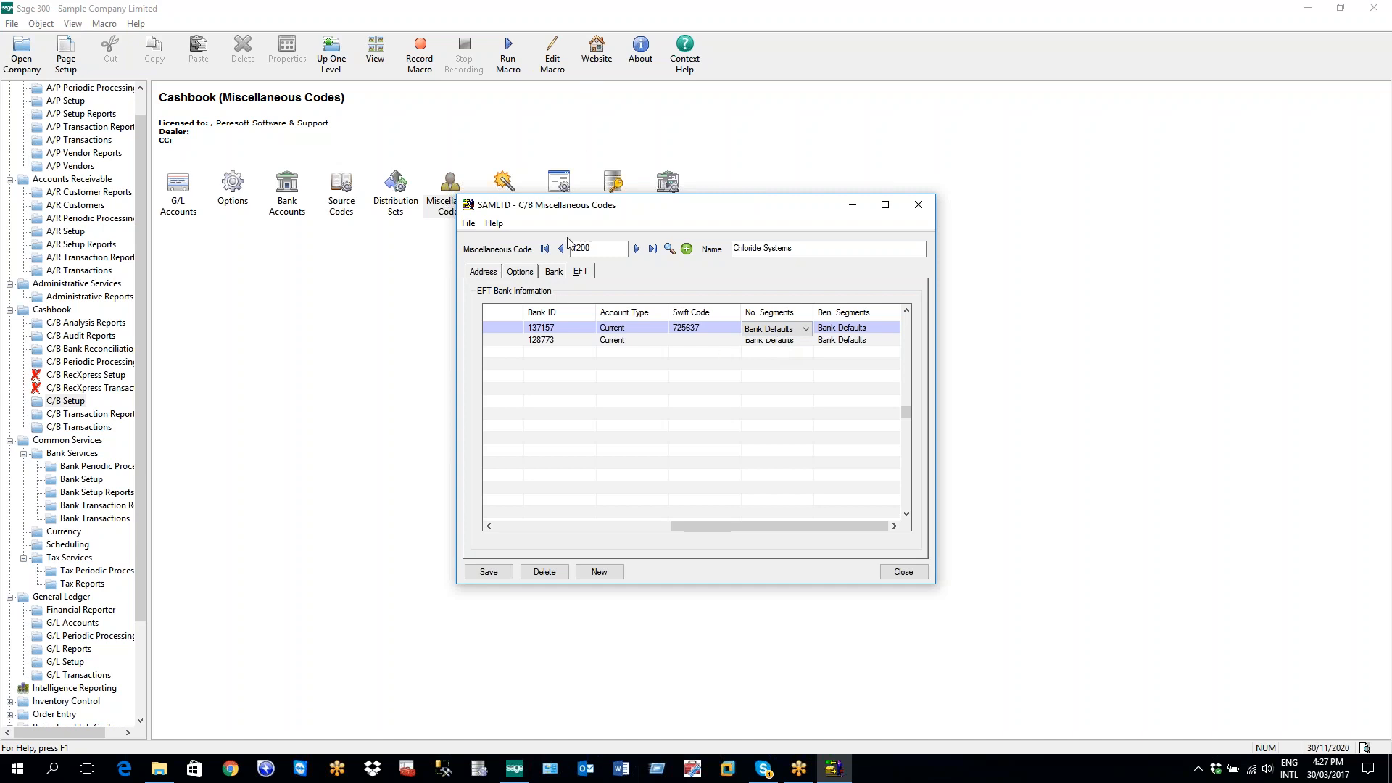
left_click(566, 247)
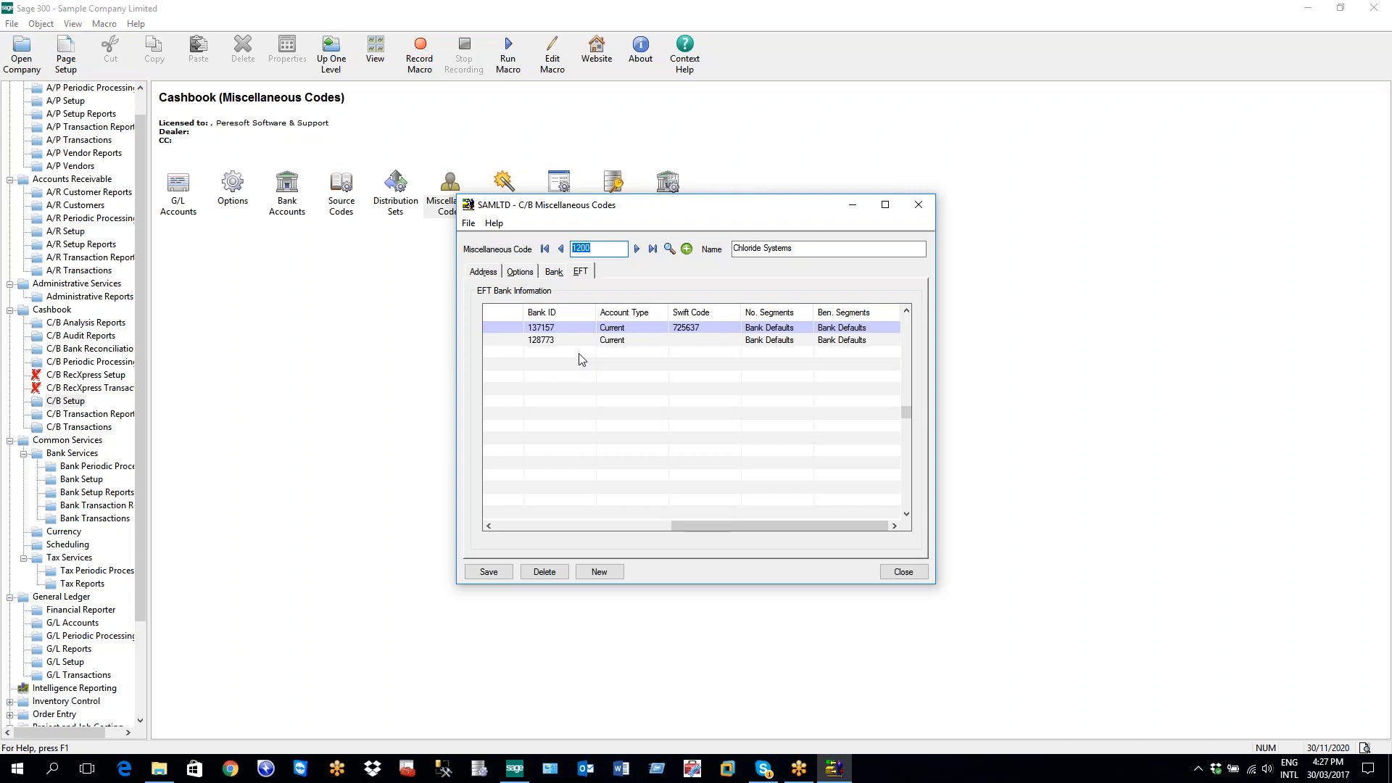
Open C/B Options on Retrieve From Other Systems, then return to code 1200's EFT details
left_click(70, 401)
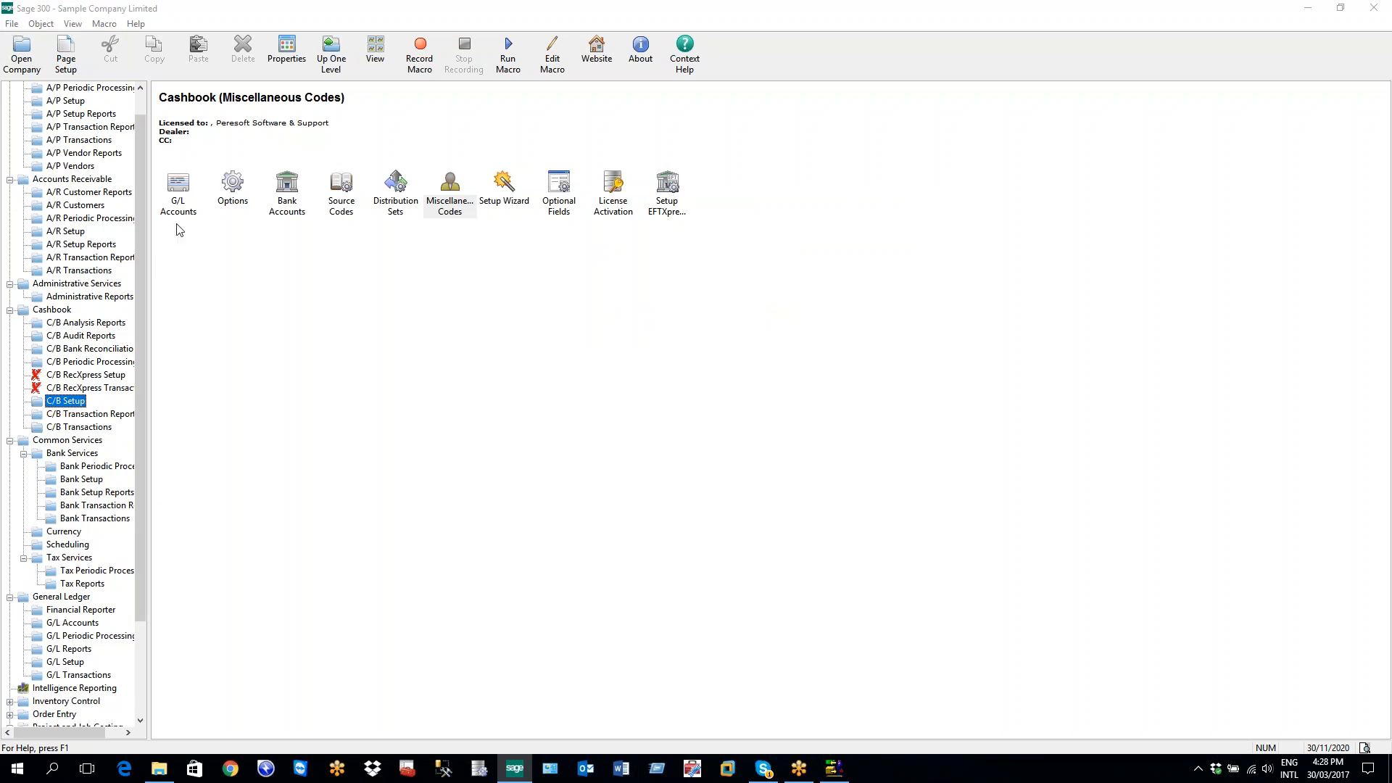
double_click(229, 187)
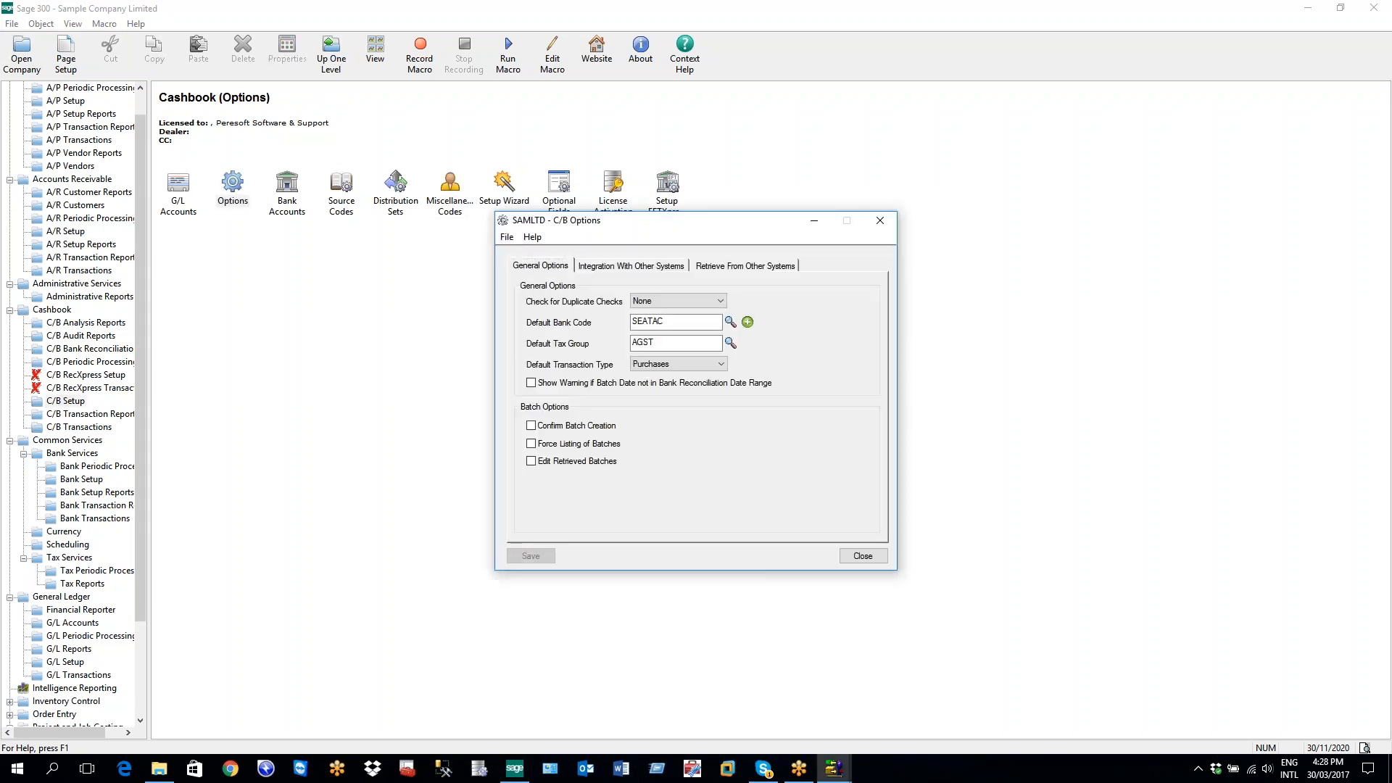
left_click(746, 267)
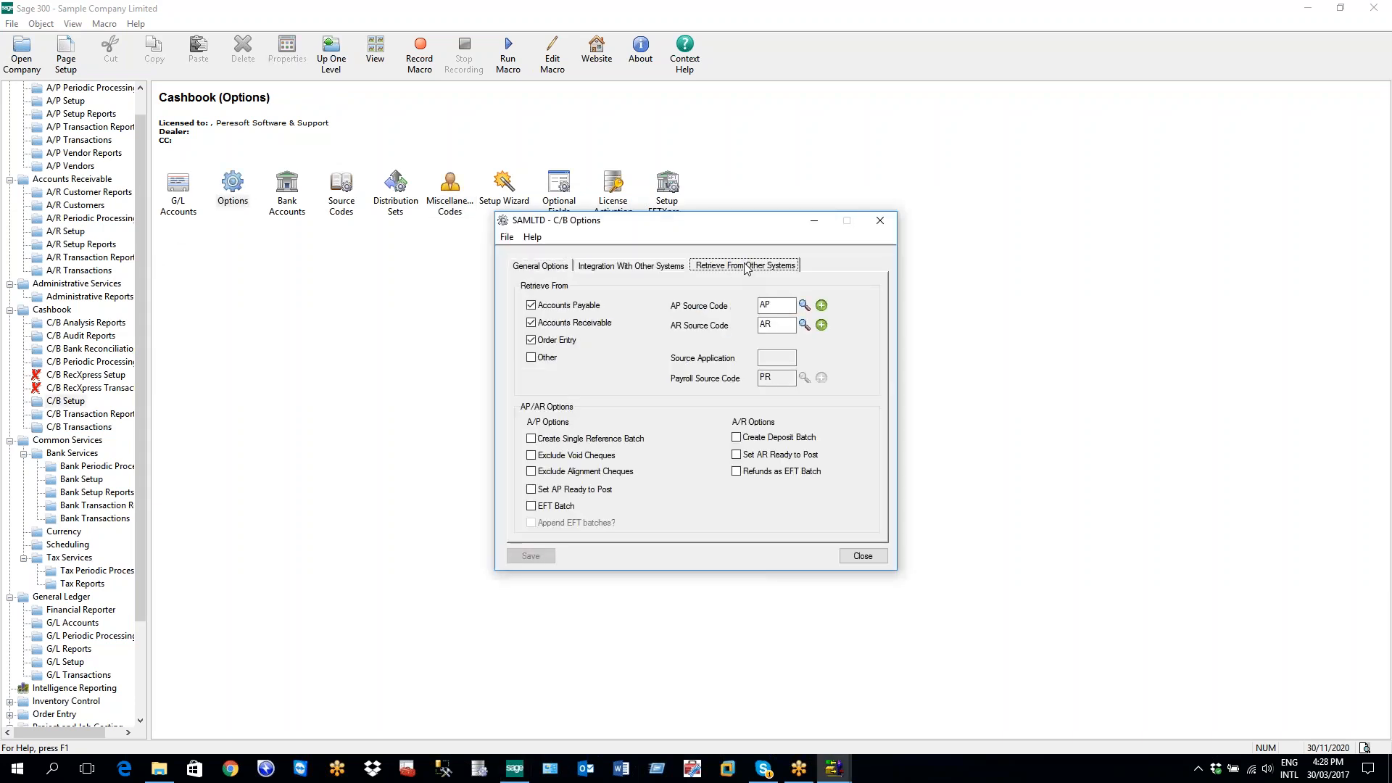
left_click(833, 768)
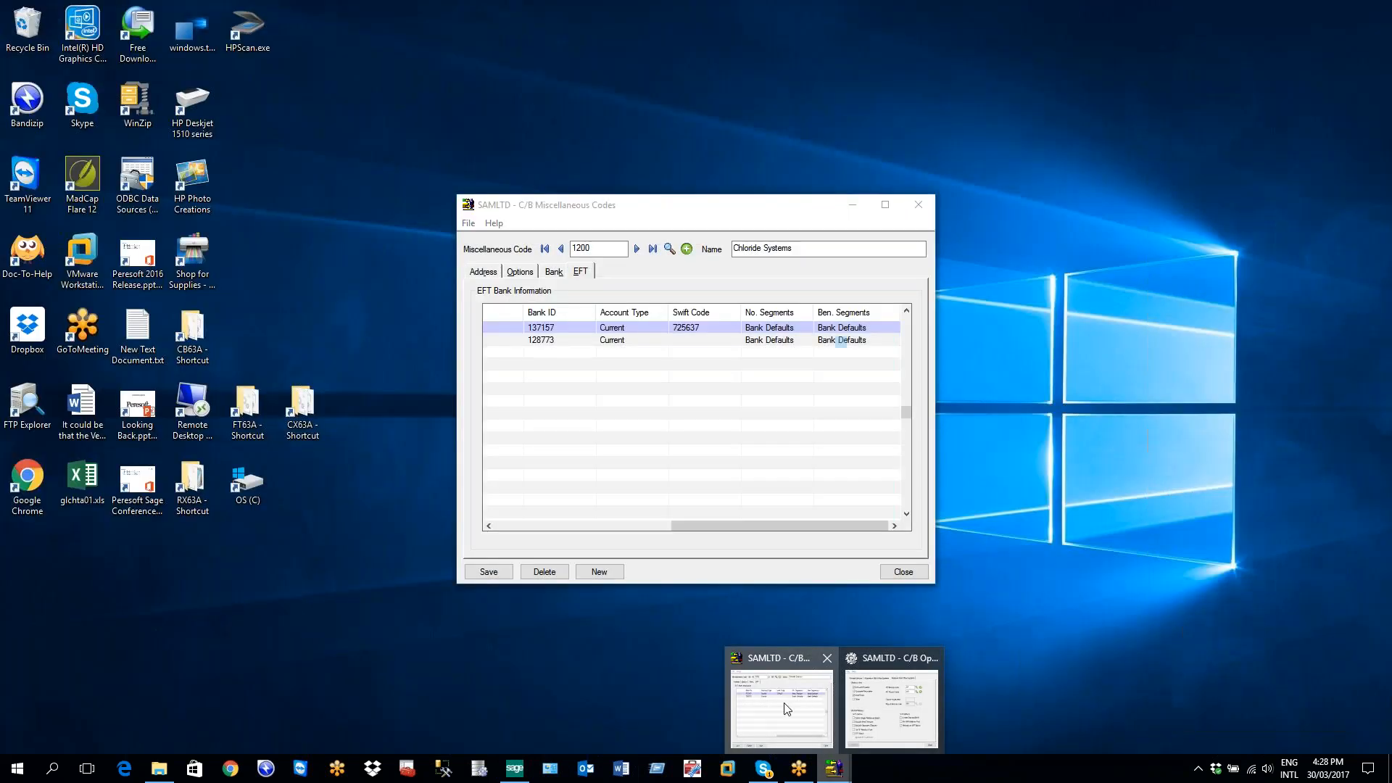
left_click(781, 707)
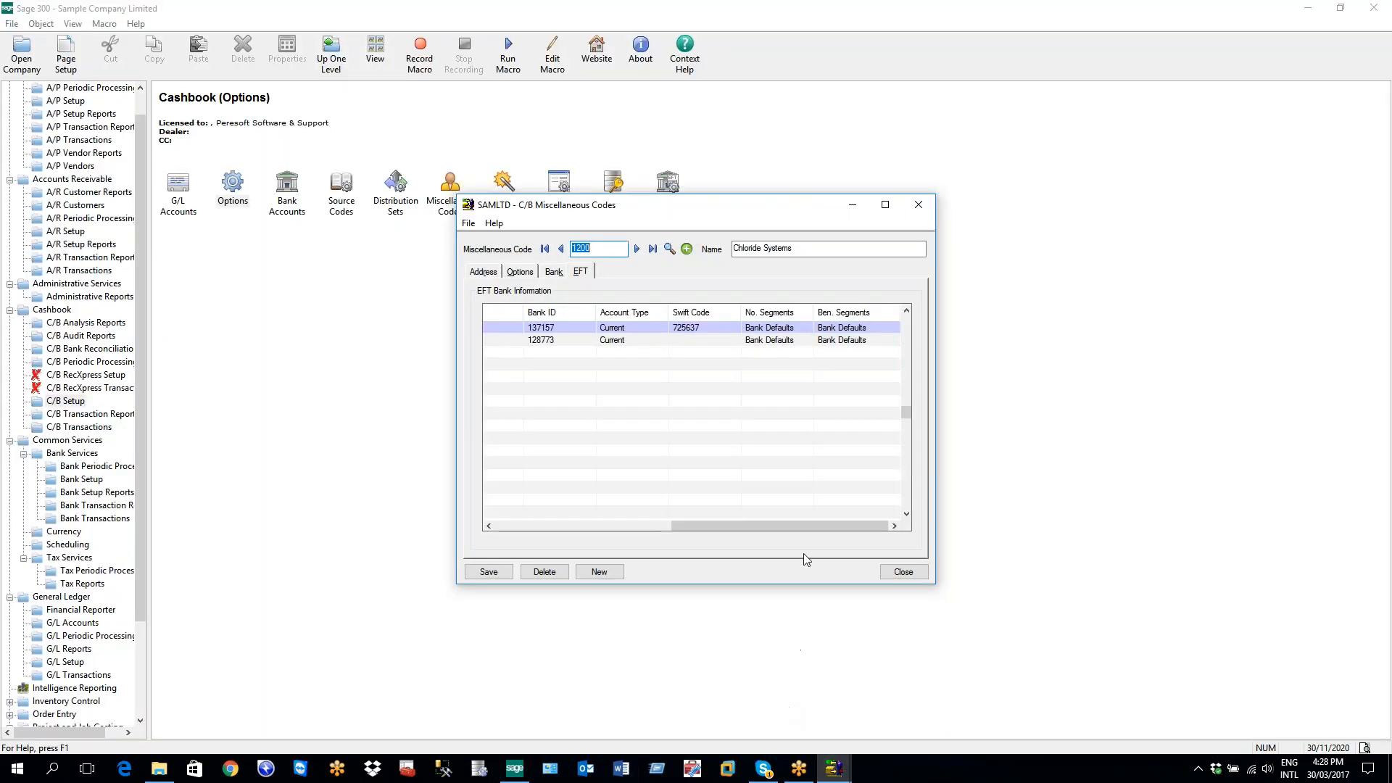
left_click(843, 329)
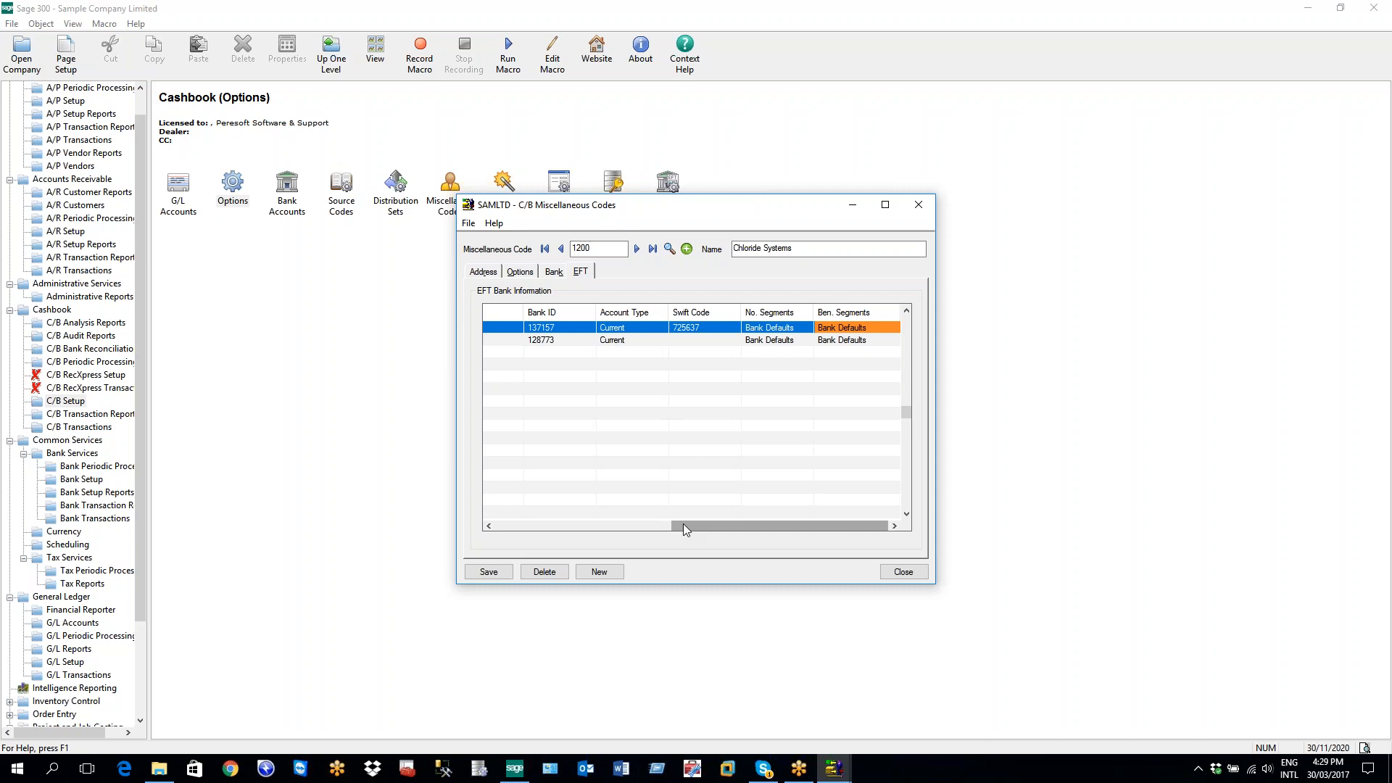
left_click_drag(683, 526, 488, 547)
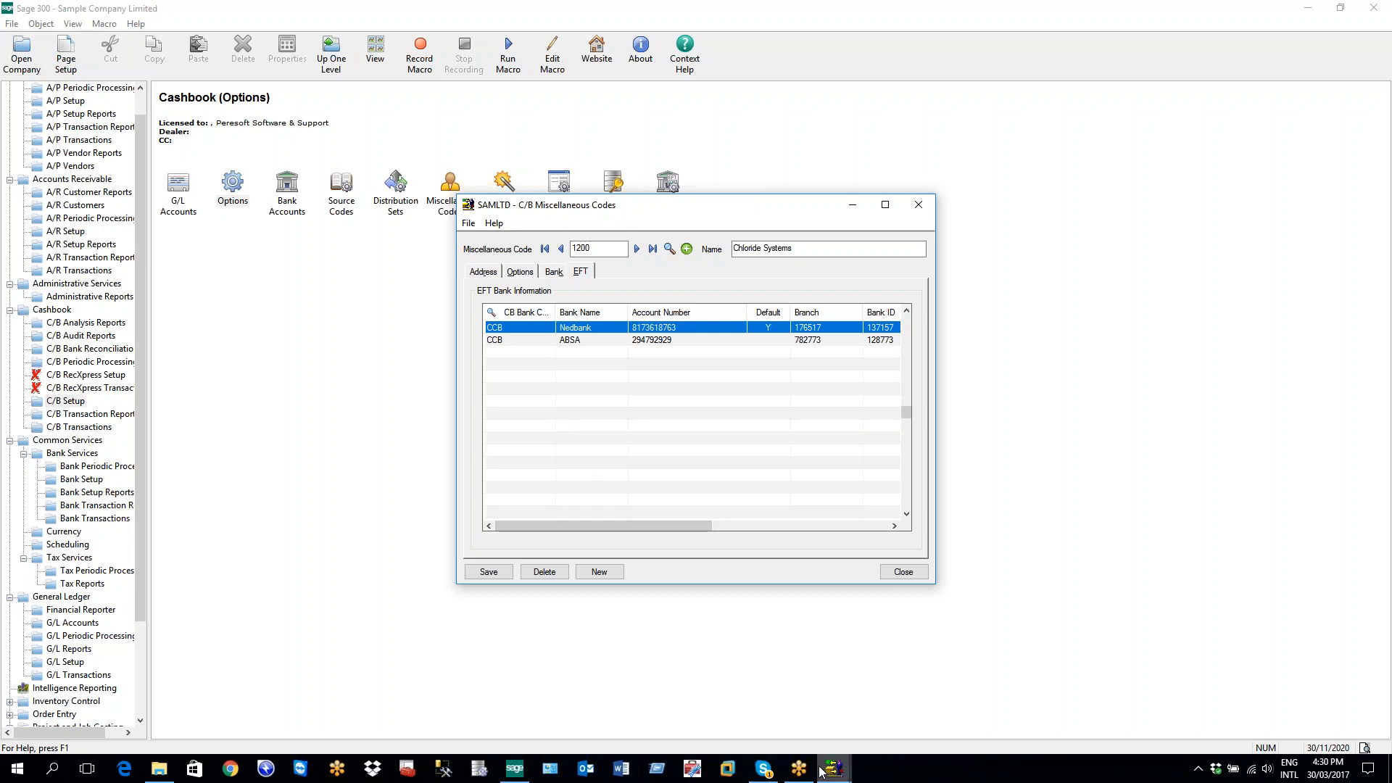
mouse_move(821, 771)
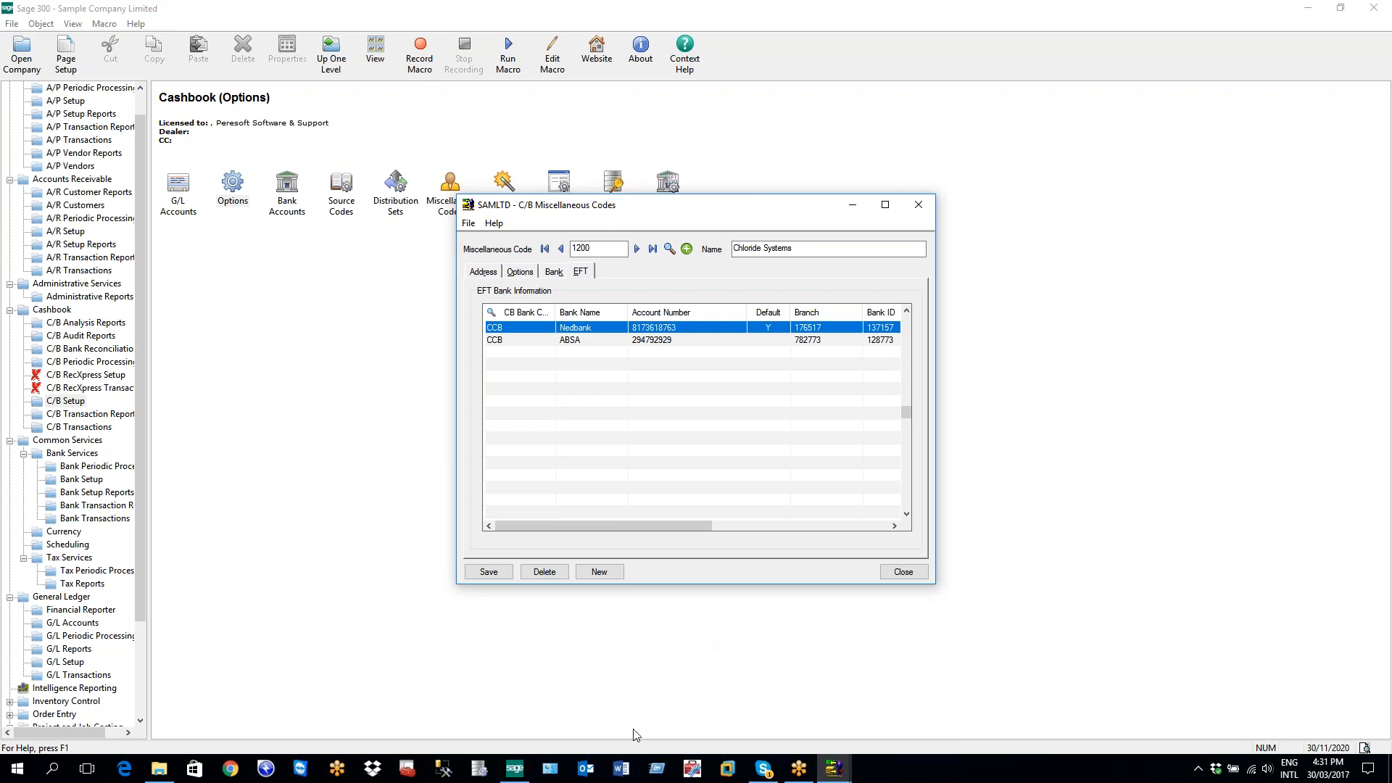
Open C/B Options and tick EFT Batch under A/P Options
double_click(234, 191)
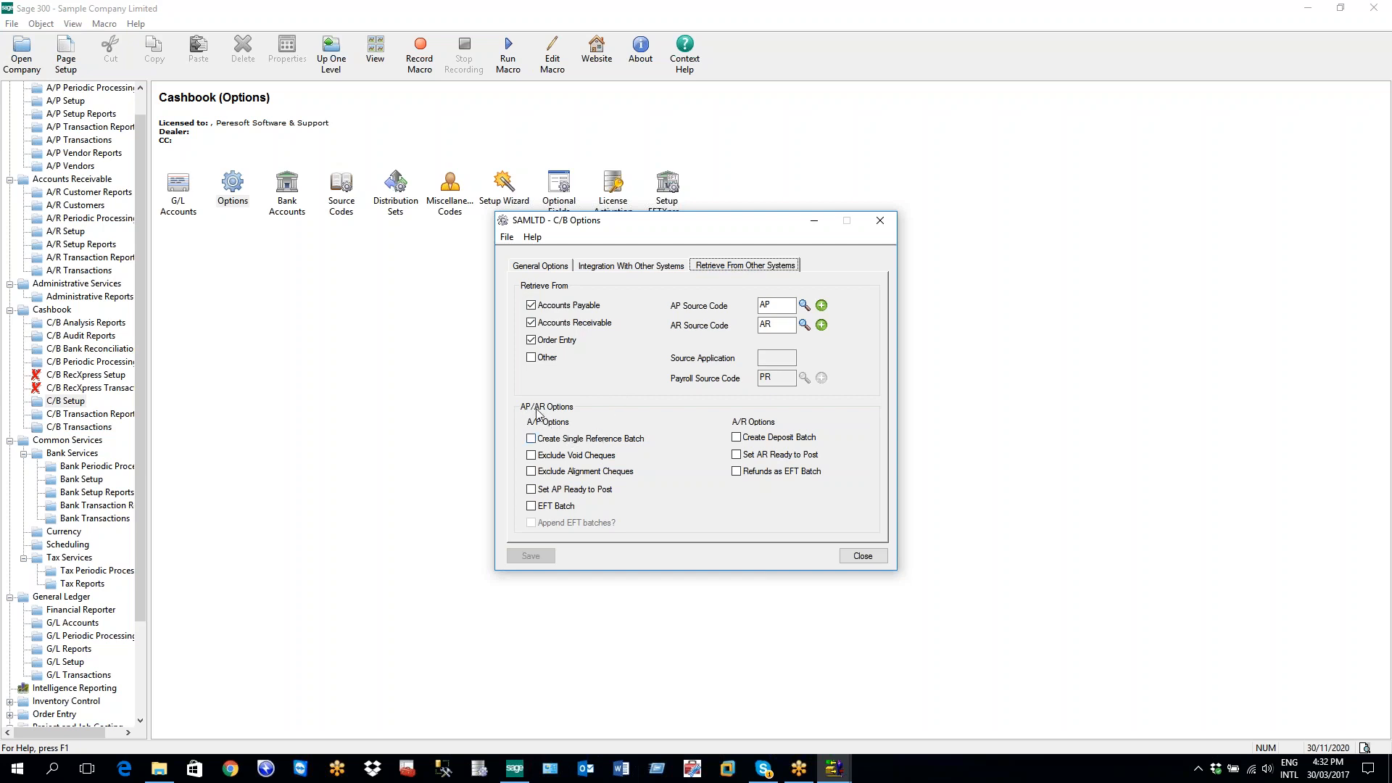
left_click(534, 507)
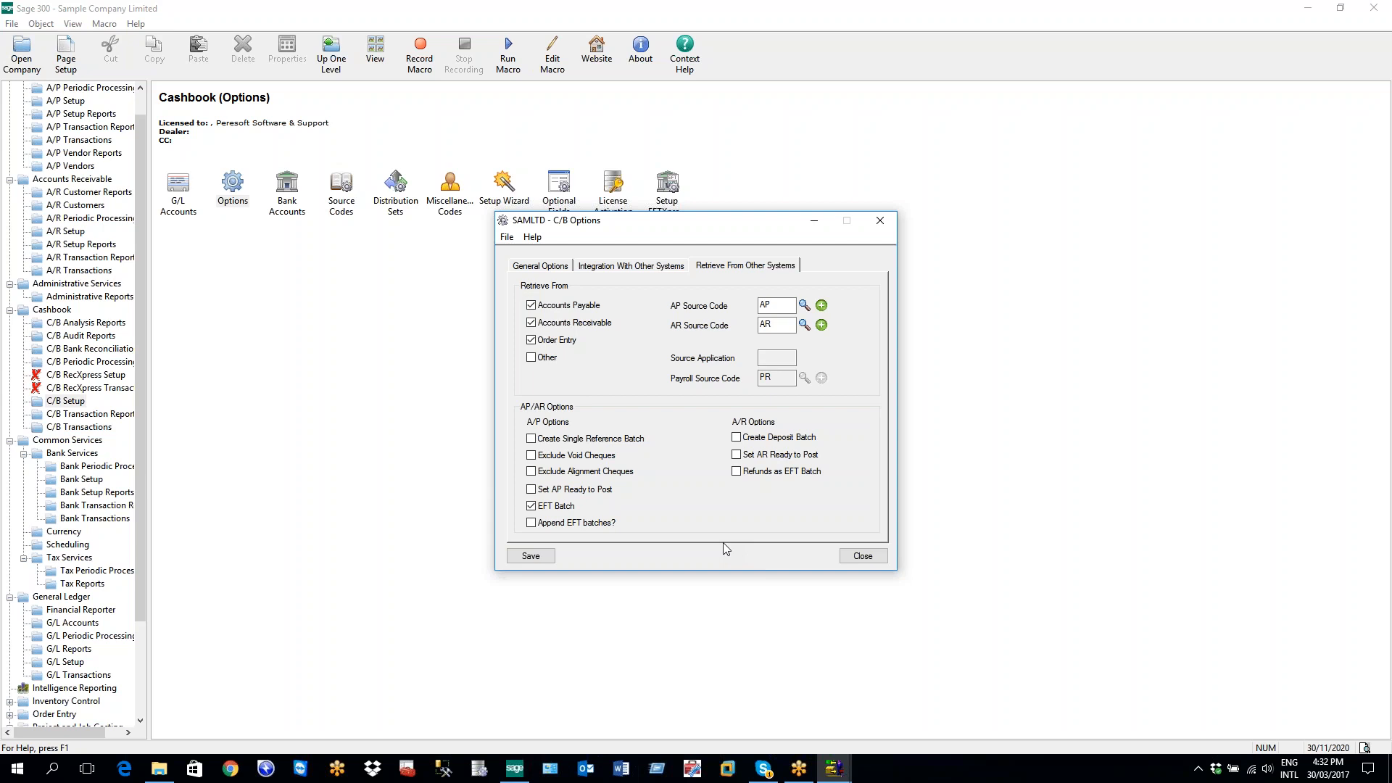
Leave 'Append EFT batches?' ticked under A/P Options in C/B Options
left_click(532, 523)
left_click(532, 523)
left_click(532, 523)
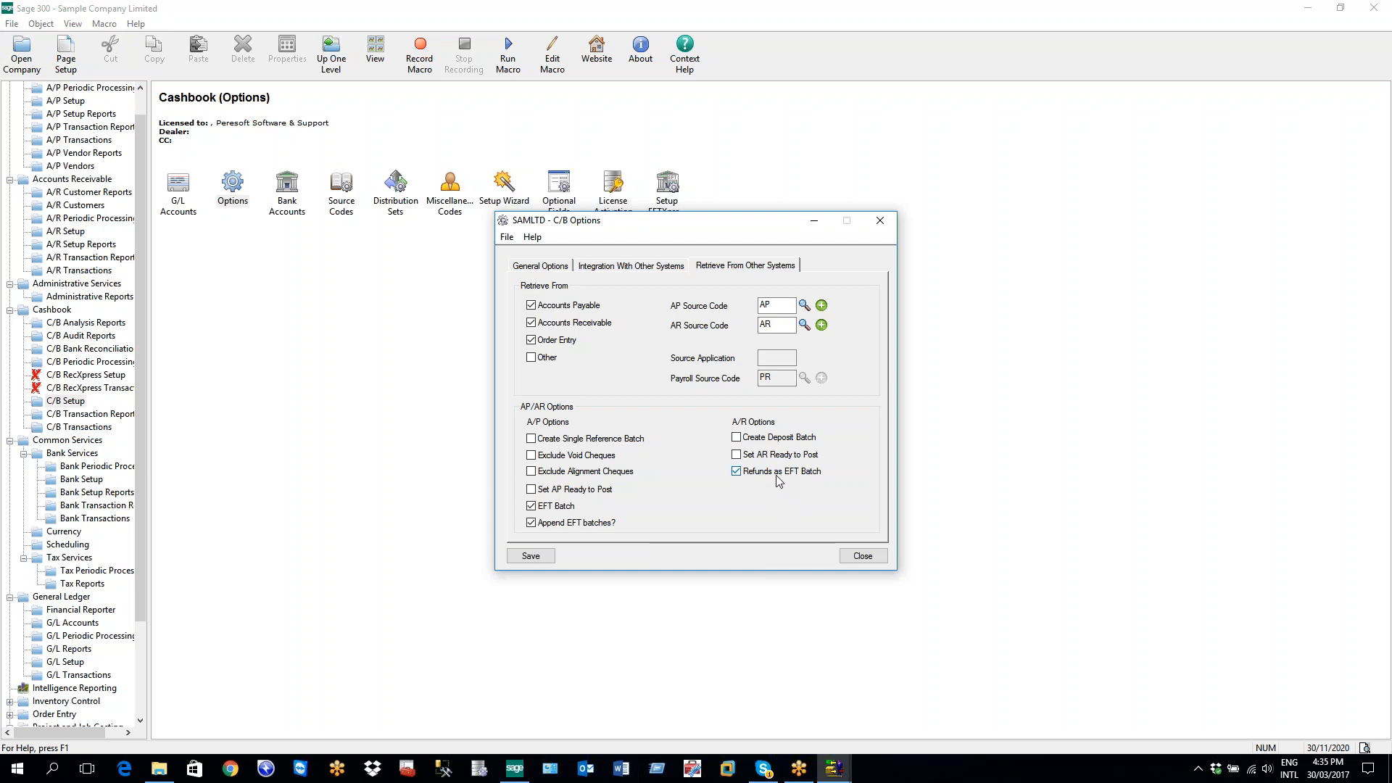
Untick Refunds as EFT Batch and EFT Batch, close C/B Options without saving, then show the audit reports
left_click(740, 471)
left_click(531, 506)
left_click(879, 220)
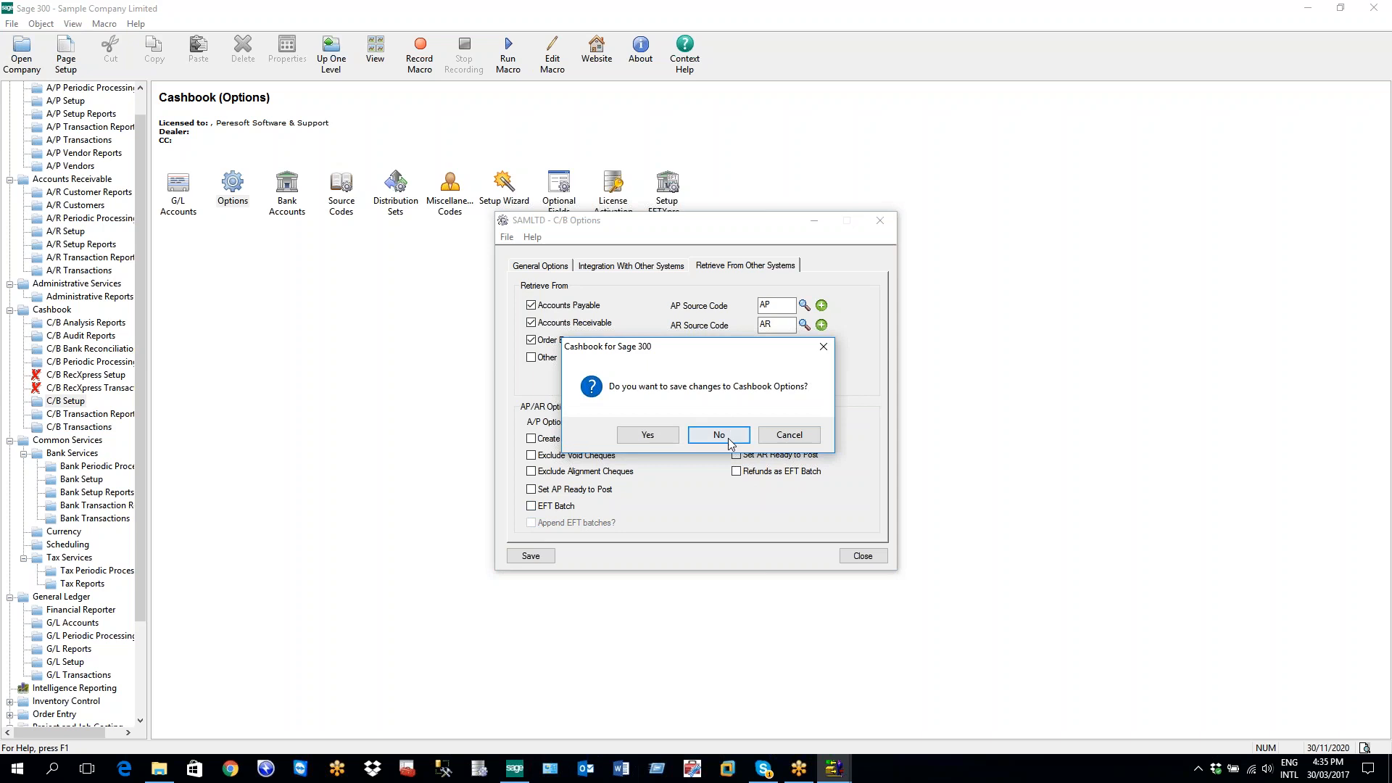
left_click(733, 434)
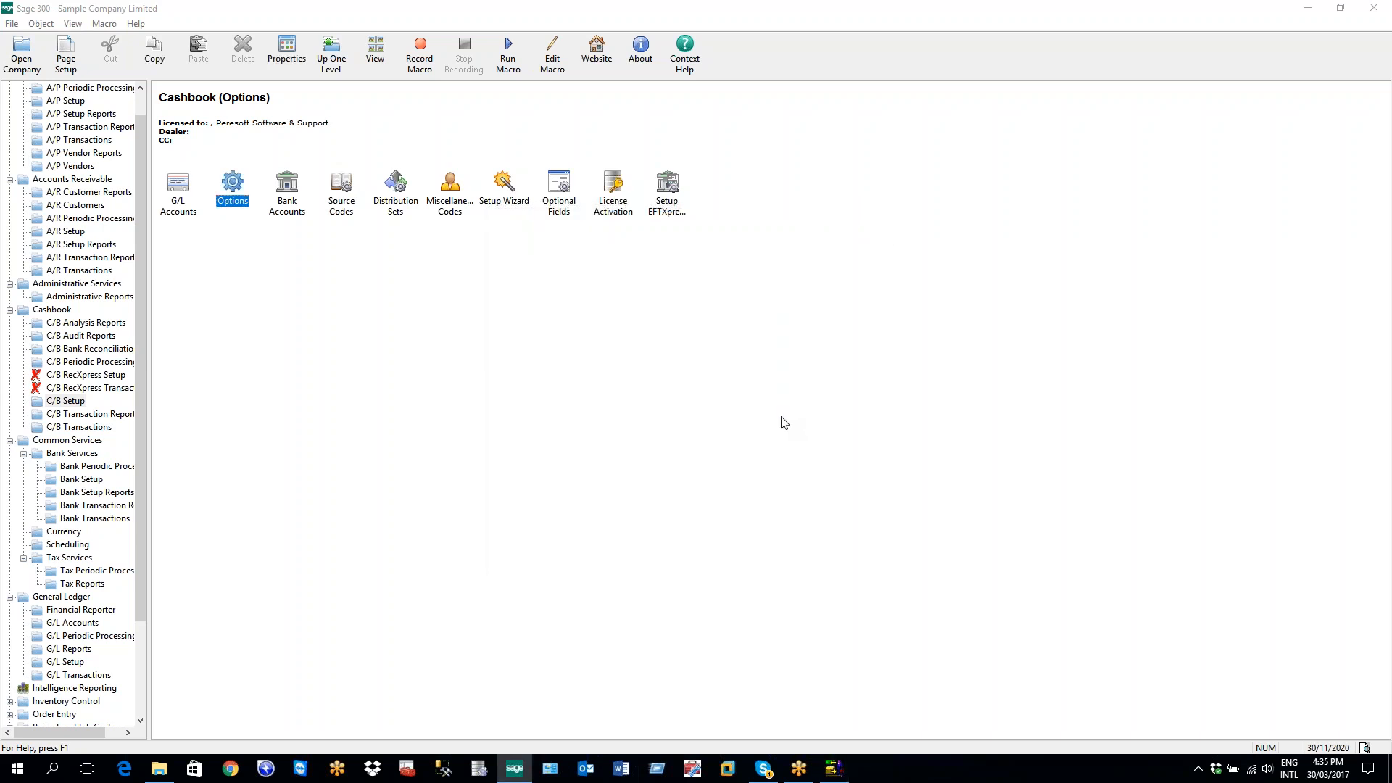
left_click(109, 338)
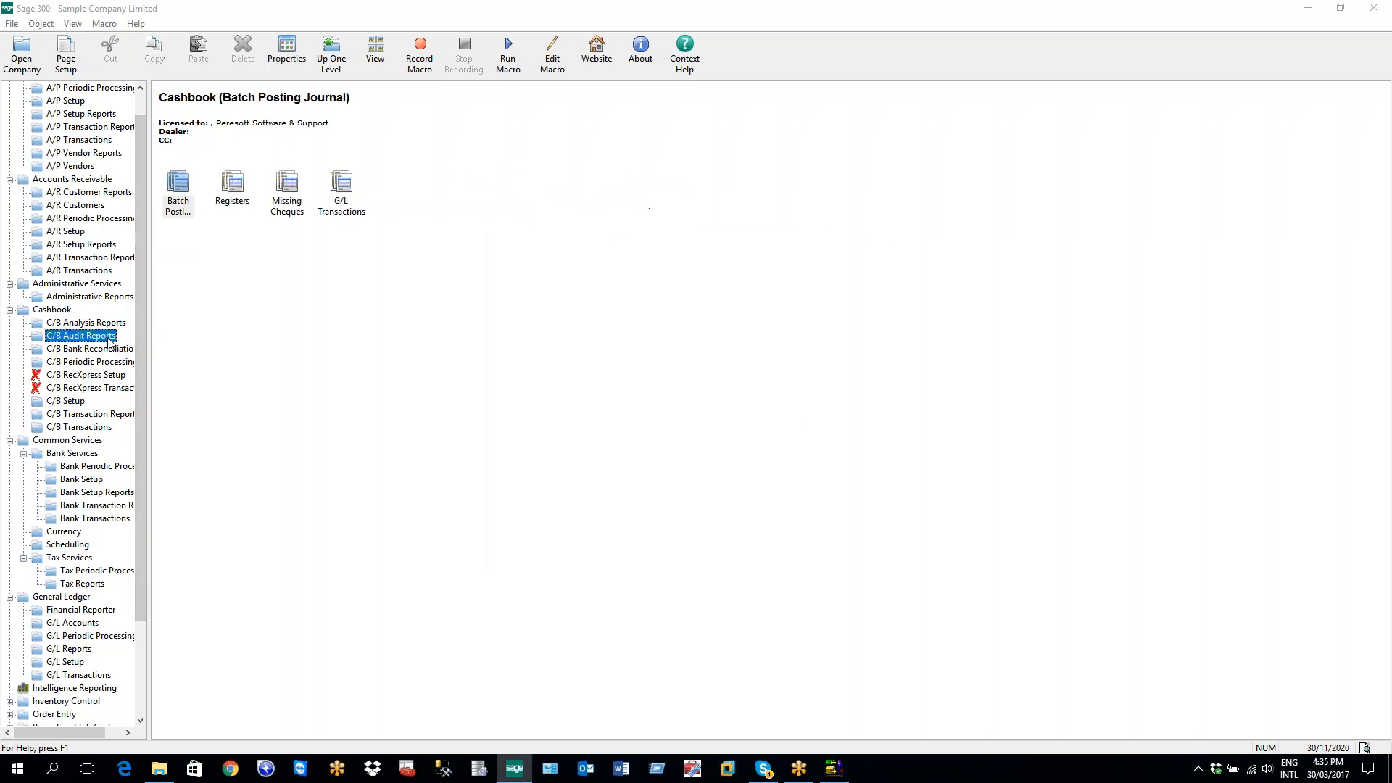
Print the EFT Bank Audit register for banks CCB to VISASTB from C/B Registers
left_click(232, 190)
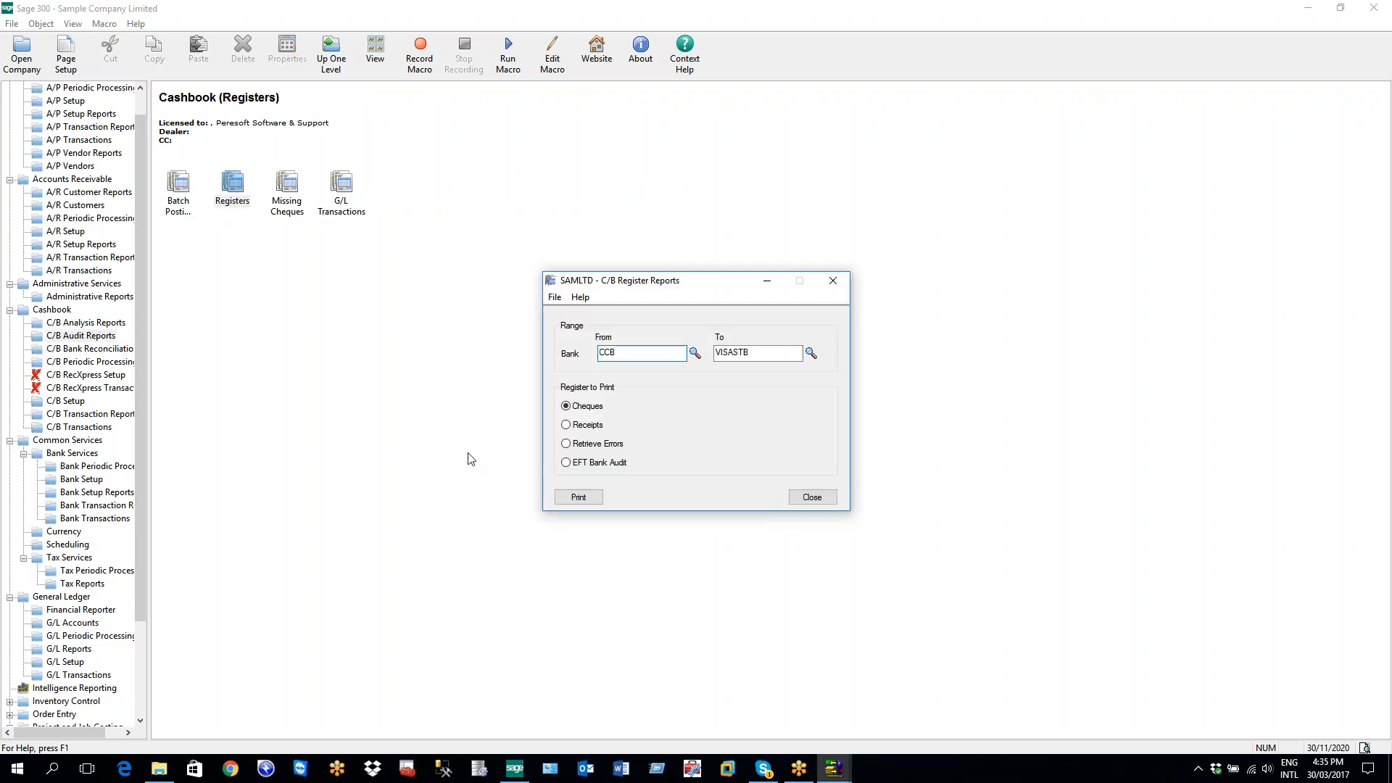
left_click(573, 463)
left_click(572, 499)
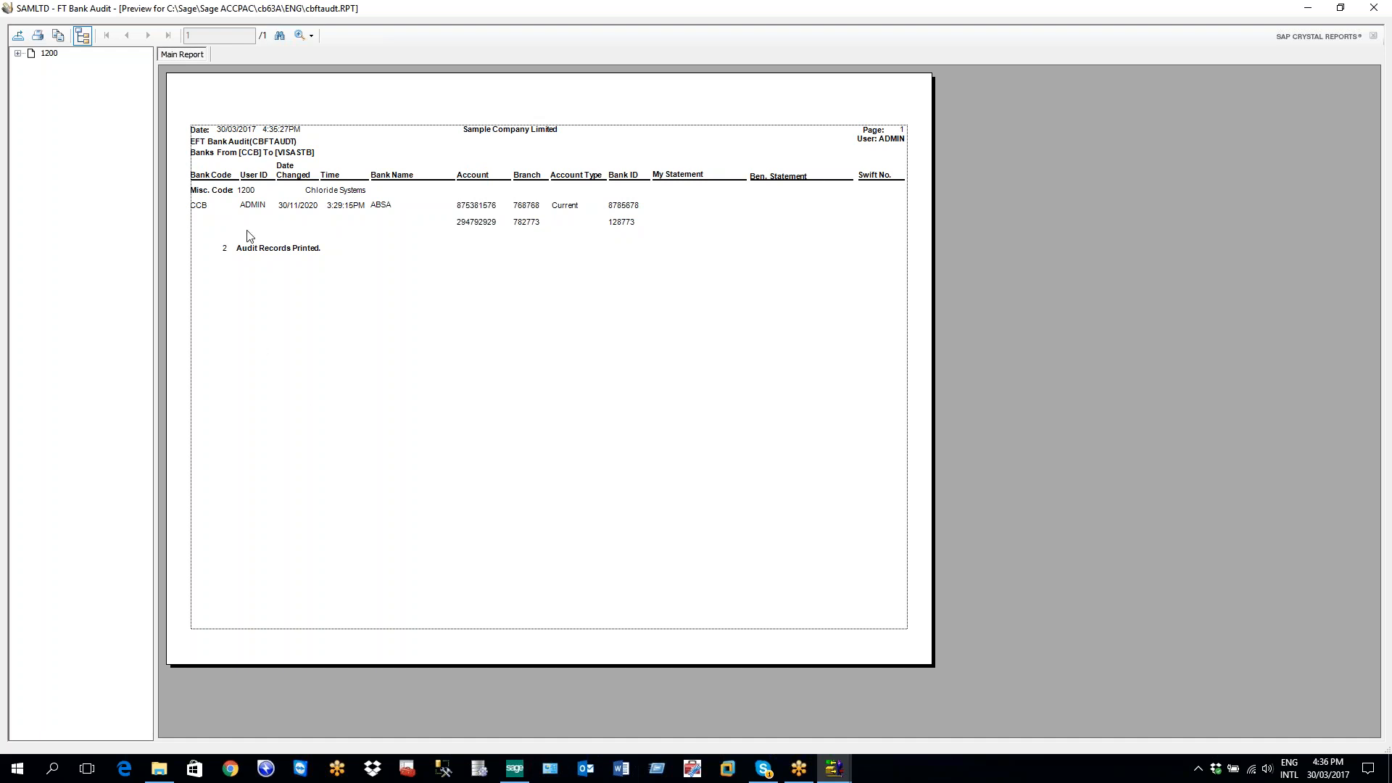
Inspect bank CCB, misc. code 1200, the CCB–VISASTB heading and both account numbers, then close the preview
left_click(202, 207)
left_click(262, 190)
left_click(330, 157)
left_click(470, 207)
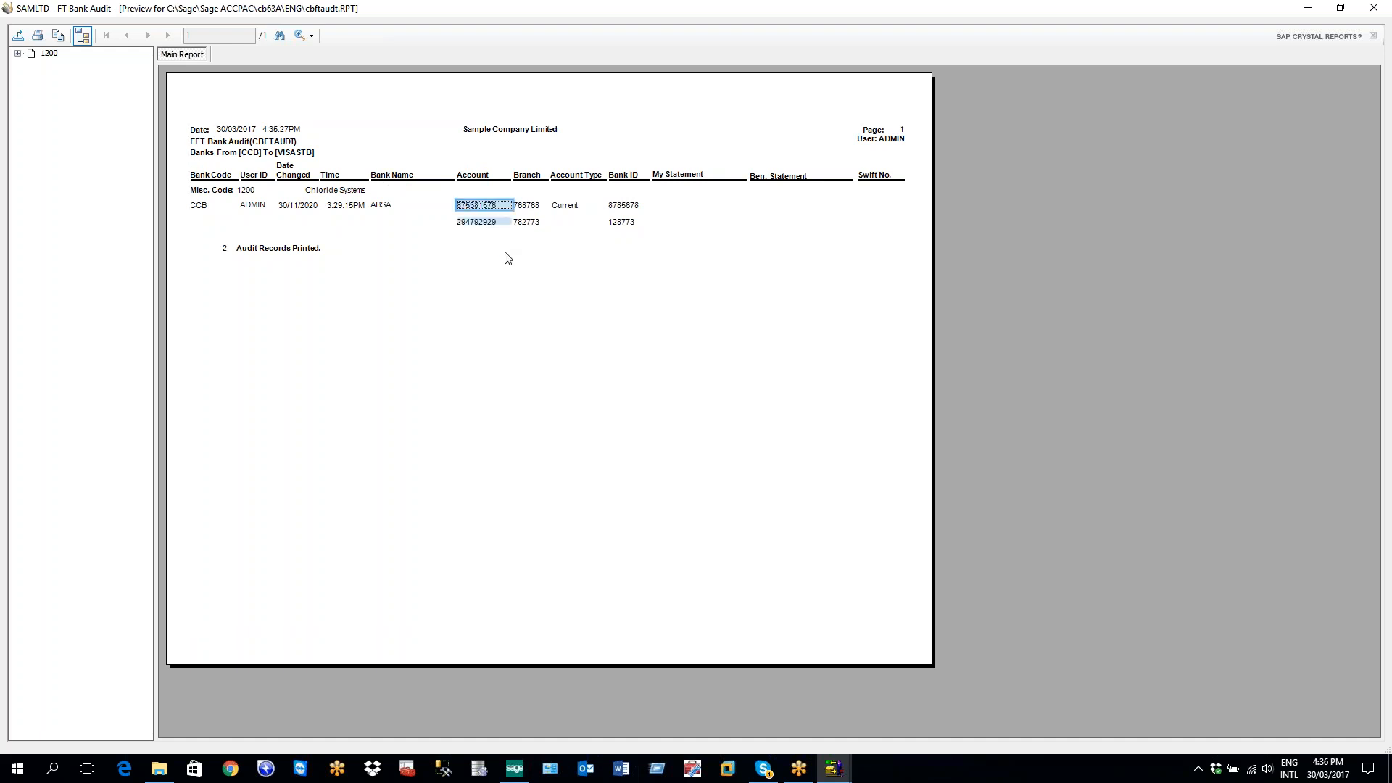
left_click(482, 223)
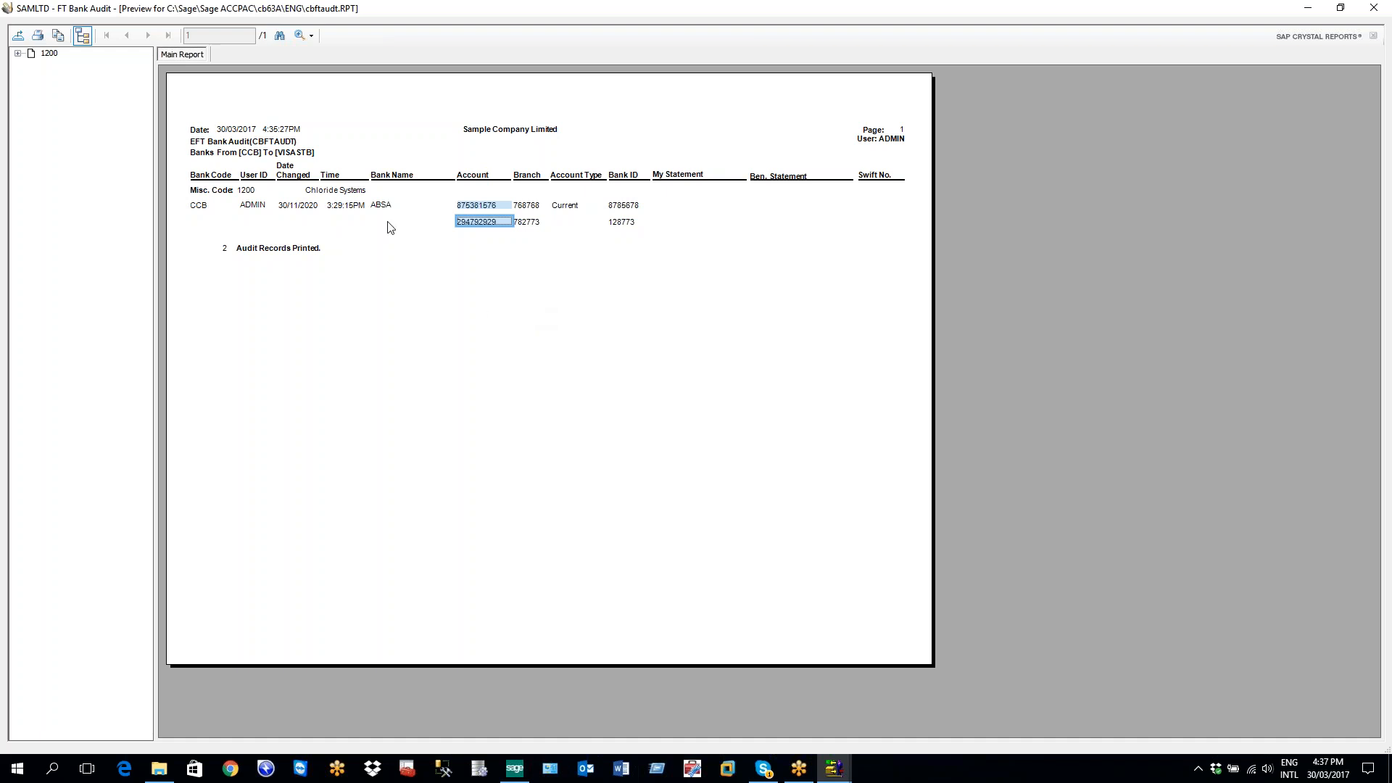
left_click(1372, 11)
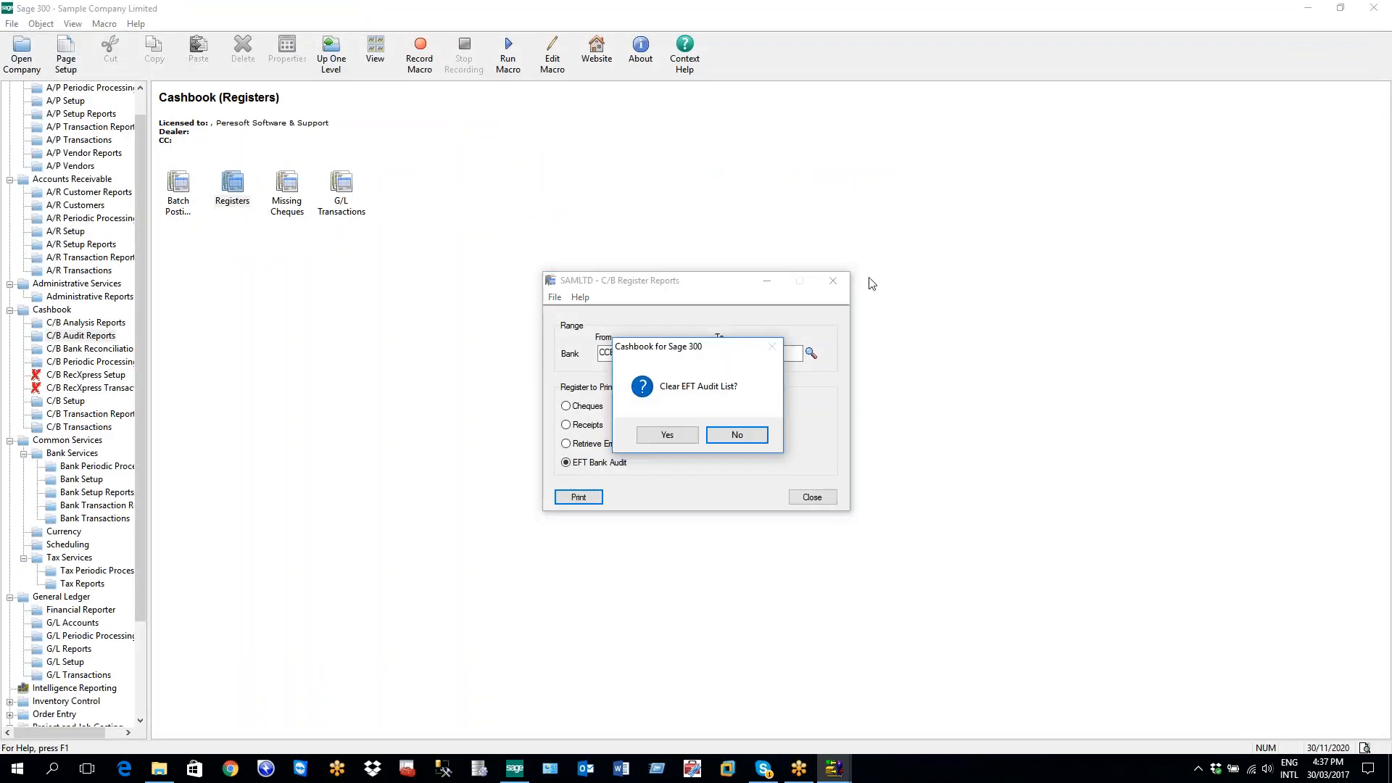
Keep the EFT audit list uncleared, close C/B Register Reports, and show Administrative Services
left_click(747, 437)
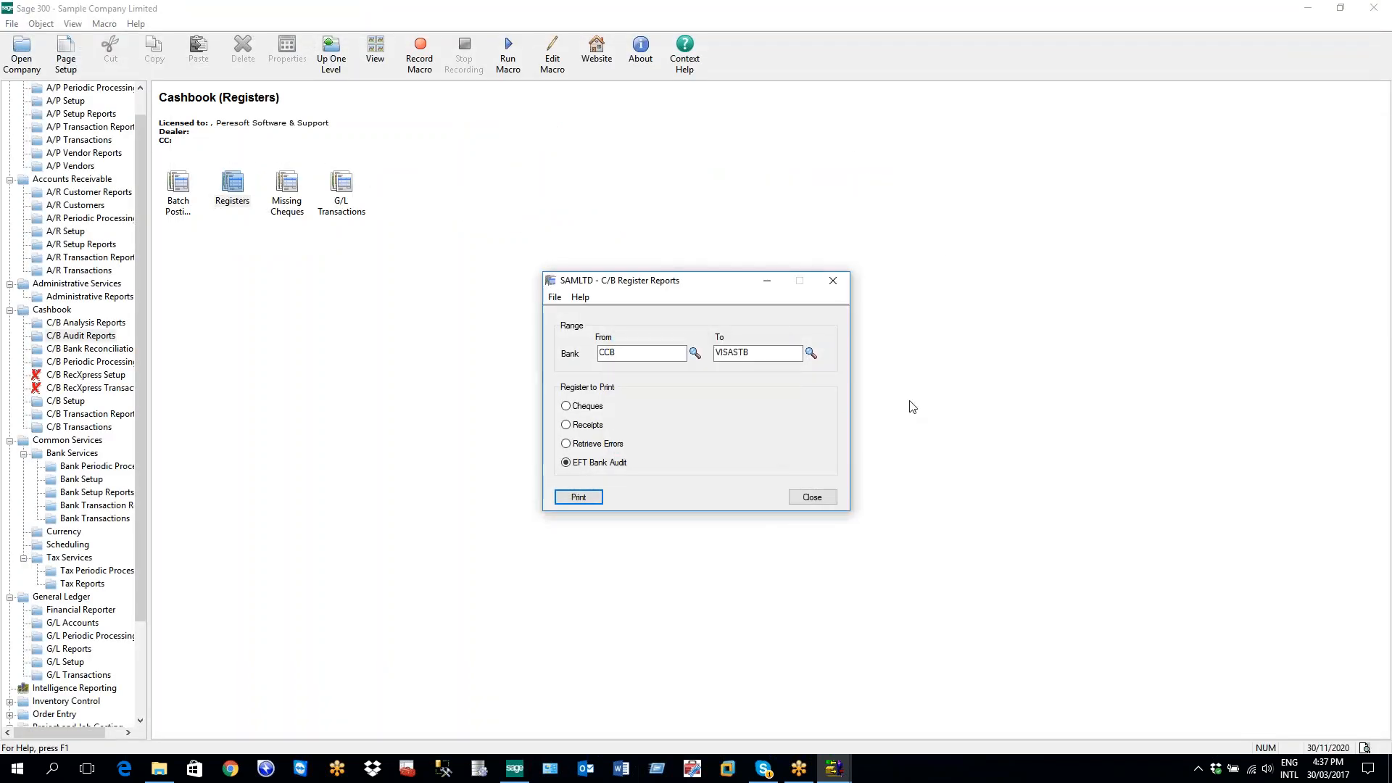
left_click(832, 280)
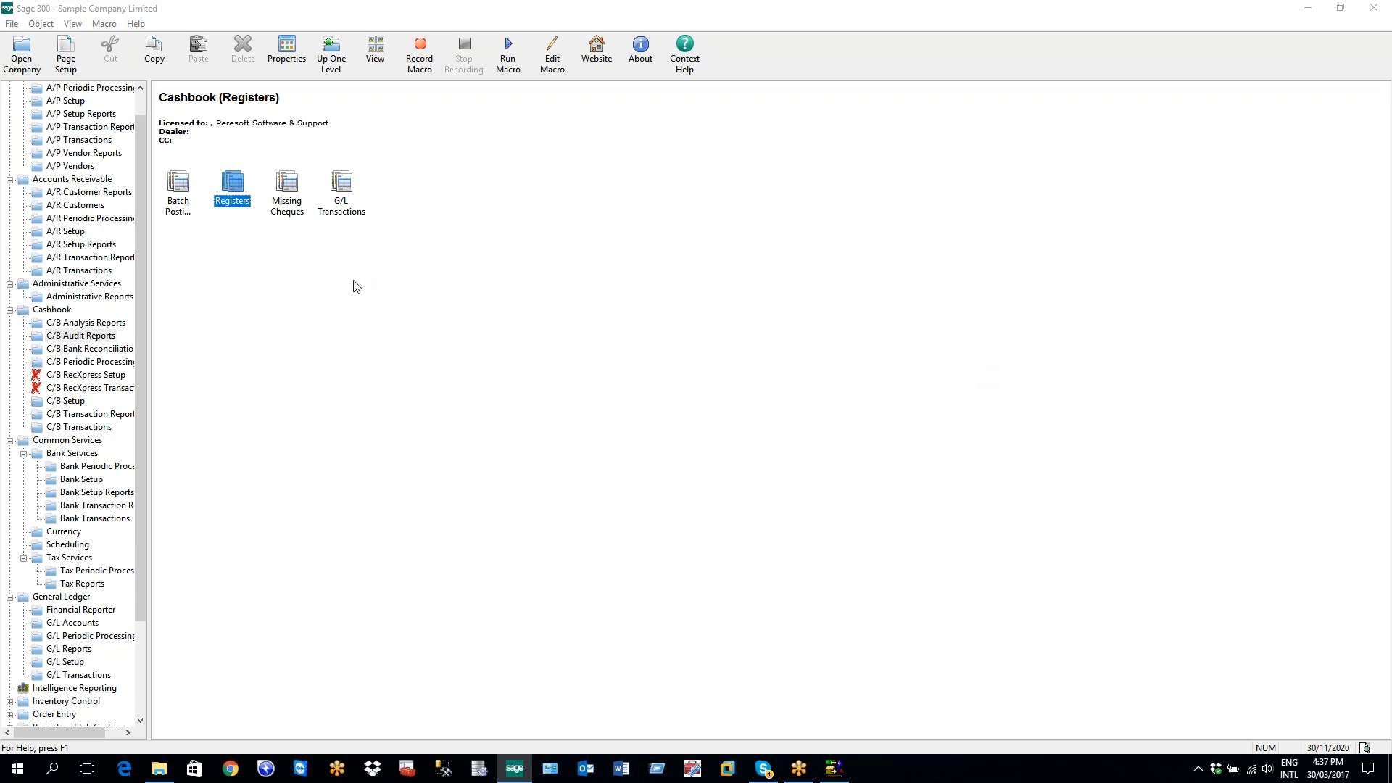
left_click(103, 283)
double_click(245, 206)
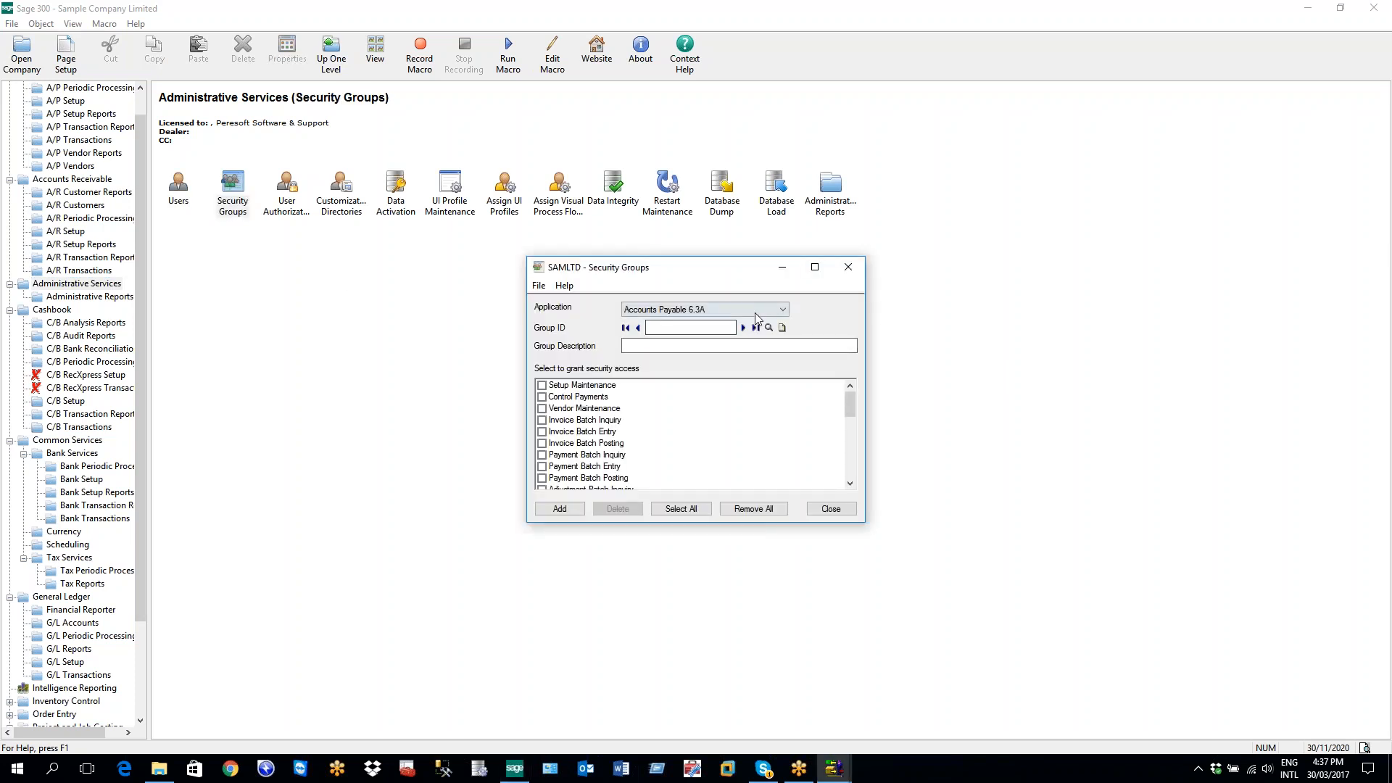
left_click(676, 310)
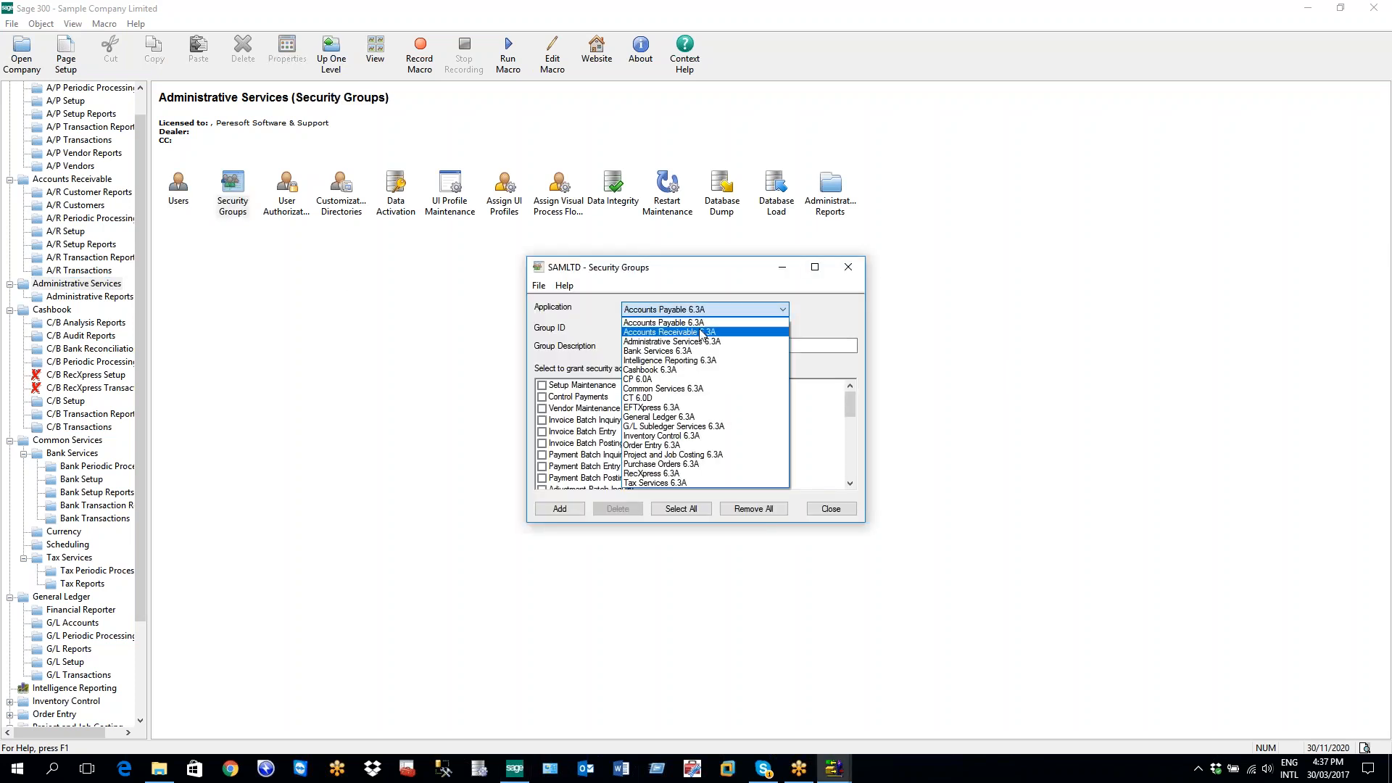
left_click(679, 407)
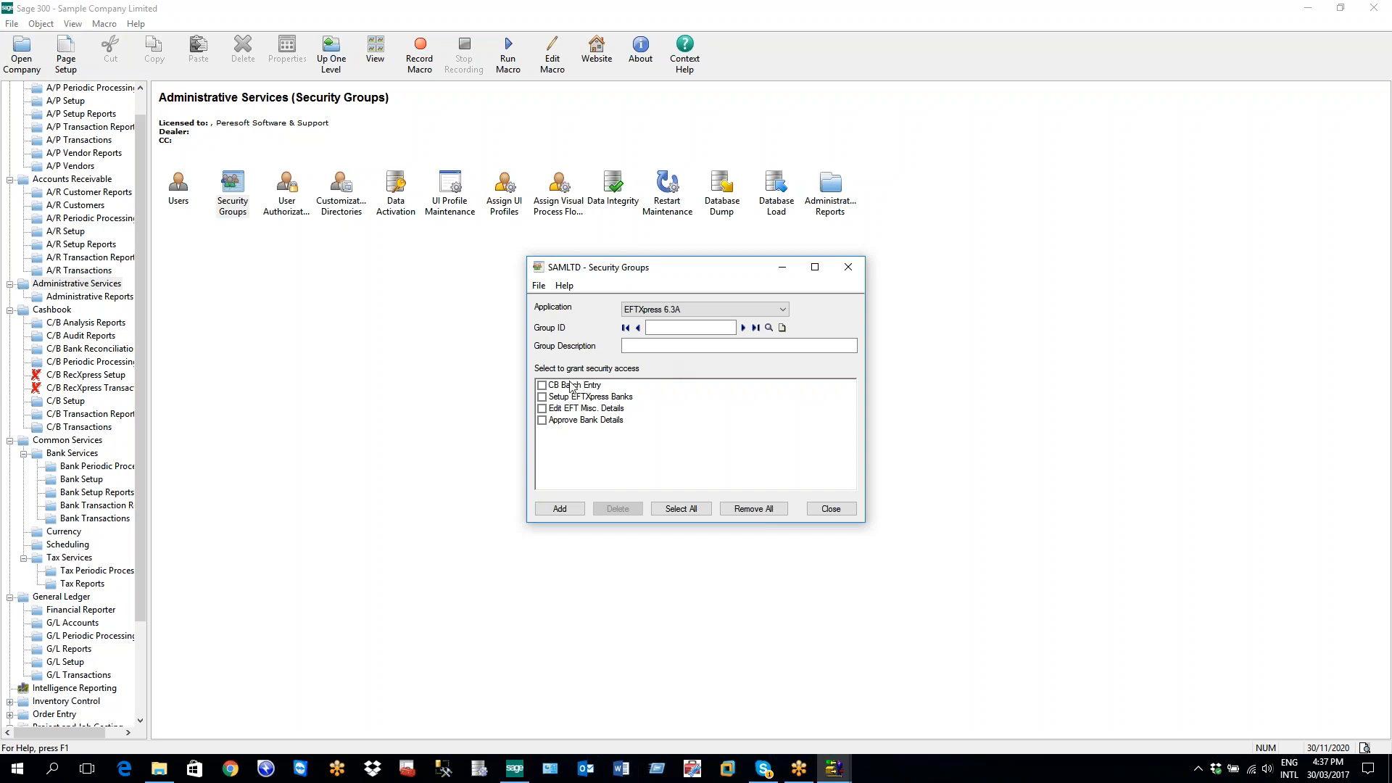
left_click(542, 385)
left_click(542, 386)
left_click(542, 398)
left_click(542, 408)
left_click(542, 420)
left_click(545, 424)
left_click(543, 421)
left_click(542, 420)
left_click(848, 267)
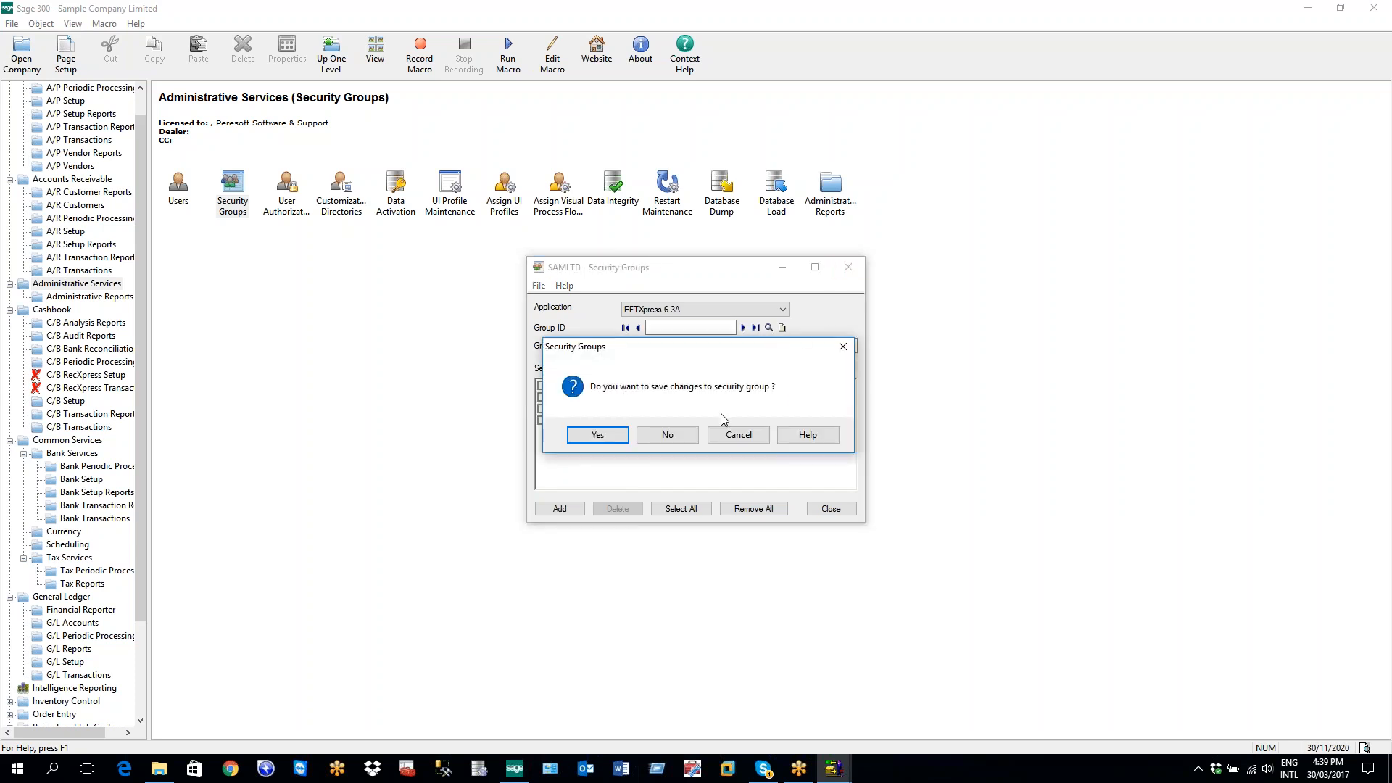
left_click(684, 438)
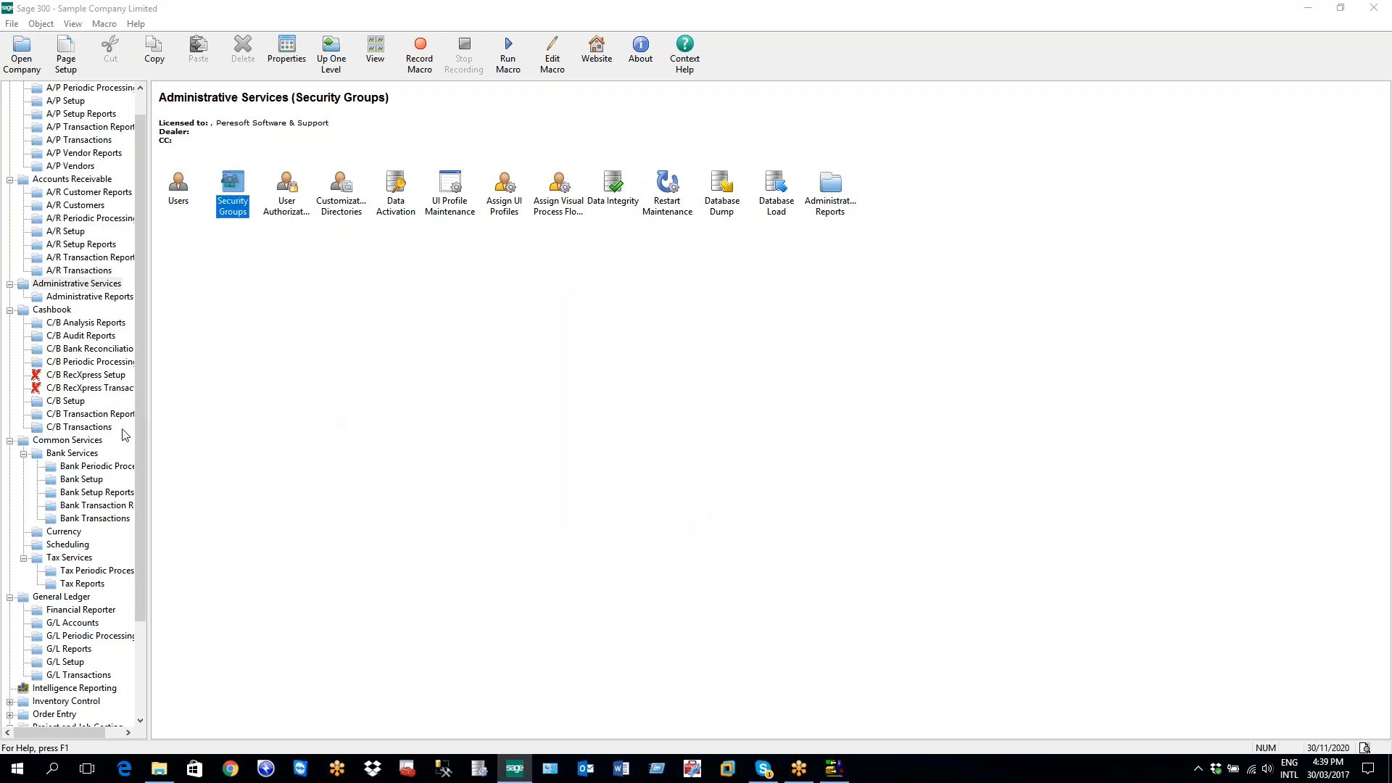
left_click(93, 429)
Open EFT batch 000007 for bank CCB from the Batch List and confirm its batch type is EFT
double_click(179, 195)
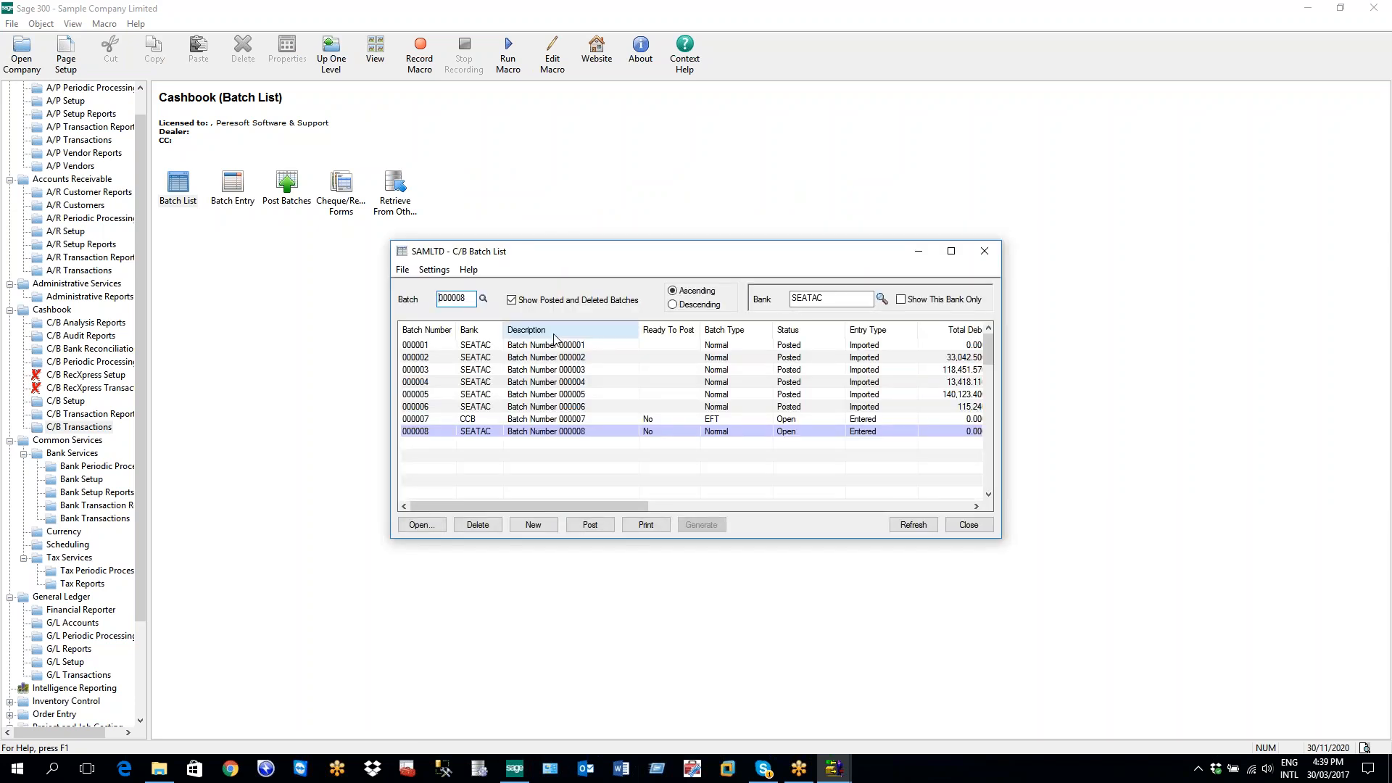
left_click(464, 419)
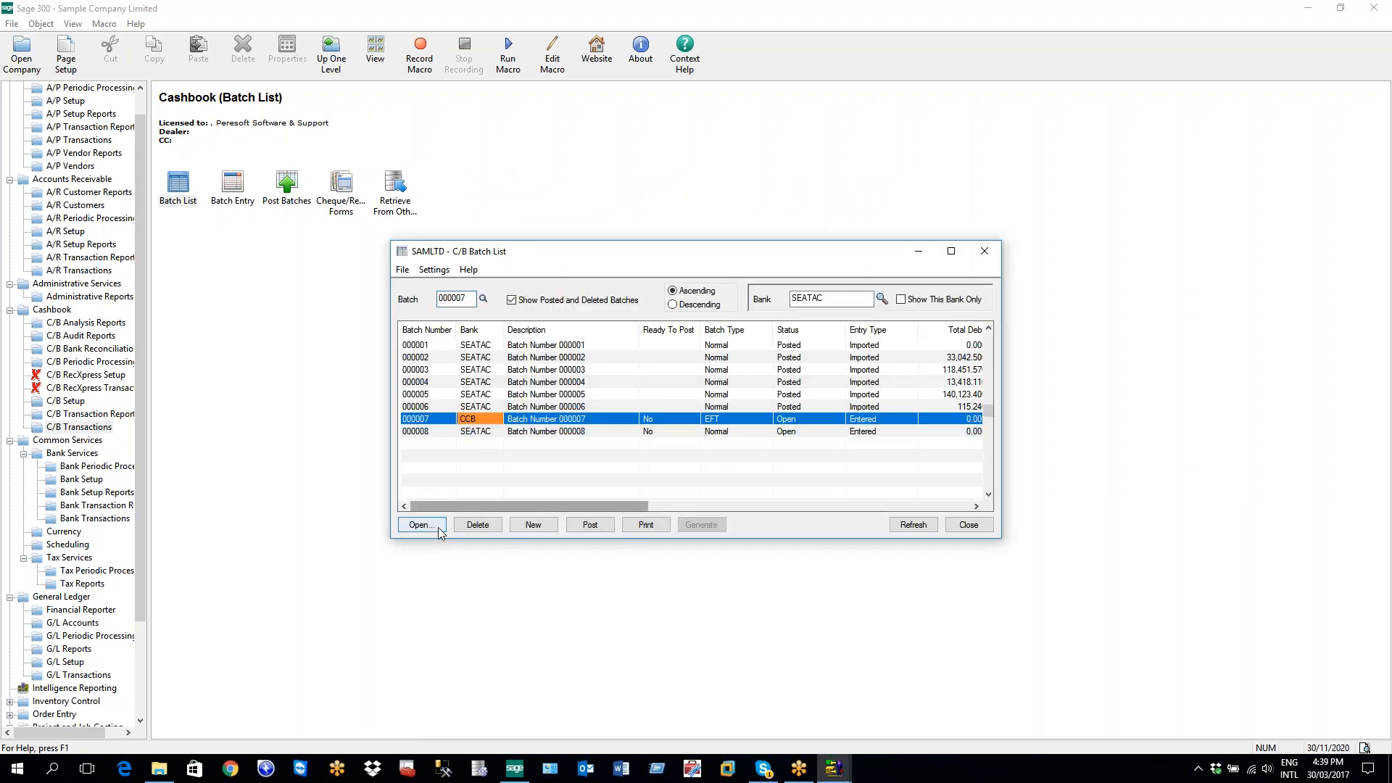
left_click(436, 528)
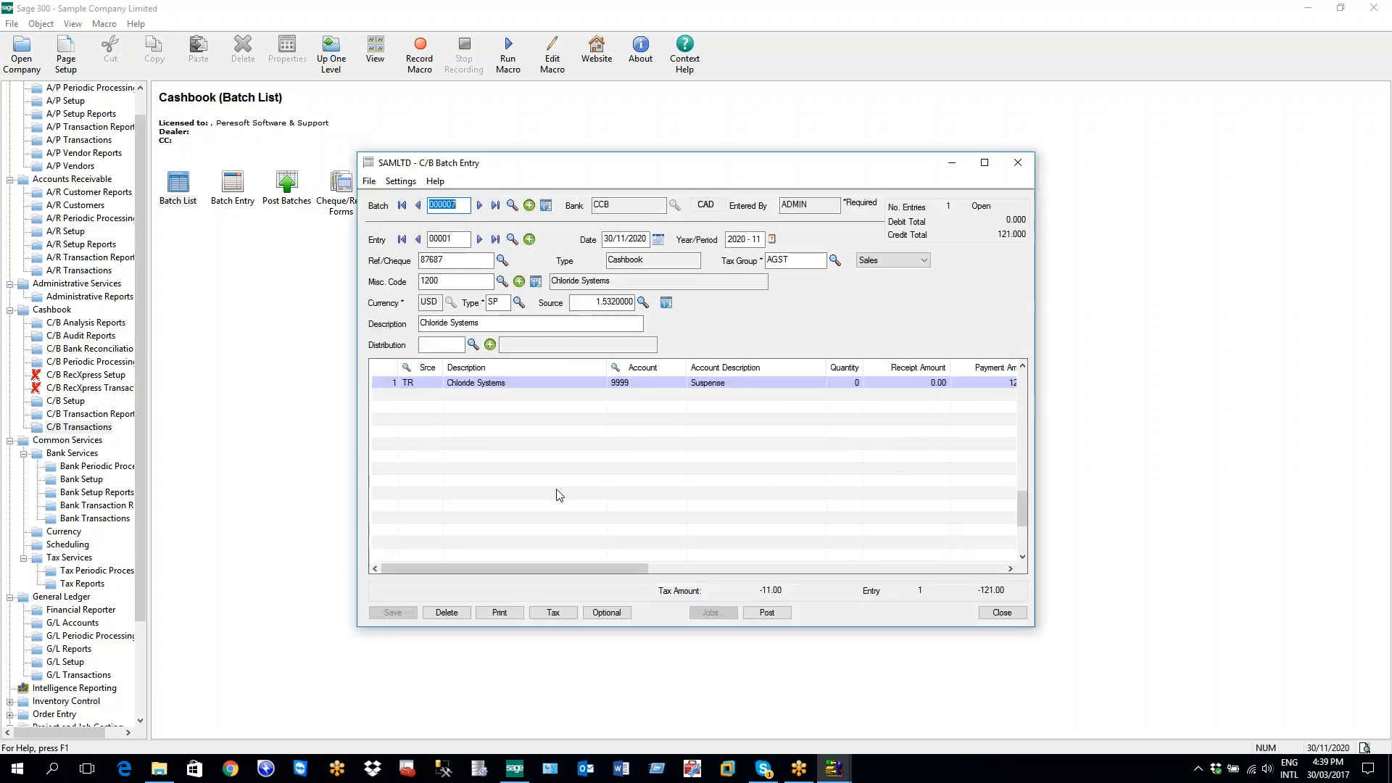
left_click(547, 205)
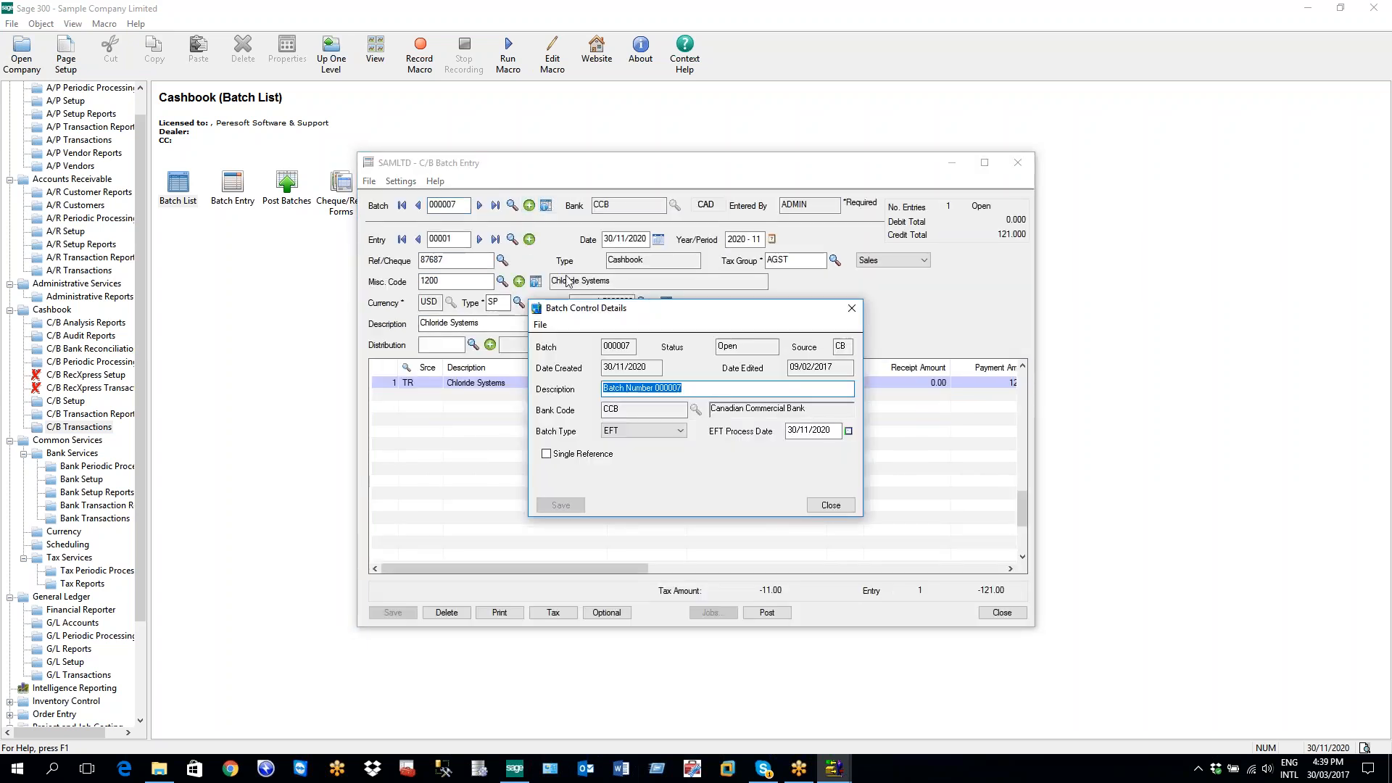
left_click(680, 431)
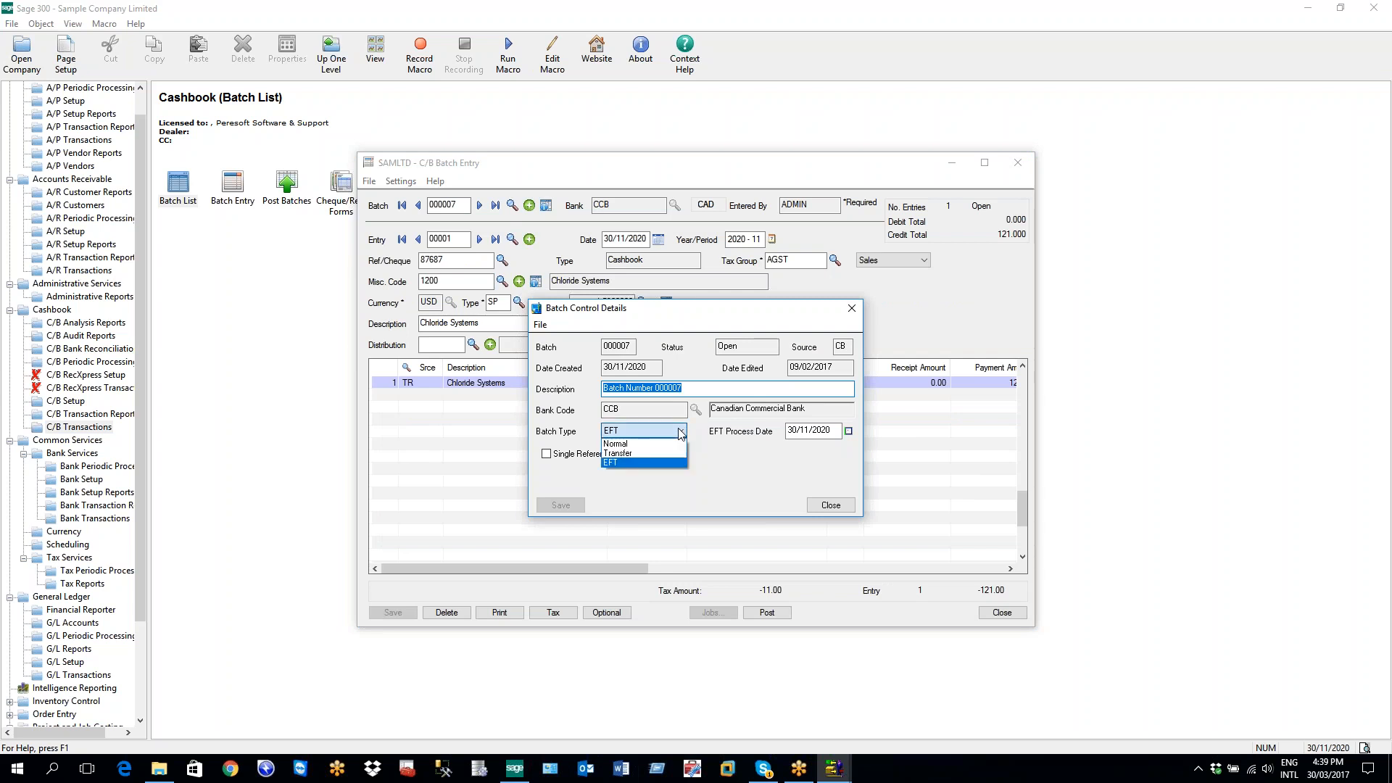
left_click(681, 432)
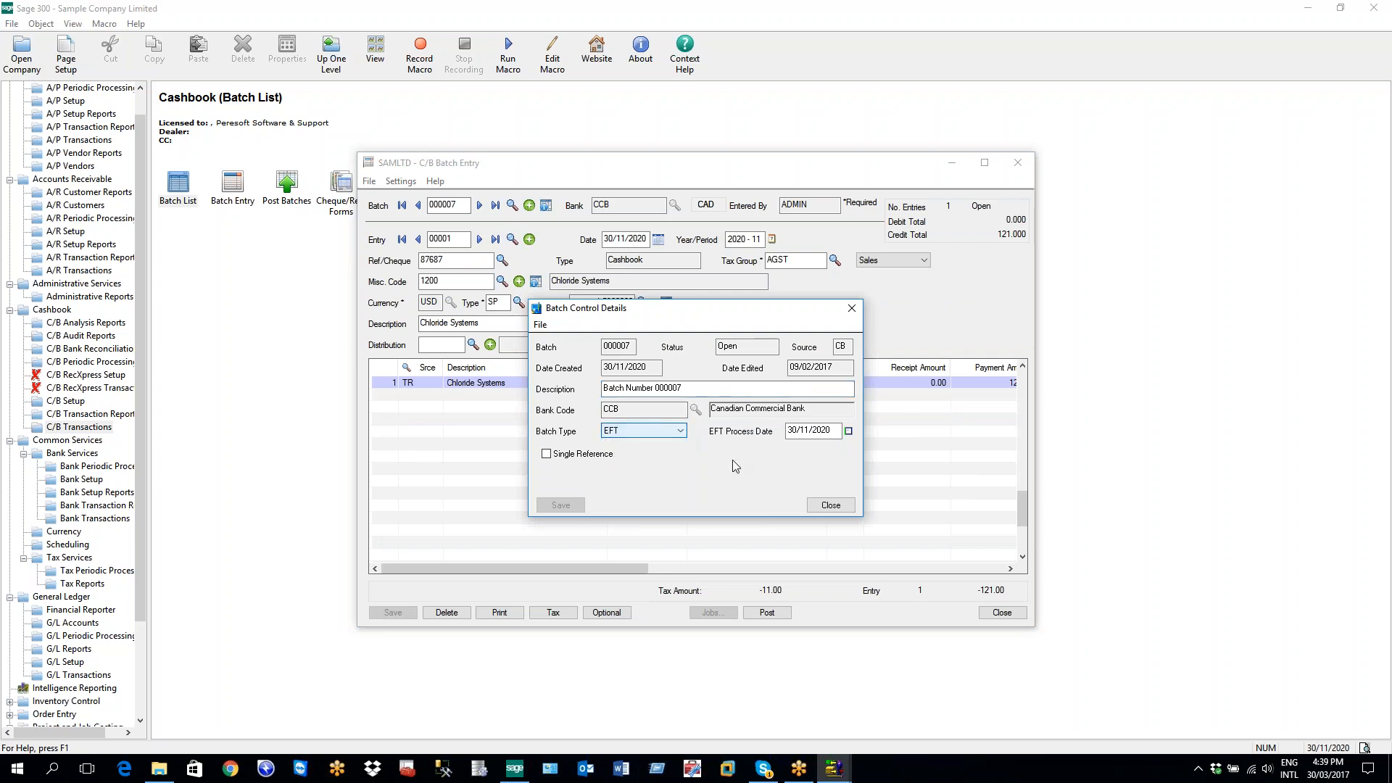
left_click(831, 505)
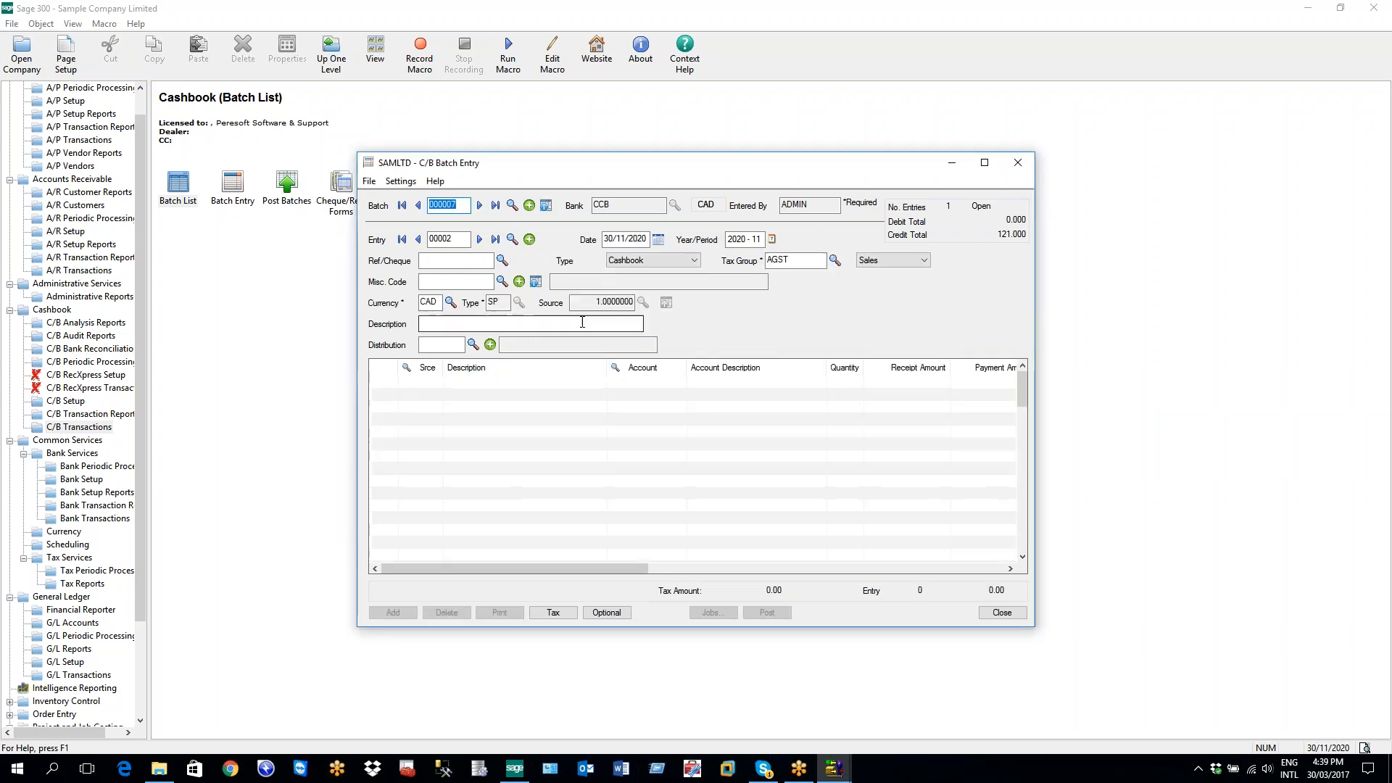
Go back to entry 00001 and open the Miscellaneous Code Details for code 1200
left_click(418, 240)
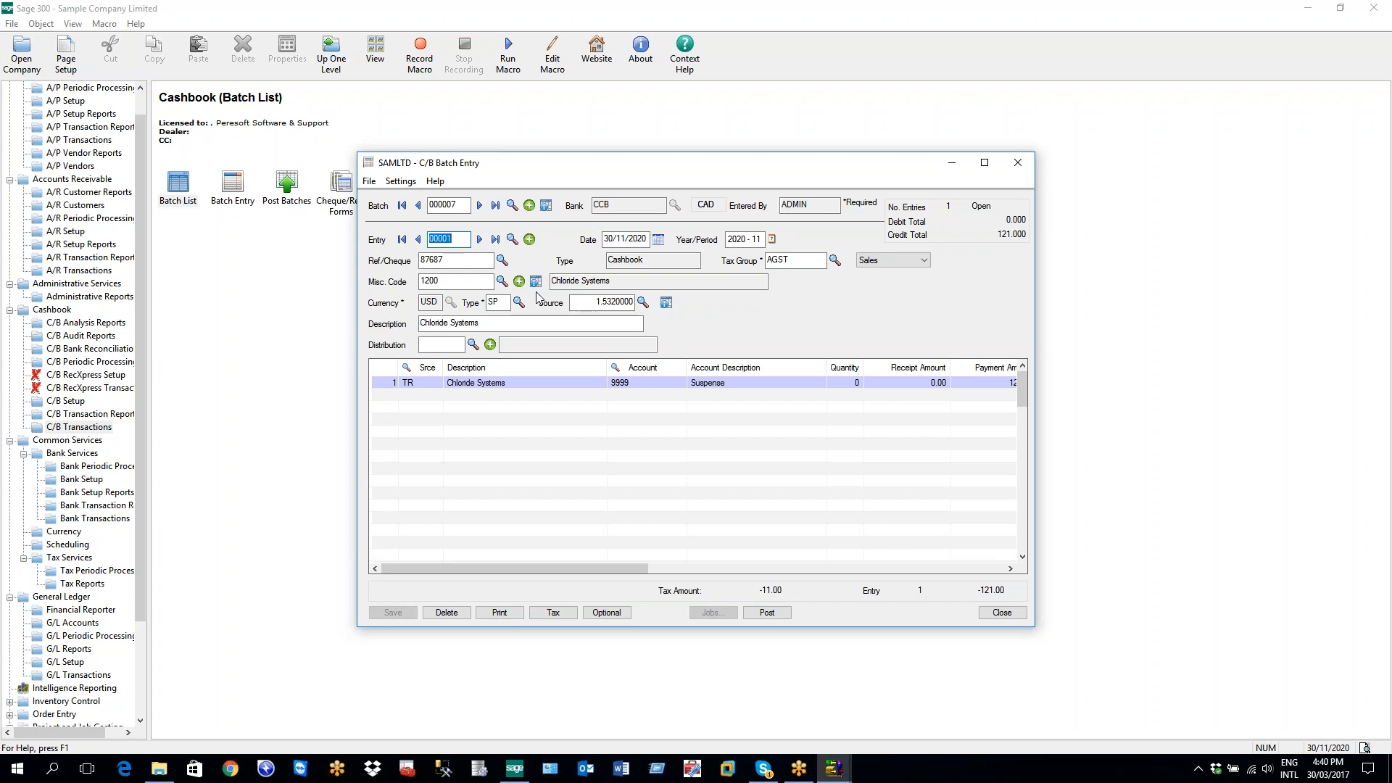
left_click(536, 281)
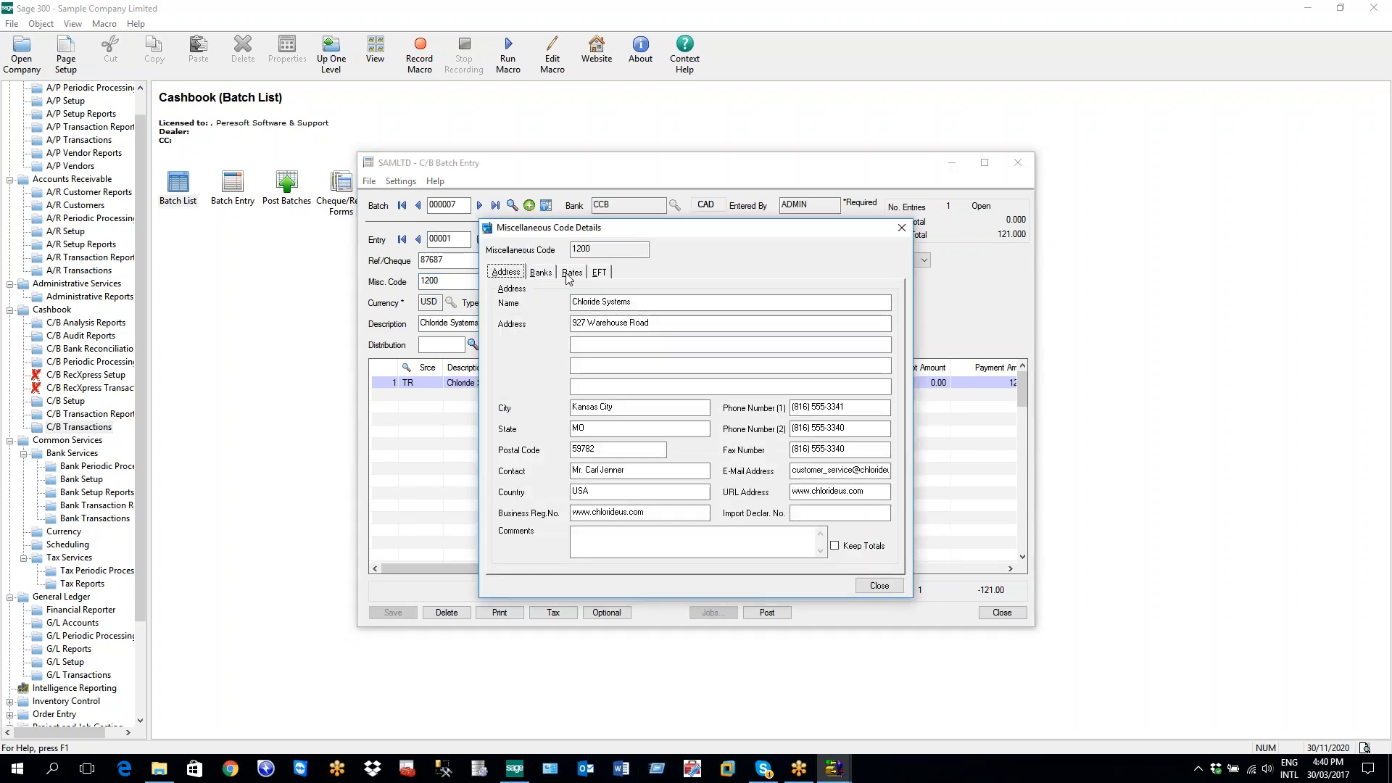
View code 1200's EFT bank details, then switch to Administrative Services
left_click(600, 274)
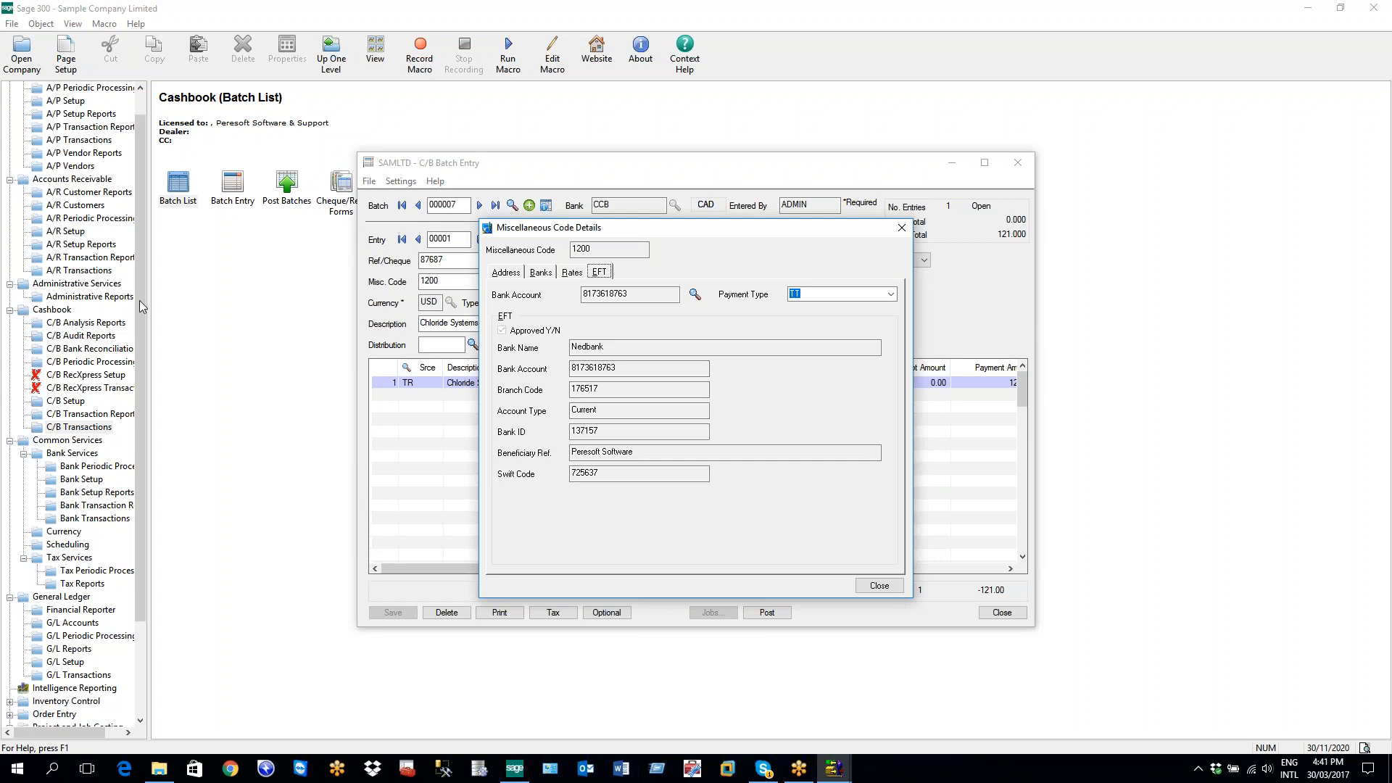
left_click(77, 284)
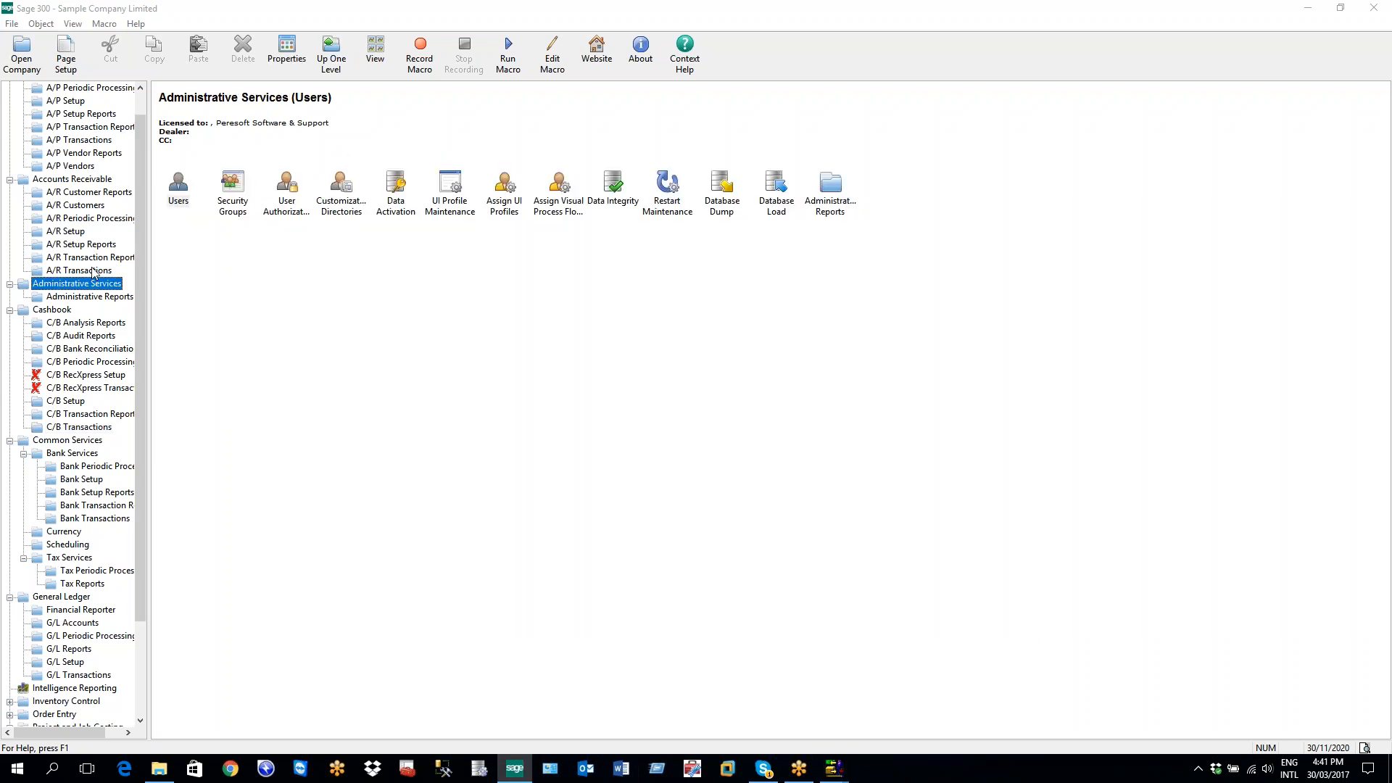
Open Security Groups with the EFTXpress 6.3A application selected to see its access options
double_click(239, 203)
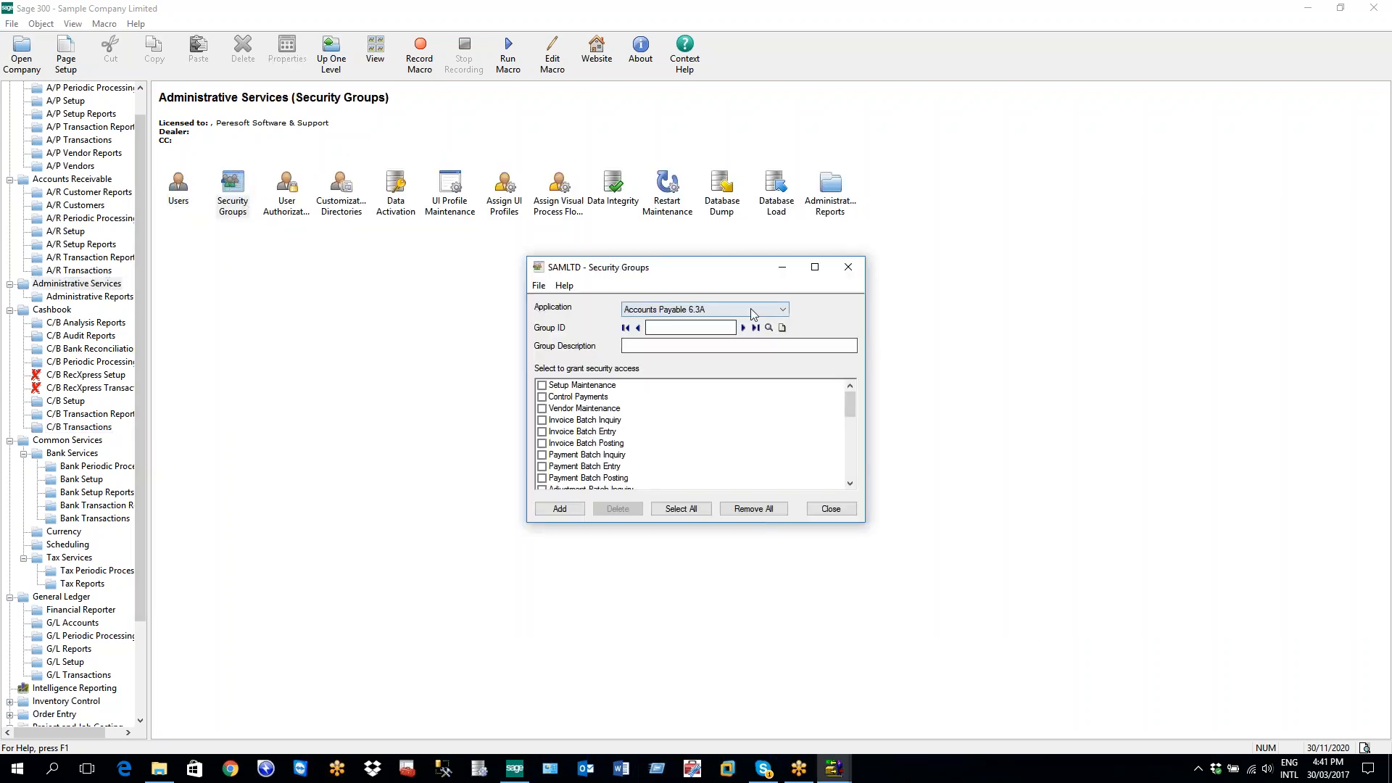
left_click(660, 310)
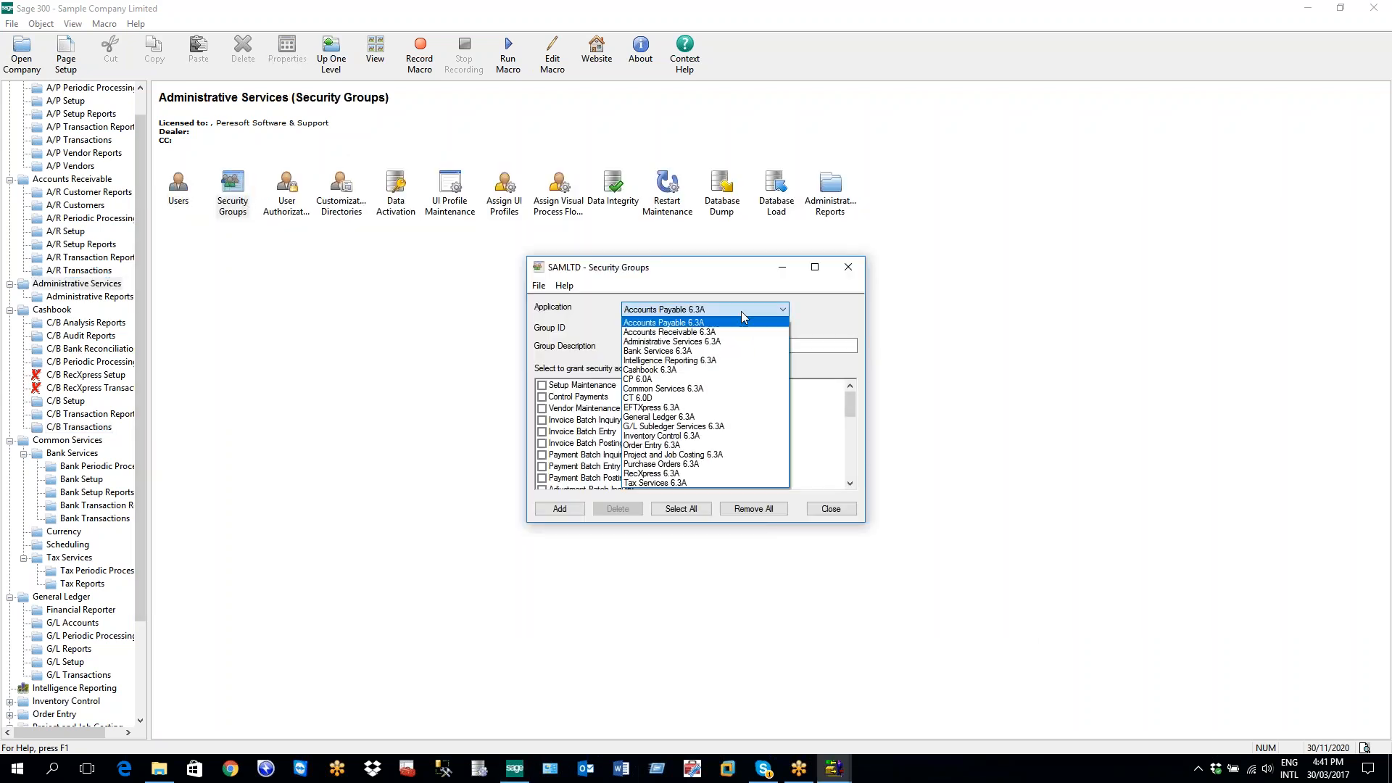
left_click(652, 408)
left_click(541, 422)
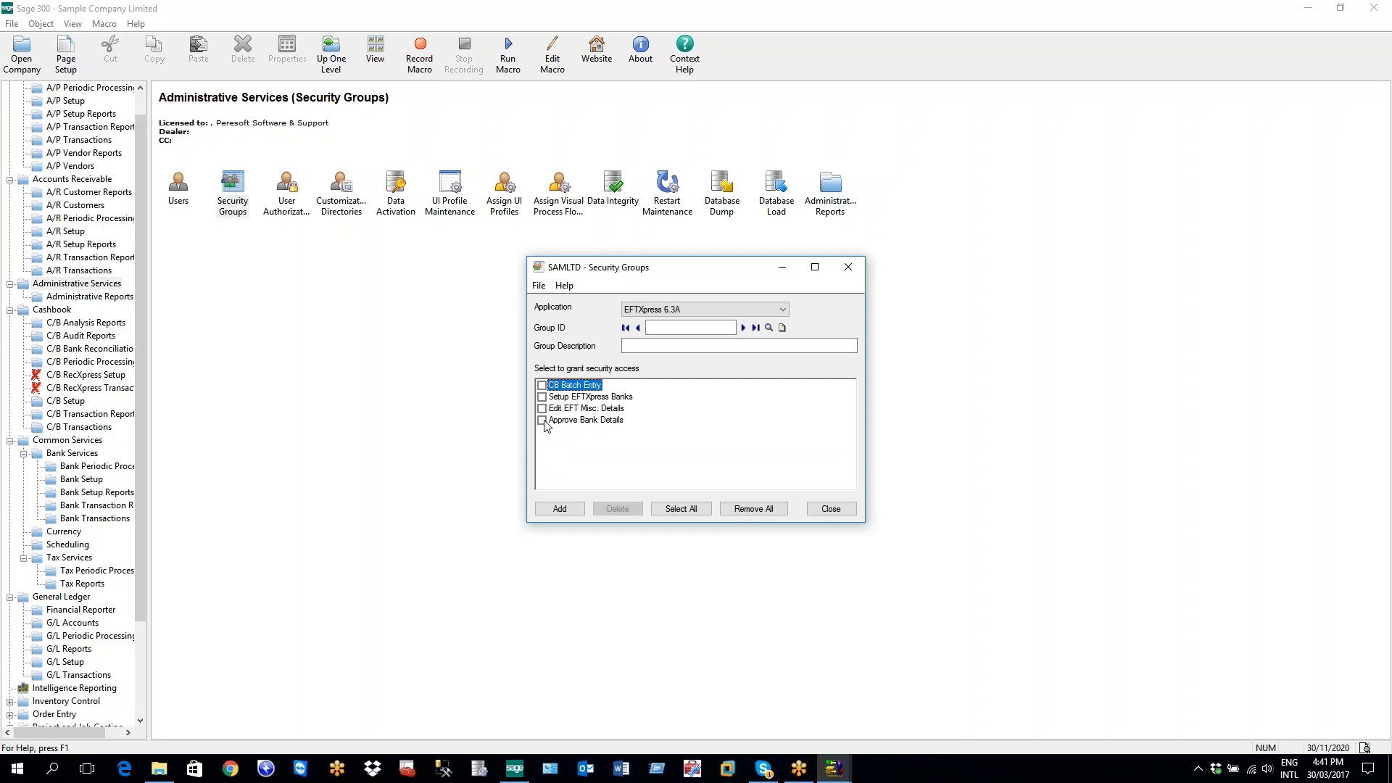
left_click(832, 770)
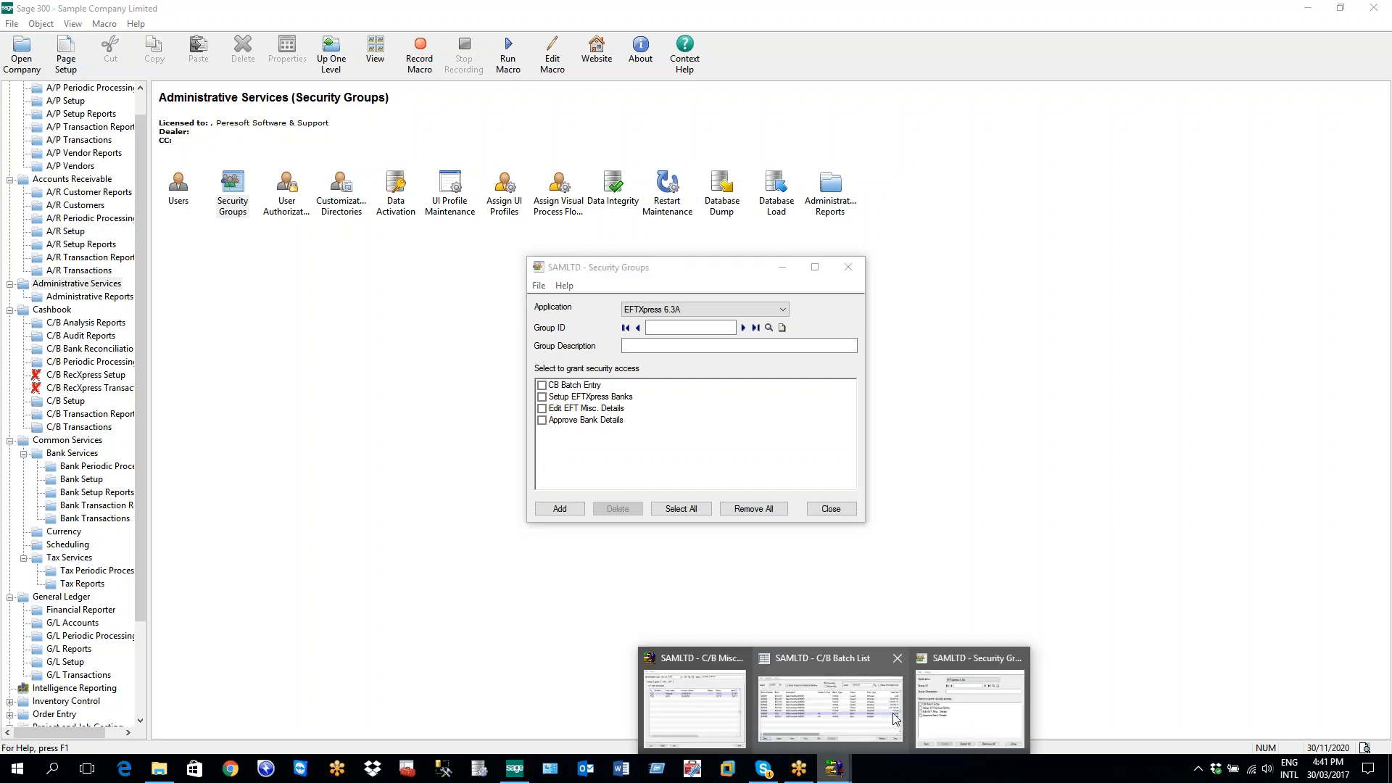
Switch to C/B Miscellaneous Codes to check code 1200's EFT accounts, then back to C/B Batch Entry
mouse_move(775, 702)
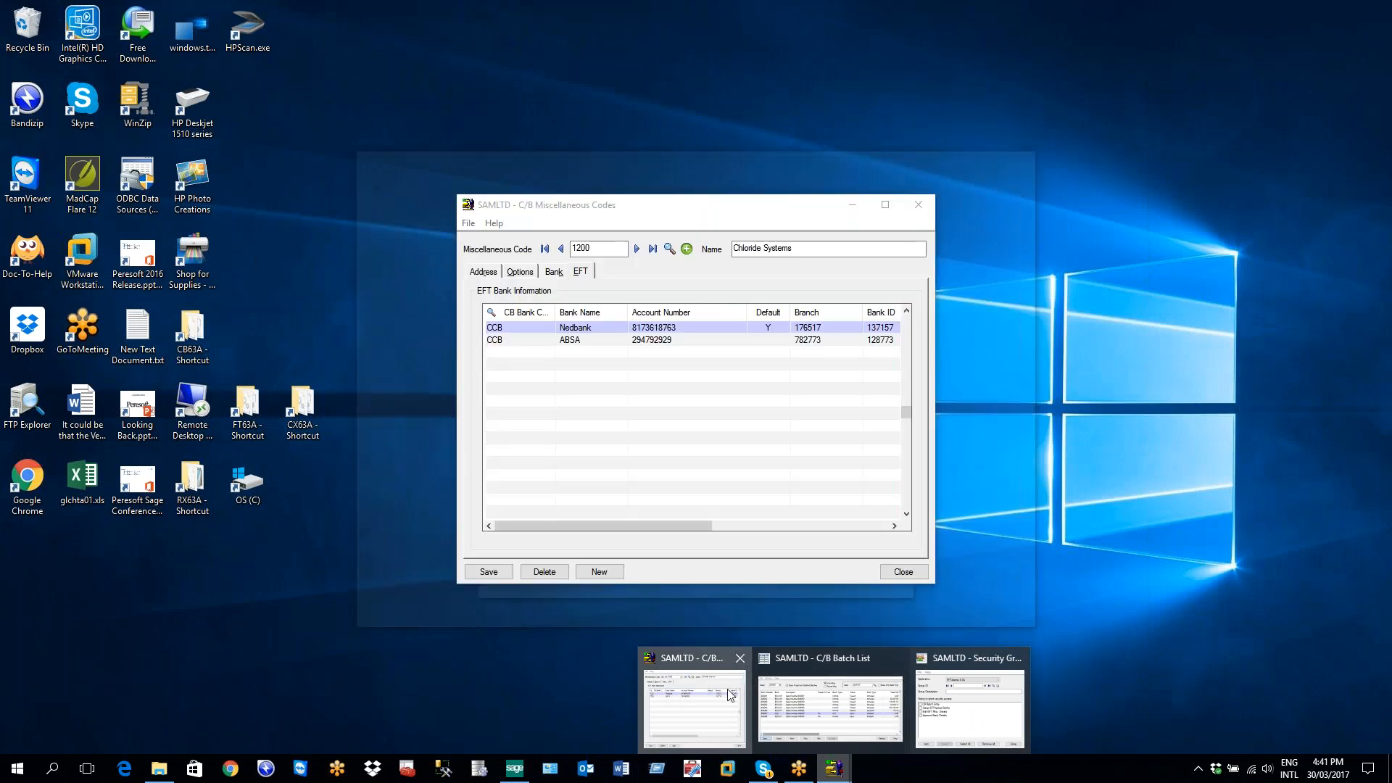
left_click(721, 672)
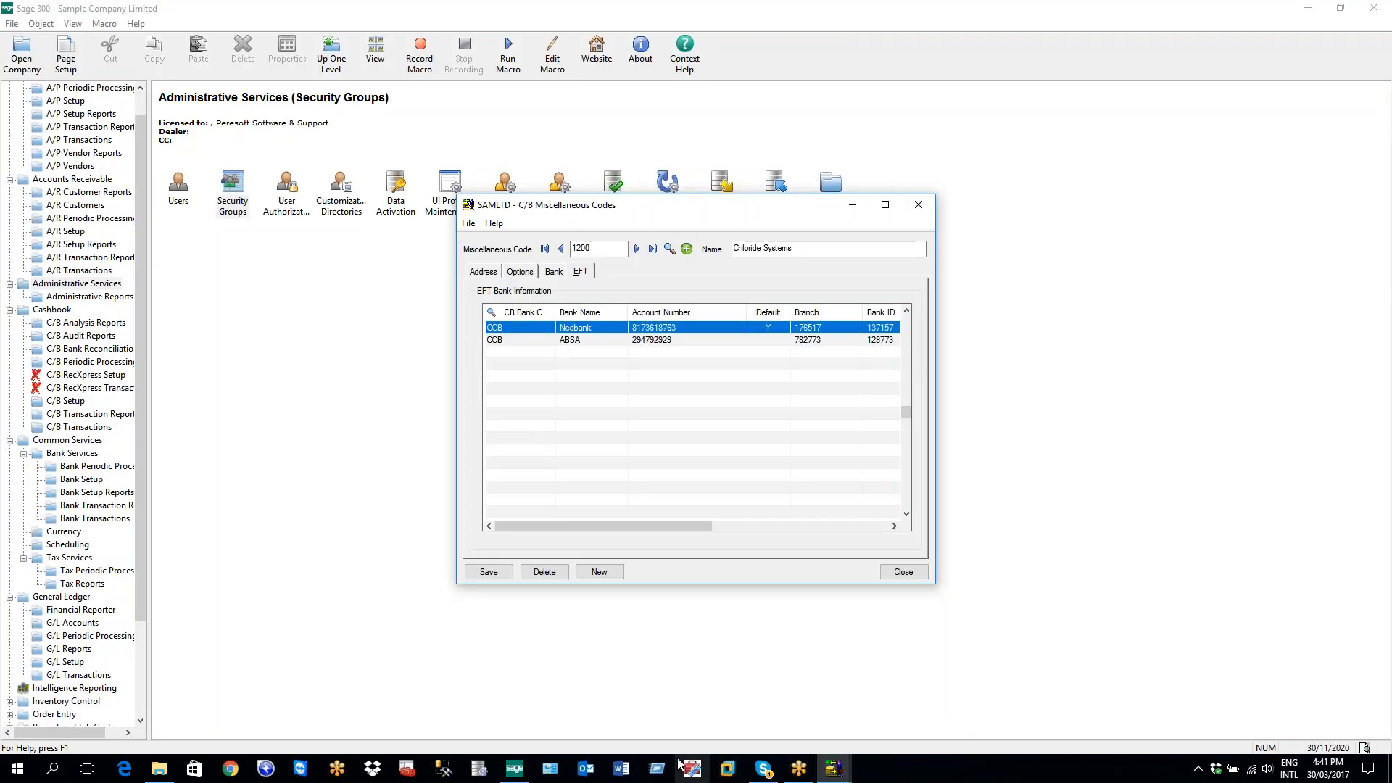
mouse_move(840, 771)
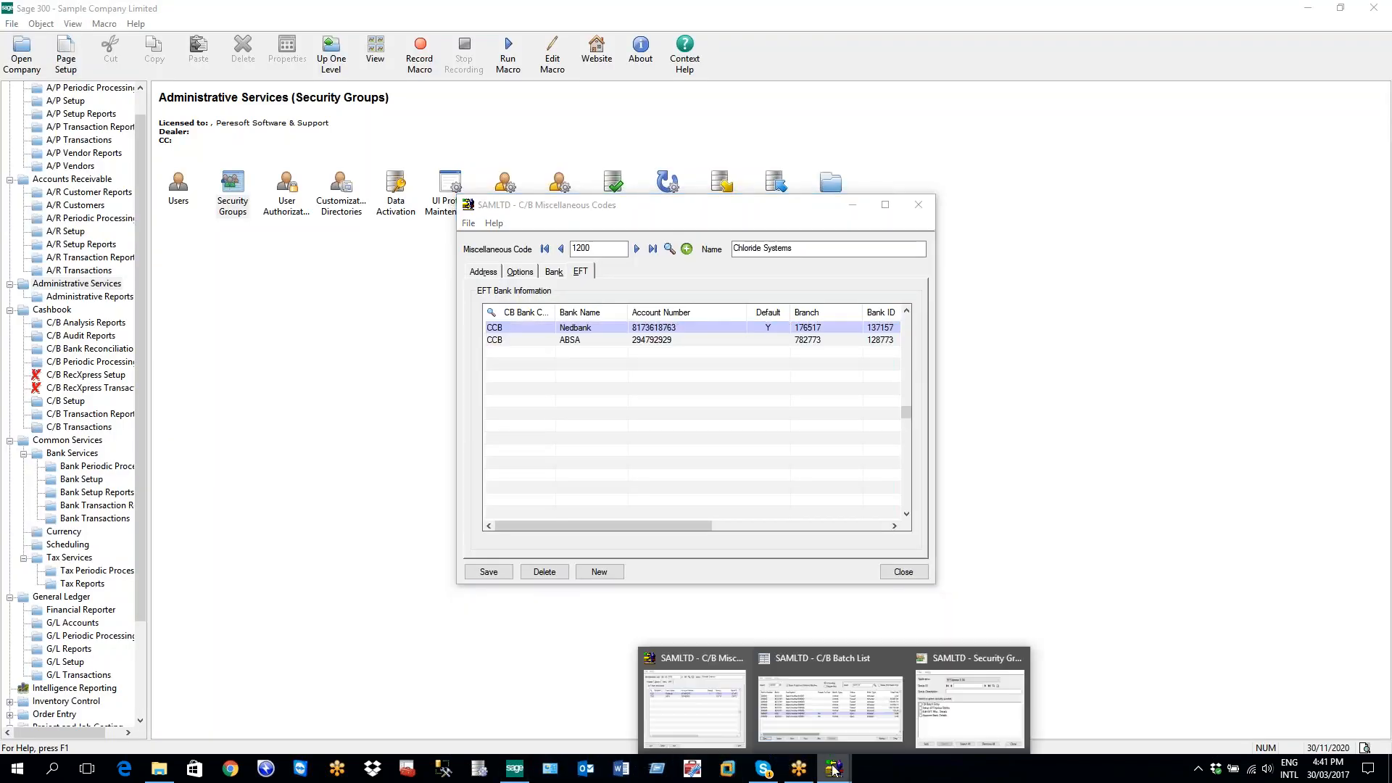
left_click(833, 711)
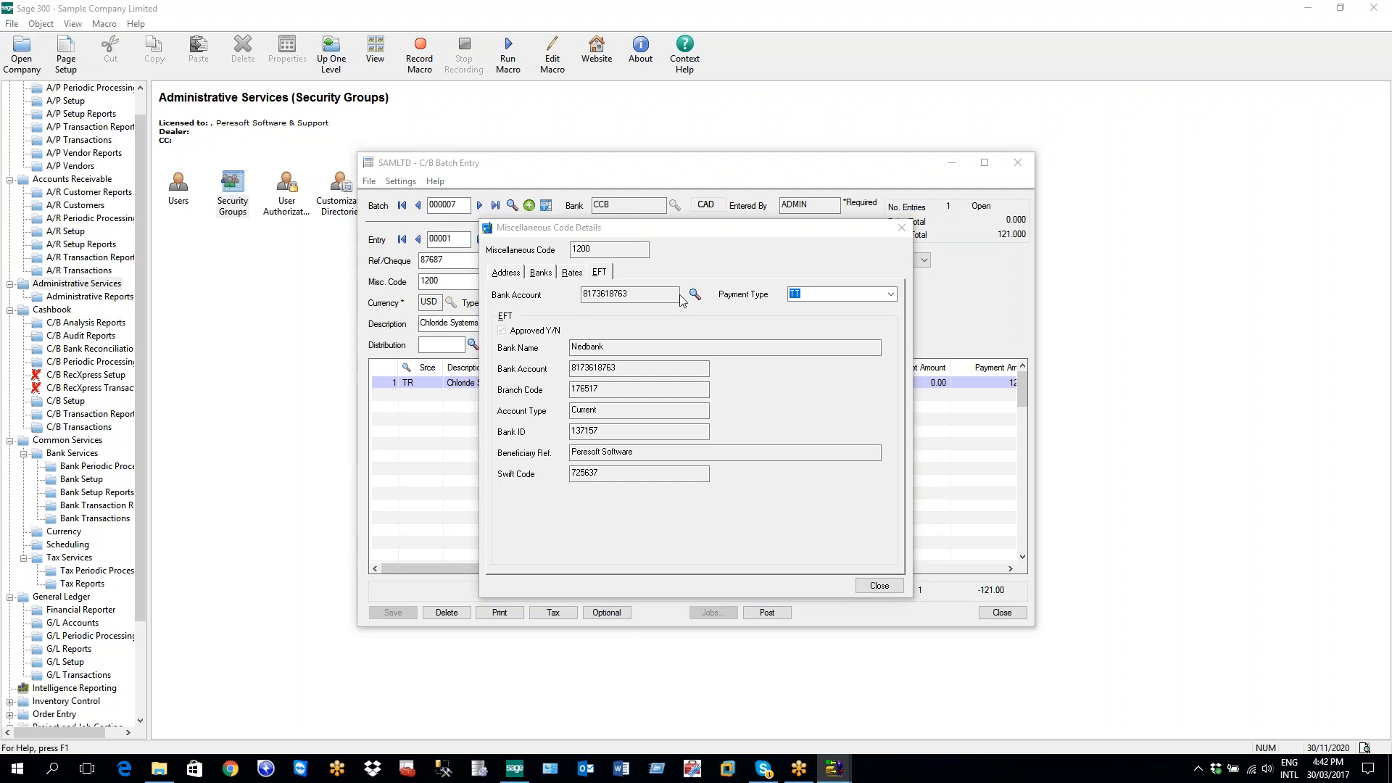
Add entry 00002 with misc. code 1500, dismiss the unapproved bank details warning, then go to Administrative Services
left_click(901, 227)
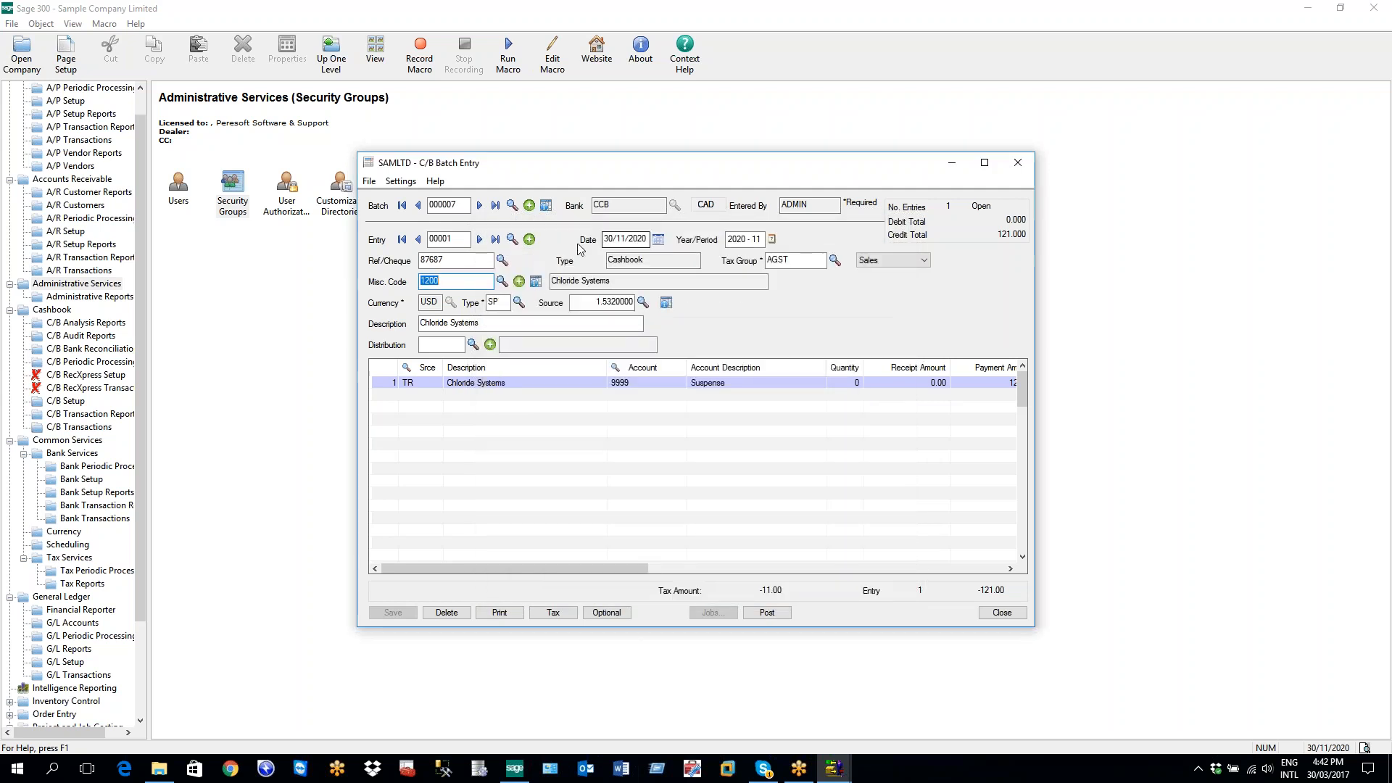
left_click(529, 240)
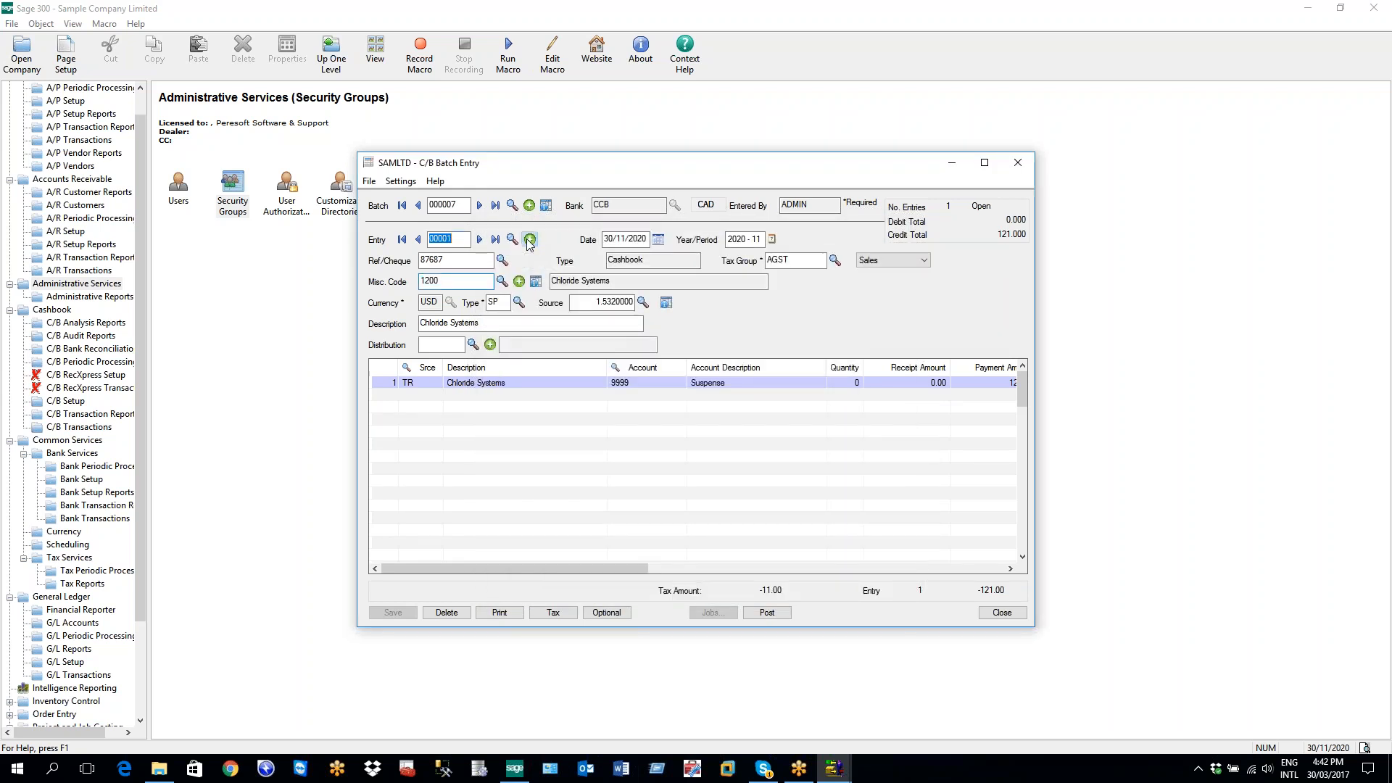
left_click(536, 281)
left_click(537, 282)
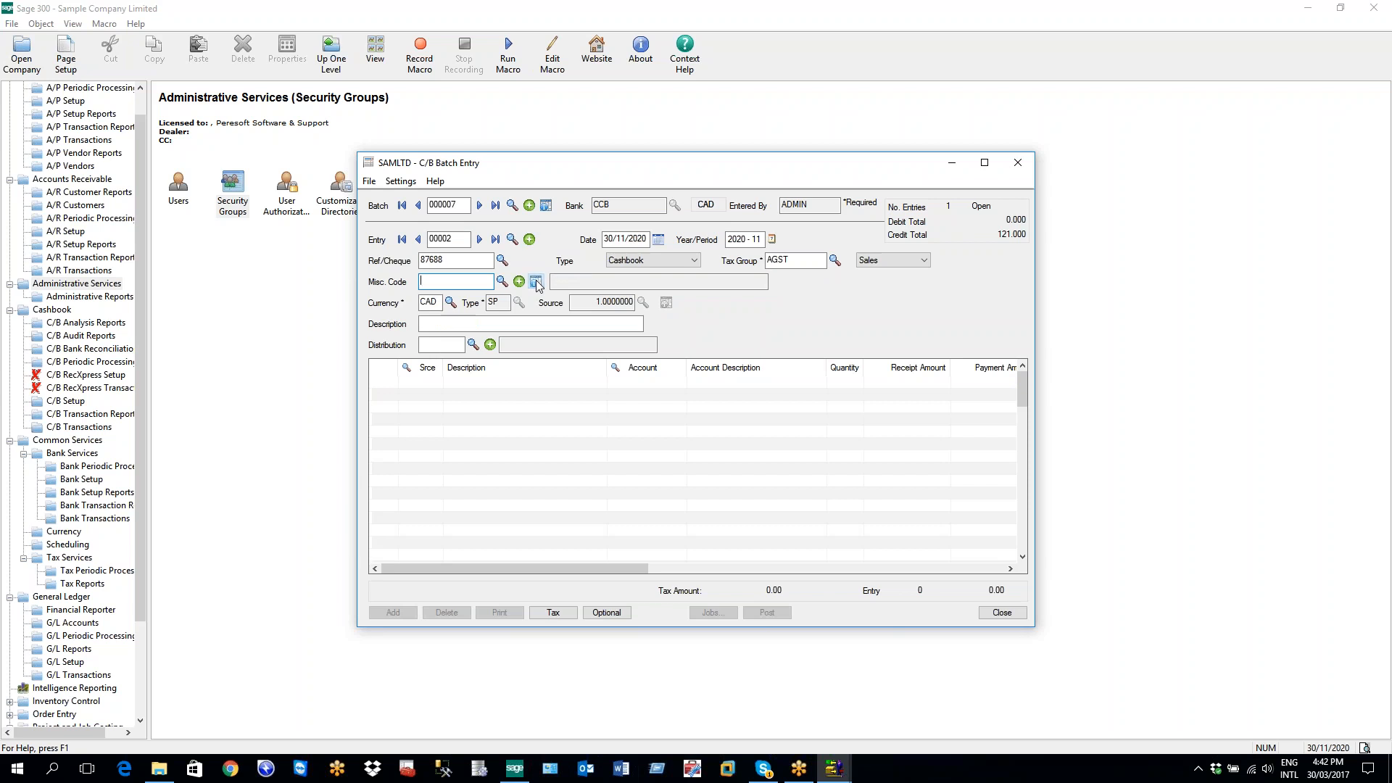
type("200")
key("Tab")
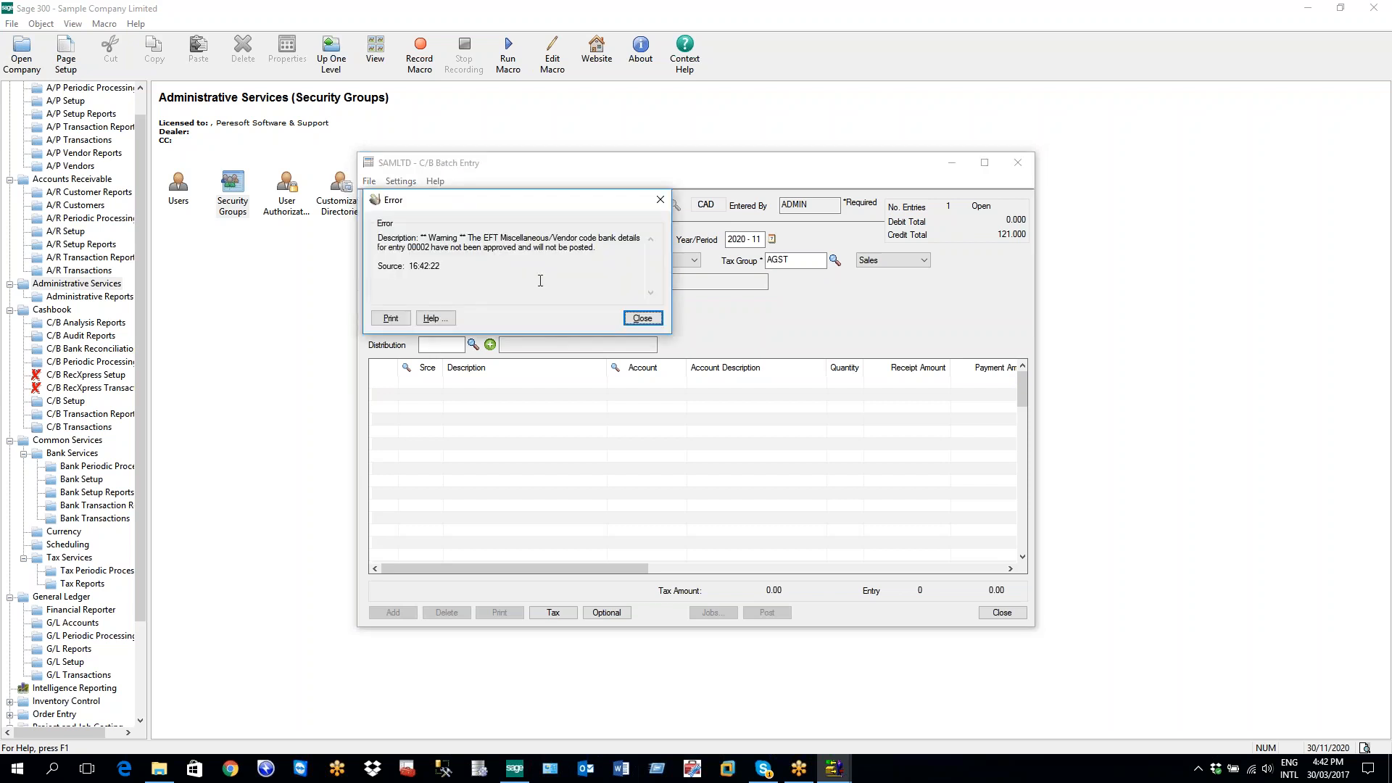
key("Return")
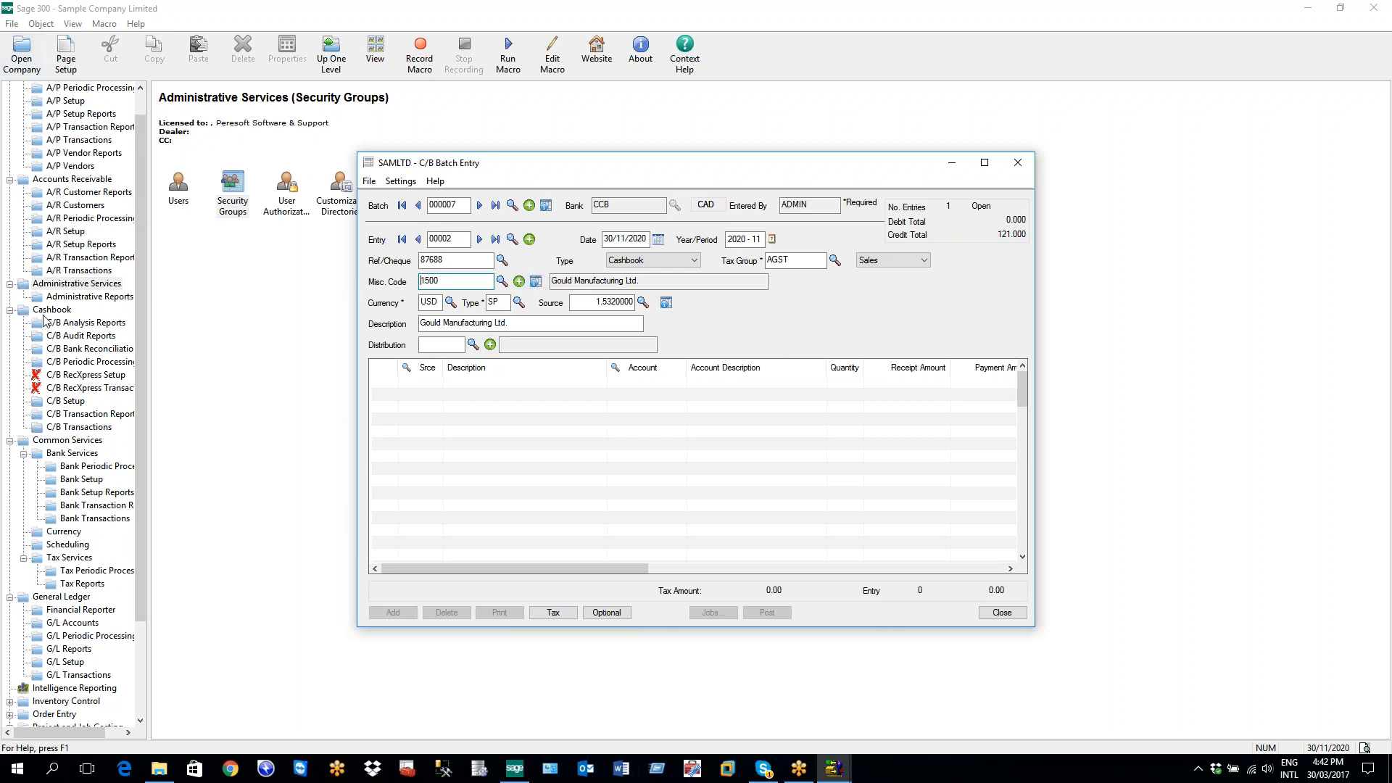
left_click(66, 286)
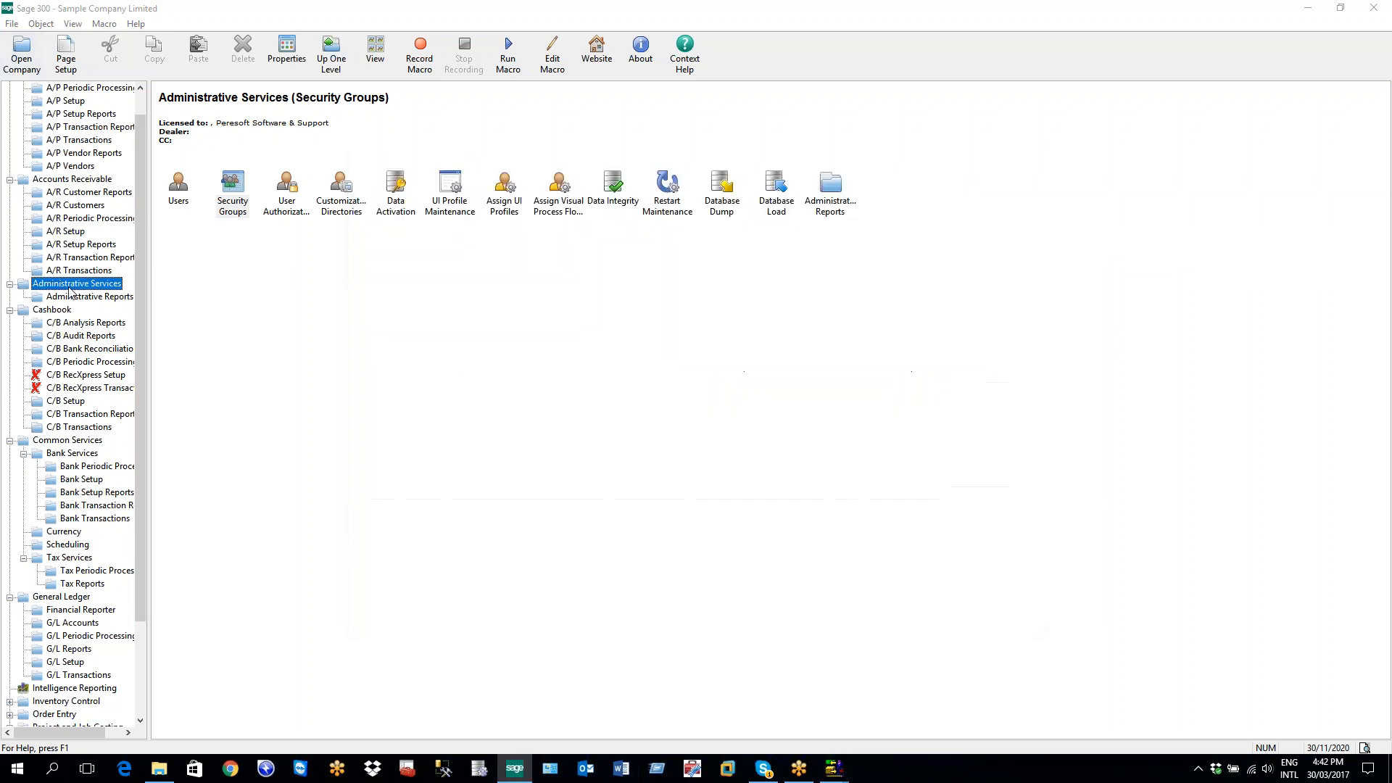
Open Security Groups and try CB Batch Entry, Setup EFTXpress Banks and Edit EFT Misc. Details access
double_click(242, 196)
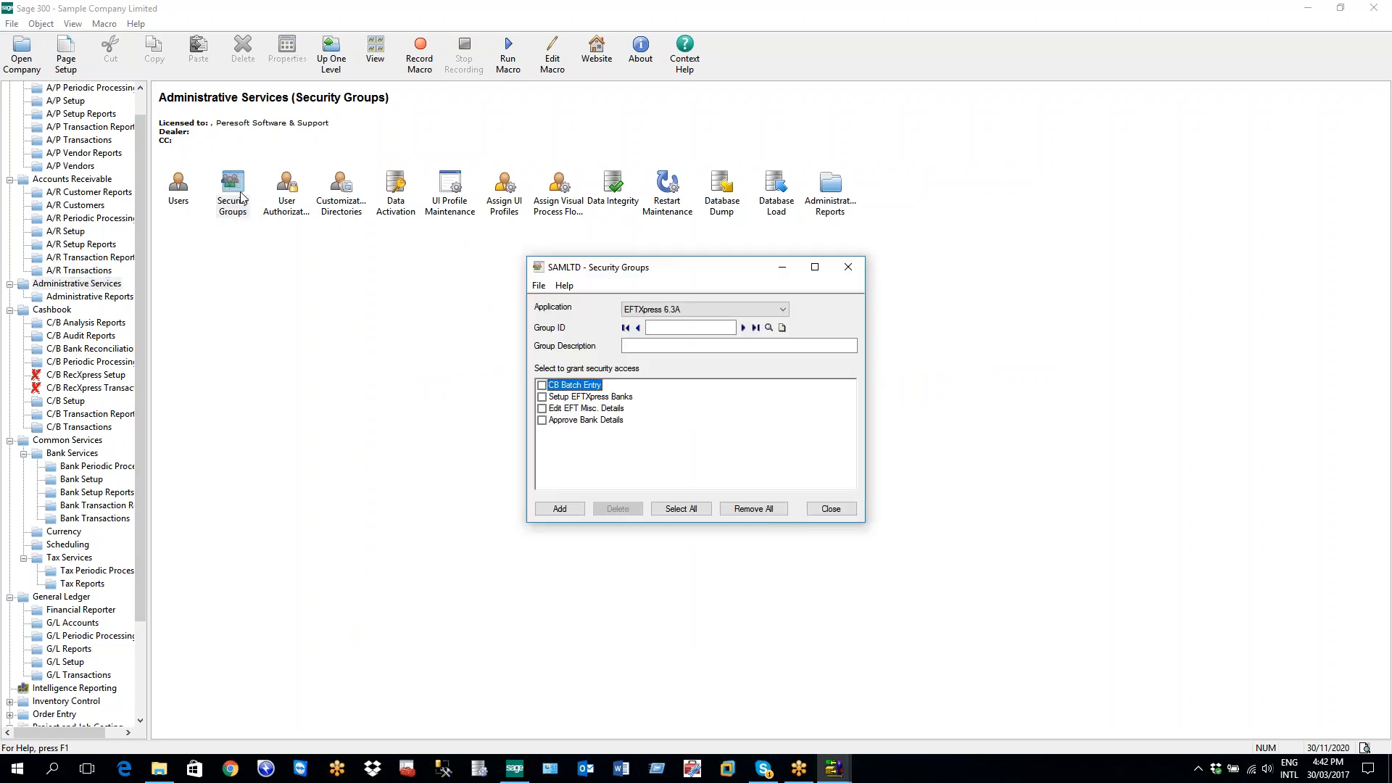
left_click(542, 386)
left_click(542, 385)
left_click(542, 396)
left_click(542, 408)
left_click(542, 409)
Grant CB Batch Entry and Edit EFT Misc. Details access, briefly testing Approve Bank Details
left_click(542, 385)
left_click(543, 408)
left_click(542, 408)
left_click(543, 421)
left_click(542, 420)
left_click(542, 408)
Load bank code CCB in Setup EFTXpress Banks, inspect its FNBBIS settings and export path, then close it
left_click(67, 401)
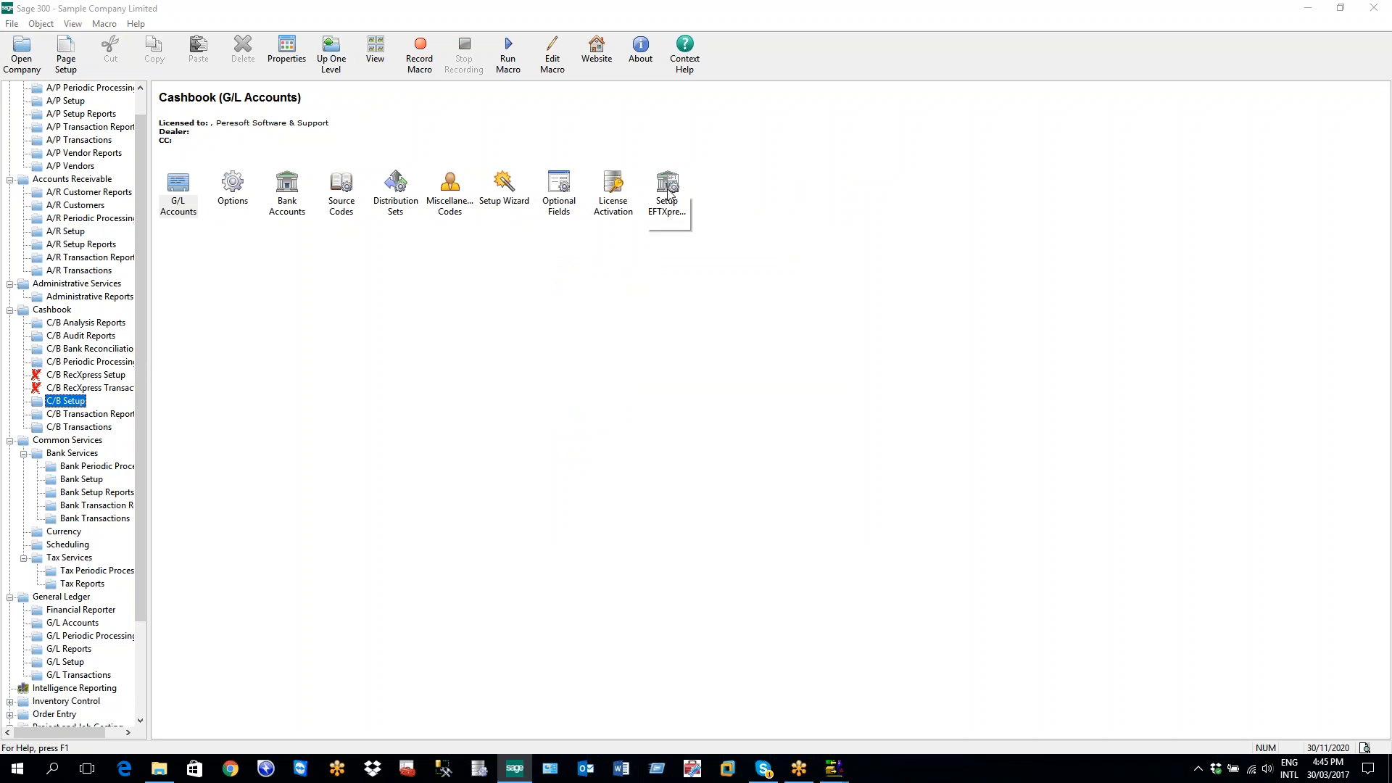
double_click(668, 190)
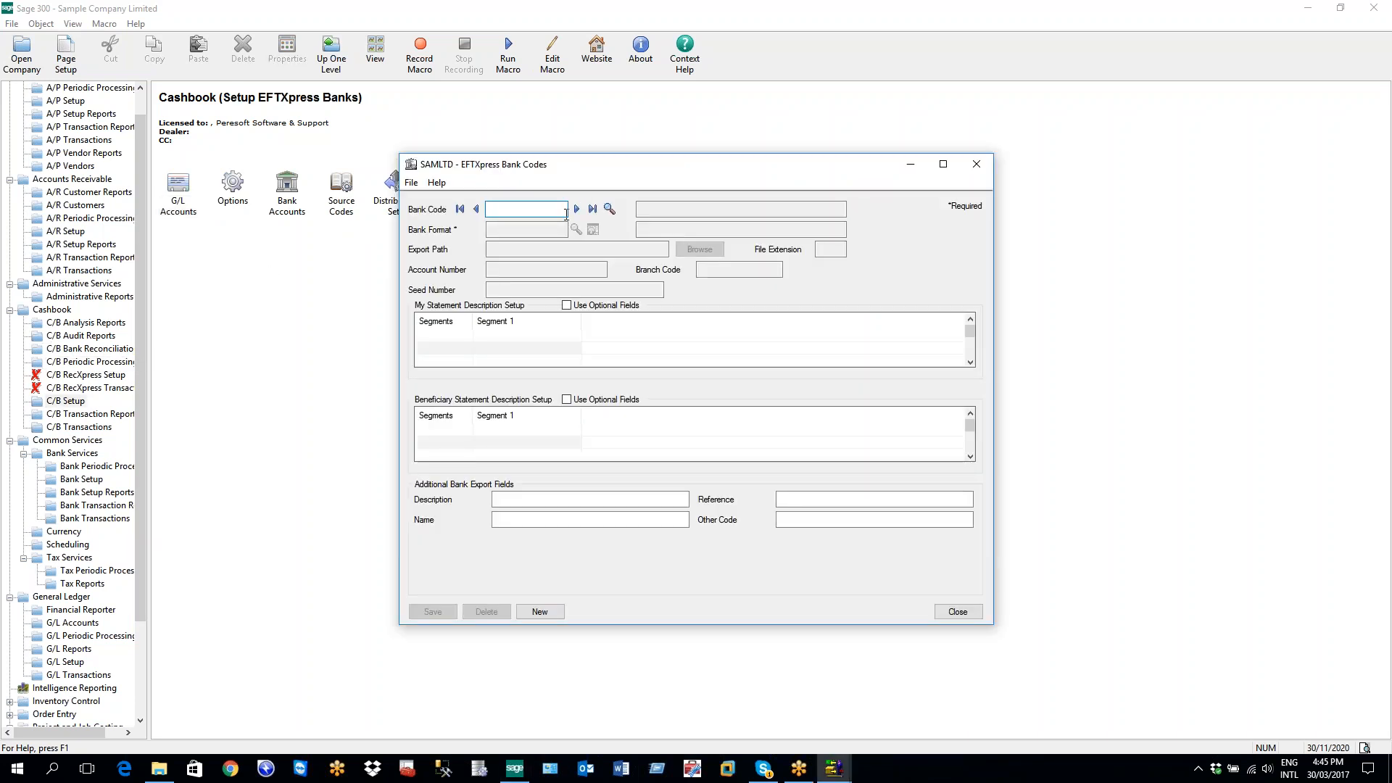
left_click(576, 209)
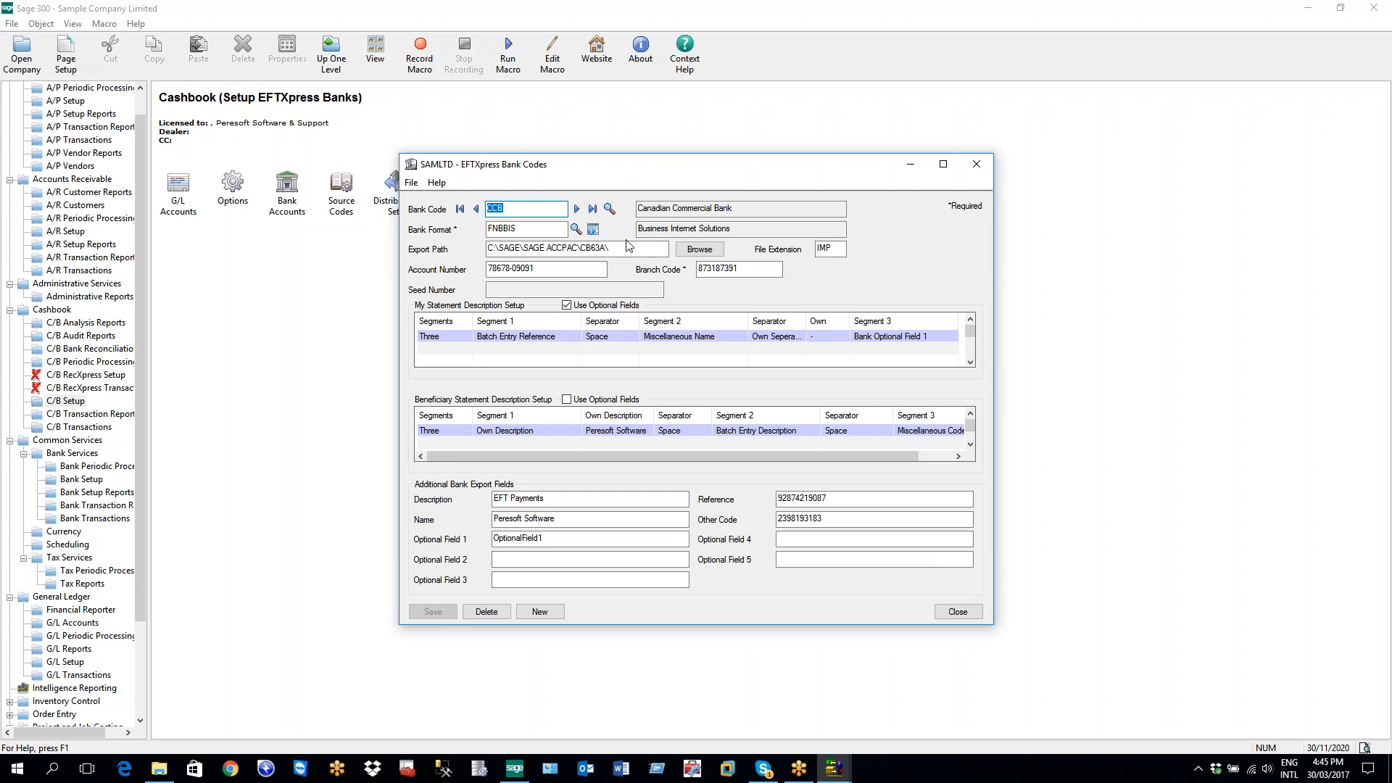
mouse_move(624, 248)
left_mouse_down()
mouse_move(547, 248)
mouse_move(615, 247)
left_mouse_up()
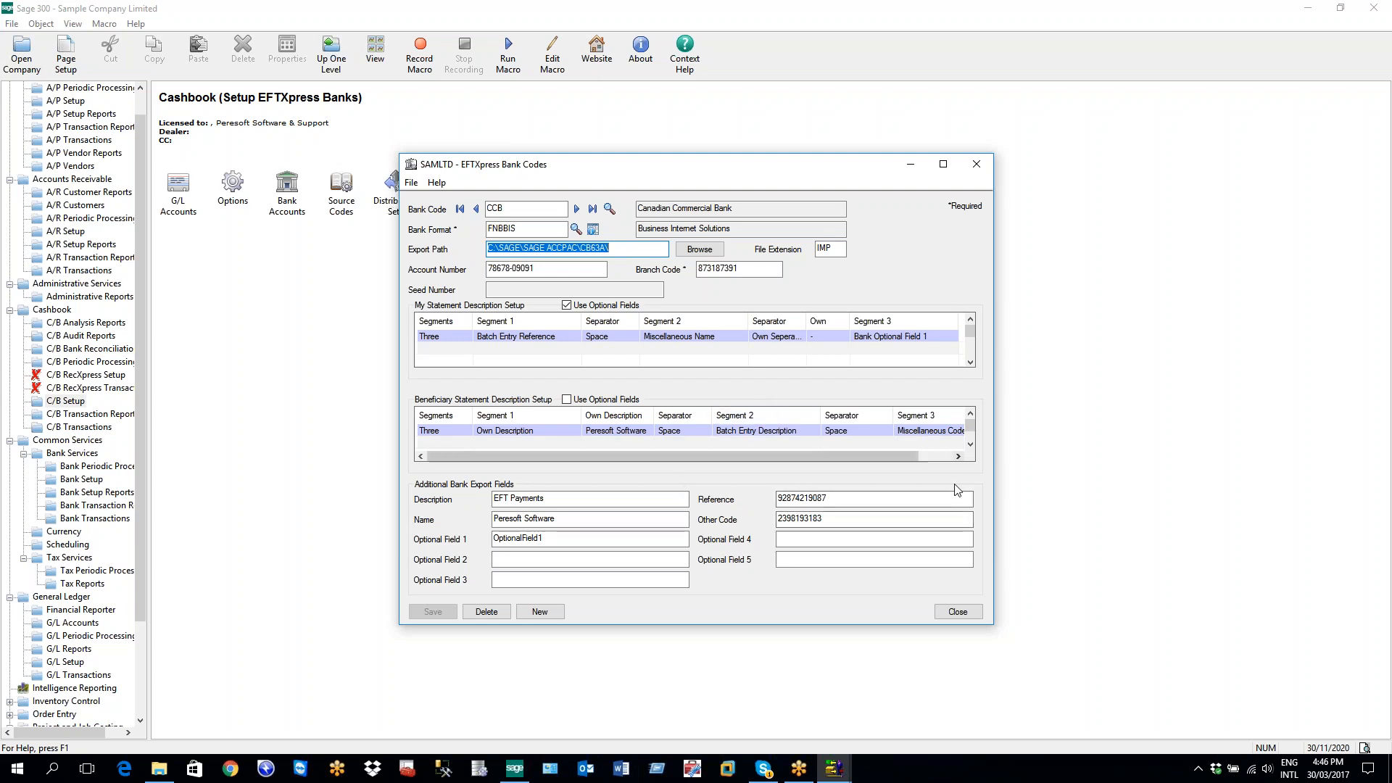
left_click(976, 164)
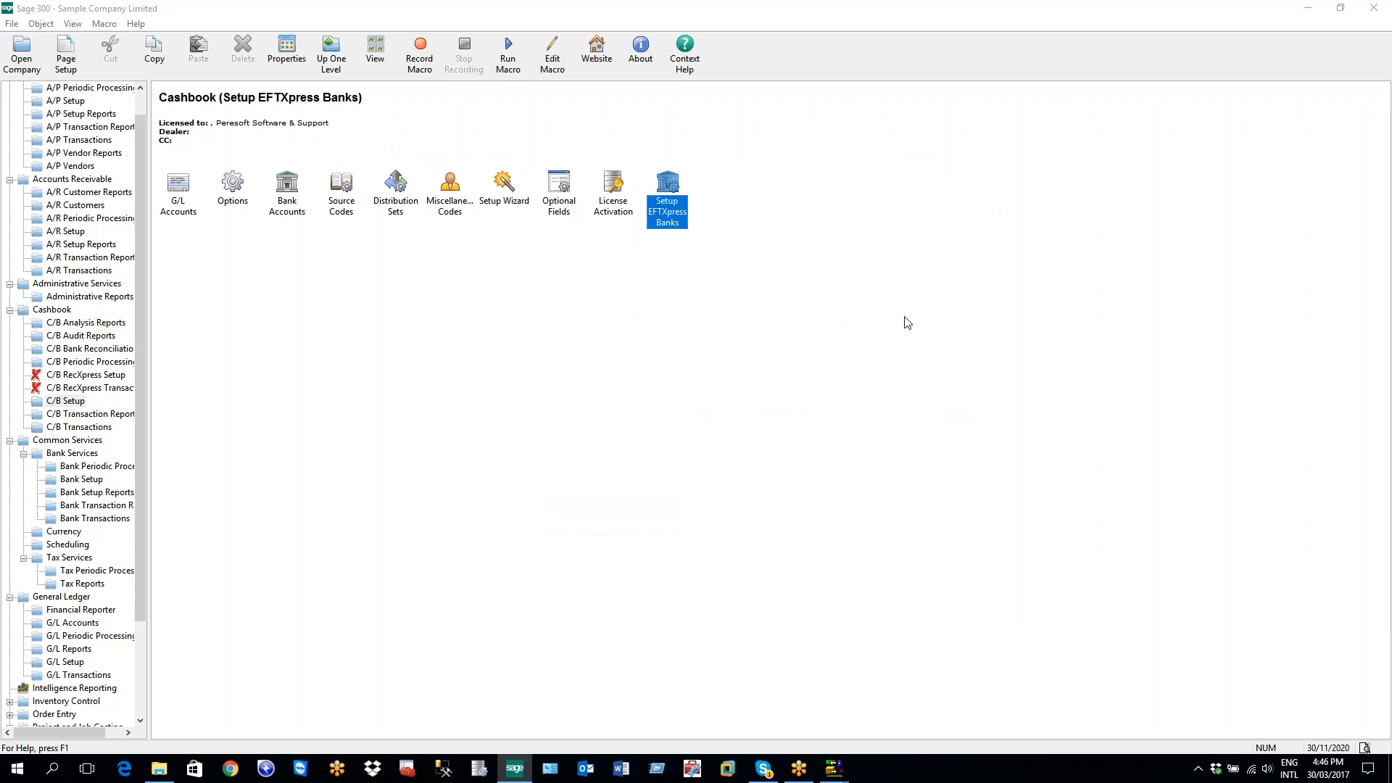
double_click(667, 215)
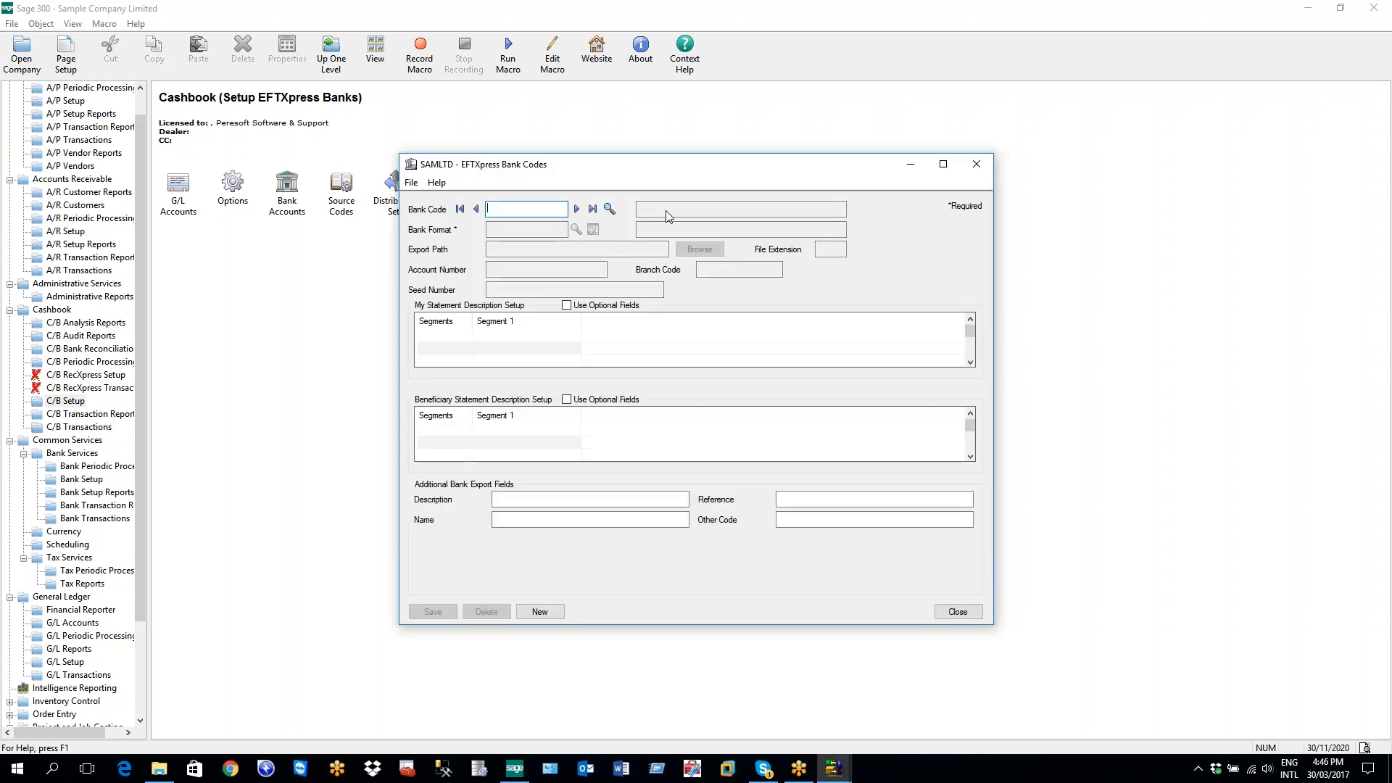
left_click(576, 209)
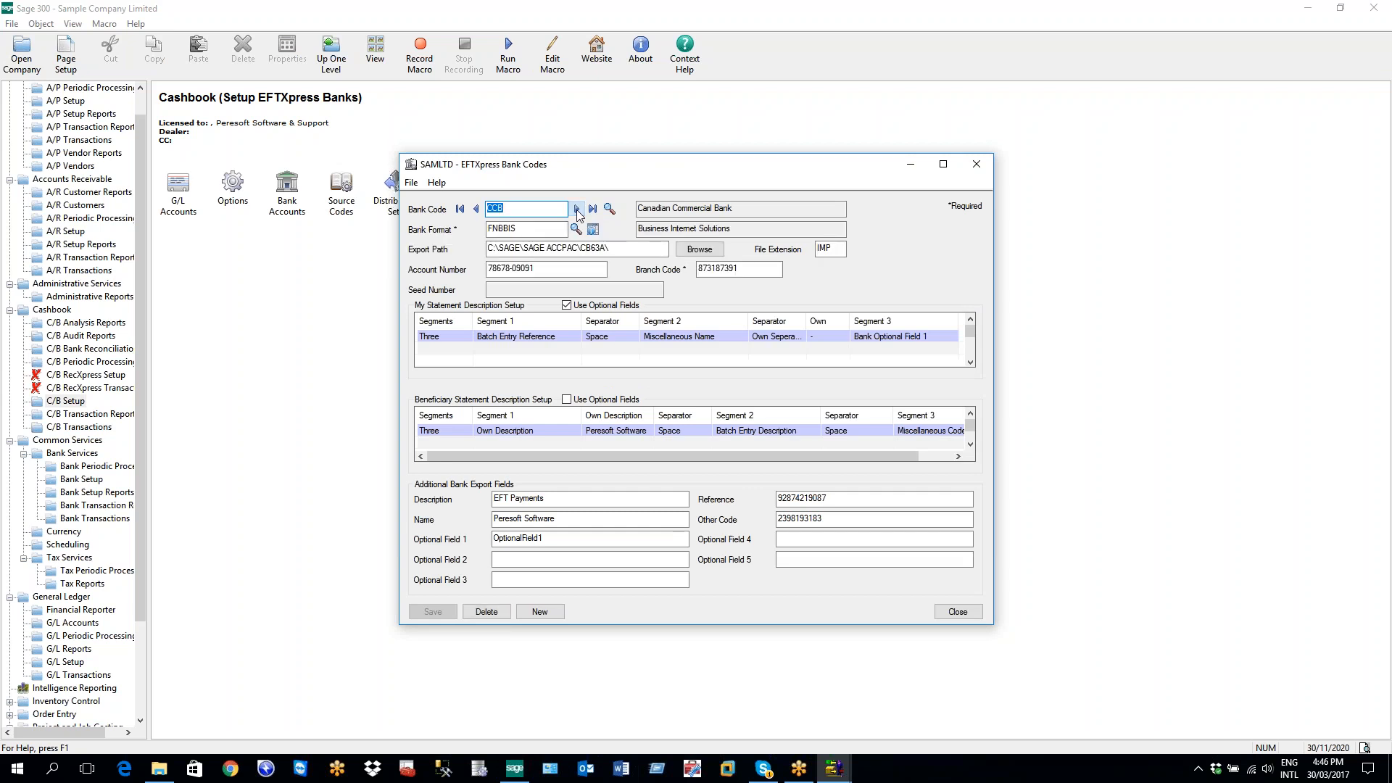
left_click(506, 337)
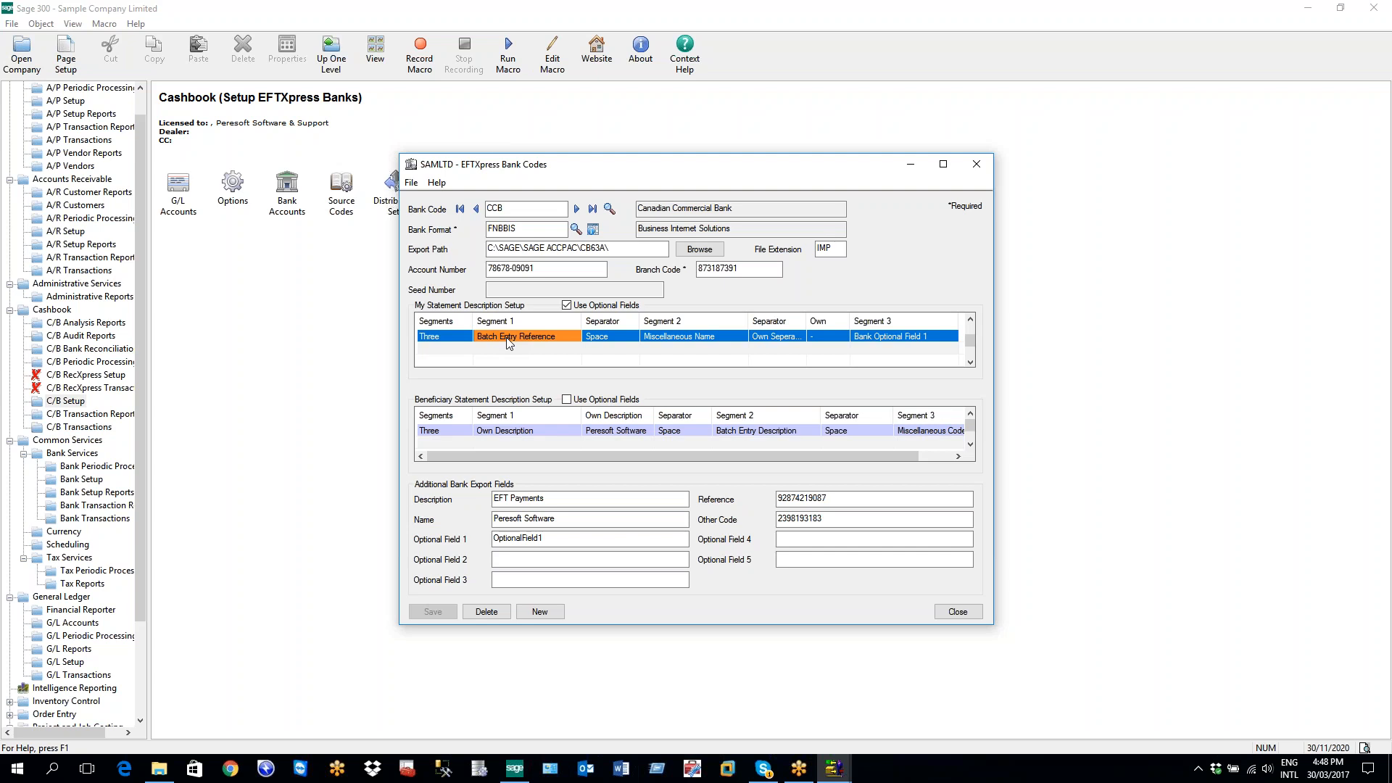
Choose STDSSVSVFREE from the Bank Format finder (F5) for bank CCB
left_click(521, 228)
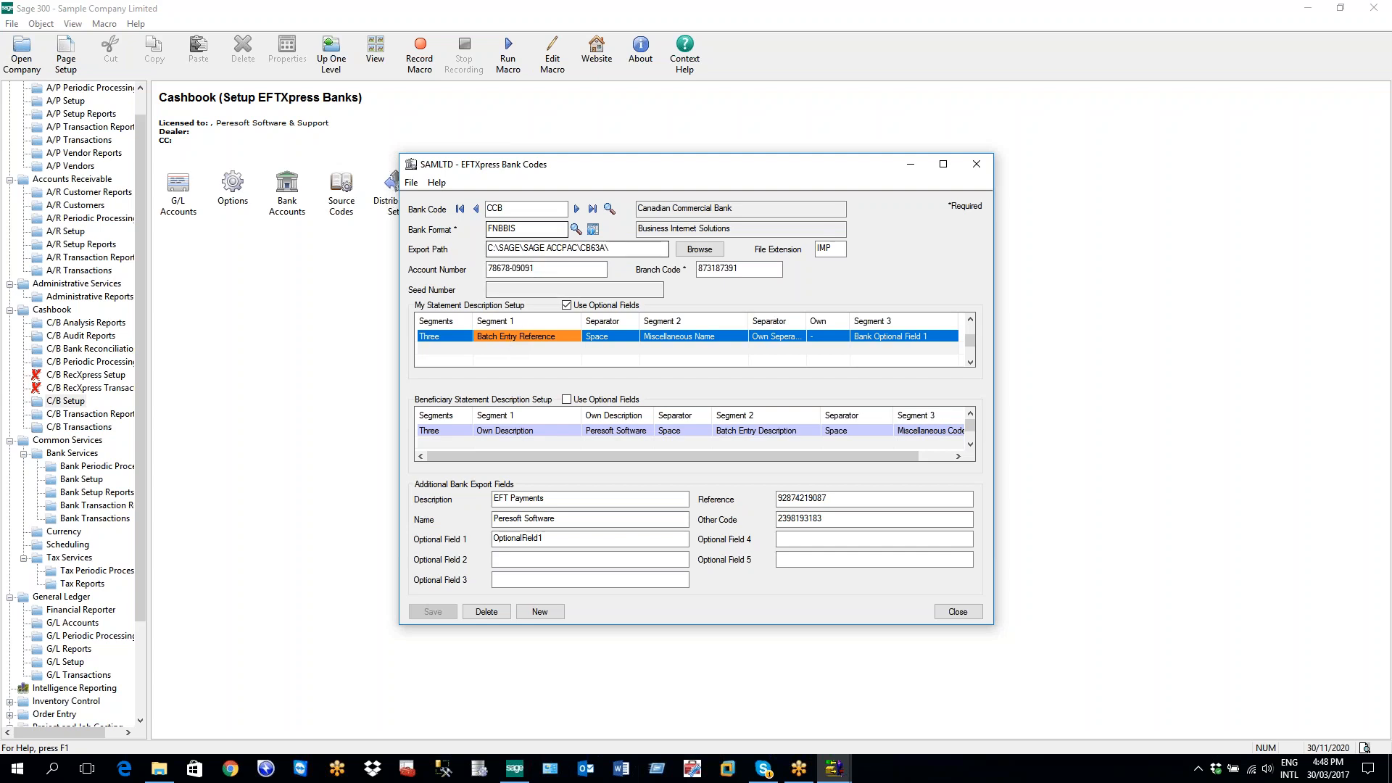
key("F5")
key("Down")
key("Down")
key("Down")
key("Down")
key("Down")
key("Down")
key("Down")
key("Down")
key("Down")
key("Down")
key("Down")
key("Down")
key("Down")
key("Down")
key("Down")
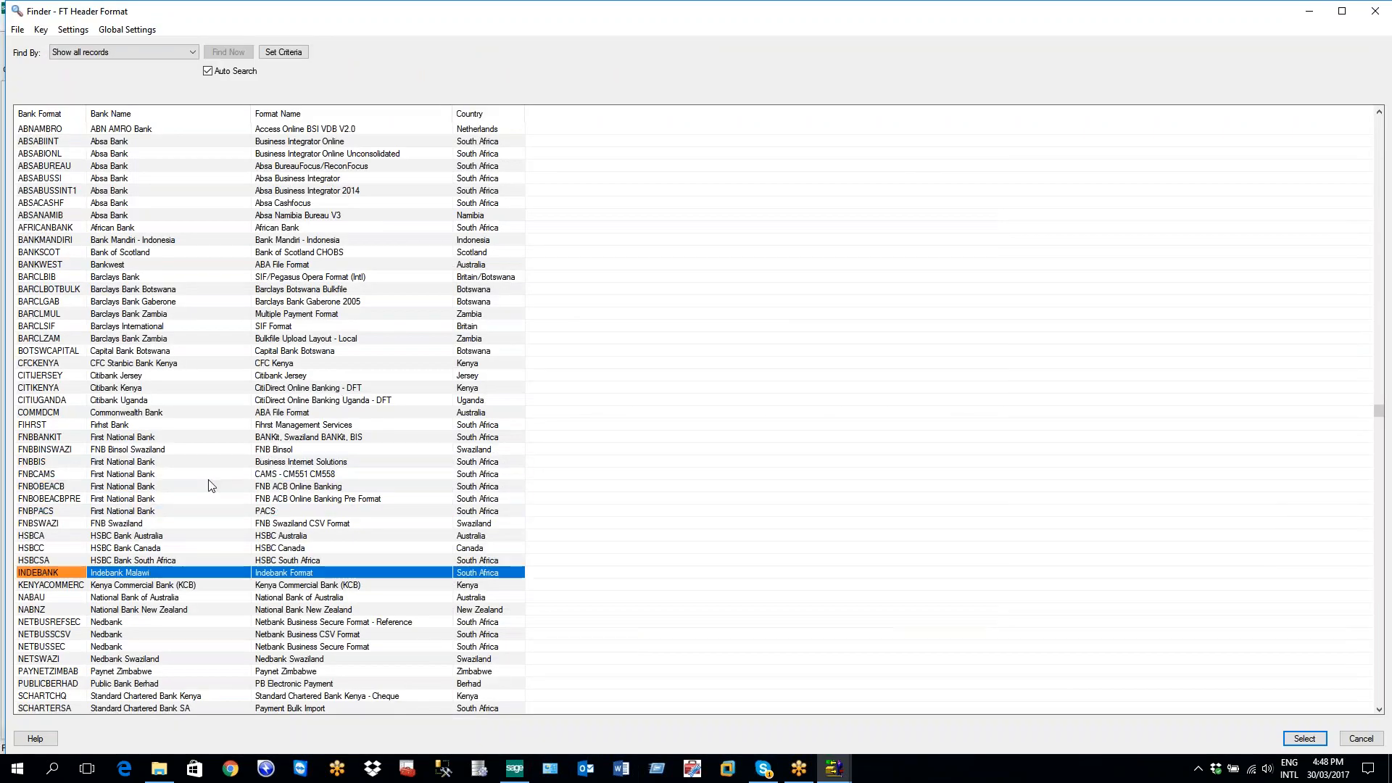
key("Down")
key("Down")
key("Down")
key("Down")
key("Down")
key("Down")
key("Down")
key("Down")
key("Down")
key("Down")
key("Down")
key("Down")
key("Down")
key("Down")
key("Down")
key("Down")
key("Down")
key("Down")
key("Down")
key("Down")
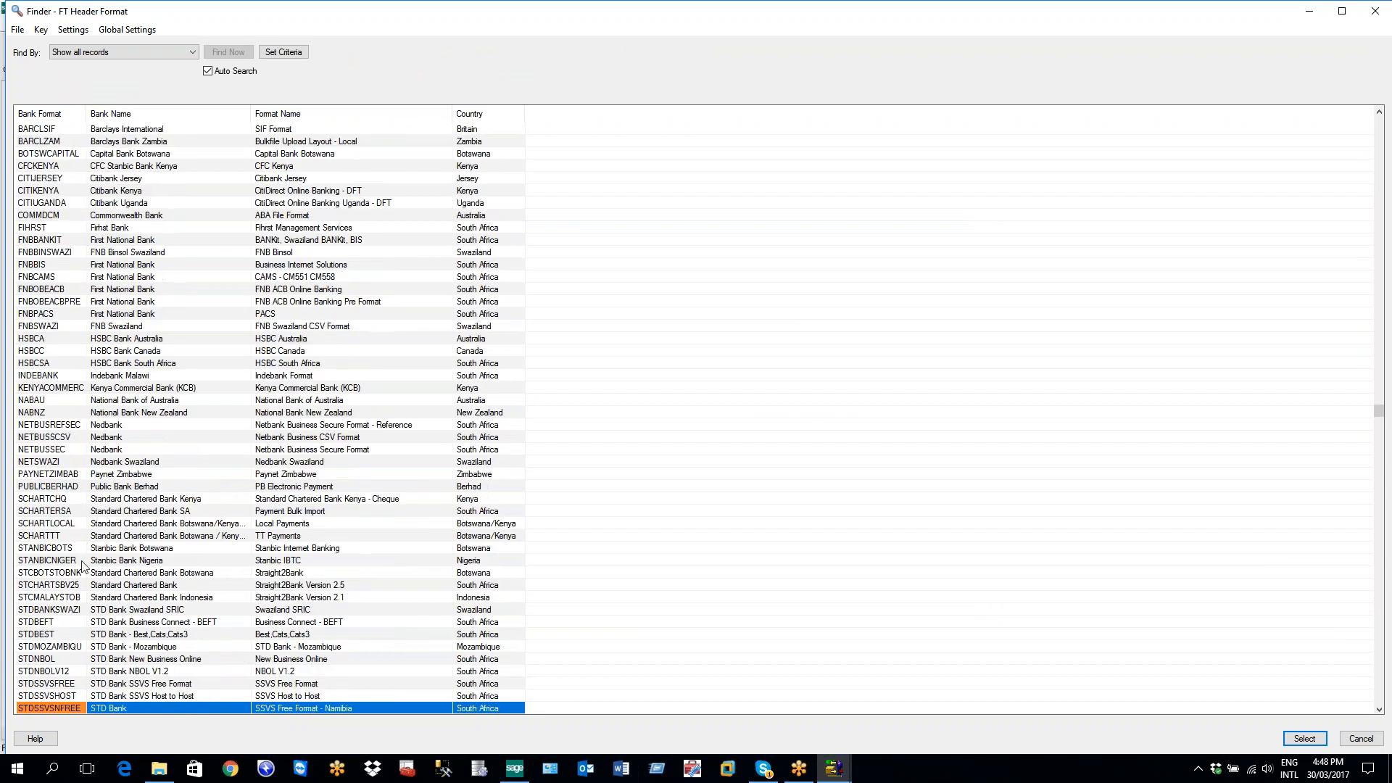
key("Down")
key("Down")
key("Down")
key("Down")
key("Down")
key("Down")
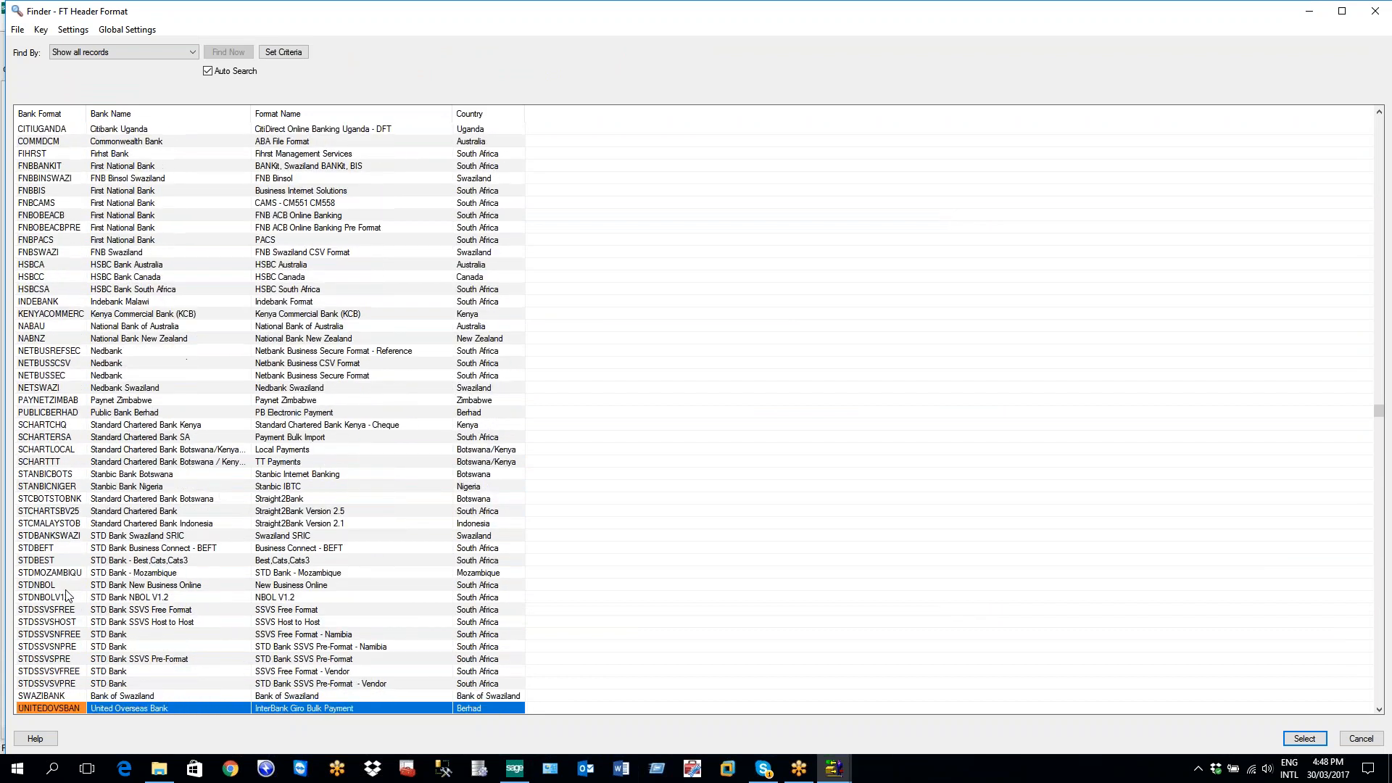
key("Down")
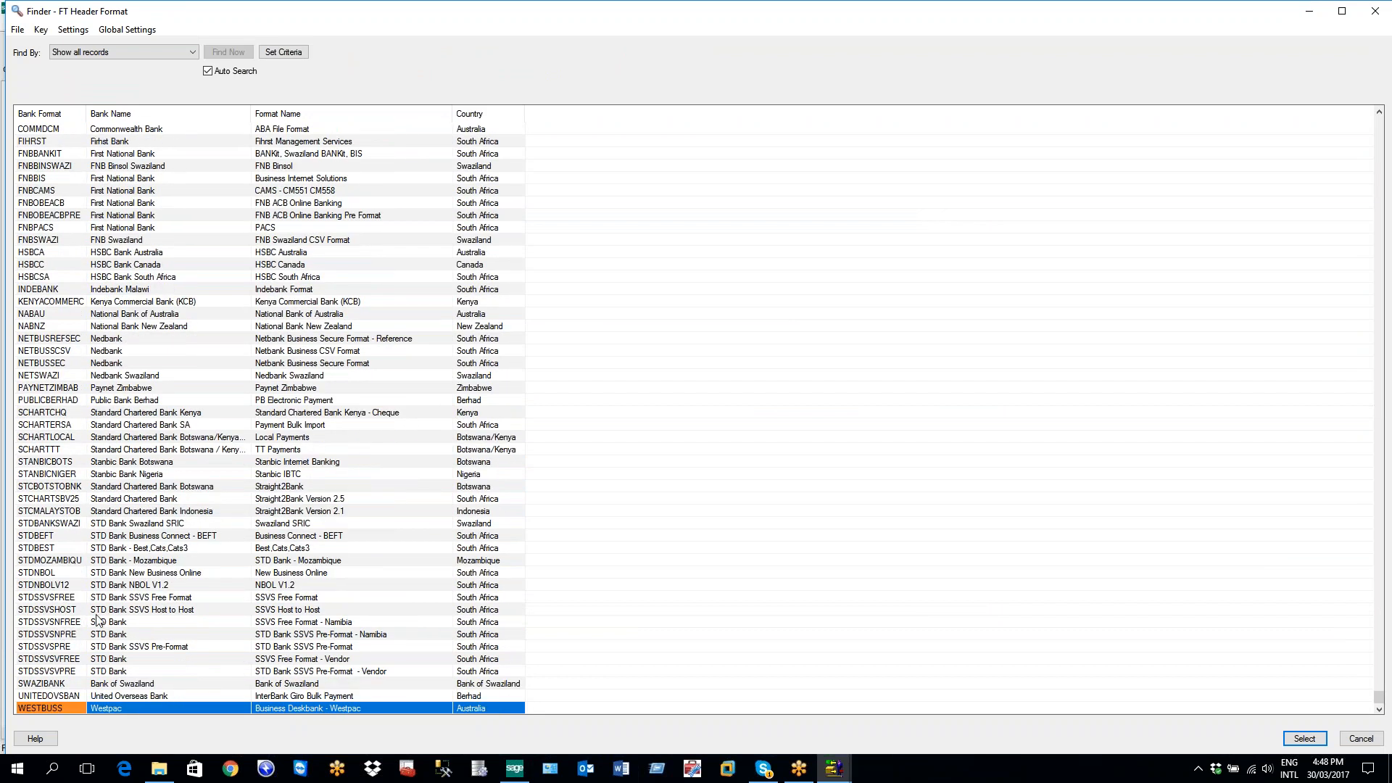
left_click(76, 660)
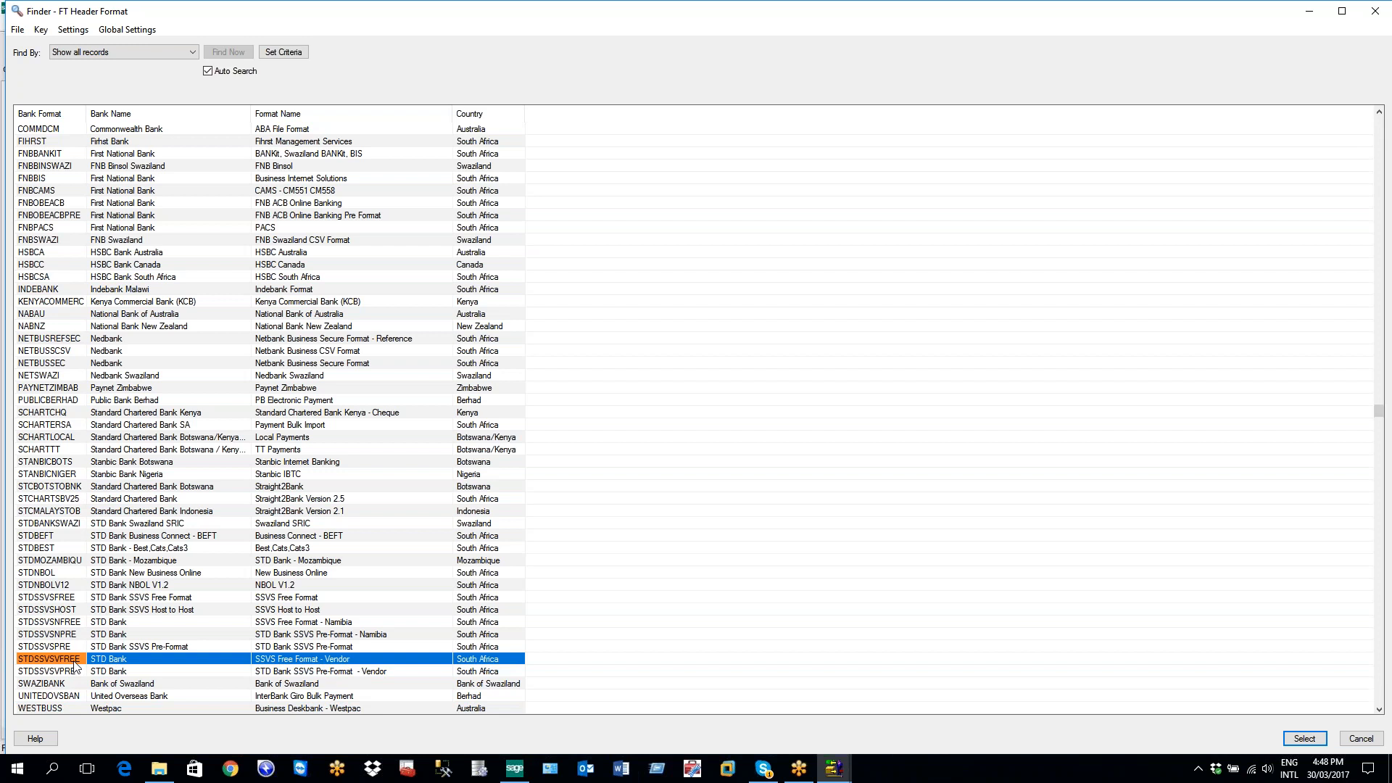
double_click(76, 660)
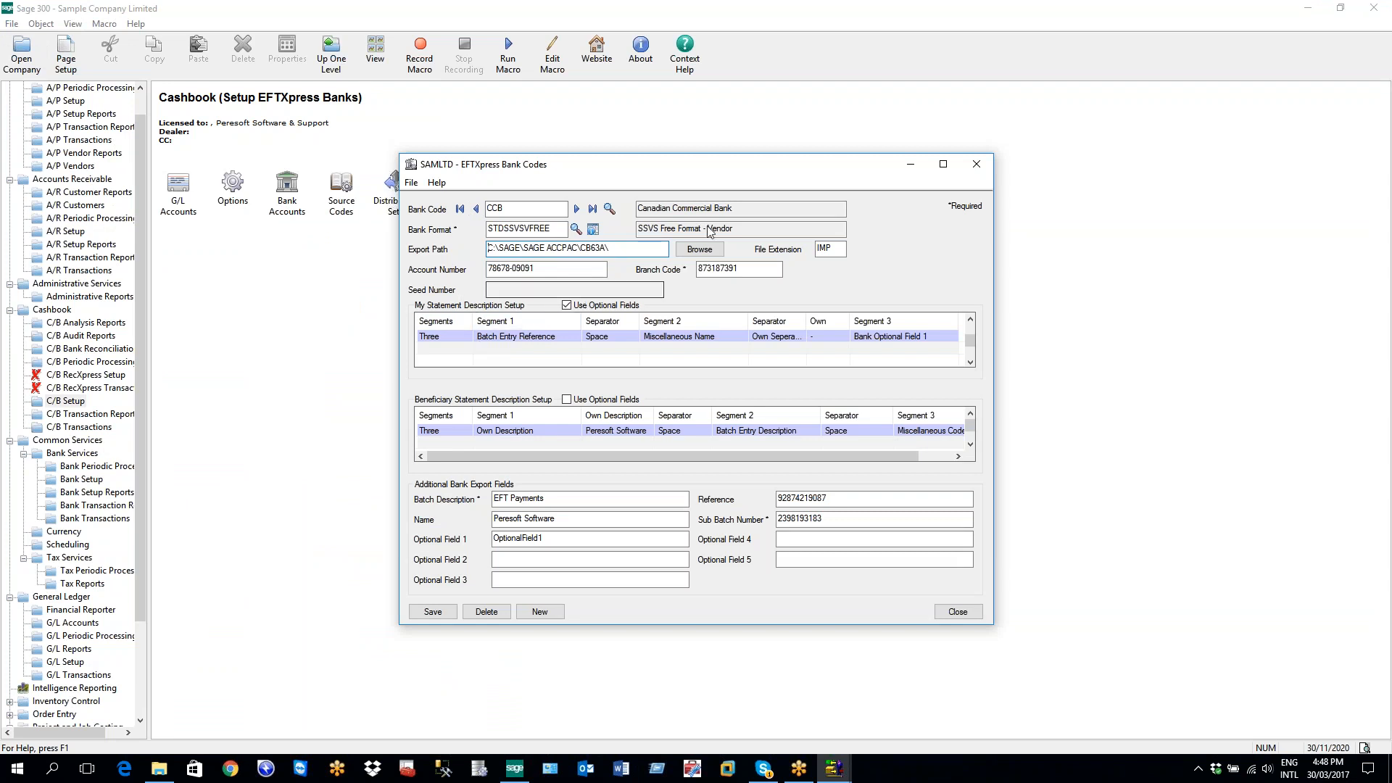
Decline the save prompt, close the formats window, and reselect STDSSVSVFREE from the format list
left_click(593, 229)
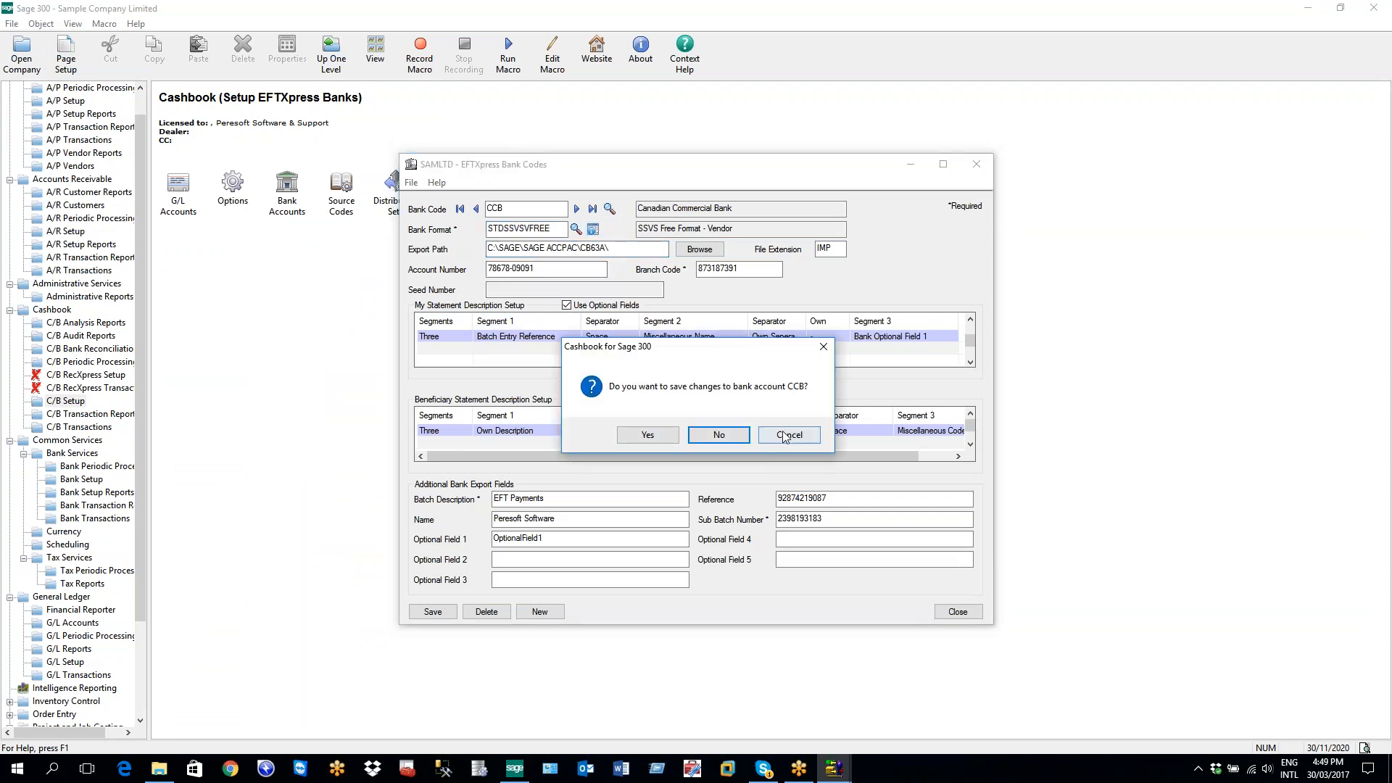
left_click(719, 435)
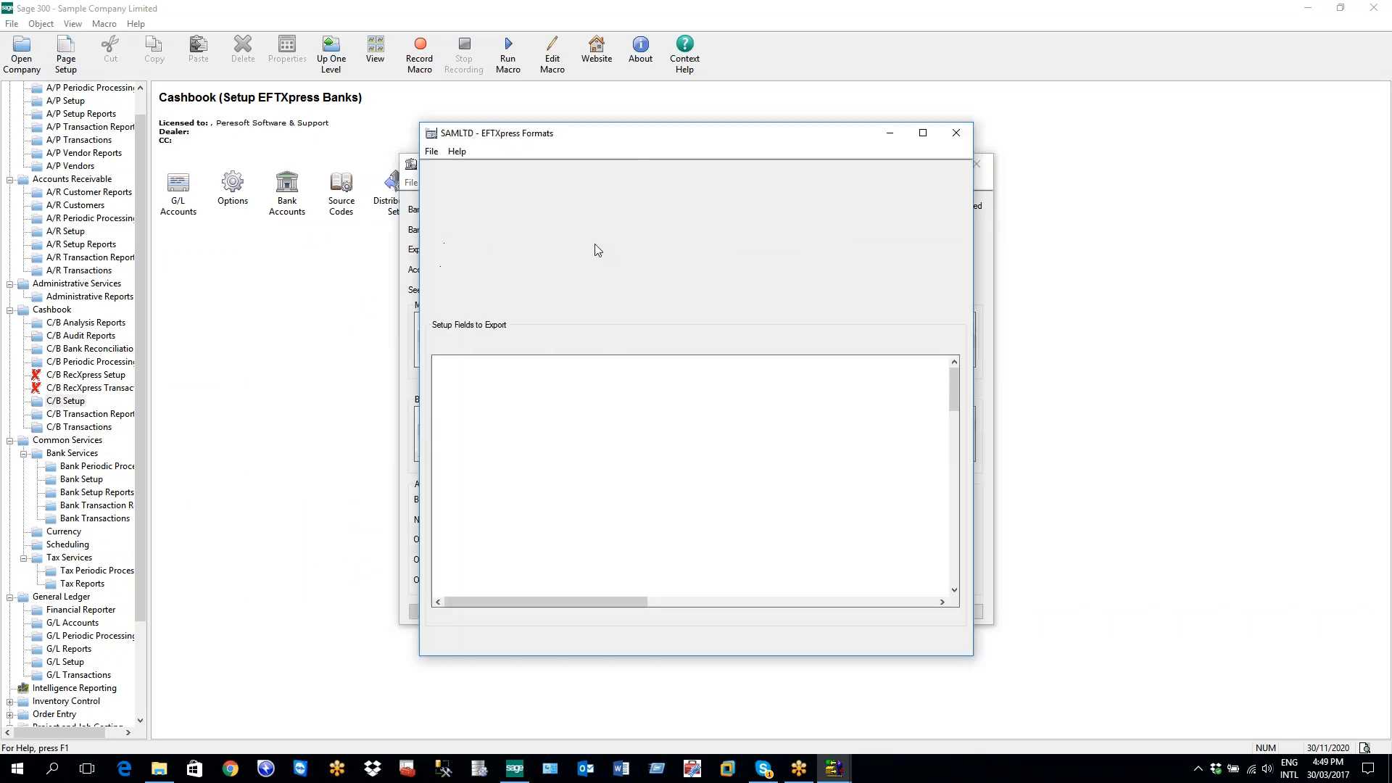
left_click(953, 135)
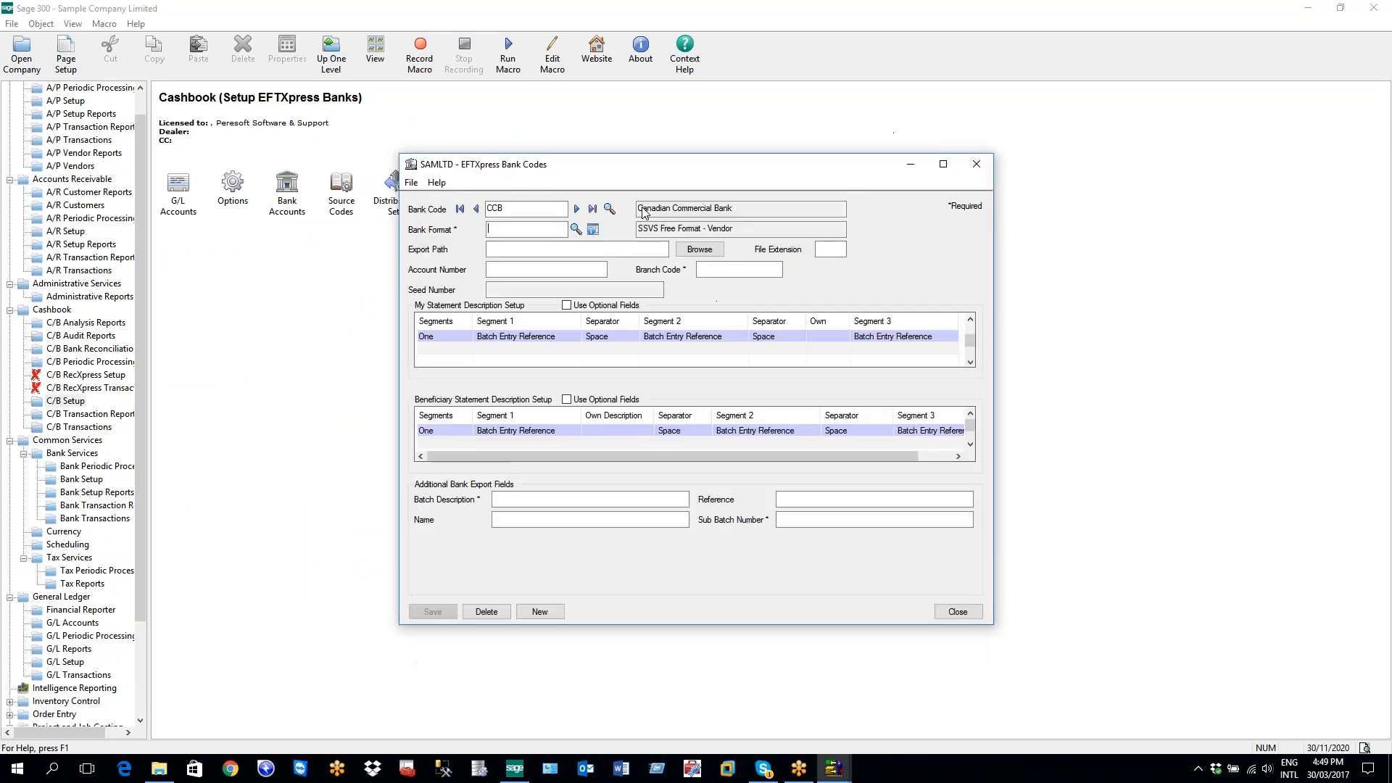
left_click(584, 230)
scroll(215, 559, "down", 14)
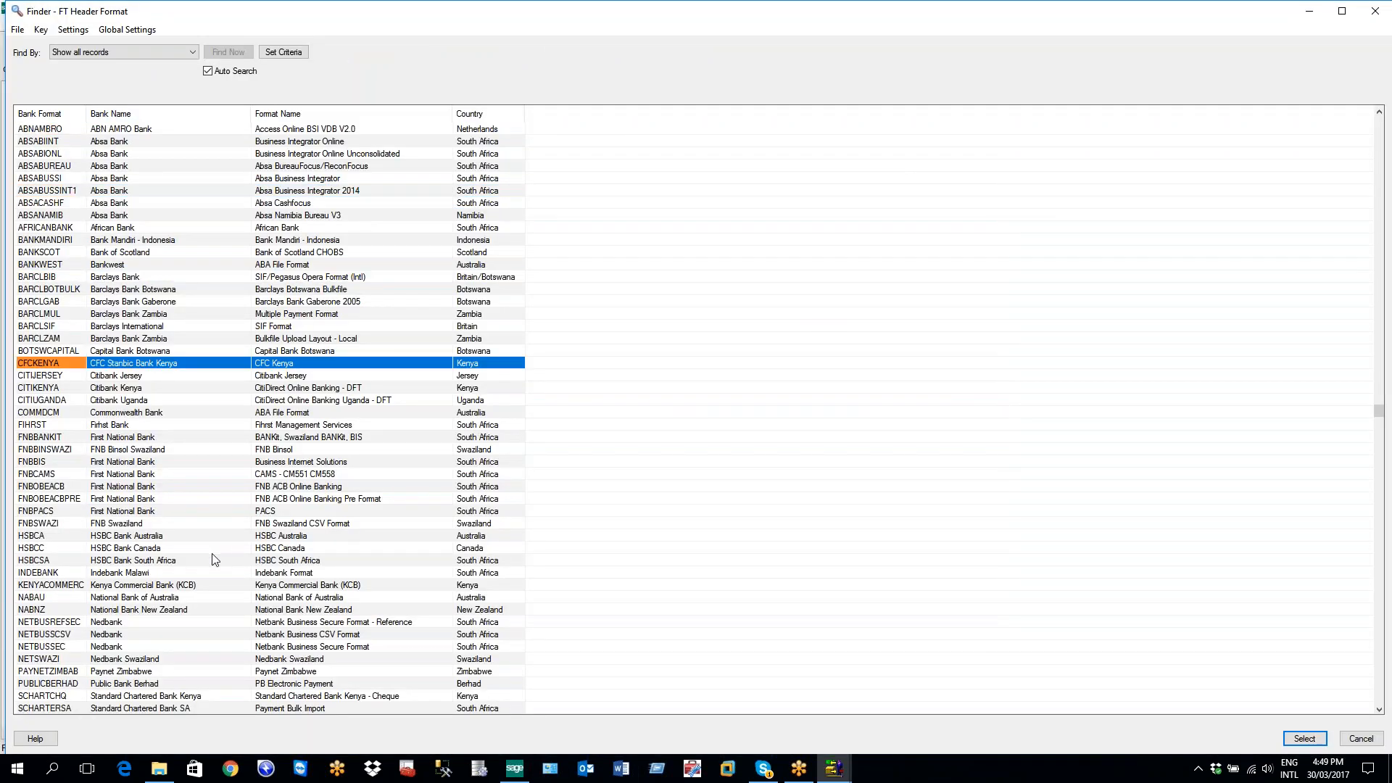
scroll(215, 559, "down", 8)
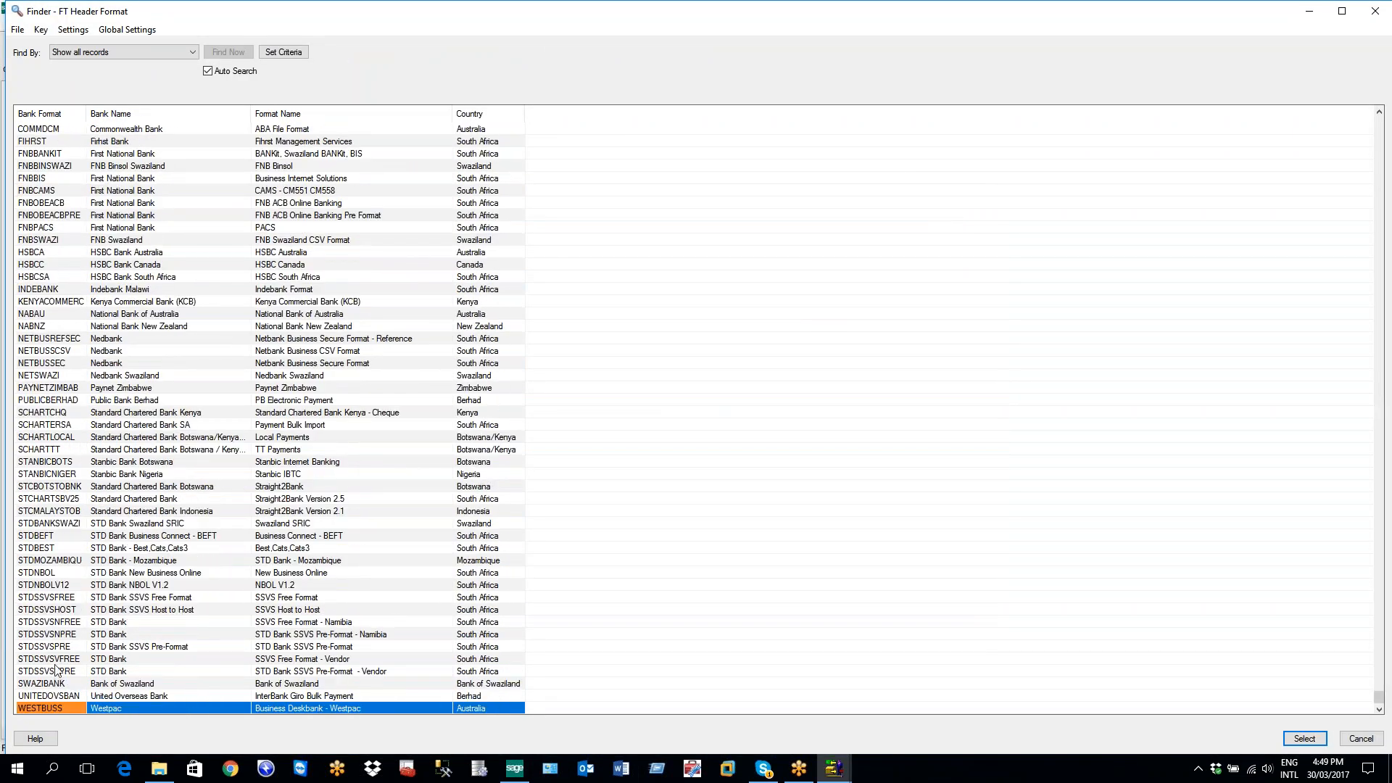
left_click(58, 661)
double_click(58, 661)
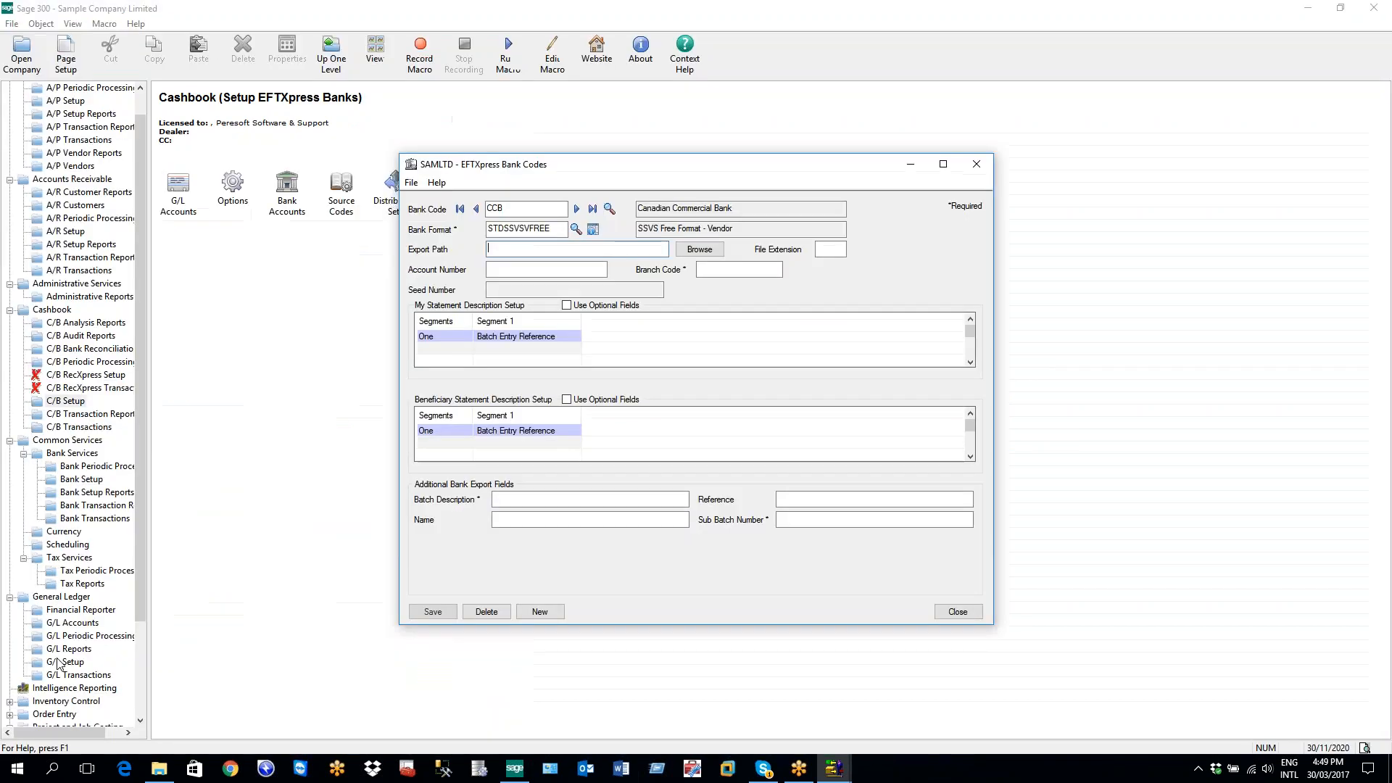
Try saving CCB, dismiss the required-field error, decline saving and close the formats window
left_click(593, 229)
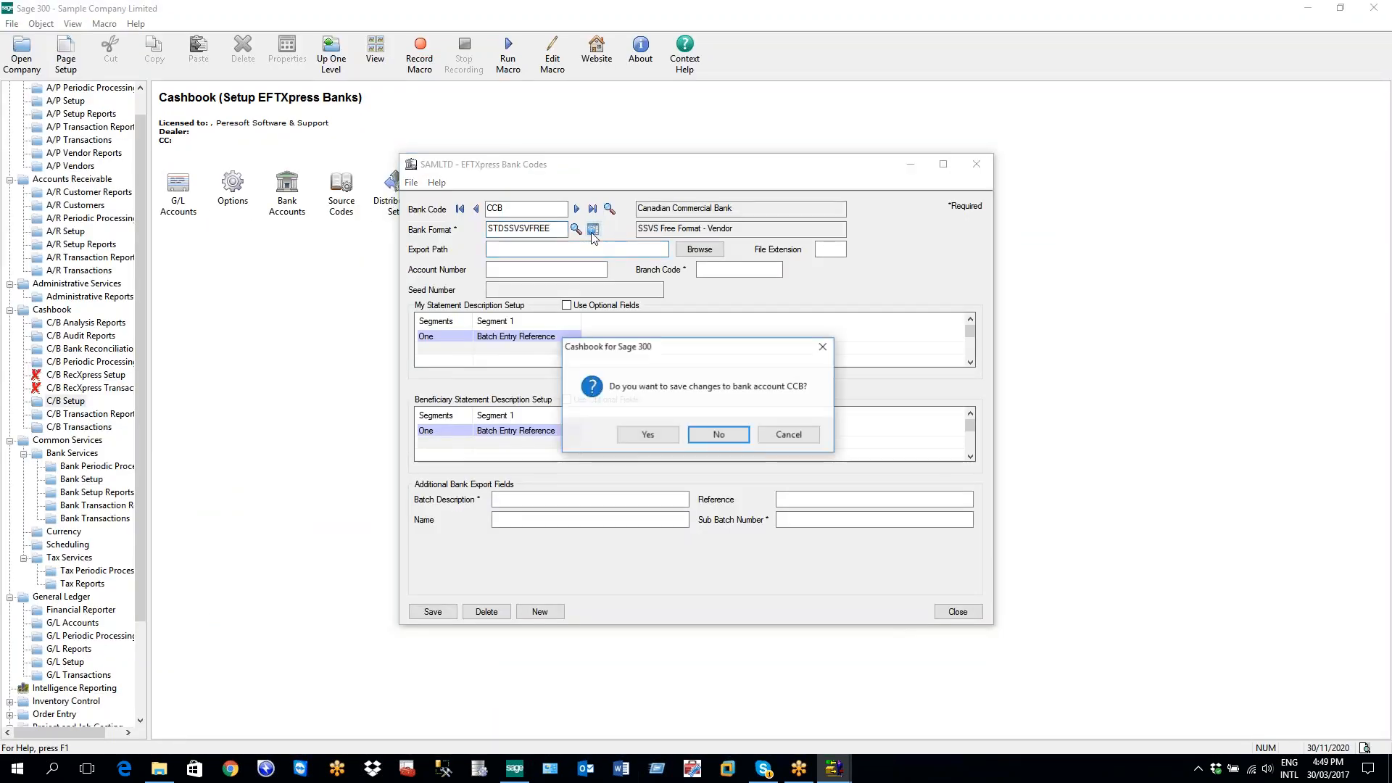
left_click(647, 435)
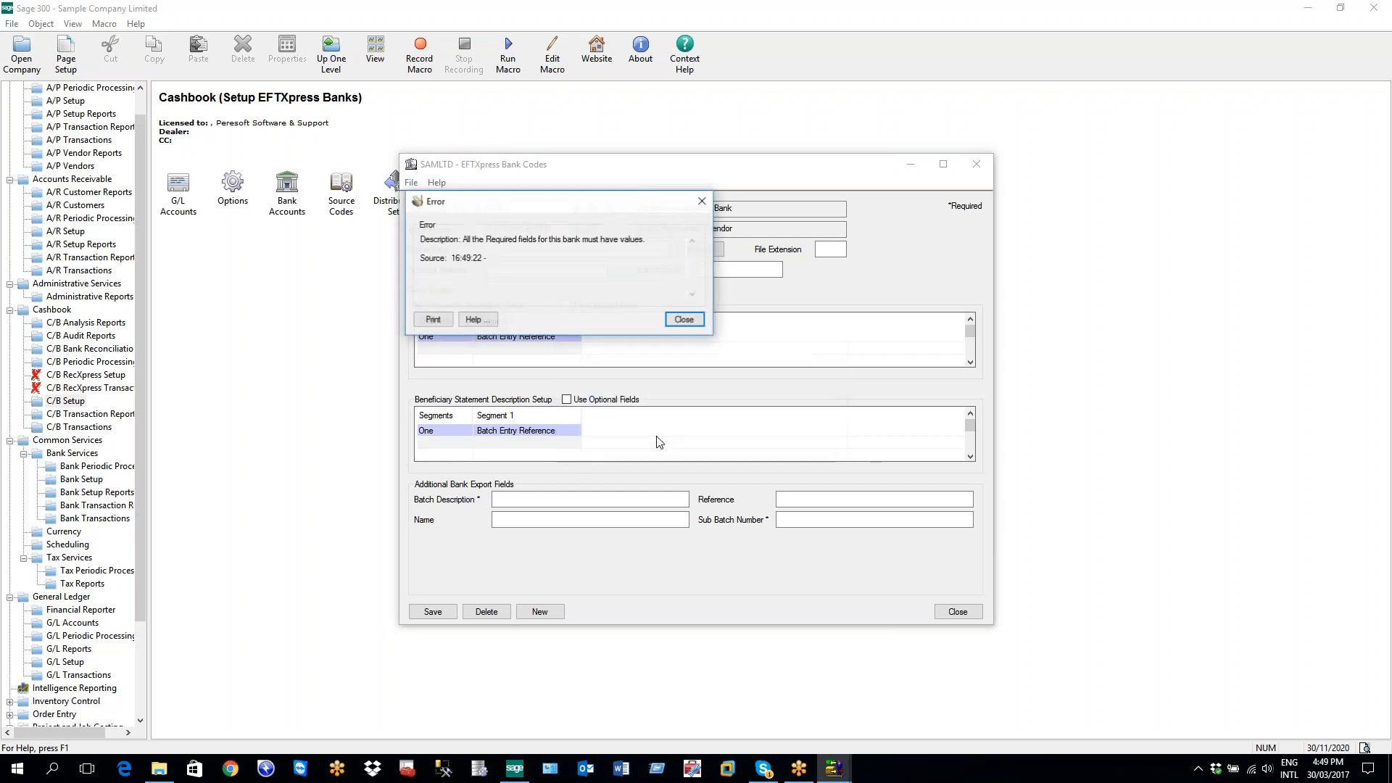
left_click(677, 320)
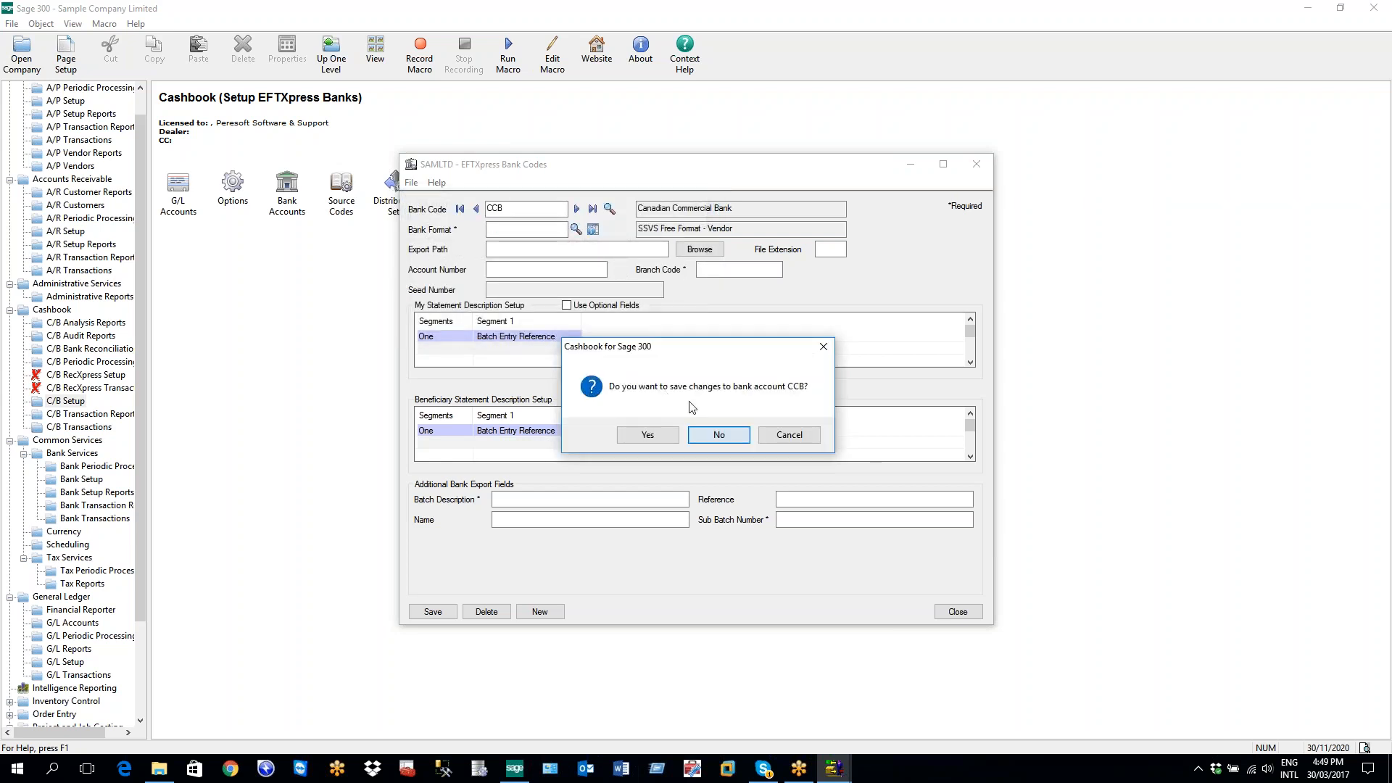
left_click(714, 434)
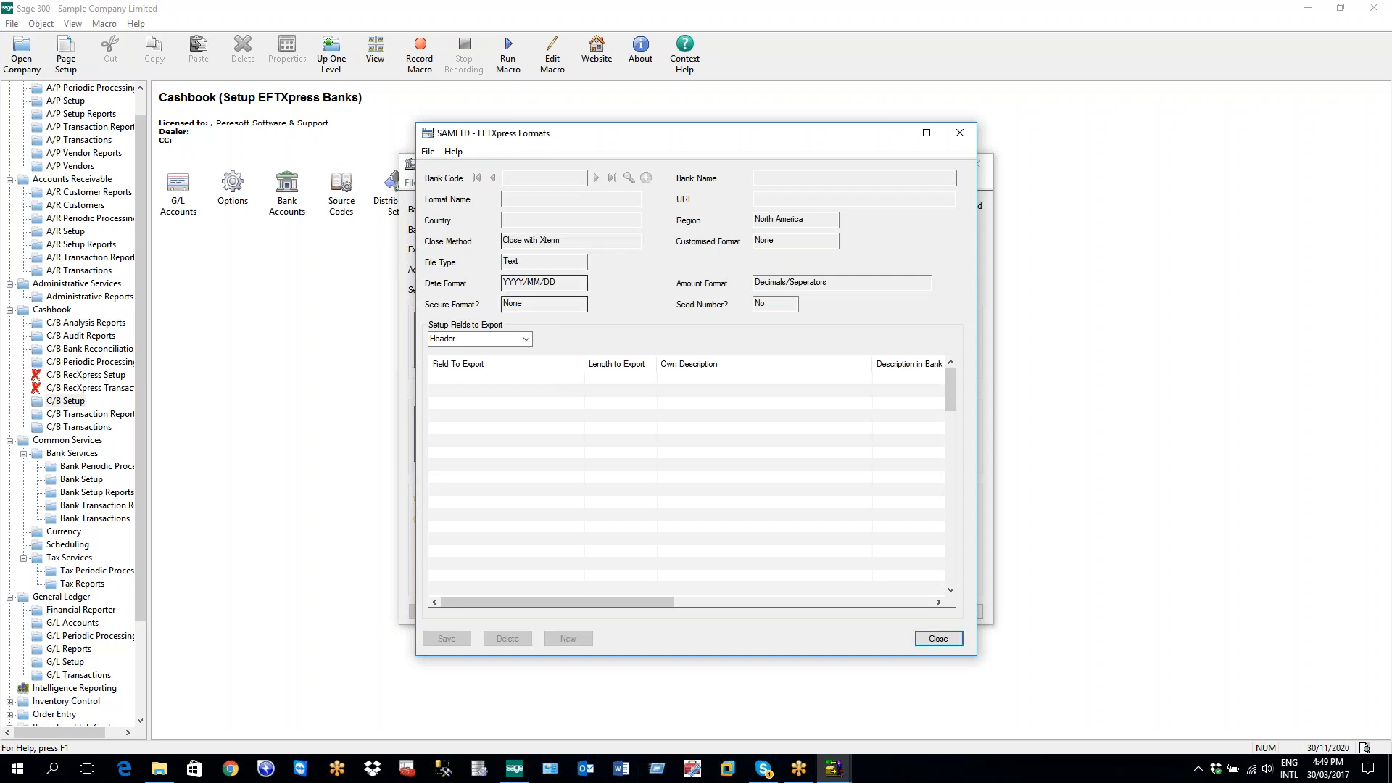
left_click(958, 134)
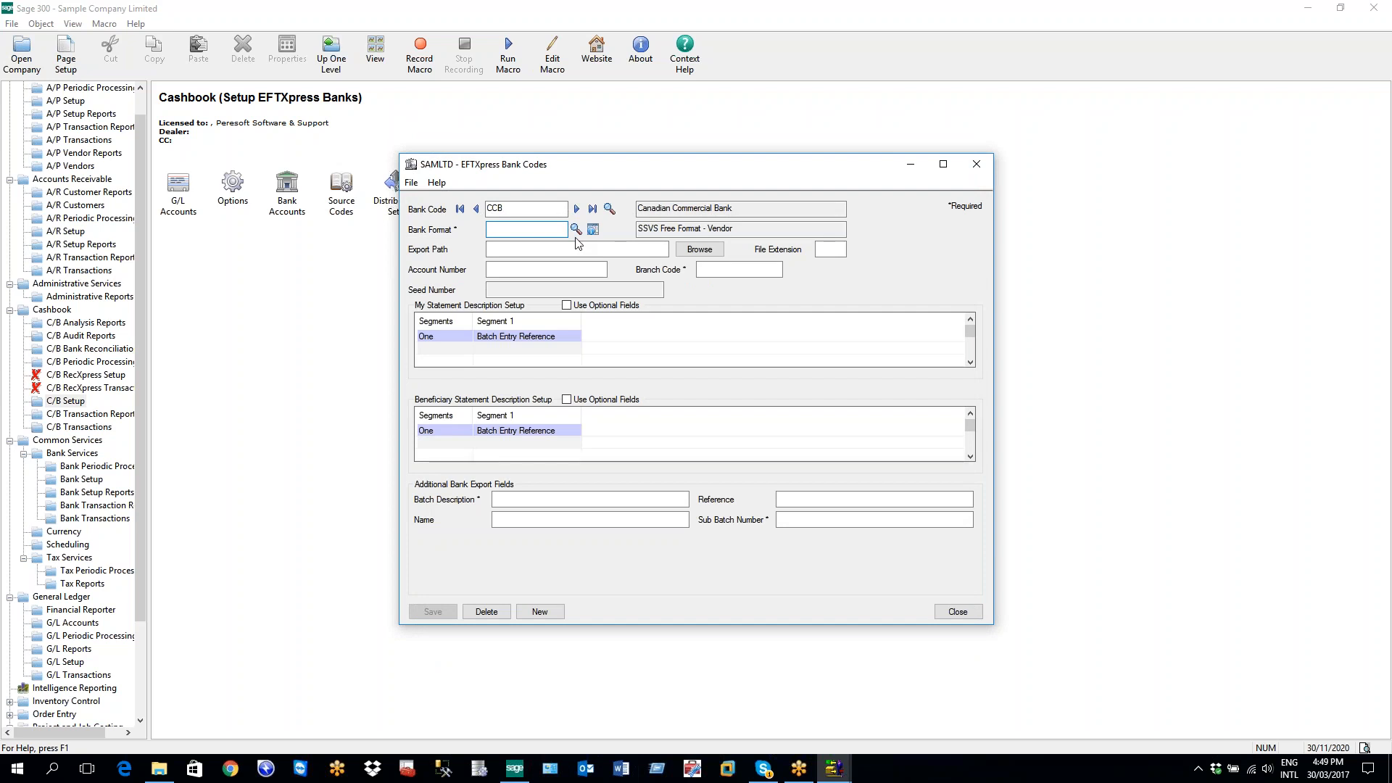
Type 'ssvsfree' as the bank format, then pick STDSSVSVFREE again from the format list
type("ssvsfree")
key("Tab")
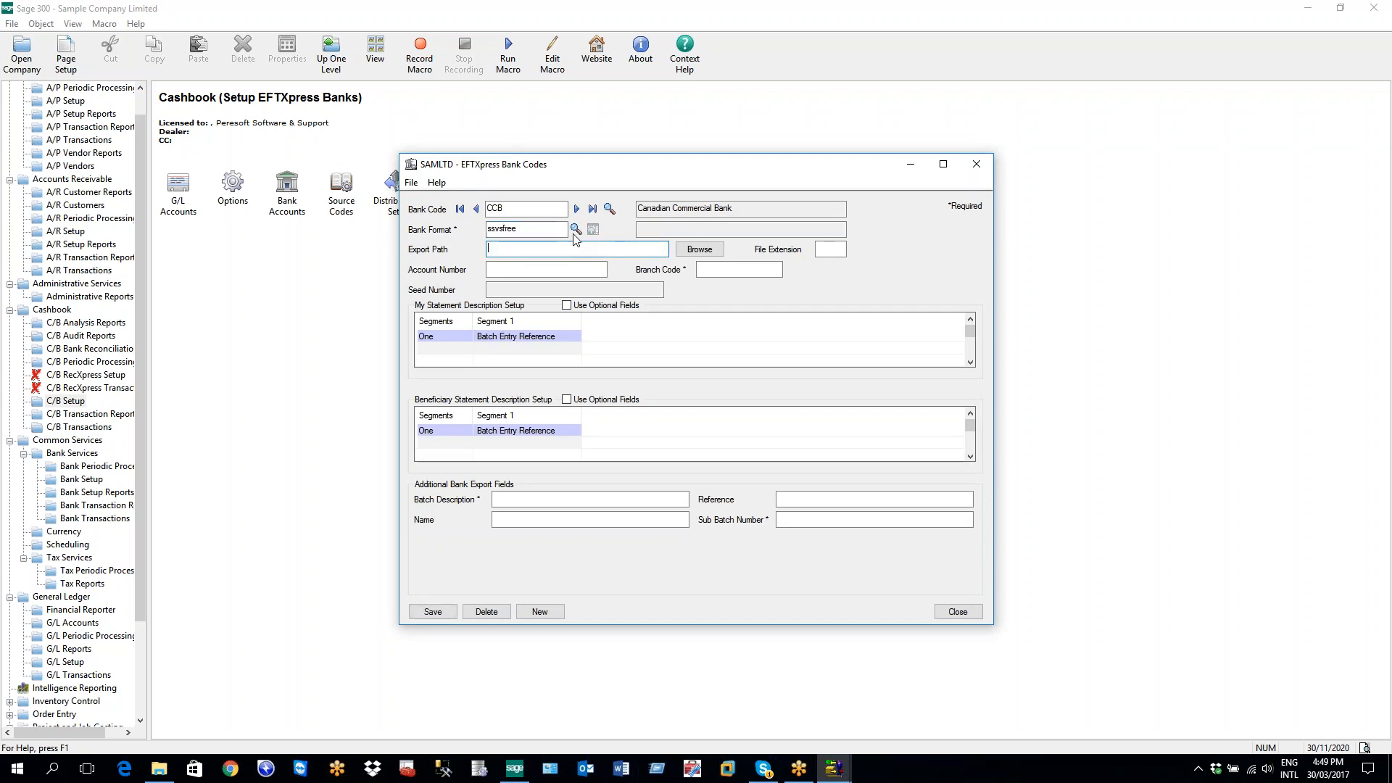
left_click(575, 232)
left_click(718, 439)
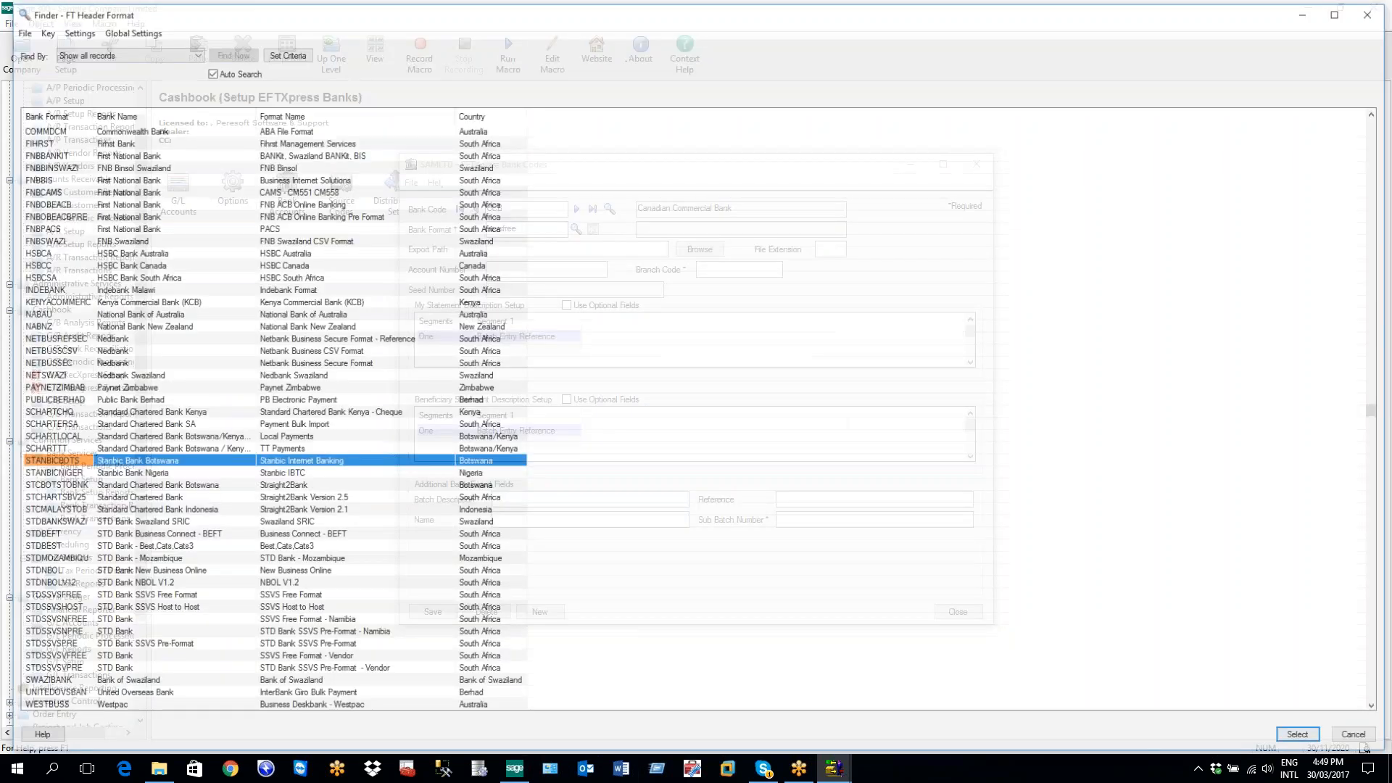
scroll(228, 457, "down", 3)
scroll(229, 462, "down", 3)
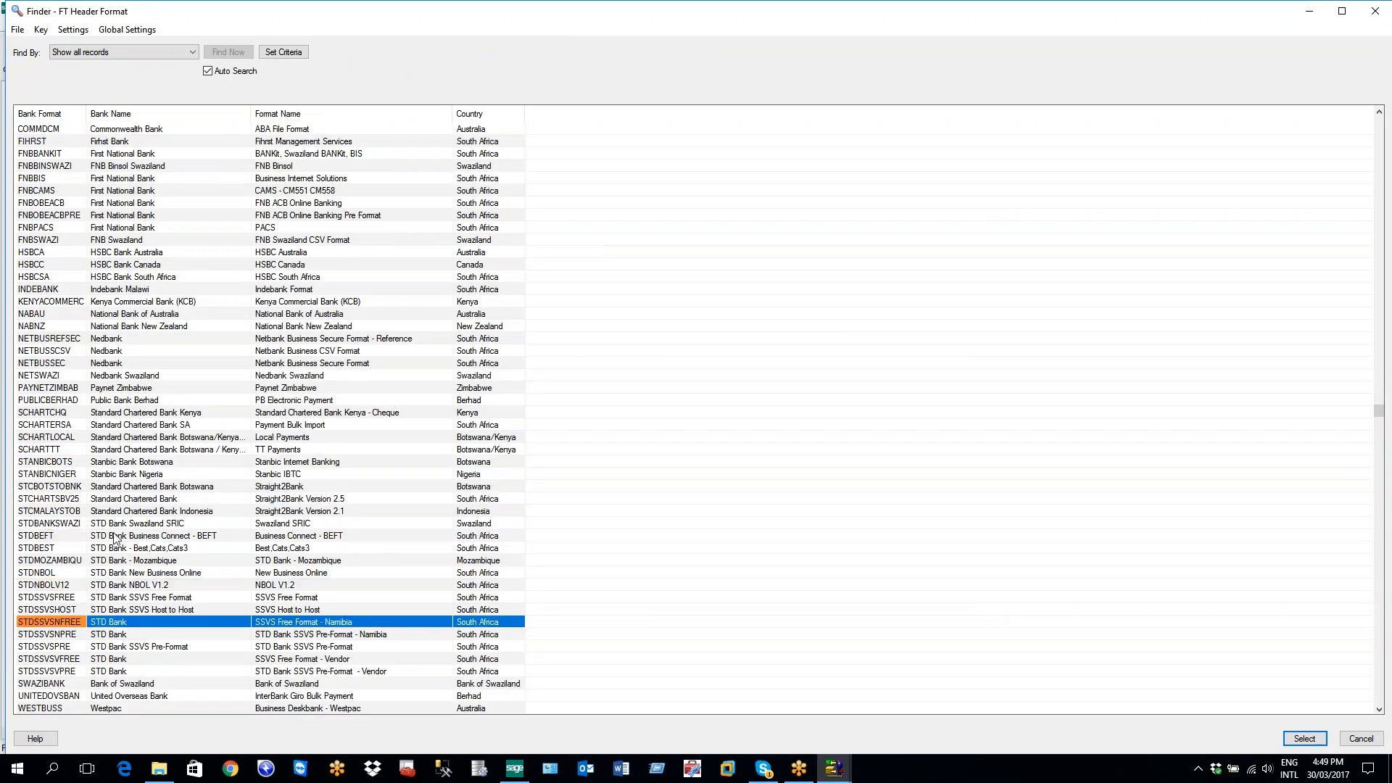
left_click(64, 658)
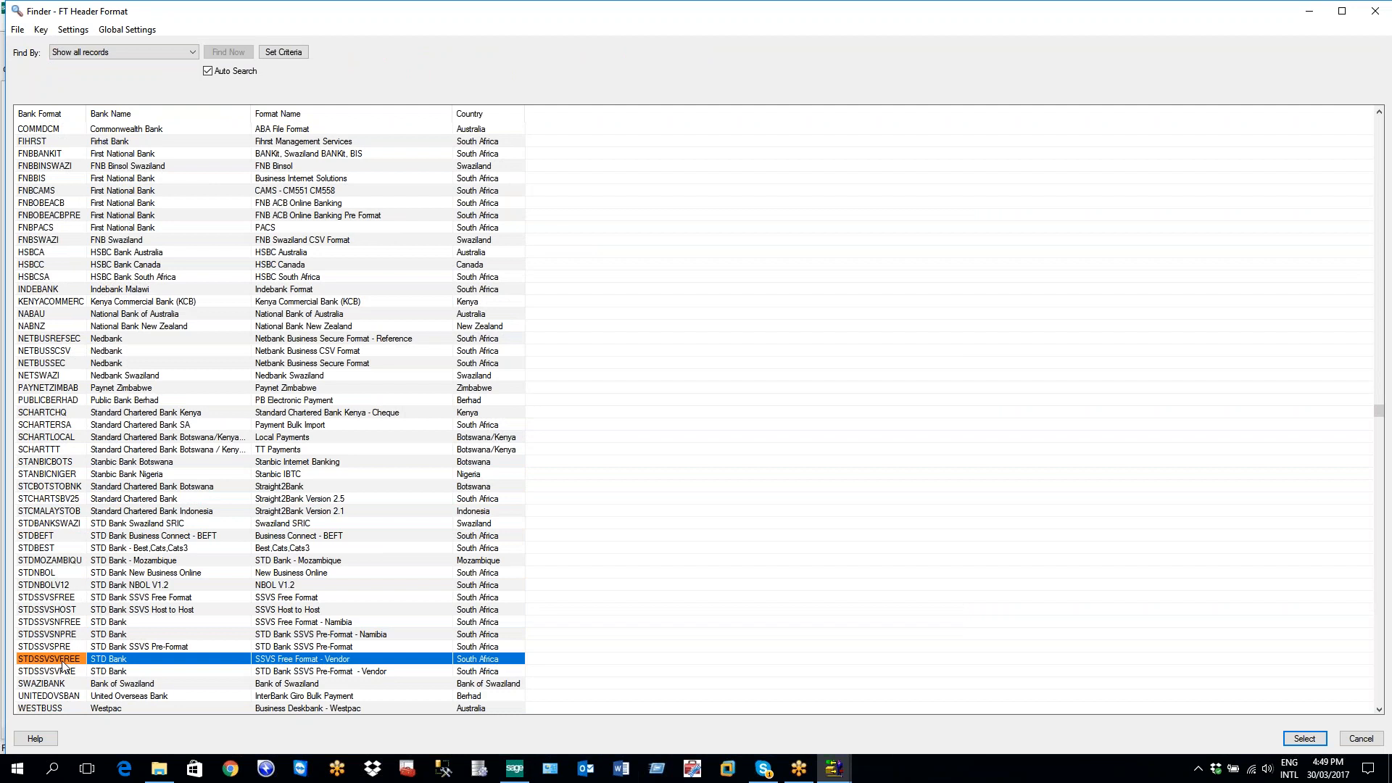
double_click(63, 659)
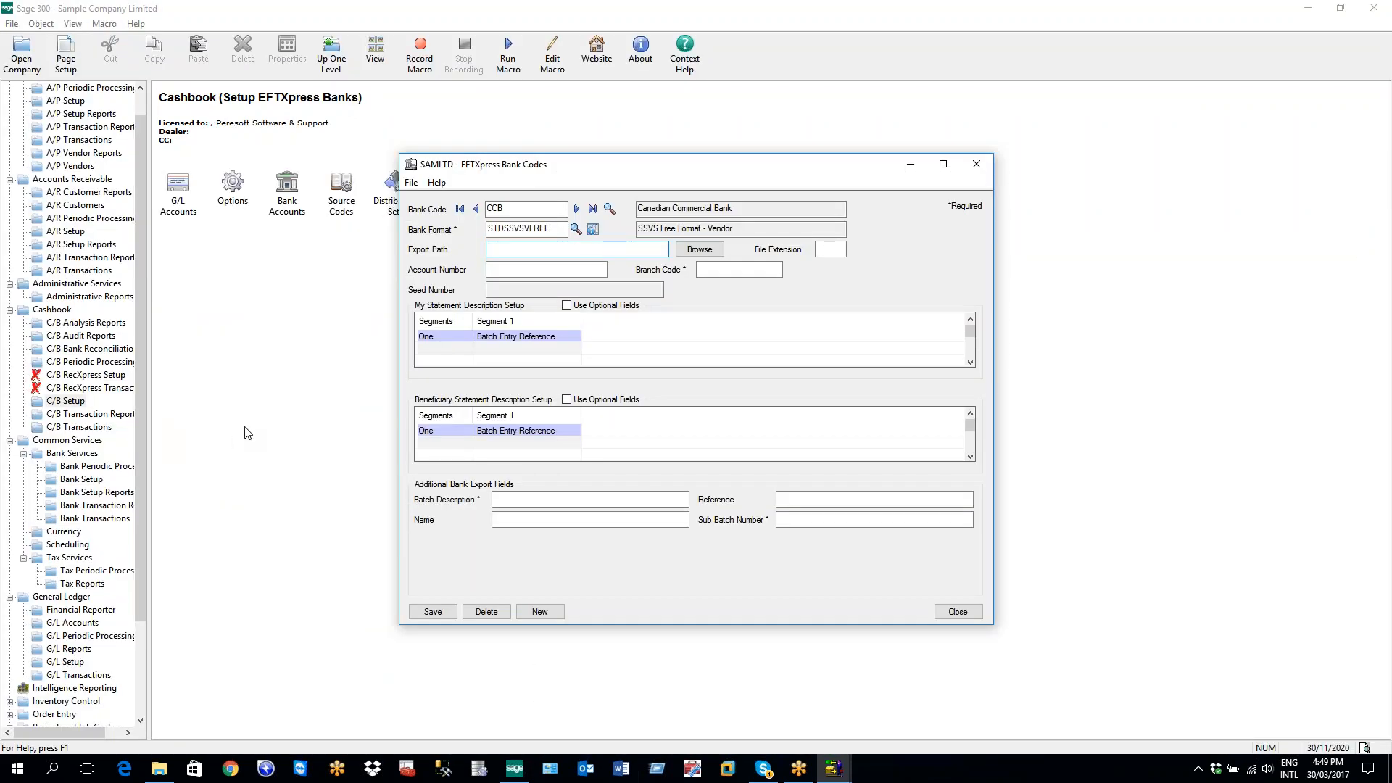
left_click(745, 269)
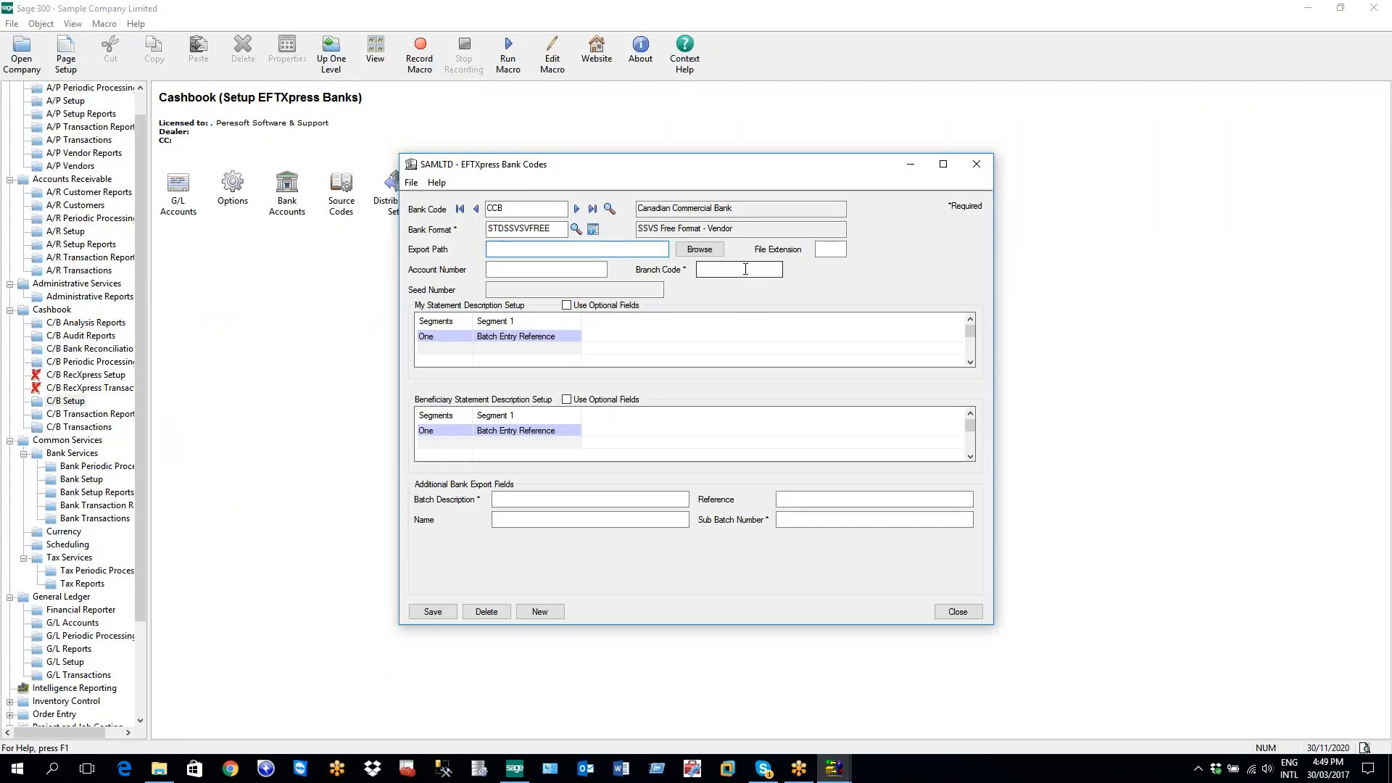
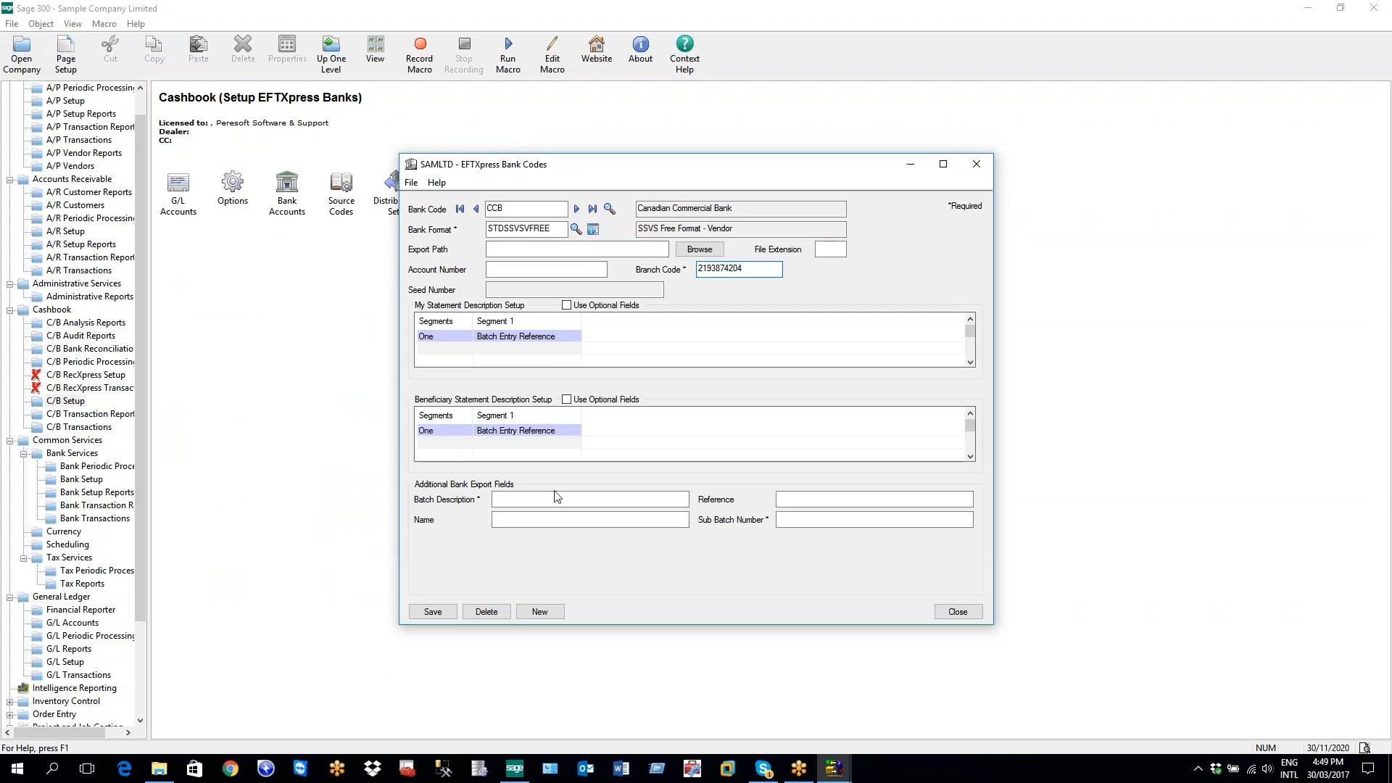
left_click(525, 502)
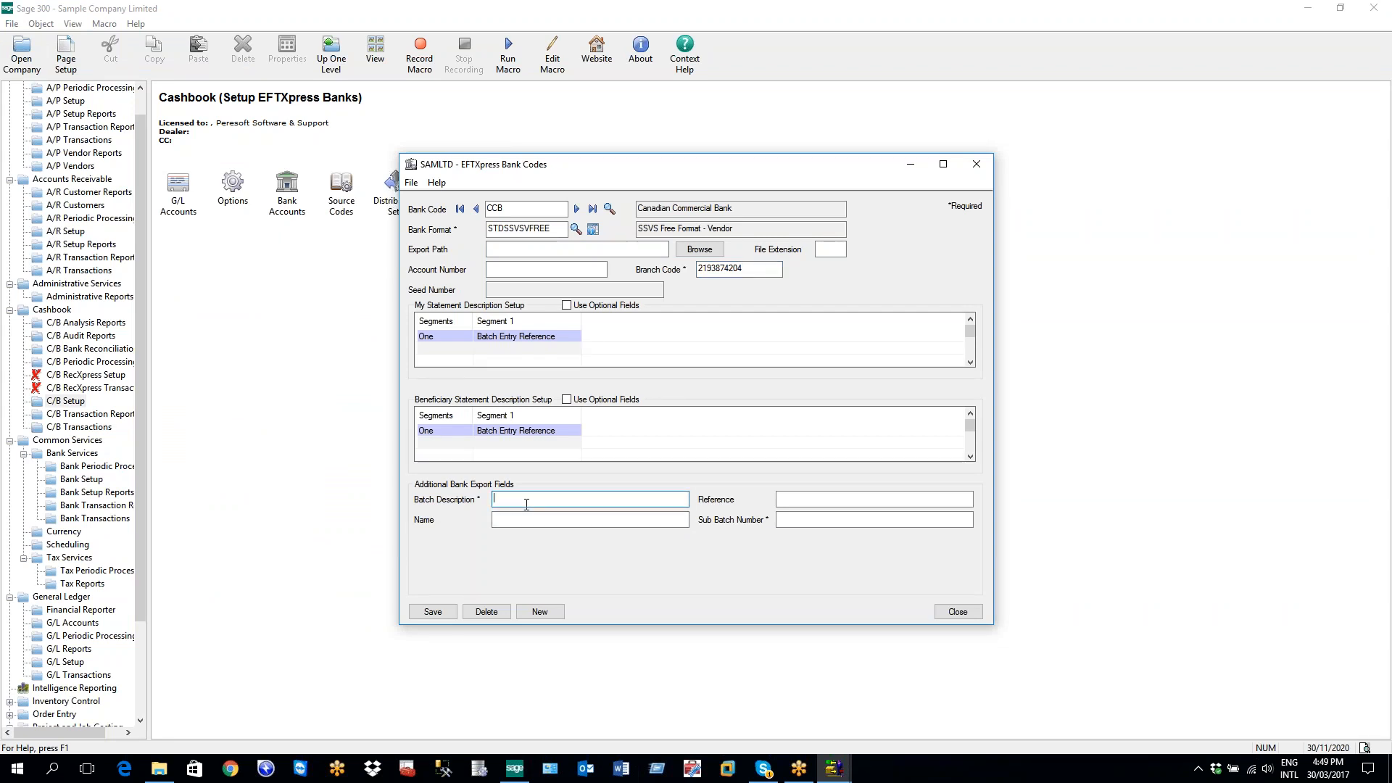
type("Batch Description")
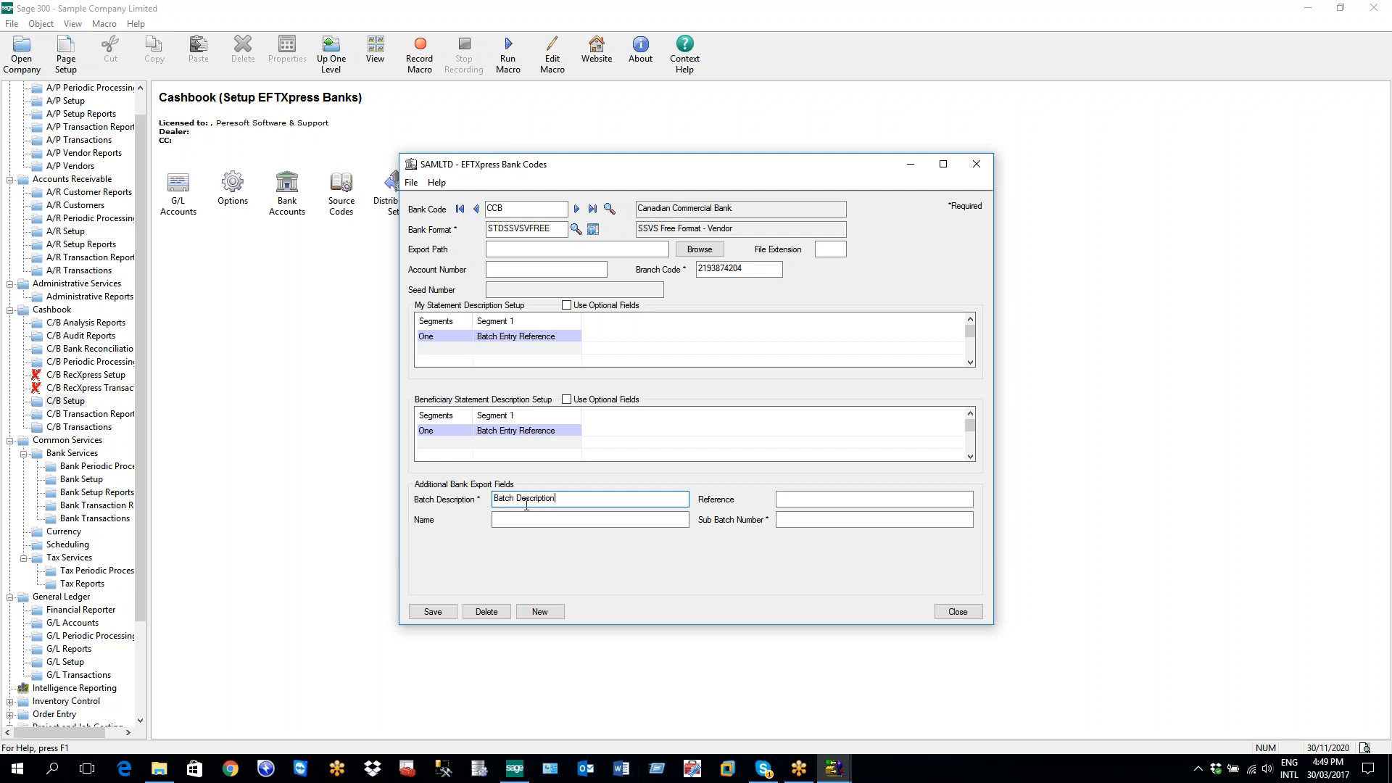
key("Tab")
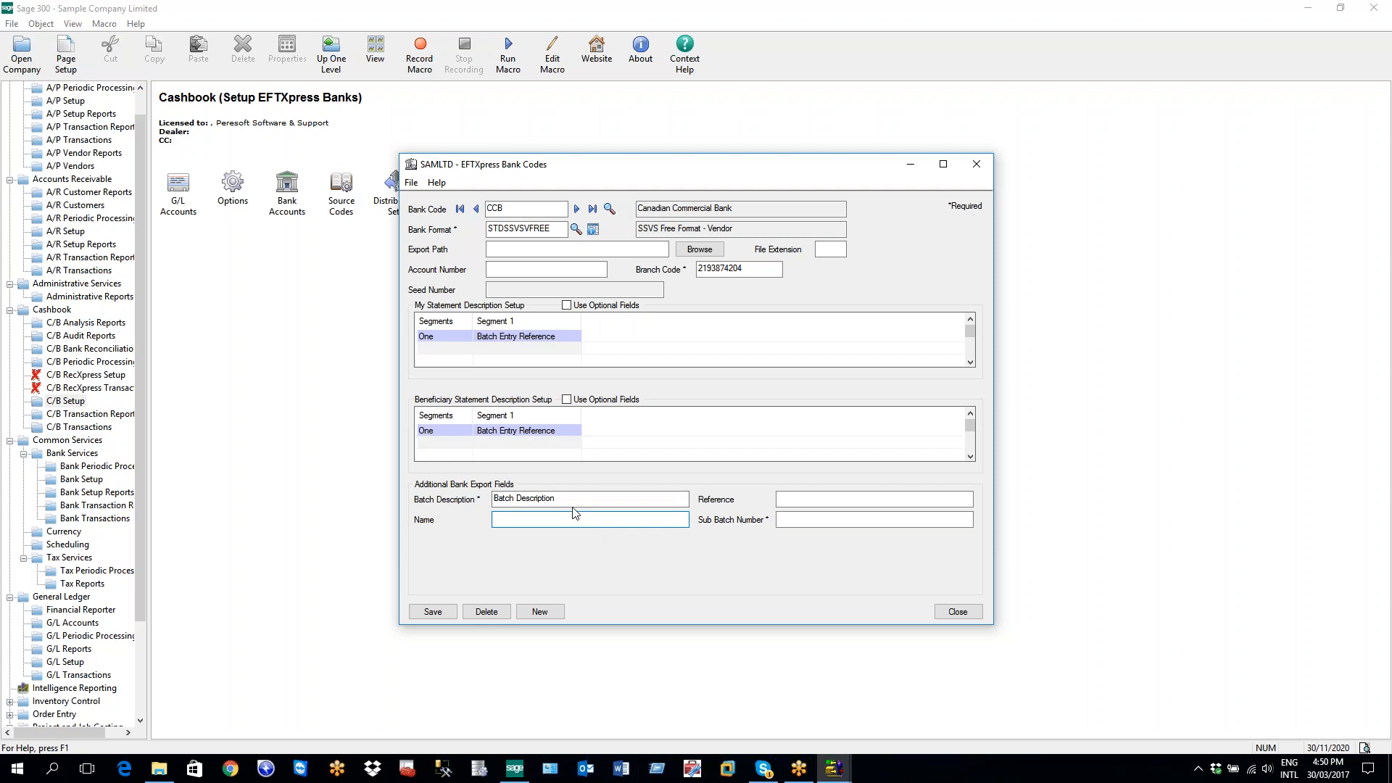
left_click(882, 519)
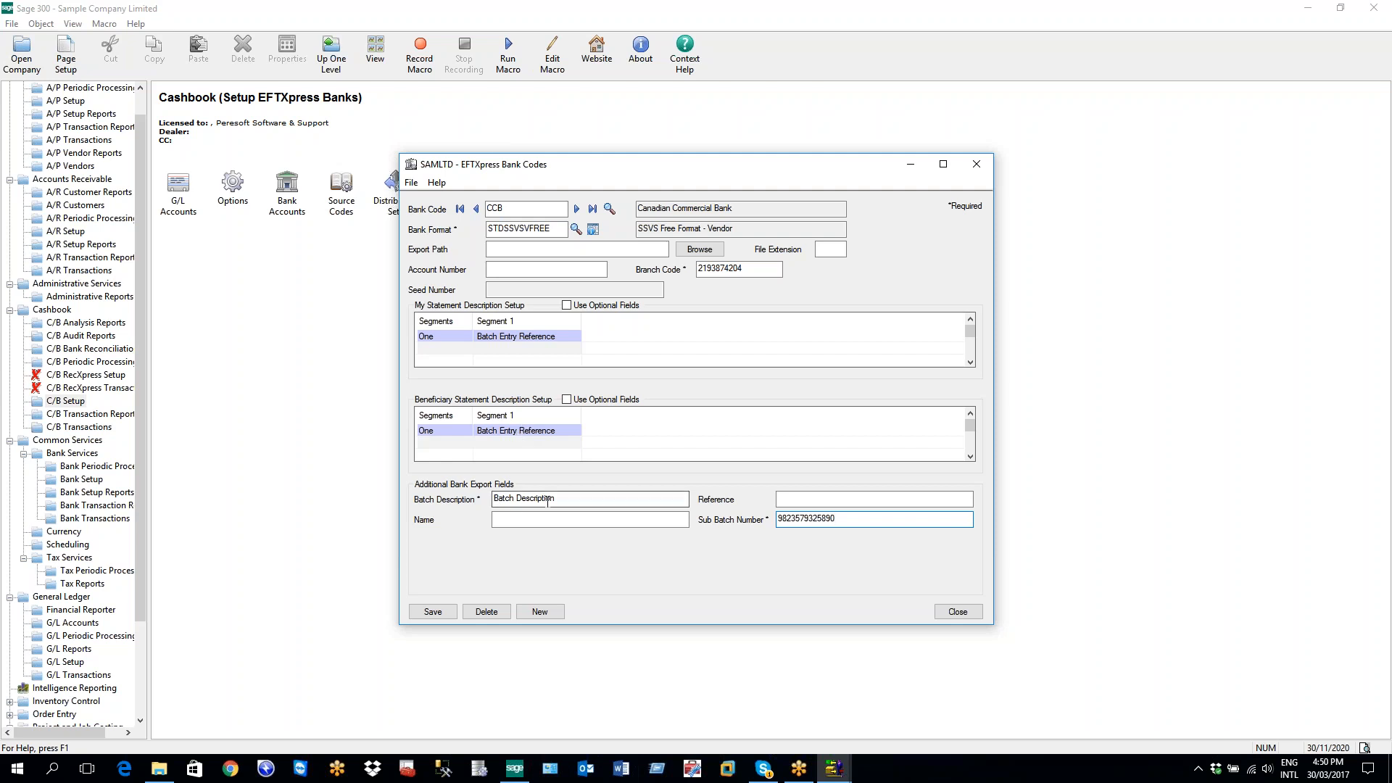
left_click_drag(555, 498, 492, 498)
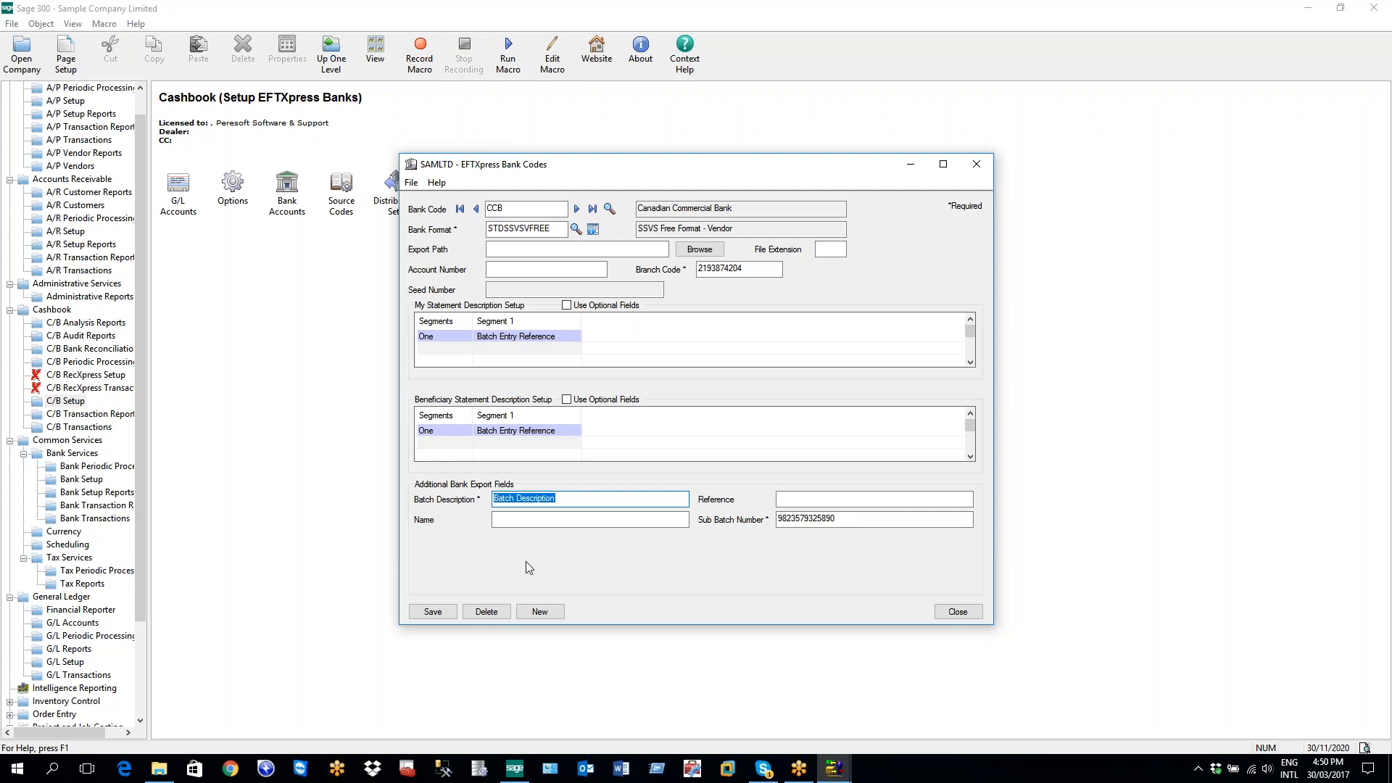
left_click(450, 611)
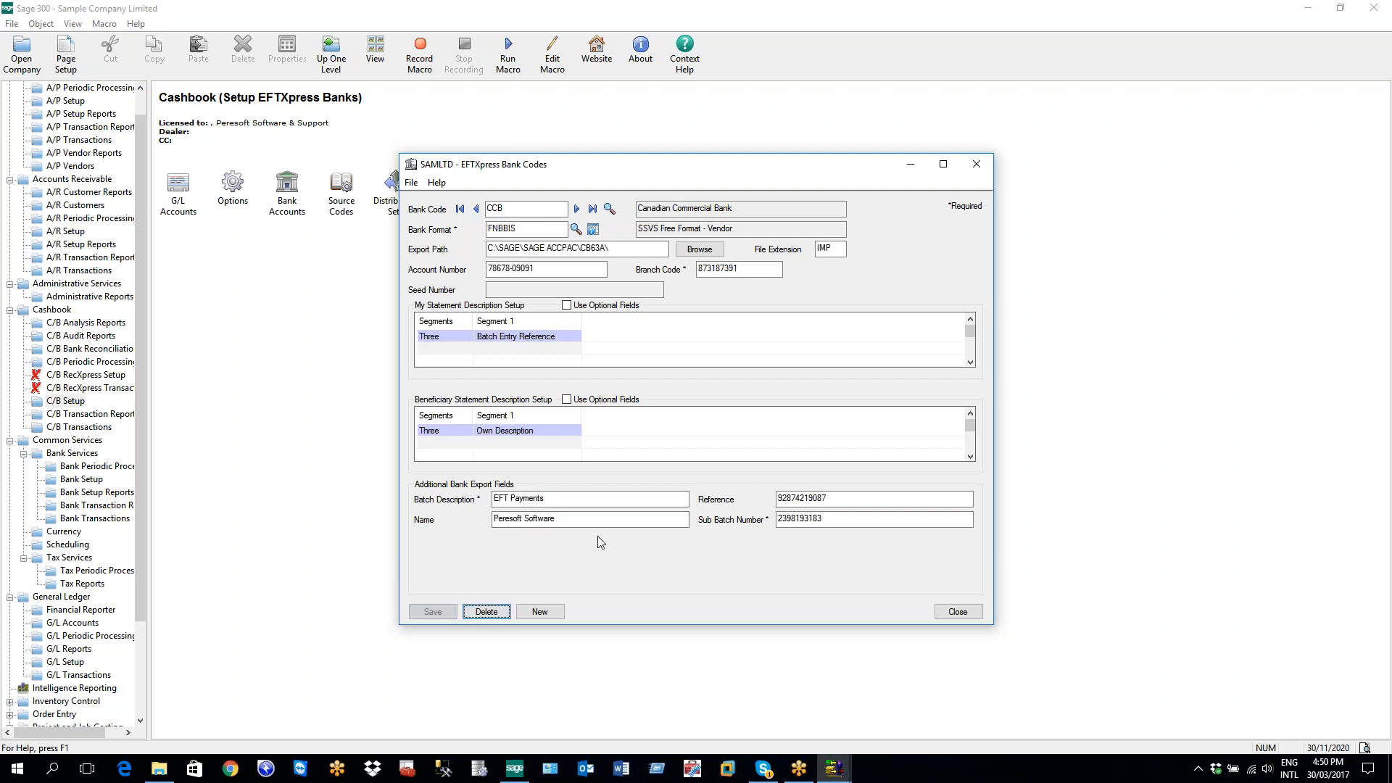
Pick STDSSVSFREE as CCB's bank format, open its format details and save the change
left_click(577, 229)
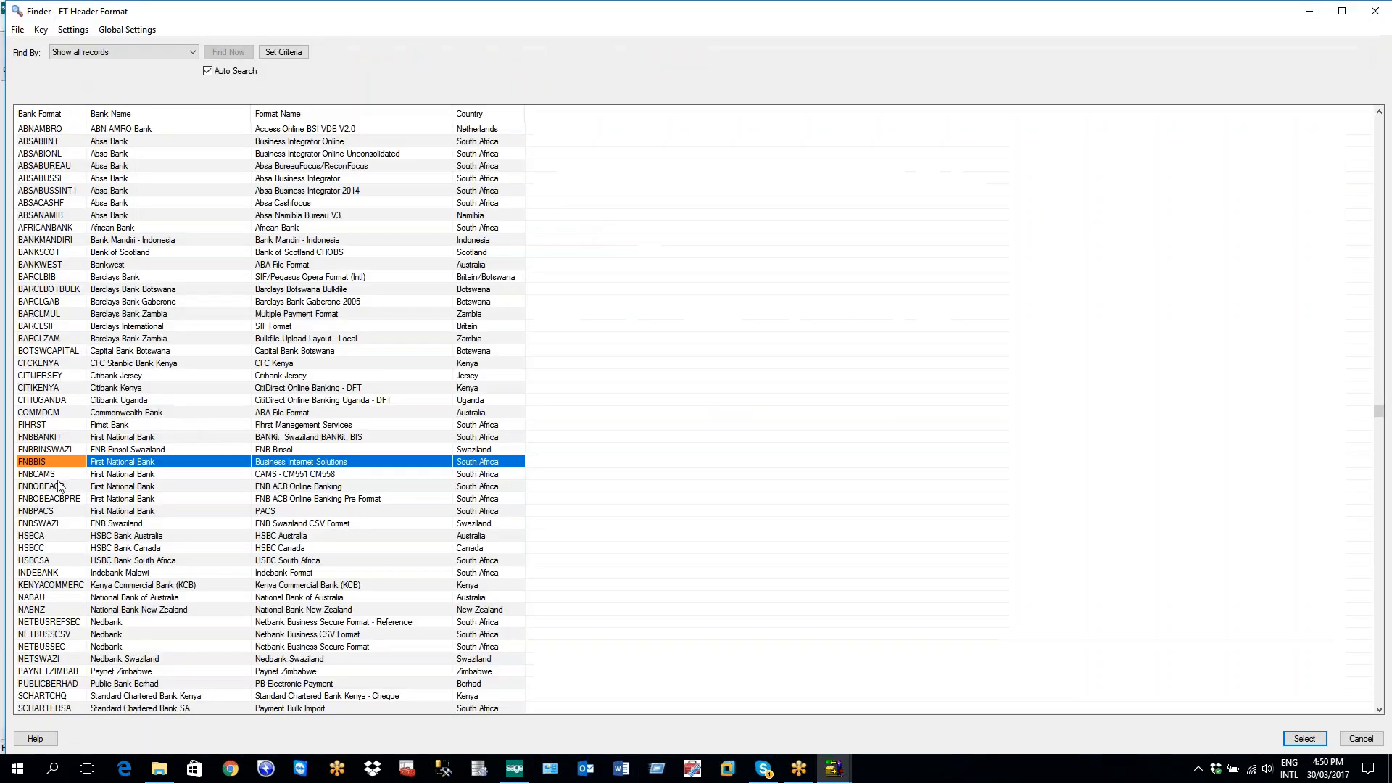
key("Down")
key("Down")
key("Down")
key("Down")
key("Down")
key("Down")
key("Down")
key("Down")
key("Down")
key("Down")
key("Down")
key("Down")
key("Down")
key("Down")
key("Down")
key("Down")
key("Down")
key("Down")
key("Down")
key("Down")
key("Down")
key("Down")
key("Down")
key("Down")
key("Down")
key("Down")
key("Down")
key("Down")
key("Down")
key("Down")
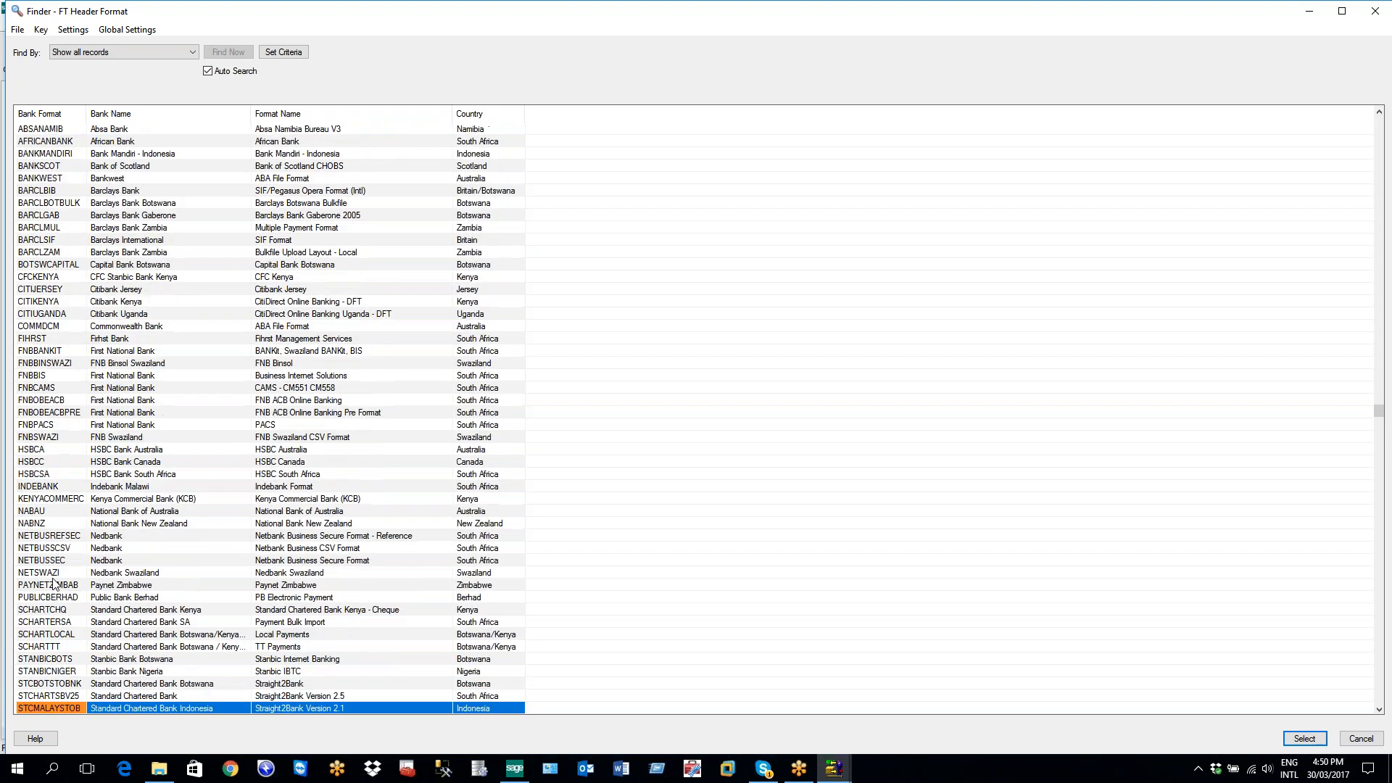
key("Down")
key("Down")
key("Down")
key("Down")
key("Down")
key("Down")
key("Down")
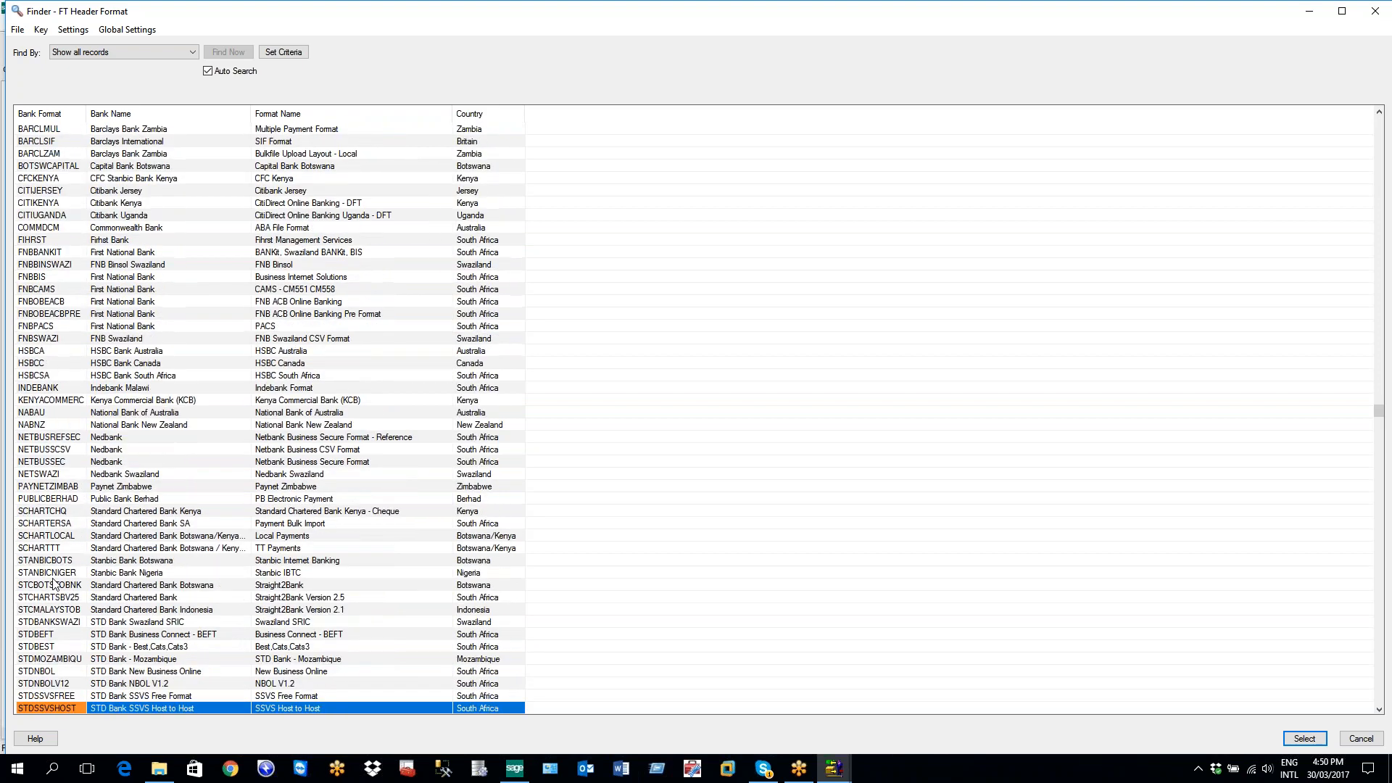
left_click(60, 635)
double_click(60, 635)
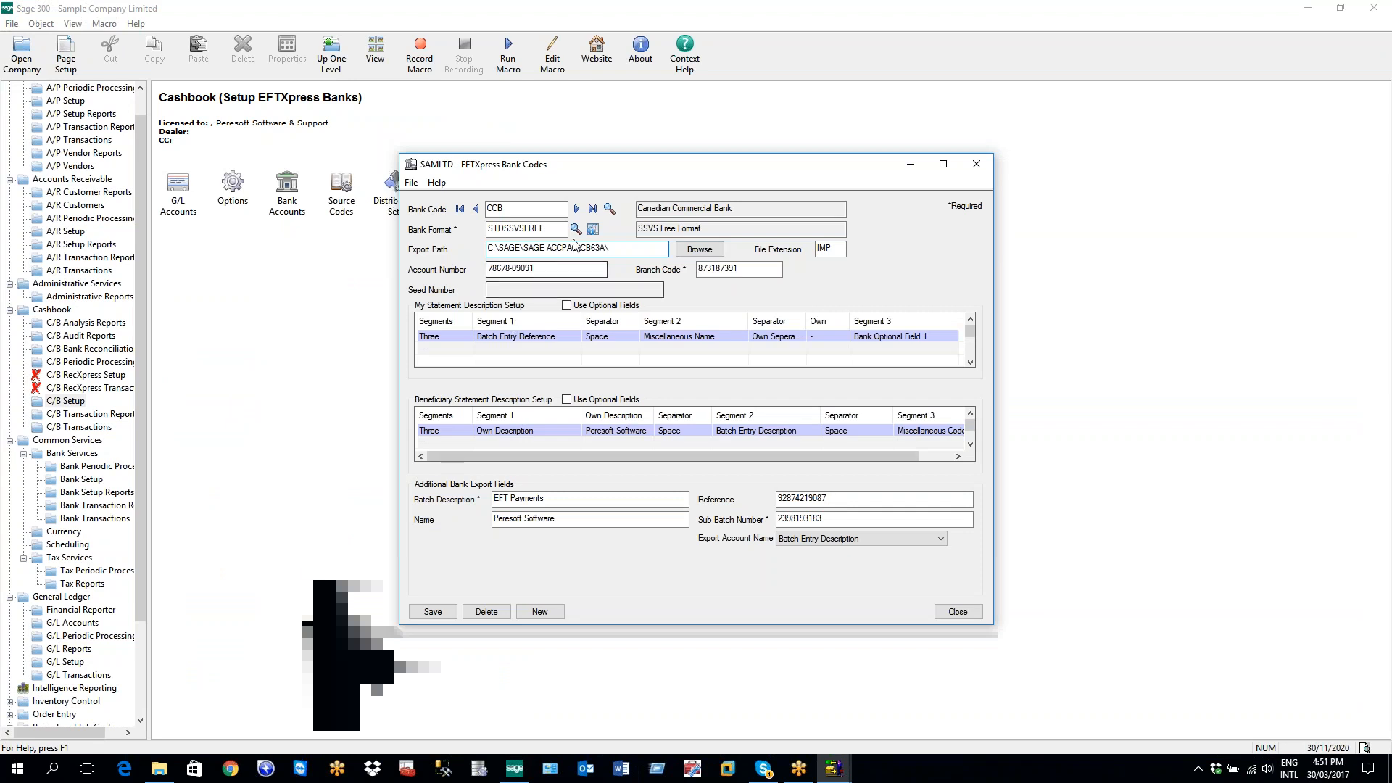
left_click(593, 229)
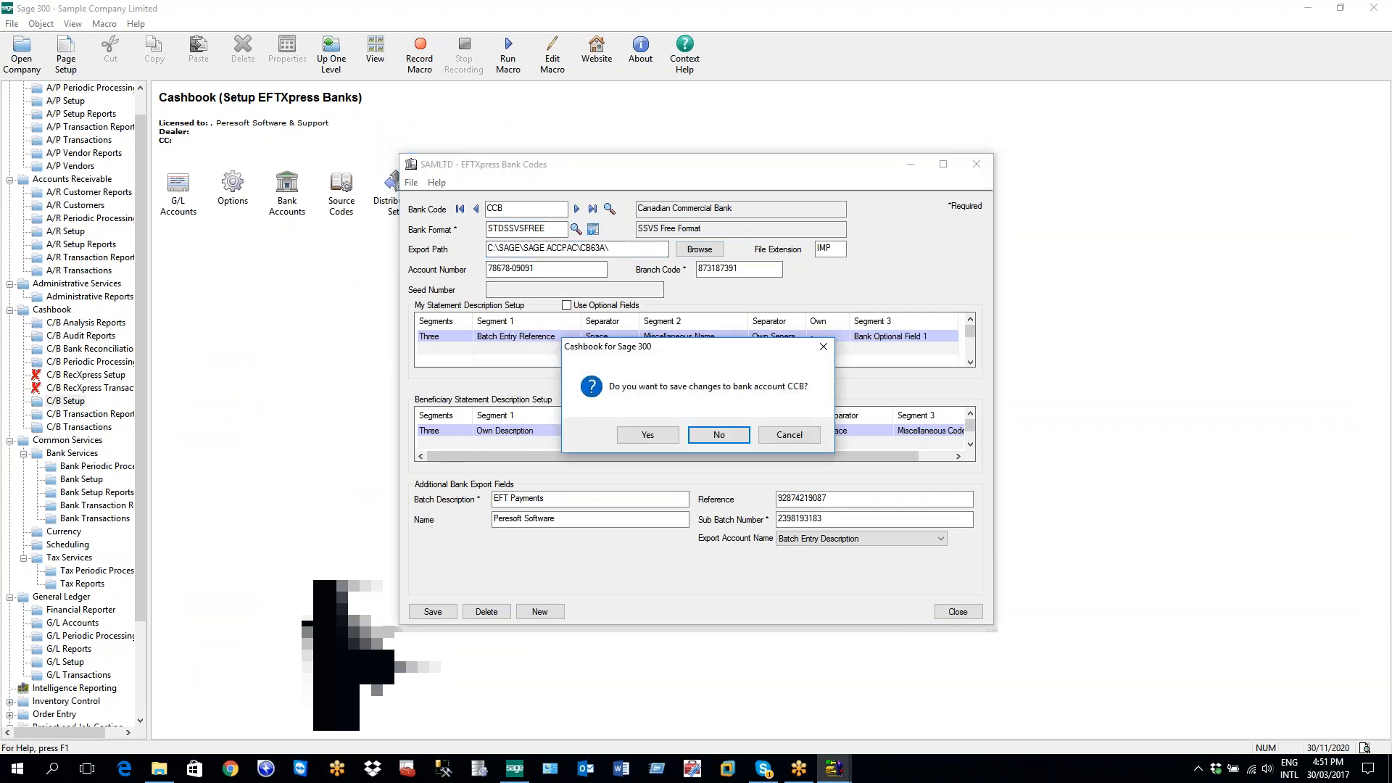
left_click(665, 437)
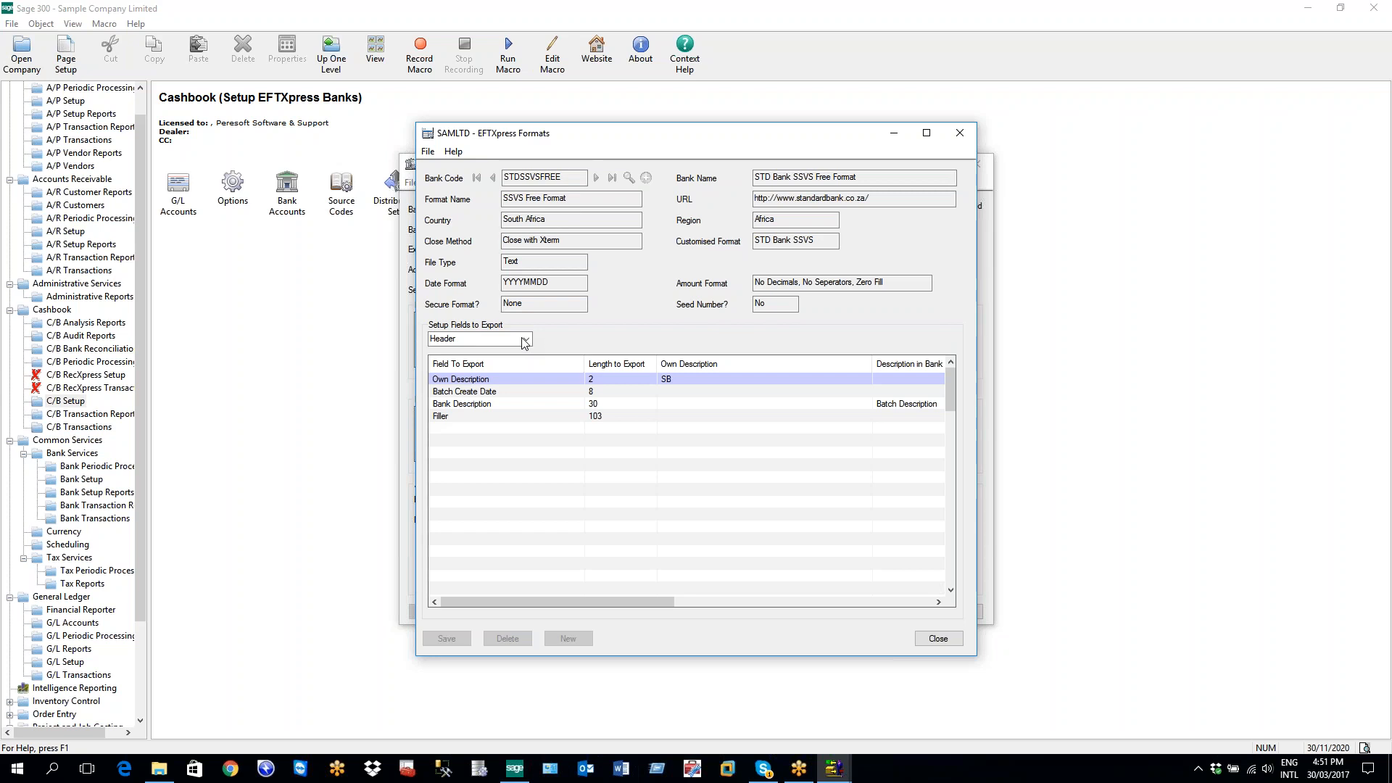
Inspect the Bank Description export field's Batch Description mapping, then minimise the format window
left_click(467, 404)
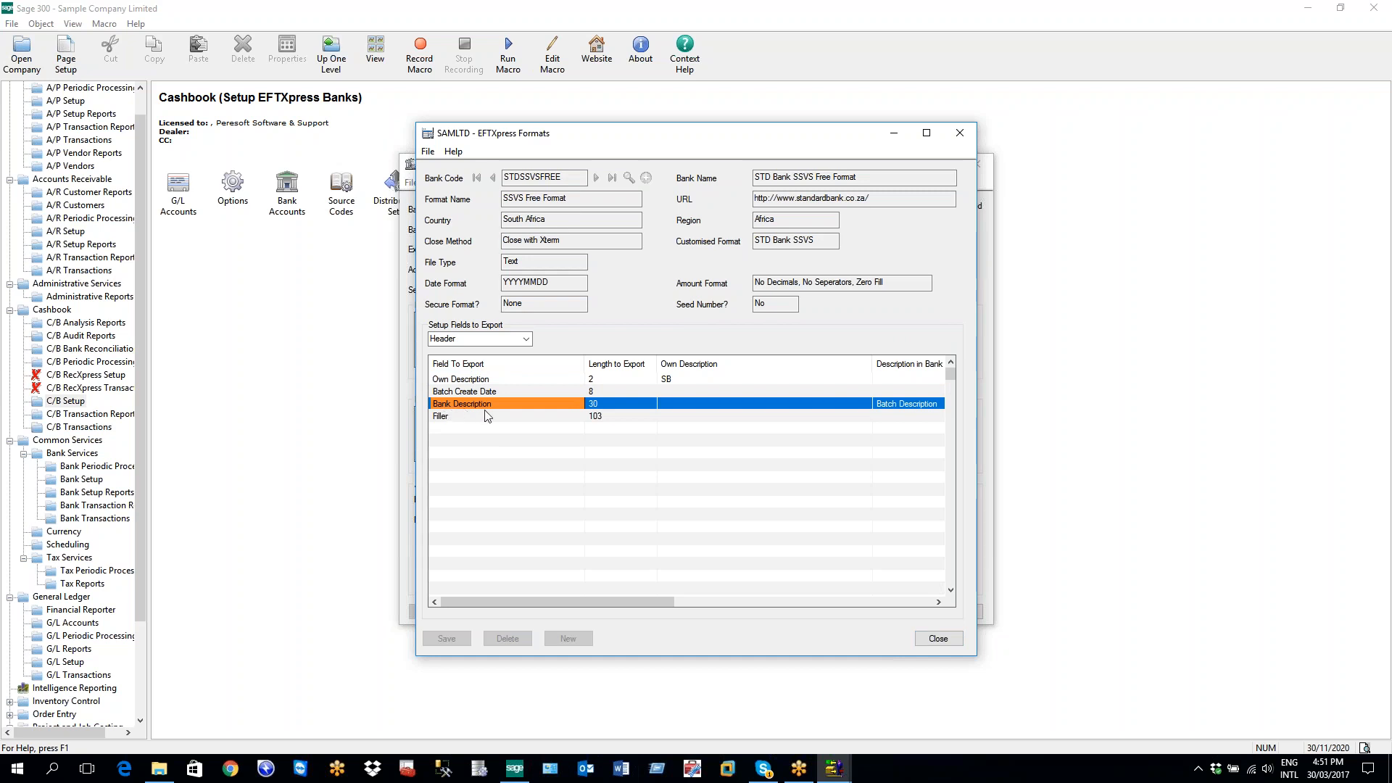
left_click_drag(653, 600, 702, 602)
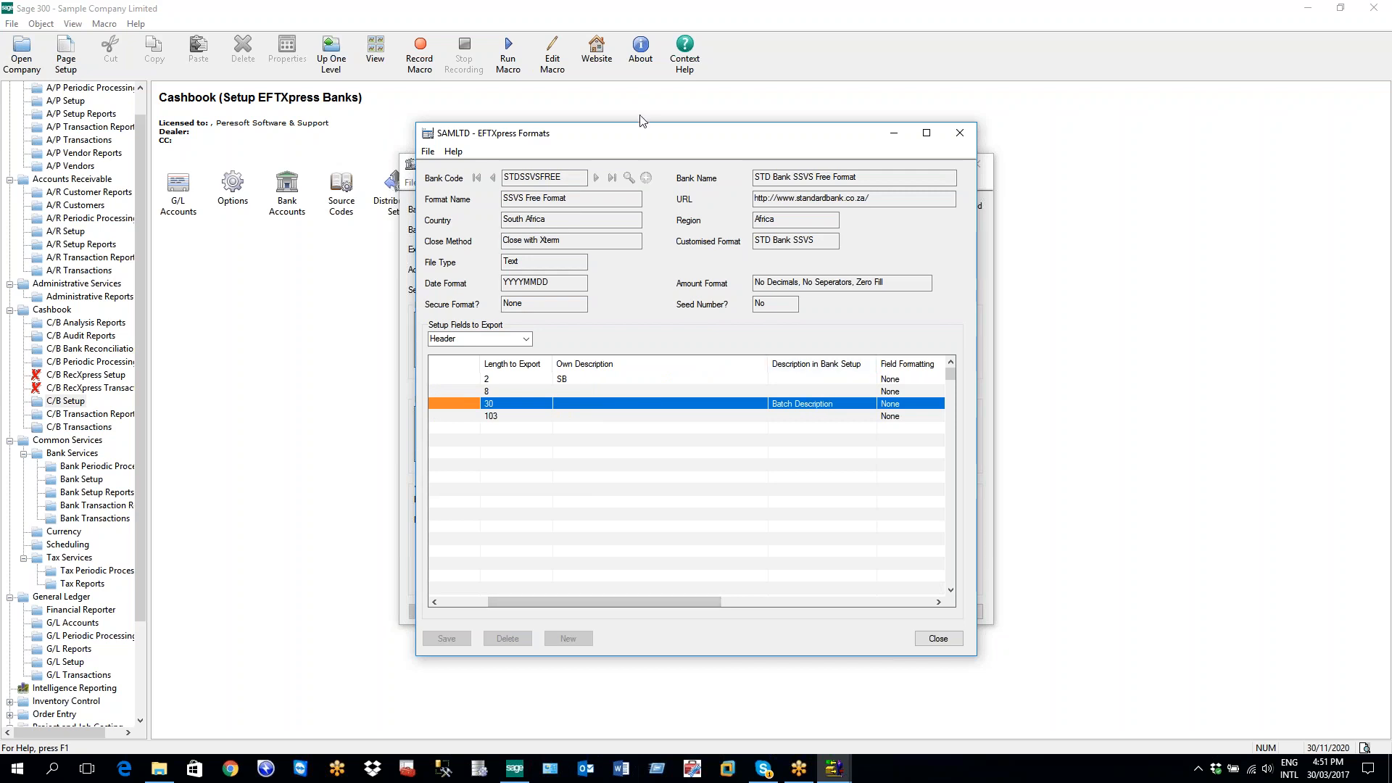
left_click_drag(641, 142, 595, 137)
left_click_drag(525, 595, 485, 593)
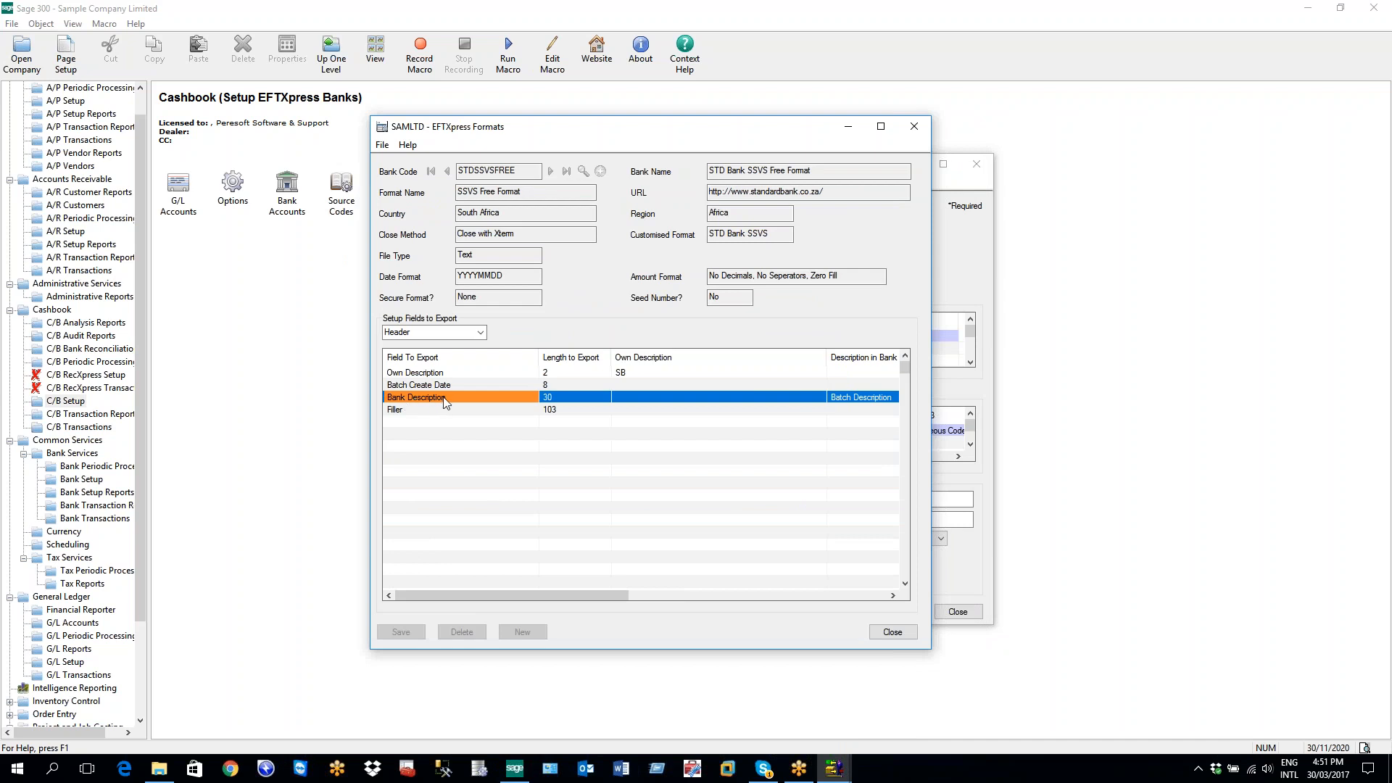
left_click_drag(494, 594, 630, 593)
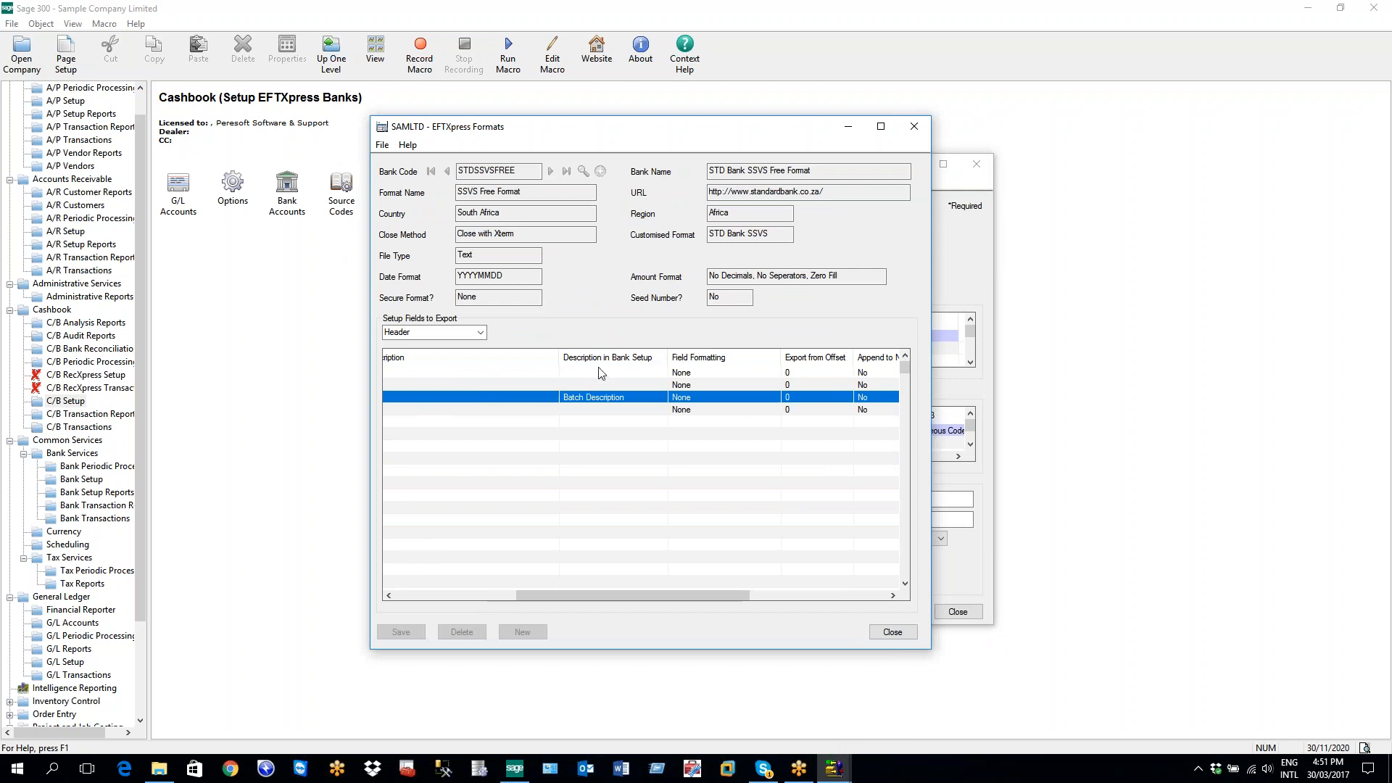
left_click(630, 396)
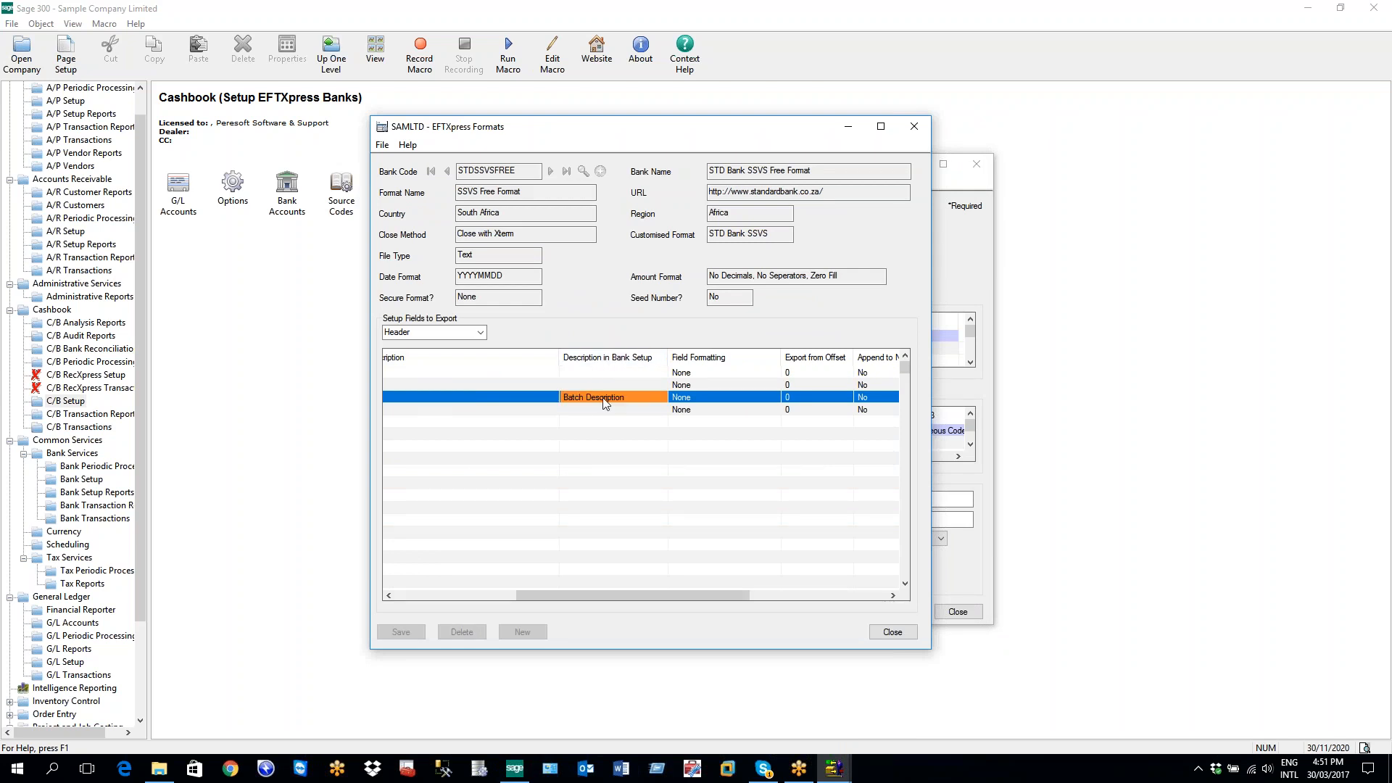
left_click(848, 128)
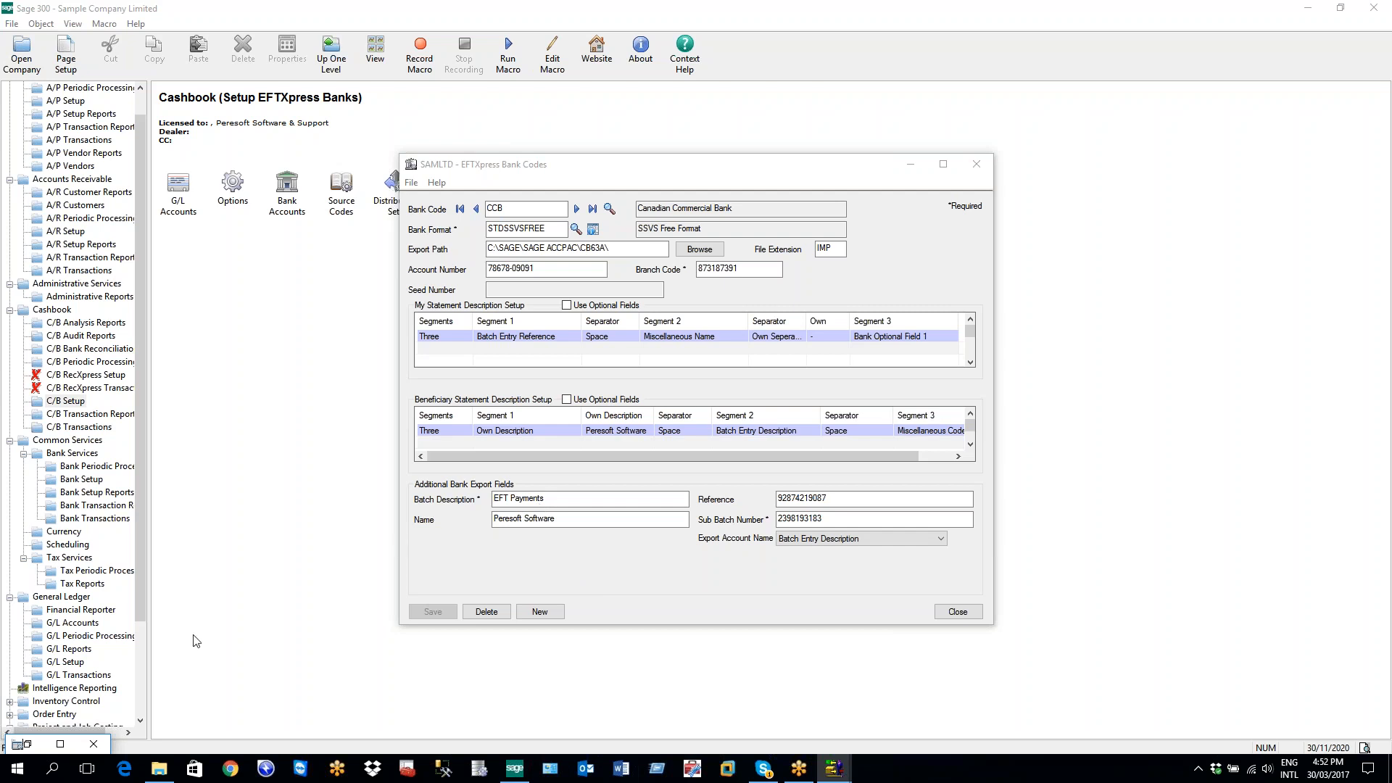
Check export lengths of Own Description, Batch Create Date and Bank Description, plus its Batch Description mapping
left_click(61, 744)
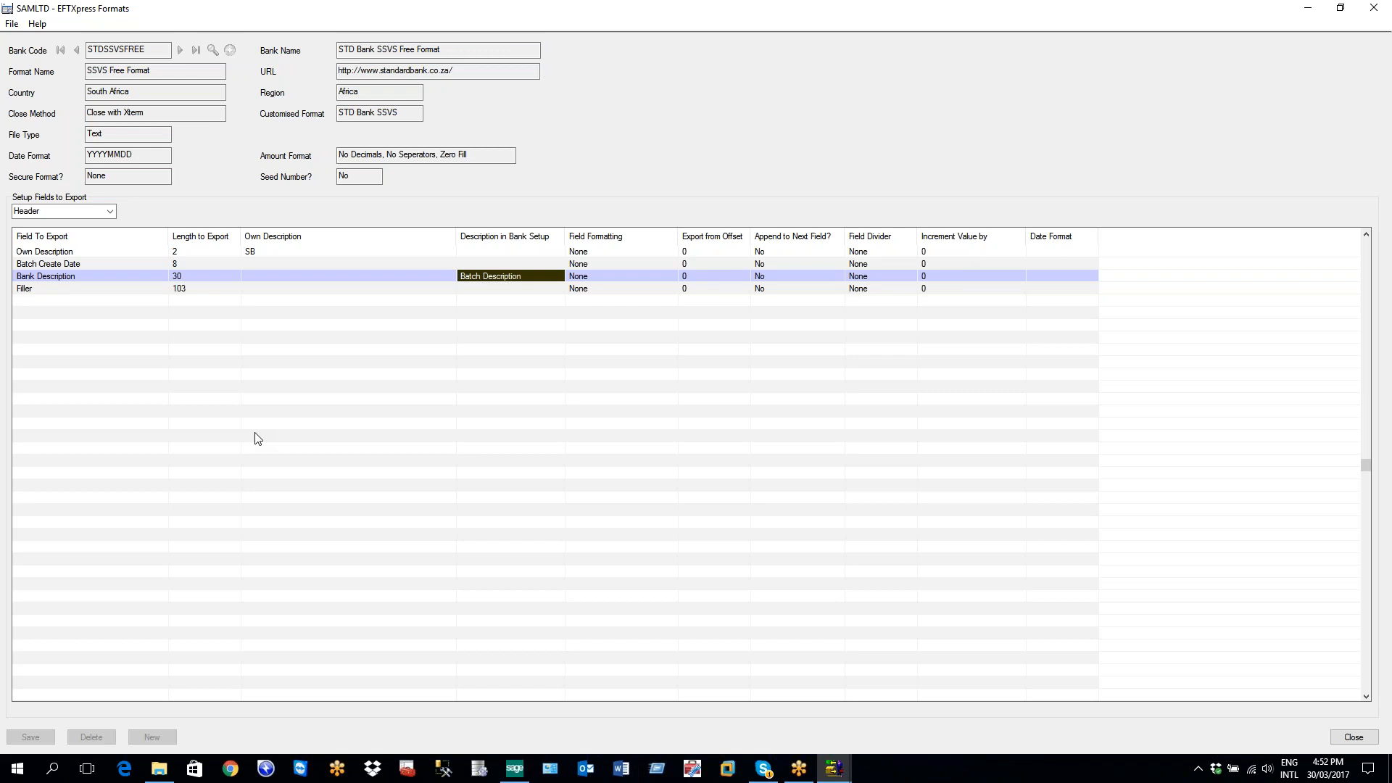
left_click(184, 279)
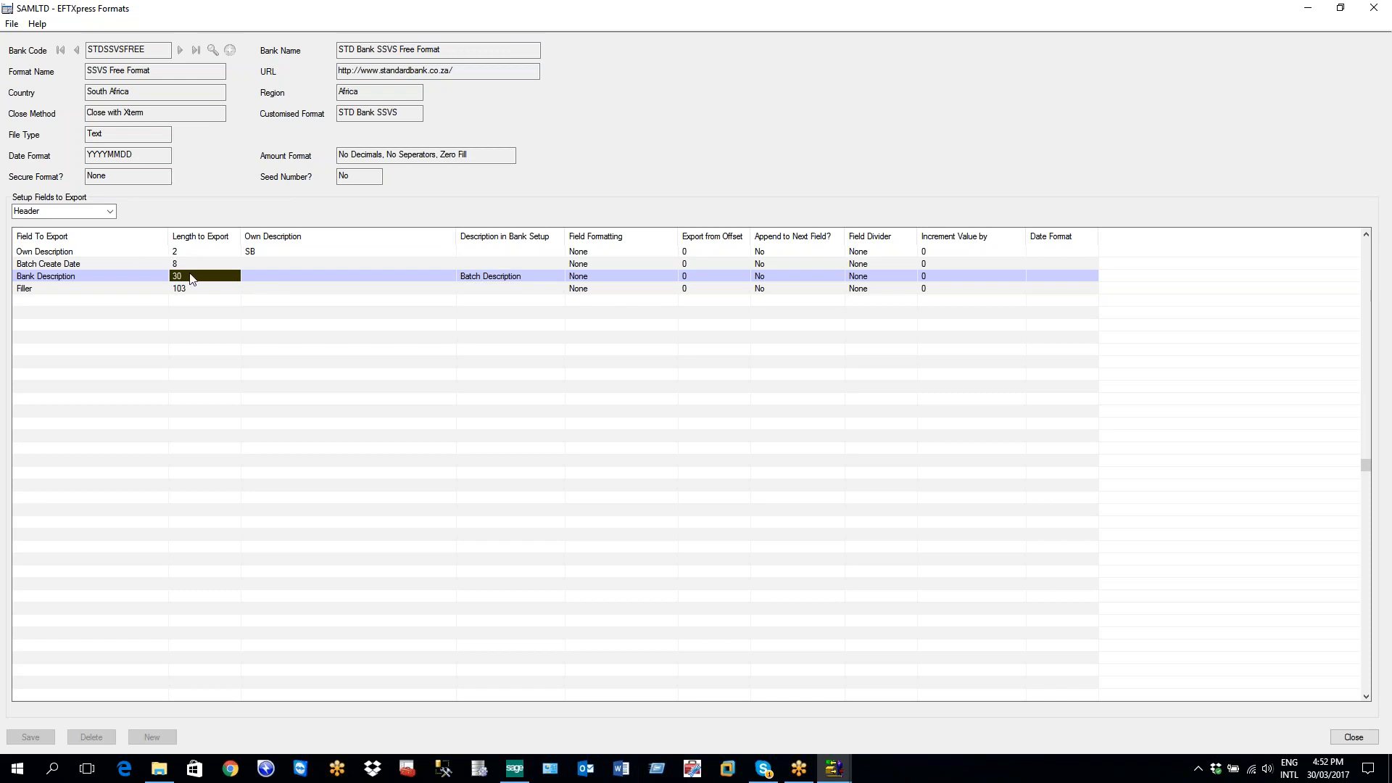
left_click(183, 253)
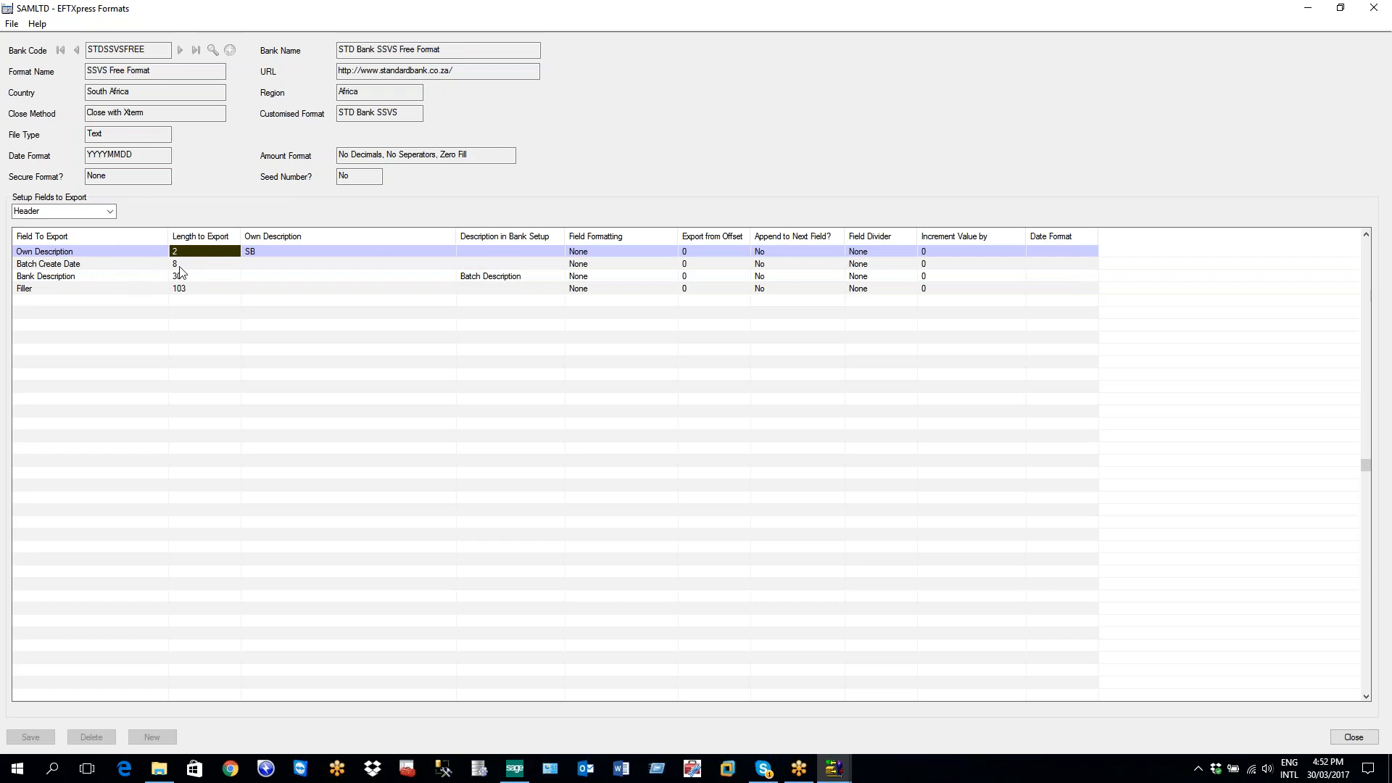
left_click(181, 265)
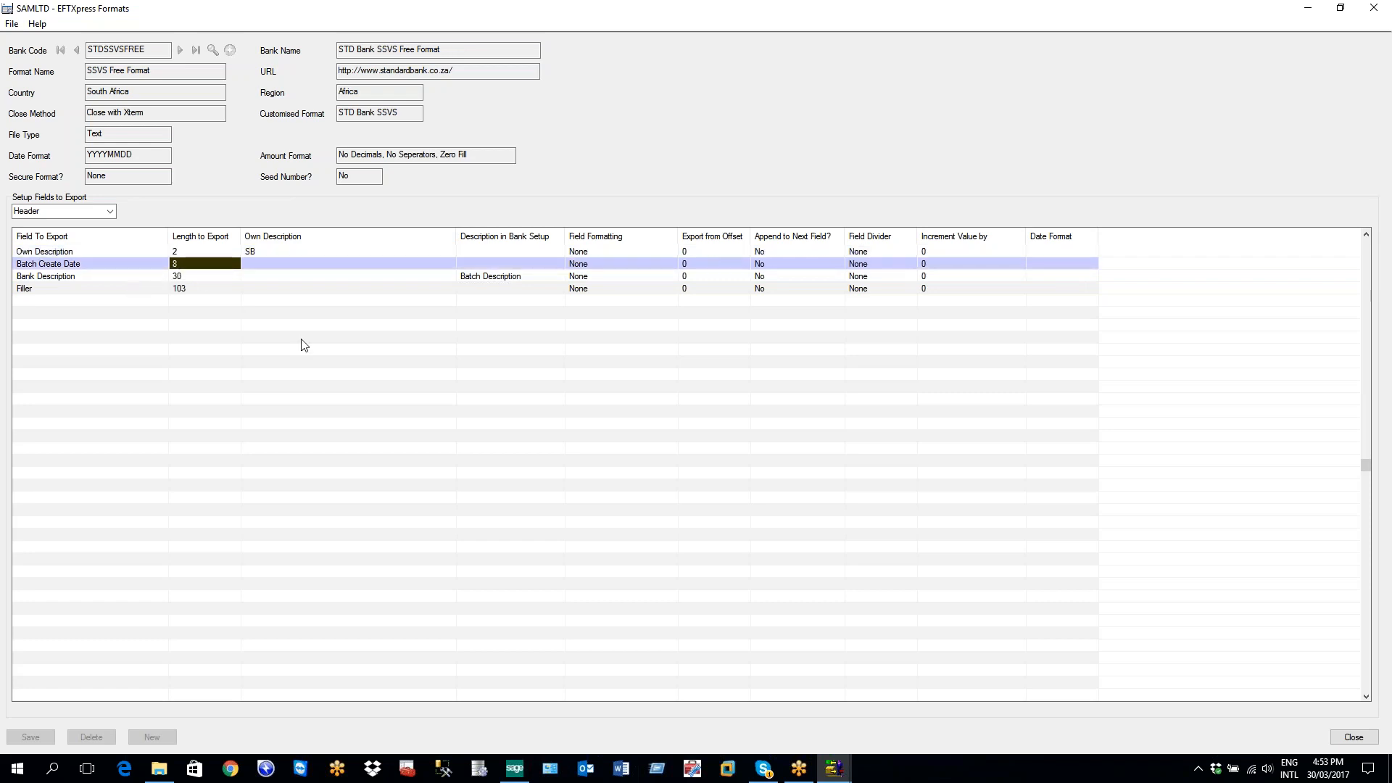
left_click(186, 279)
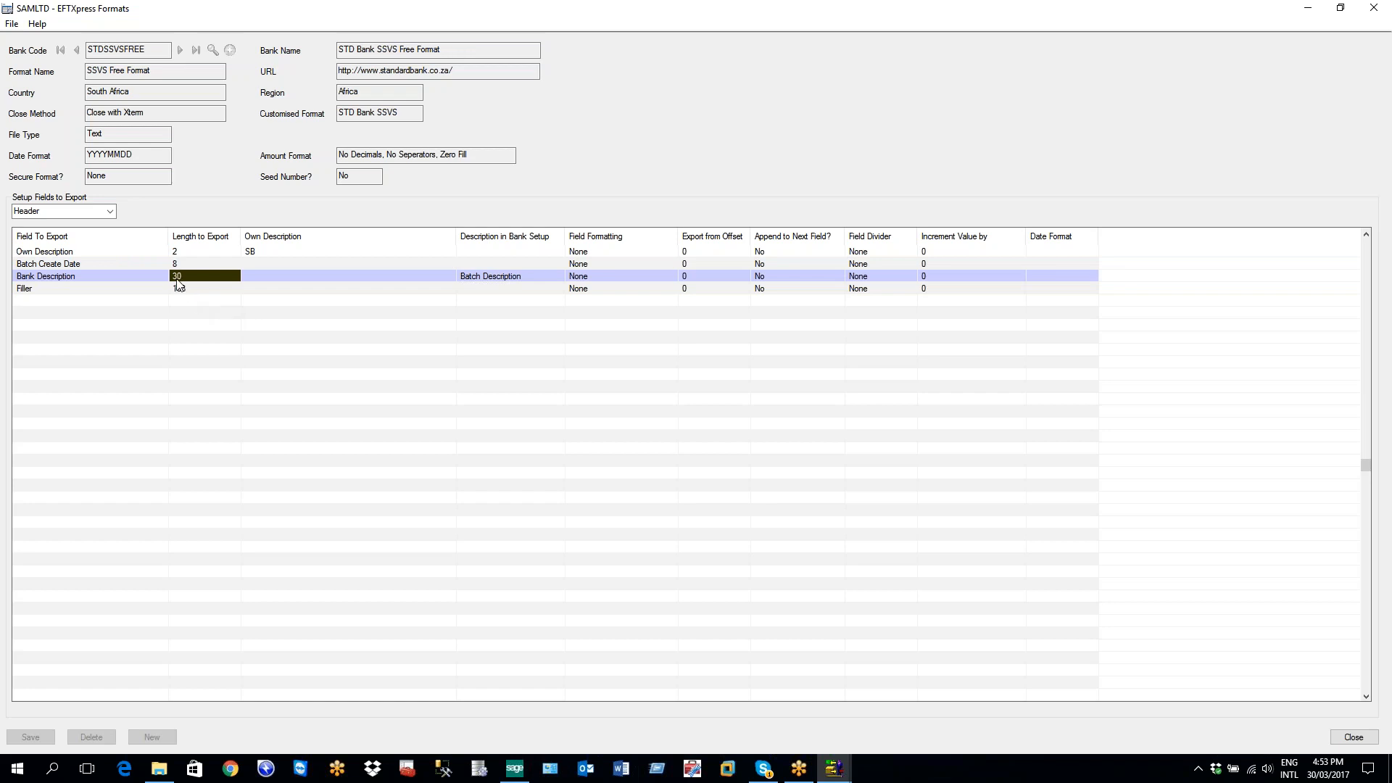
left_click(489, 277)
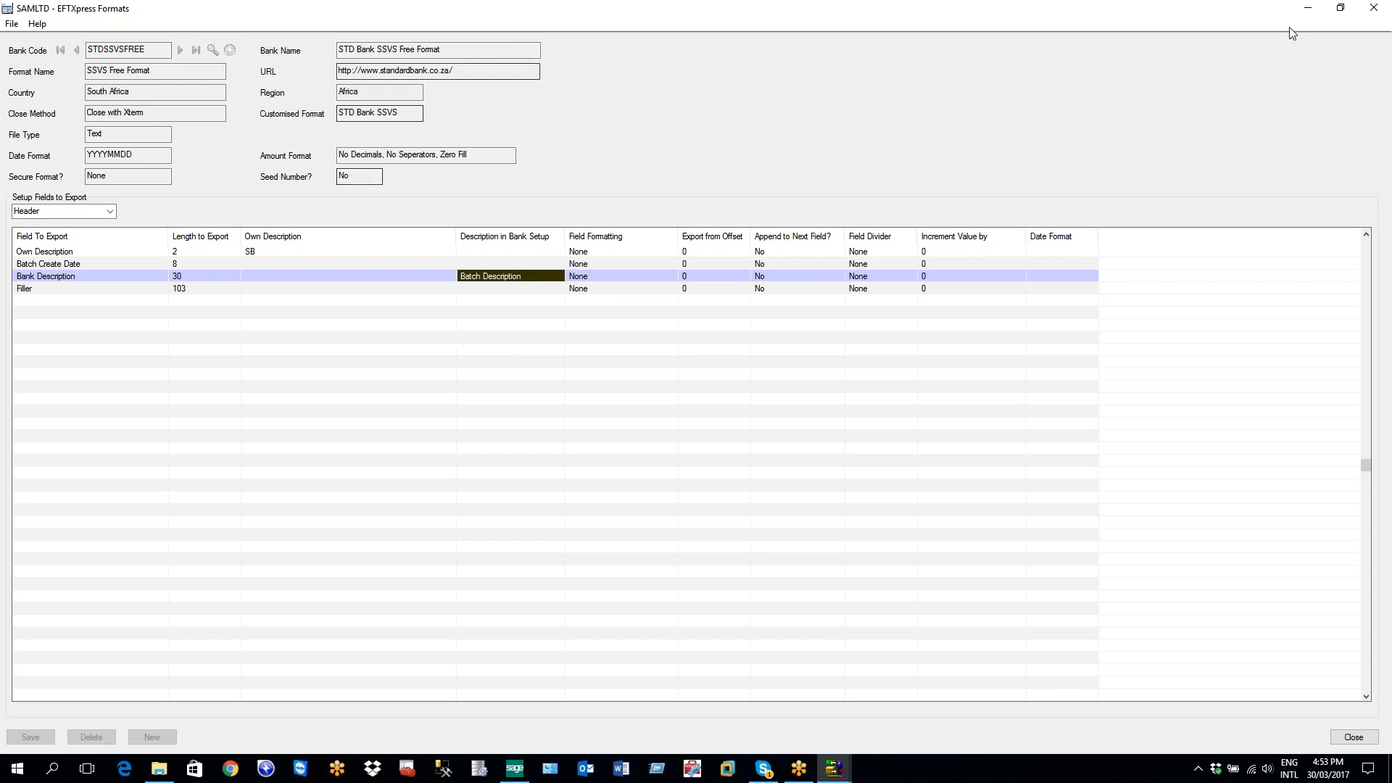
left_click(733, 49)
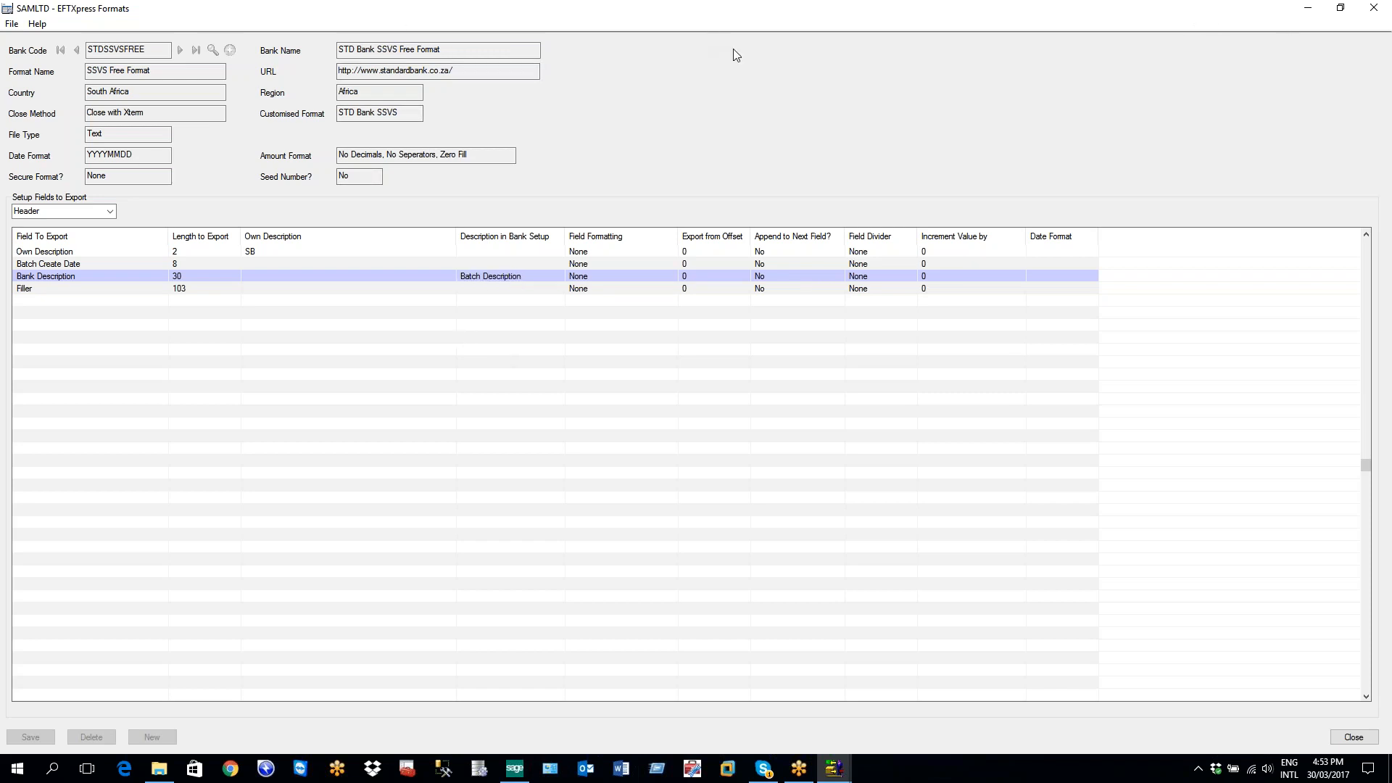
left_click(12, 25)
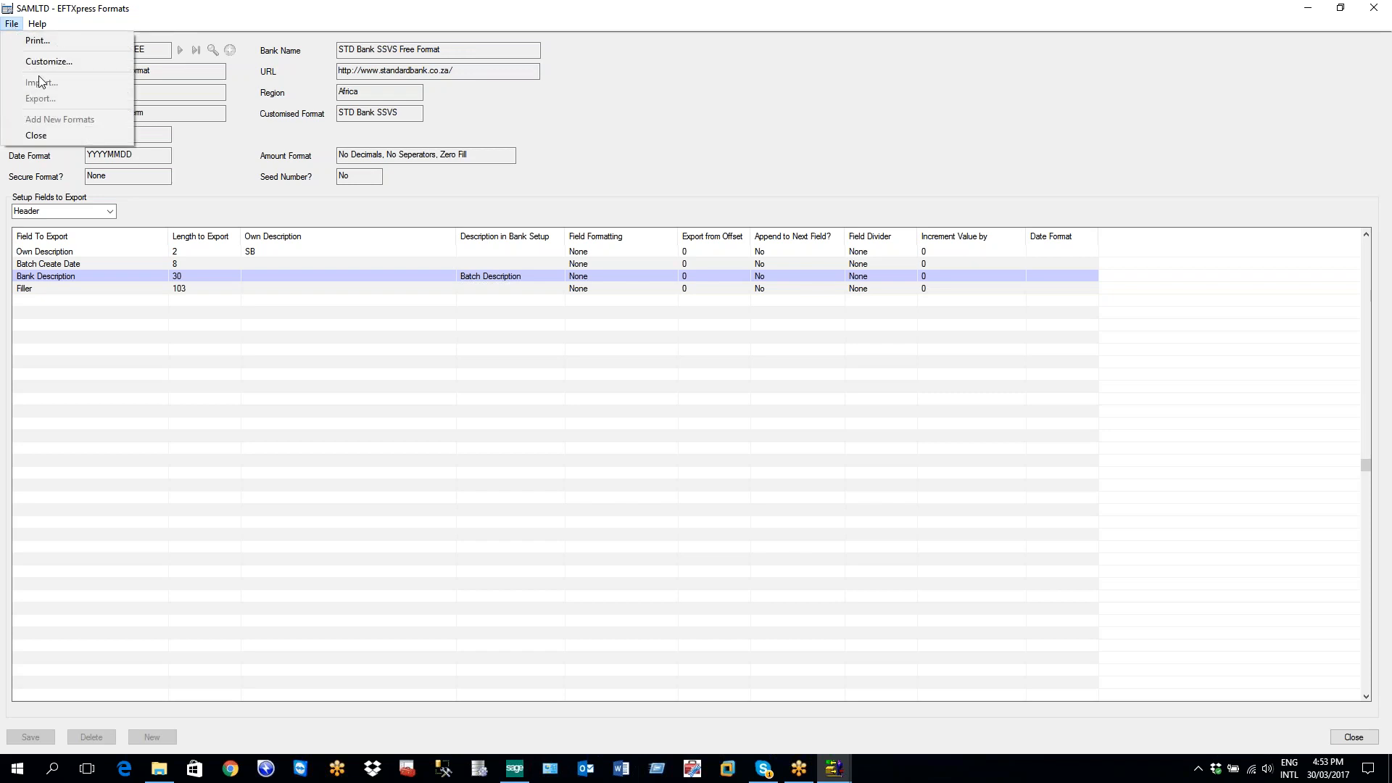
left_click(143, 321)
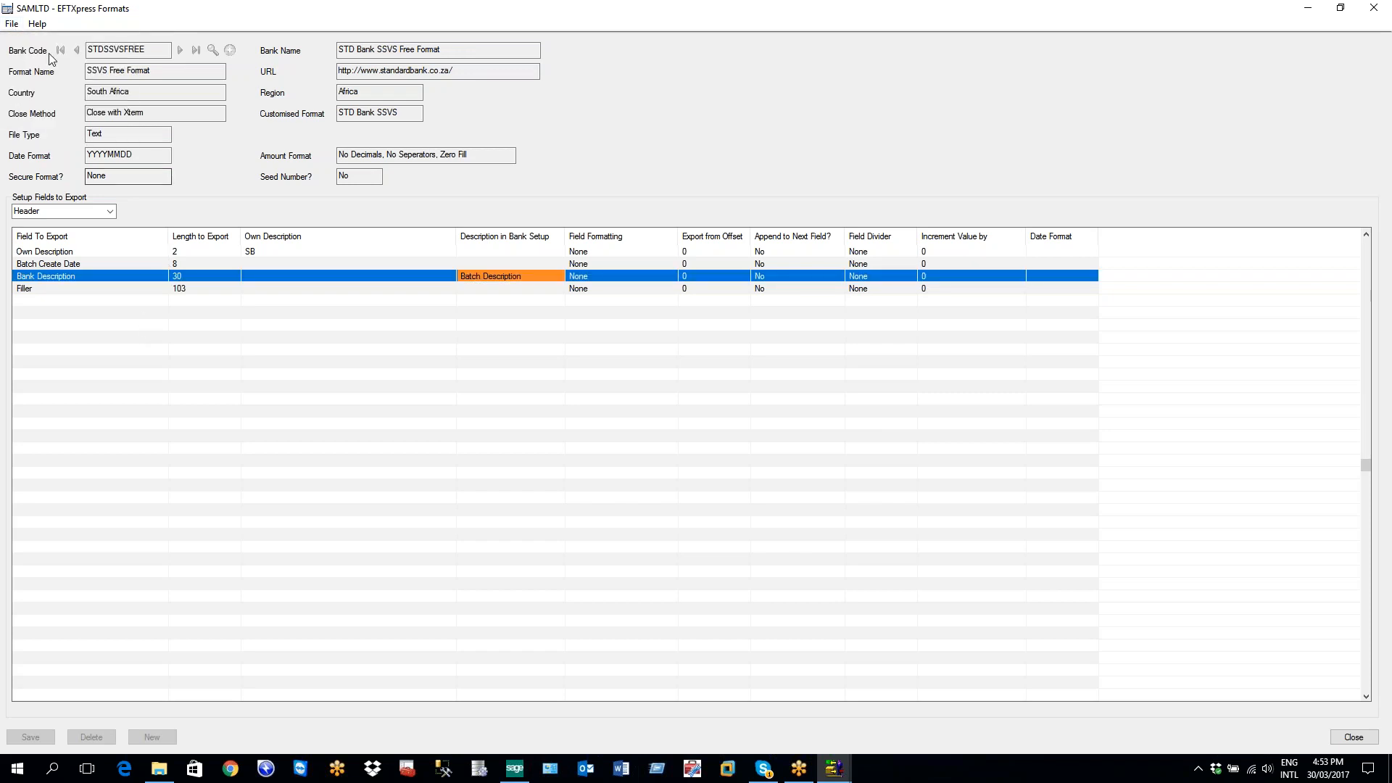
Shrink the SSVS Free Format window, reposition it beside Bank Codes, then close it
left_click(1340, 9)
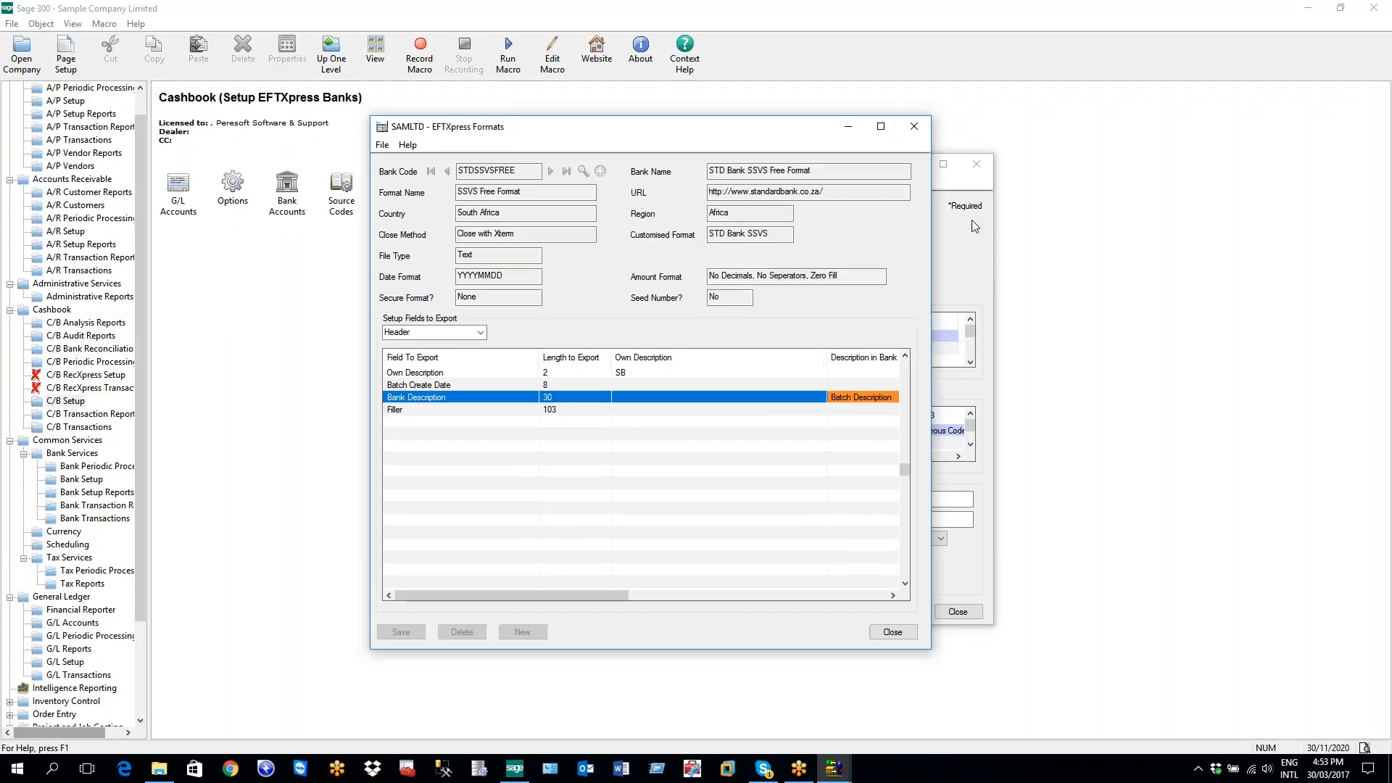
left_click_drag(603, 133, 960, 190)
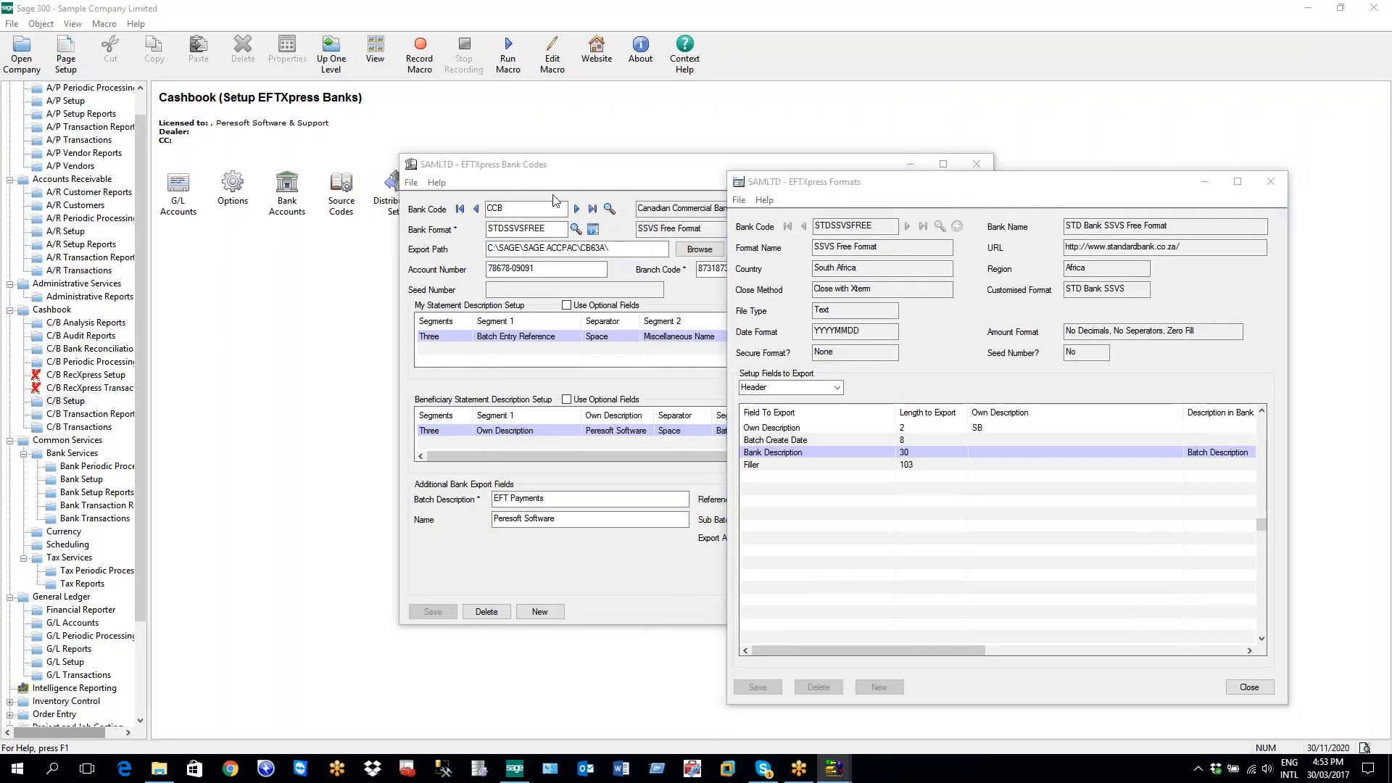
left_click_drag(856, 183, 858, 277)
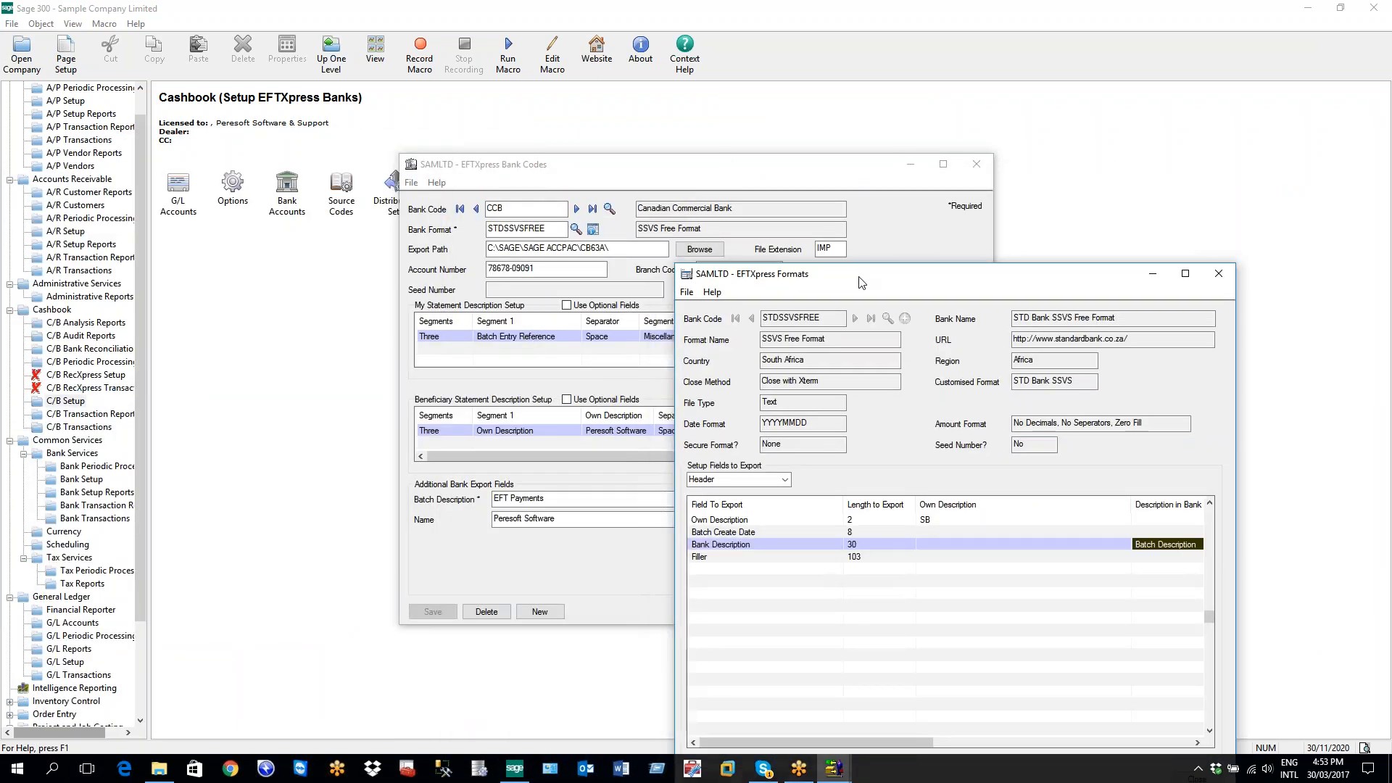
left_click_drag(890, 290, 888, 195)
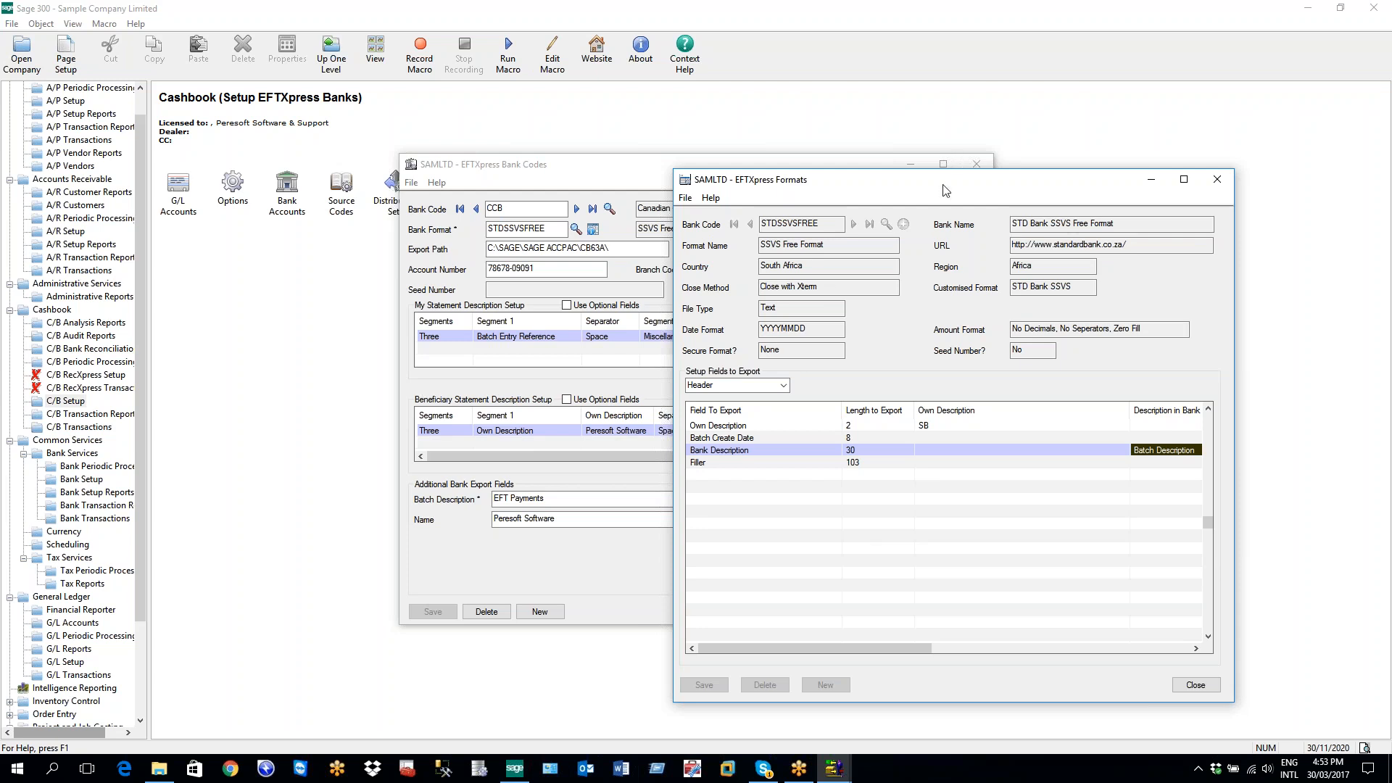
left_click_drag(954, 179, 540, 122)
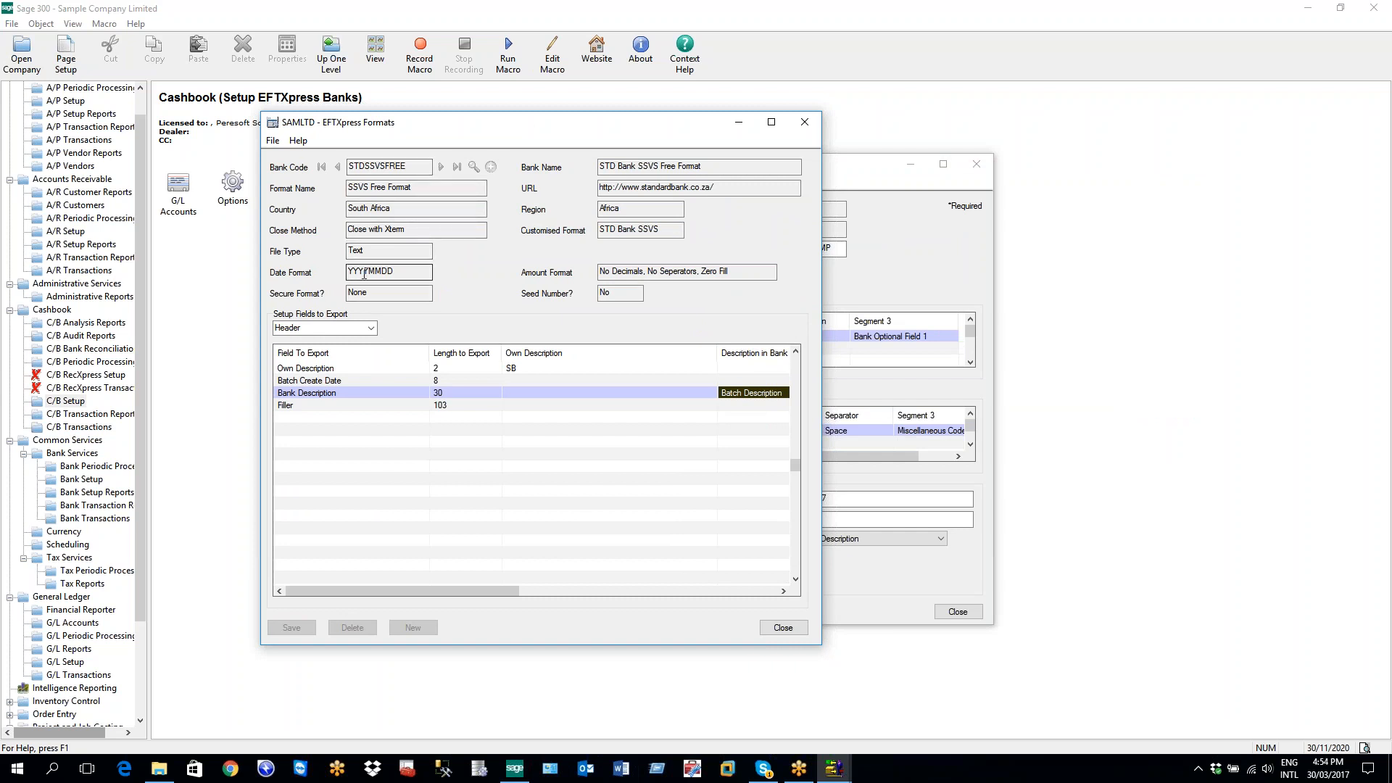
left_click(804, 122)
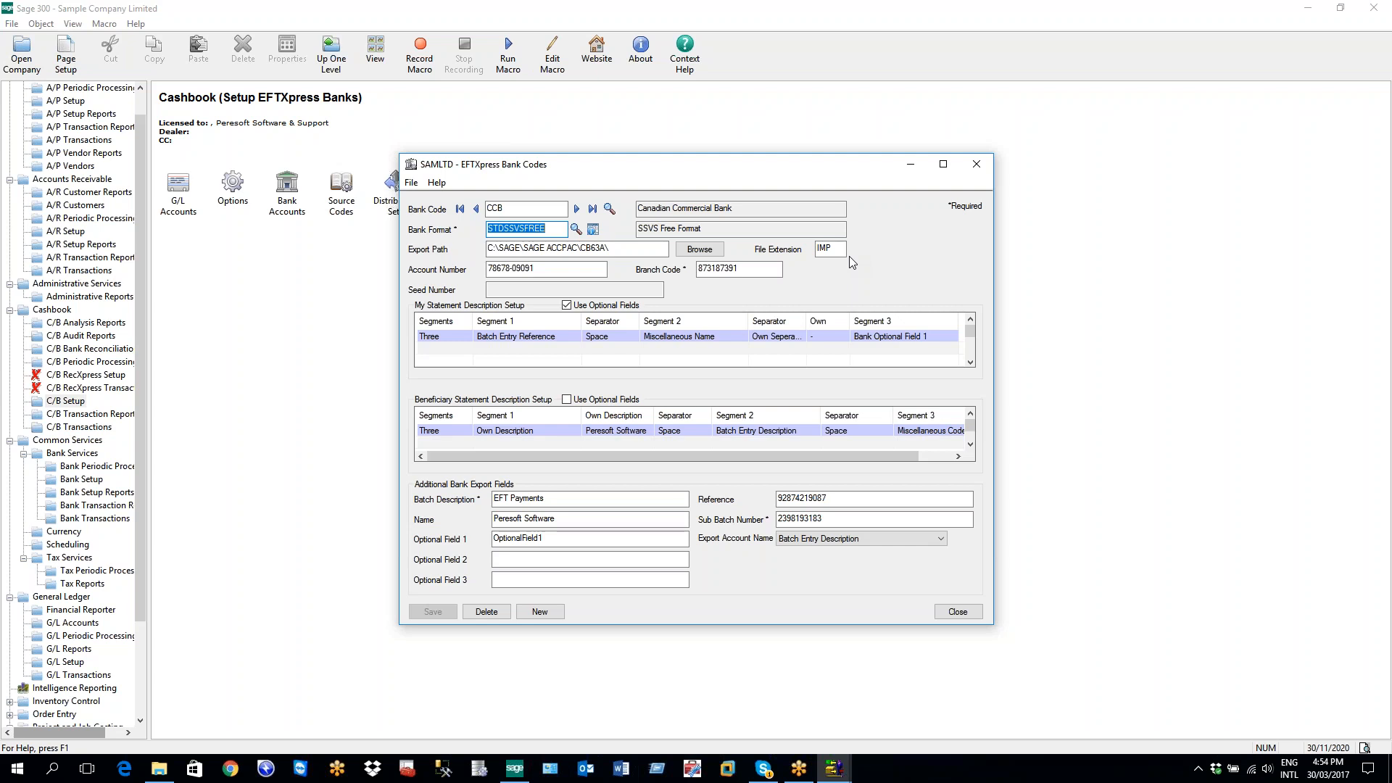
left_click(450, 339)
left_click(451, 432)
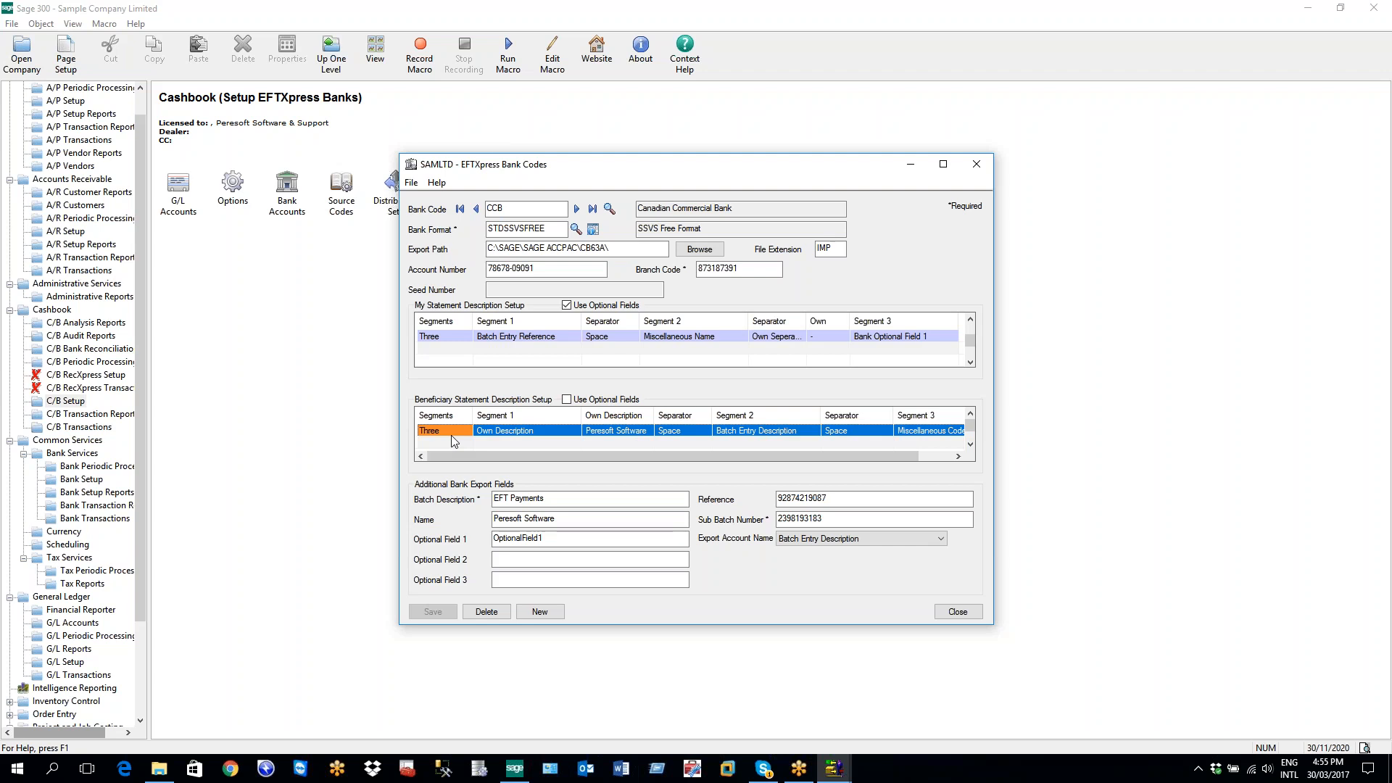
Close C/B Batch Entry, mark batch 000007 Ready To Post in the batch list, and post it
left_click(831, 770)
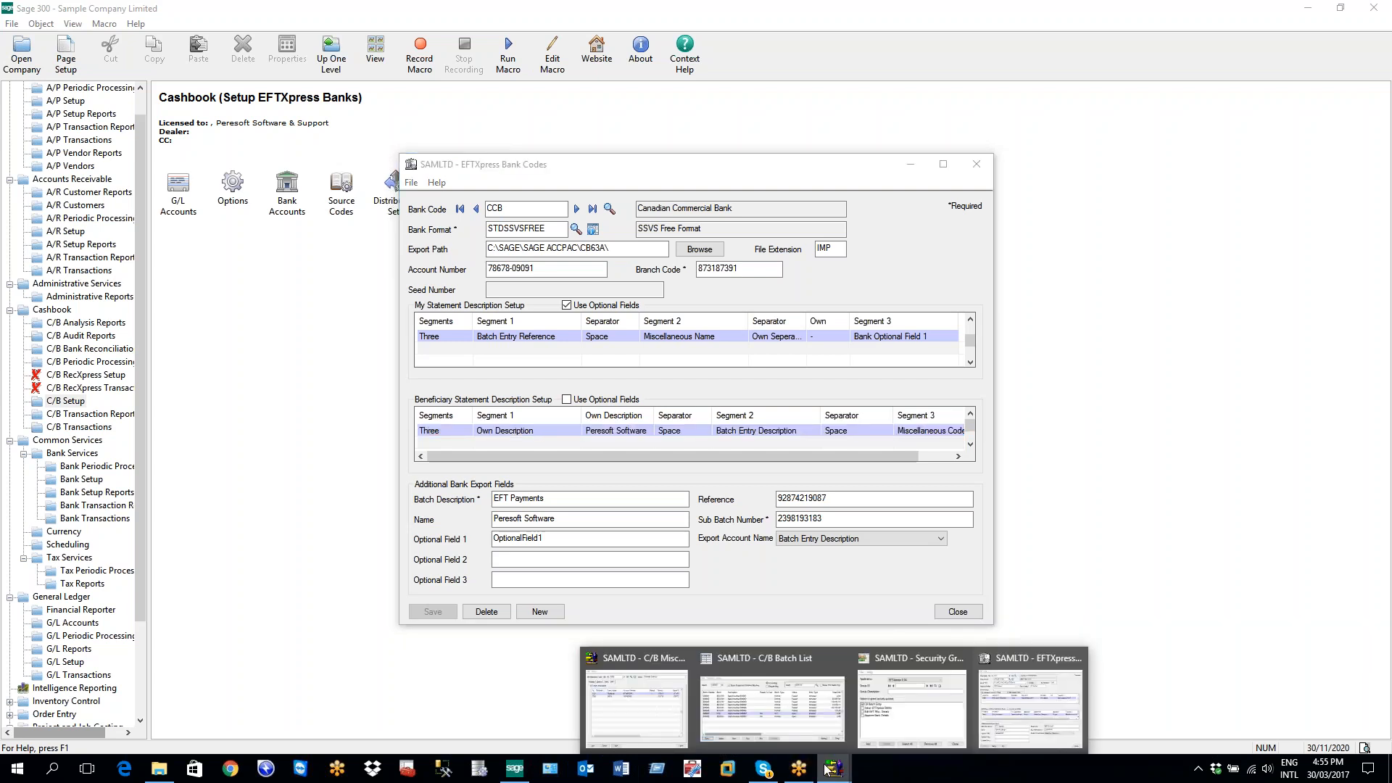
left_click(828, 718)
left_click(1017, 616)
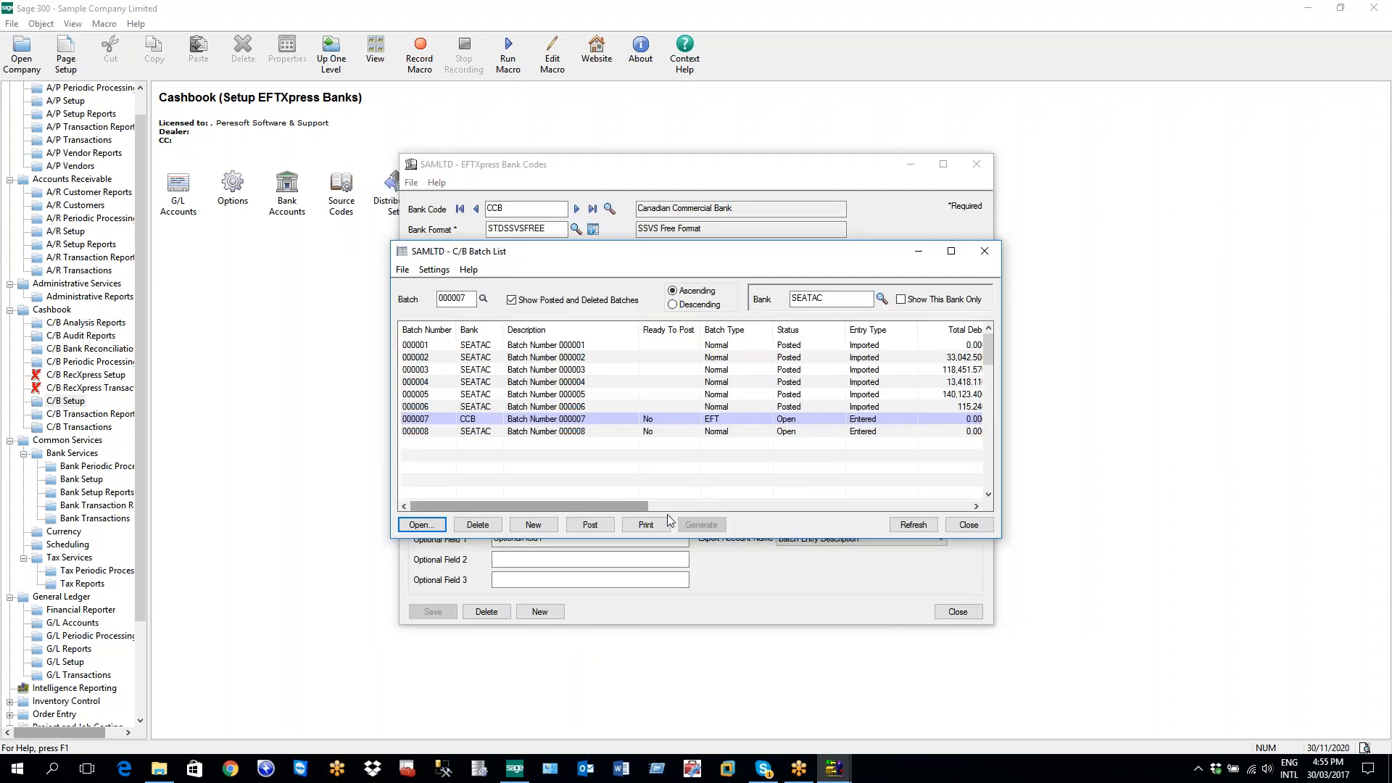
left_click_drag(629, 504, 662, 507)
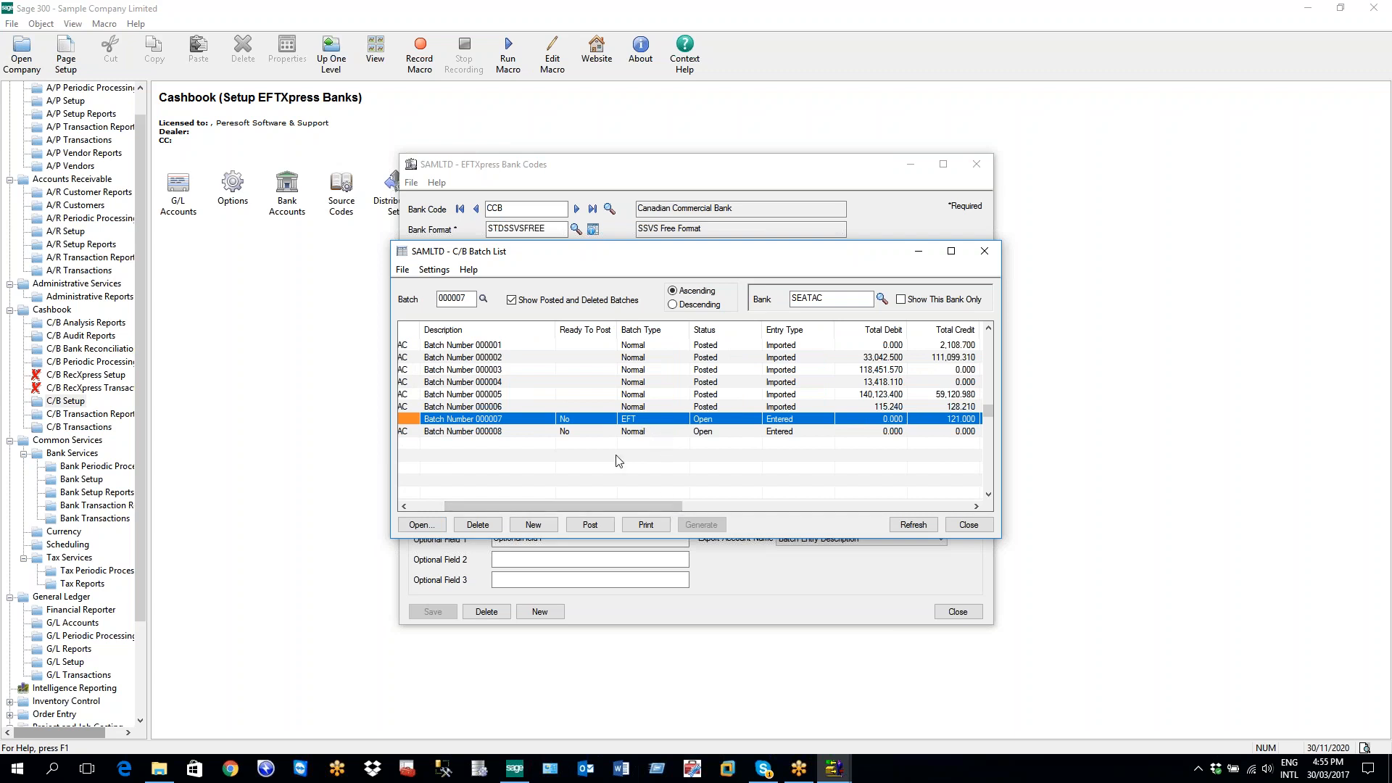
double_click(567, 421)
left_click(594, 527)
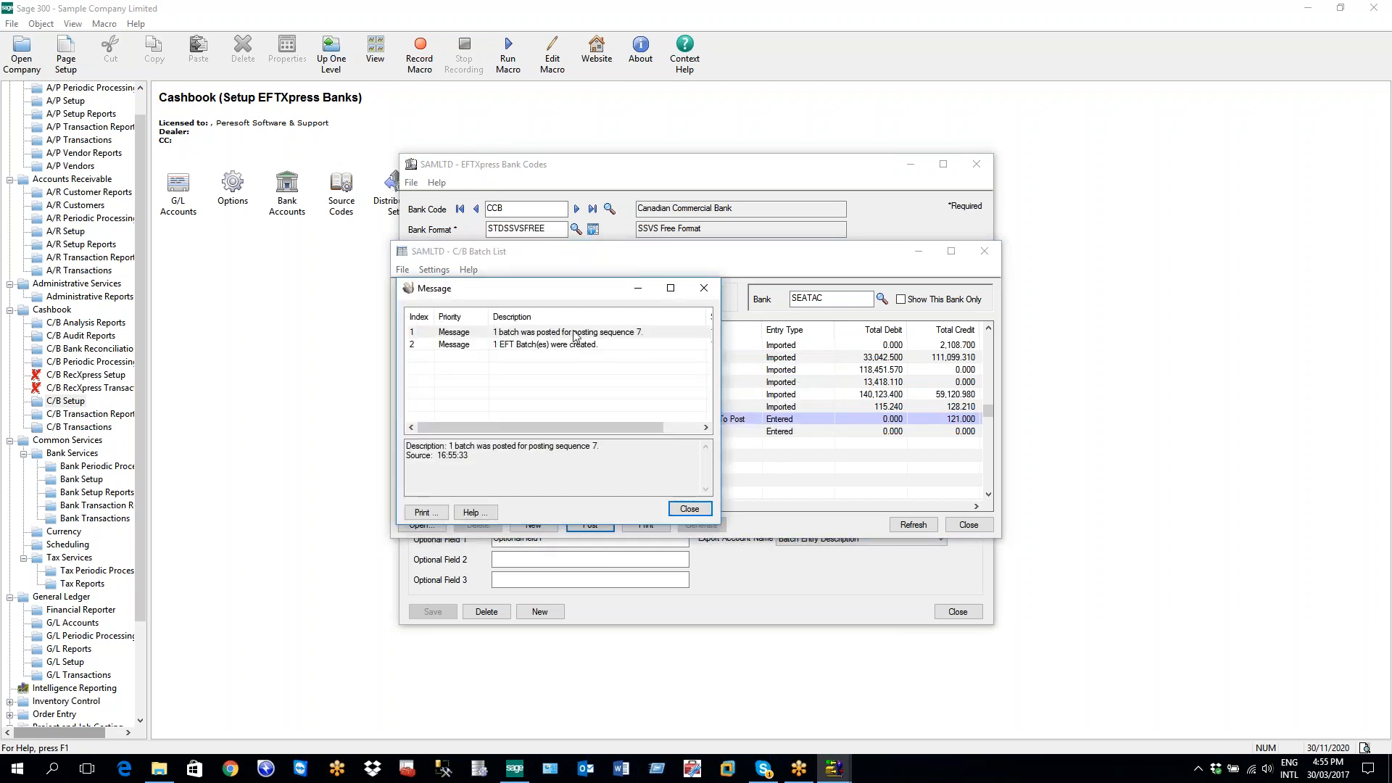
Review the 'EFT batch created' posting message, then close the Message dialog
left_click(556, 347)
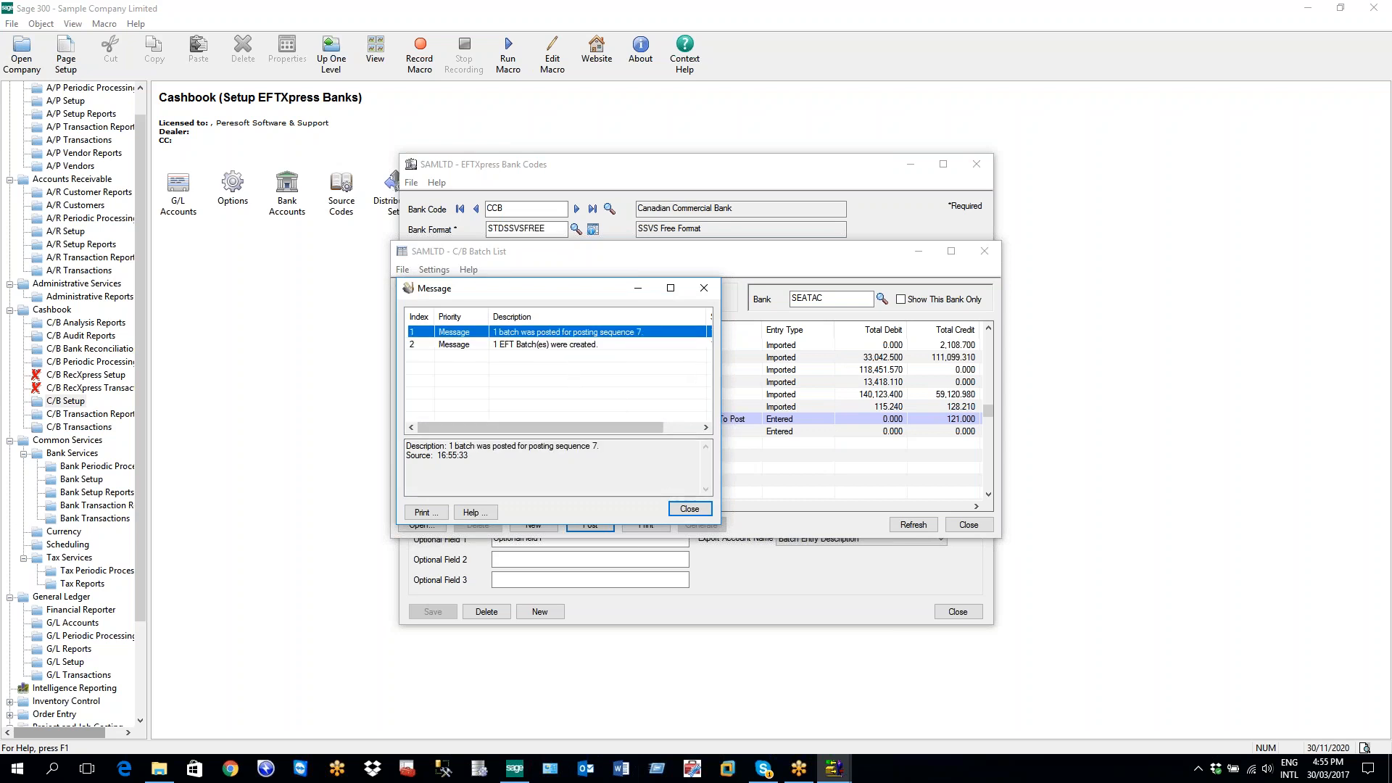
left_click(687, 511)
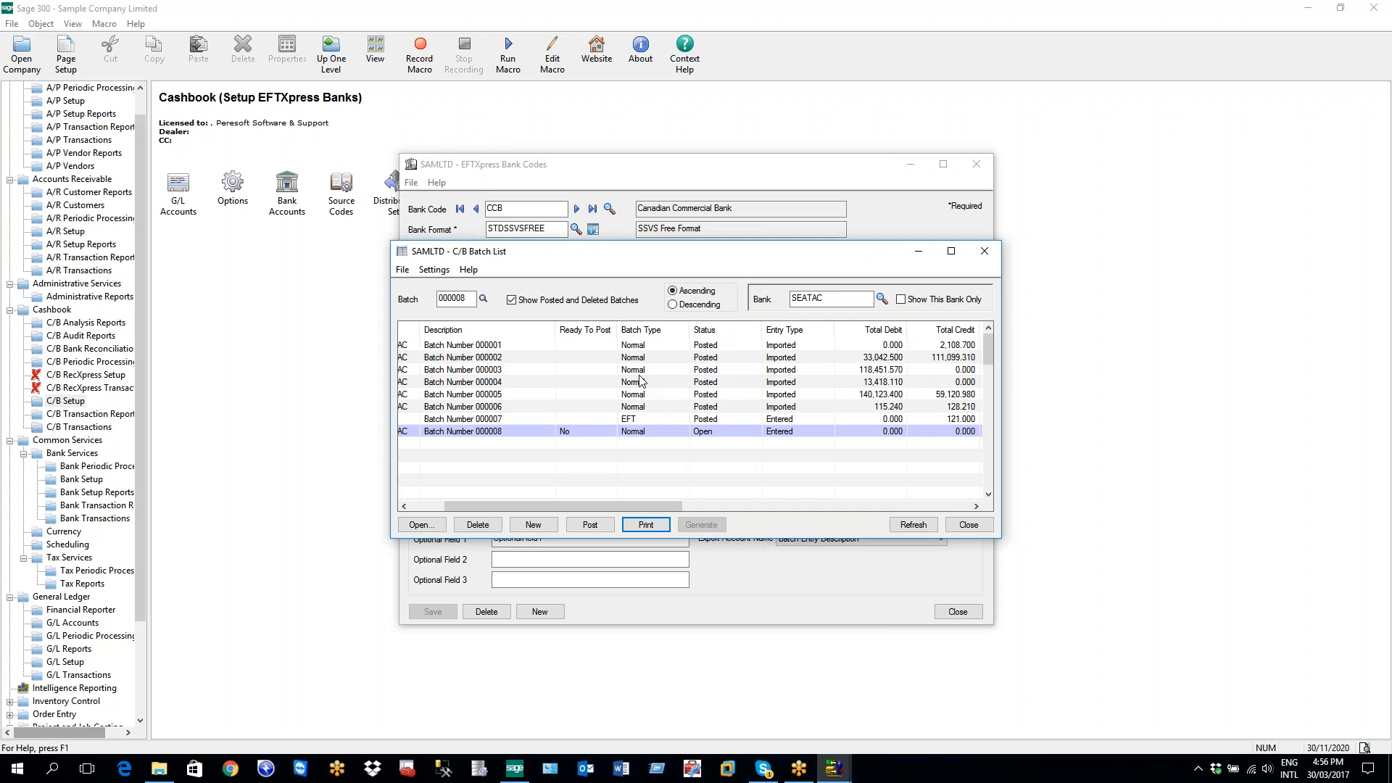
Generate the EFT file for batch 000007, accepting the update to the latest Miscellaneous Code details
left_click(700, 422)
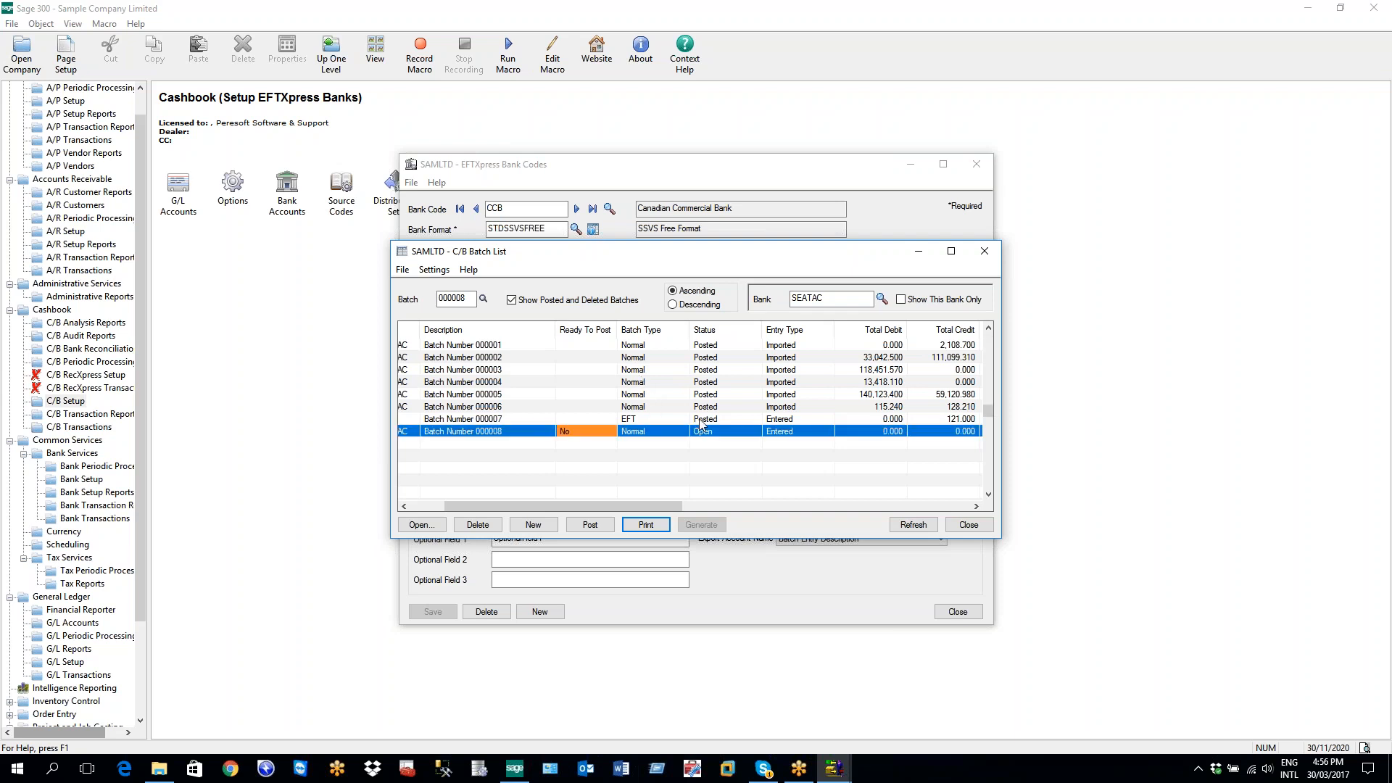
left_click(700, 421)
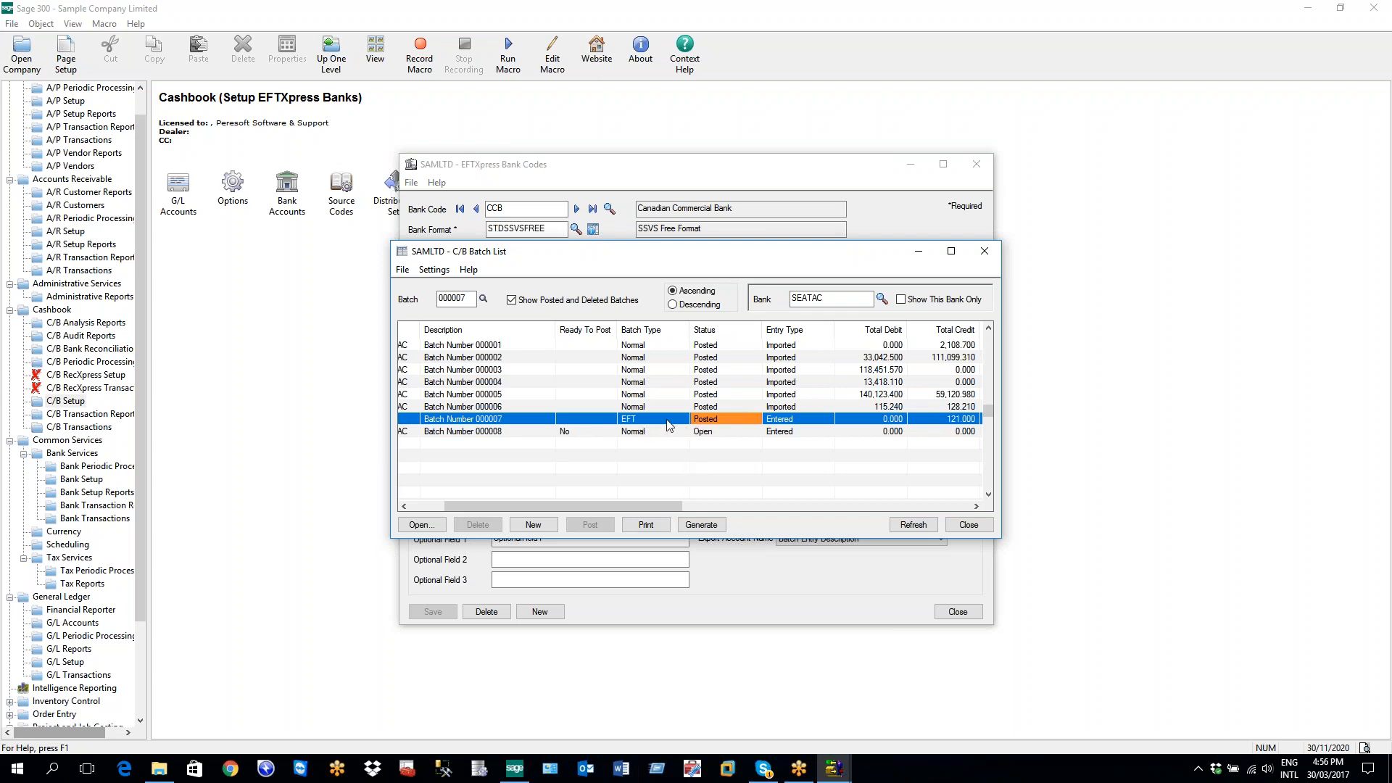
left_click(697, 528)
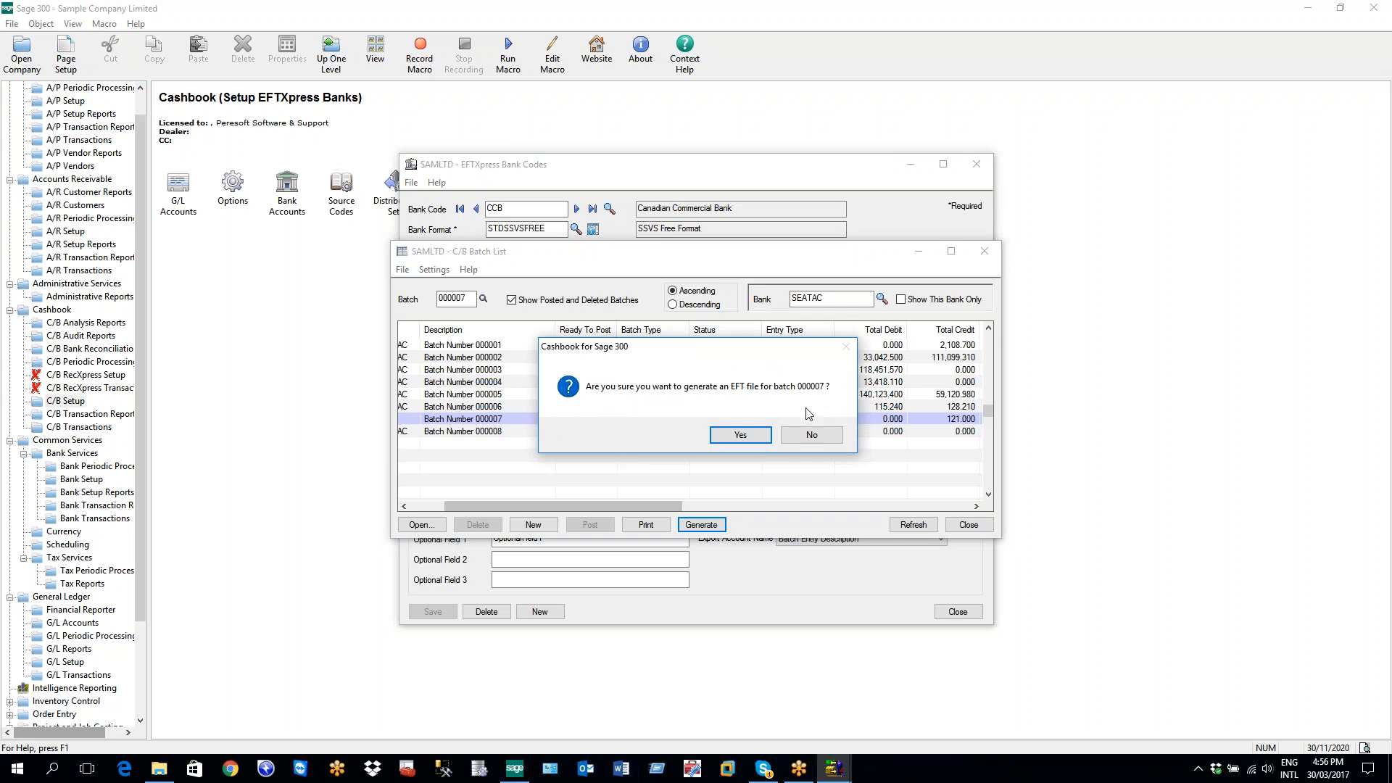
left_click(758, 434)
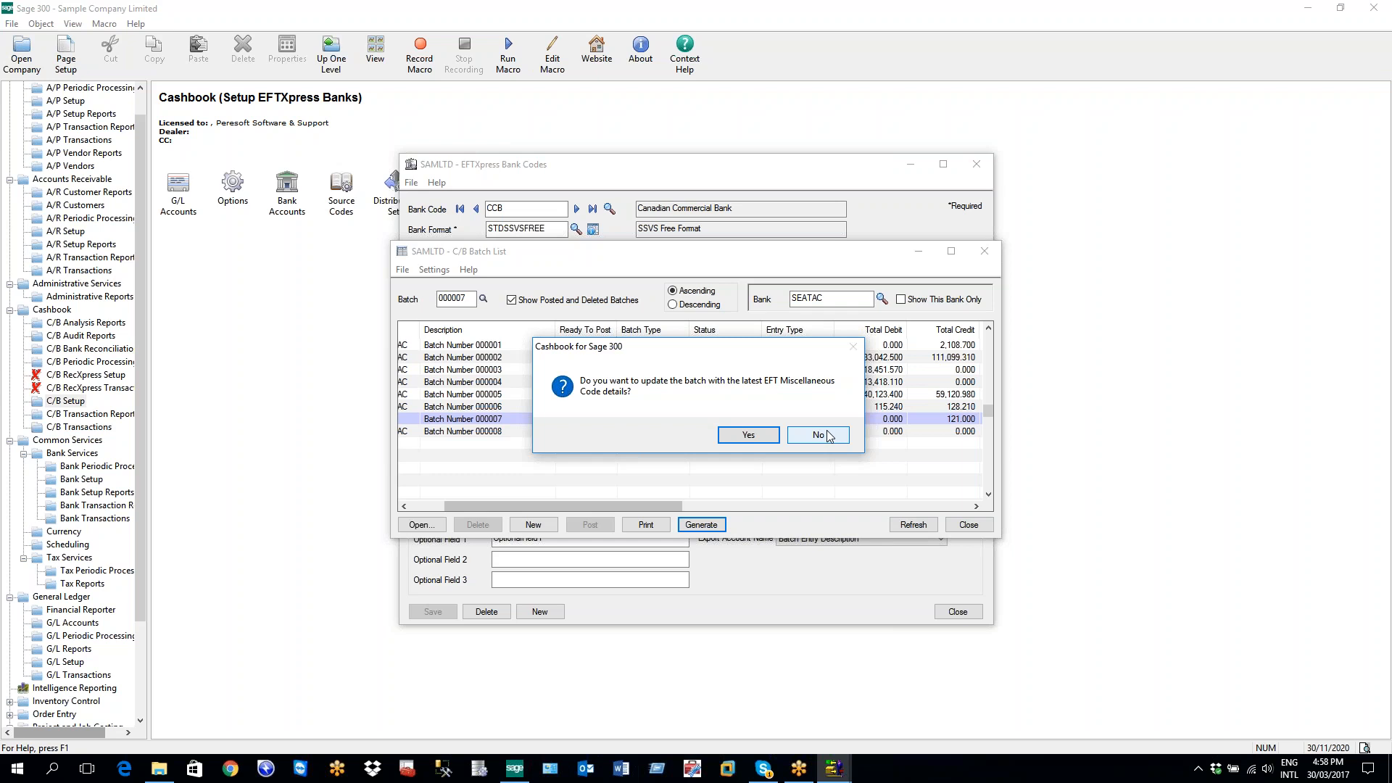
left_click(749, 435)
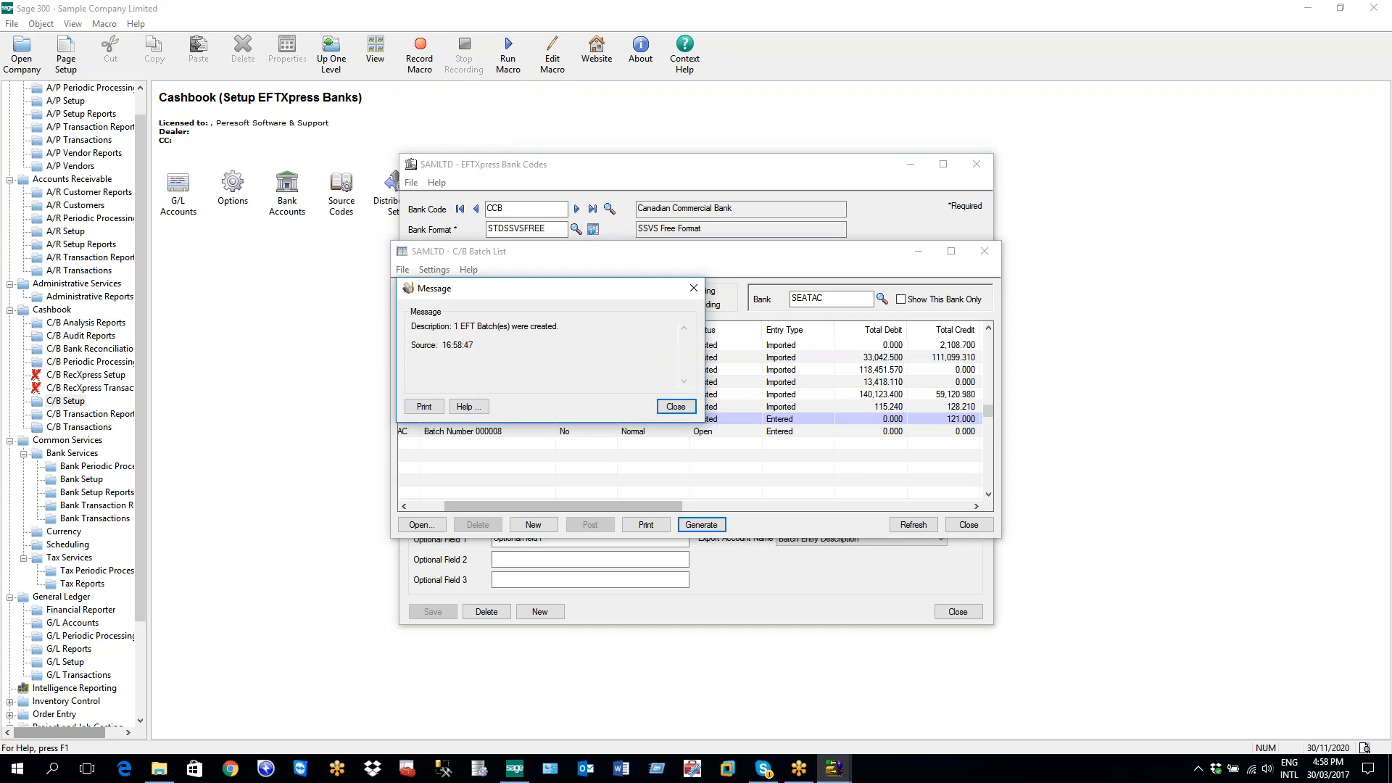